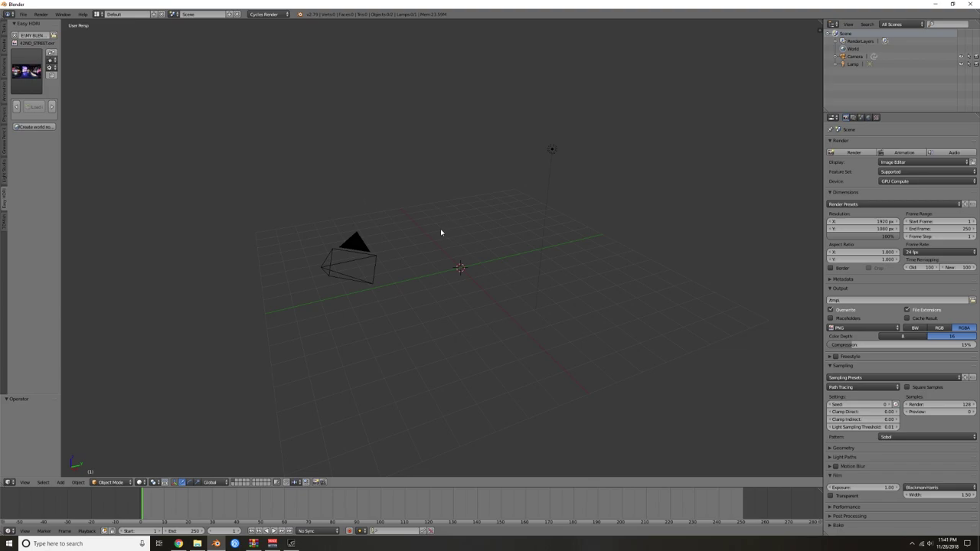
- Add a cylinder mesh at the scene's centre and set it to 72 vertices
{"action": "key", "text": "shift+a"}
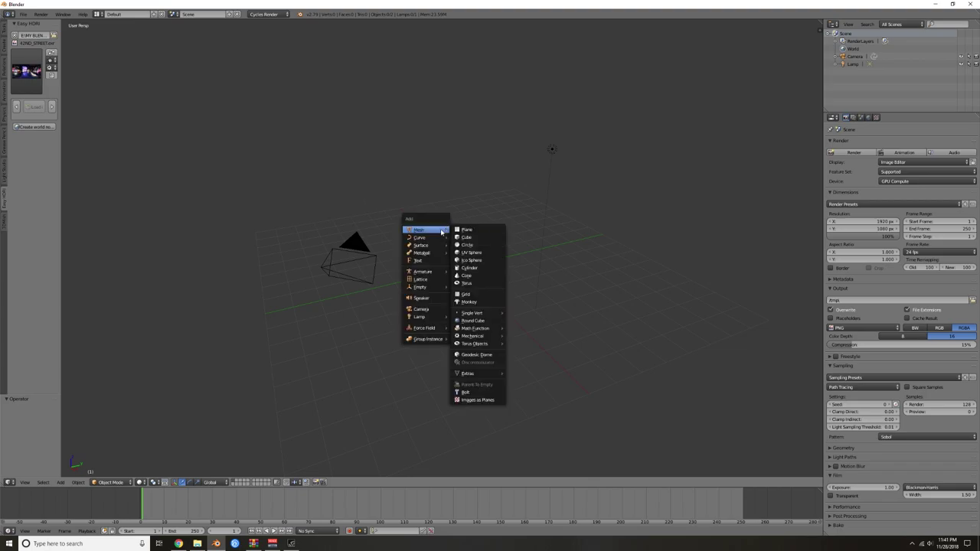
{"action": "left_click", "coordinate": [484, 268]}
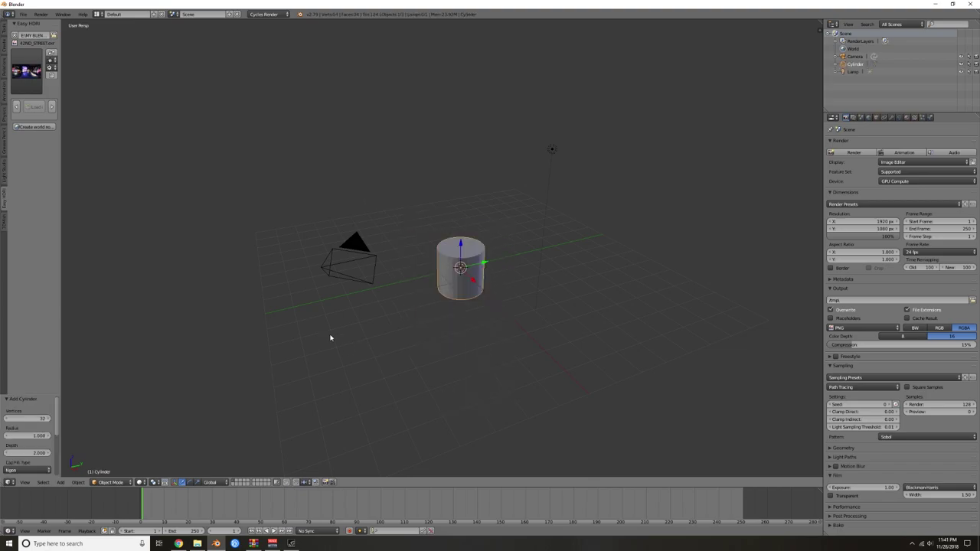
{"action": "left_click", "coordinate": [30, 419]}
{"action": "key", "text": "BackSpace"}
{"action": "key", "text": "Return"}
- From the front orthographic view, flatten the cylinder into a disc by scaling it to about 0.208 along Z
{"action": "key", "text": "KP_5"}
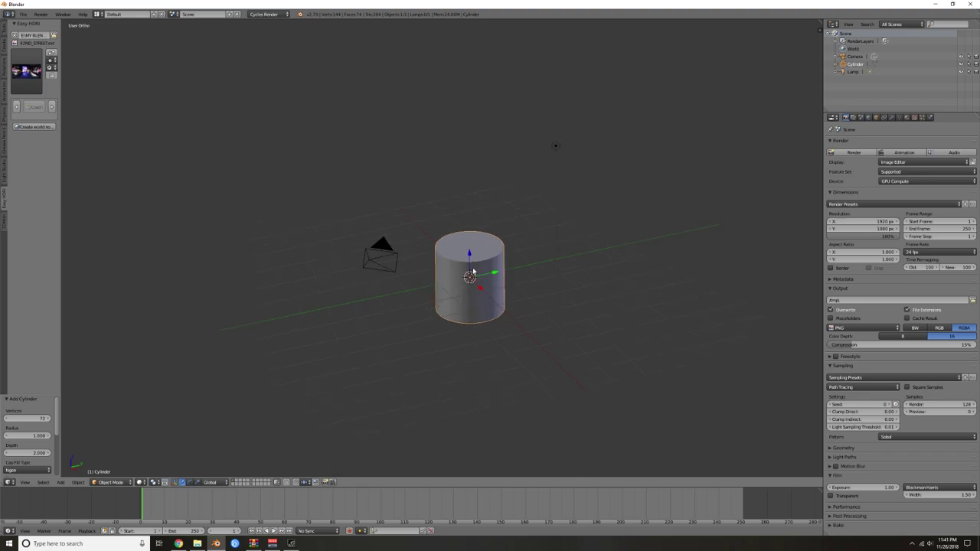
{"action": "key", "text": "KP_1"}
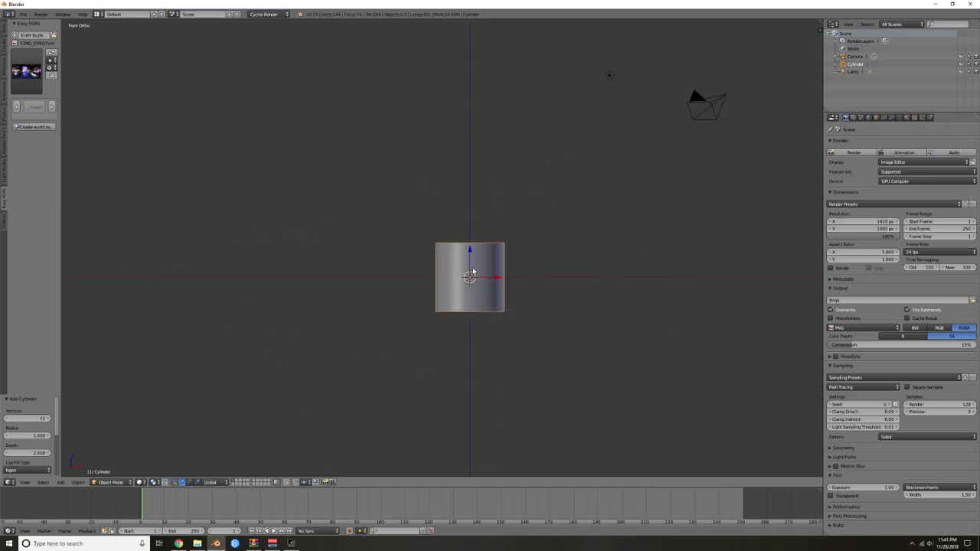
{"action": "scroll", "coordinate": [494, 273], "scroll_direction": "up", "scroll_amount": 4}
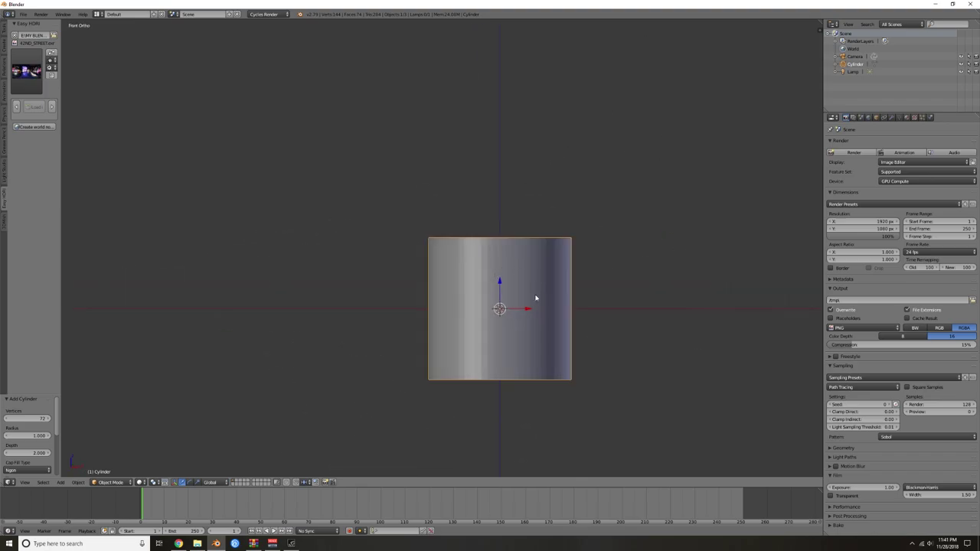
{"action": "middle_click_drag", "start_coordinate": [536, 299], "coordinate": [493, 243], "text": "shift"}
{"action": "key", "text": "s"}
{"action": "key", "text": "z"}
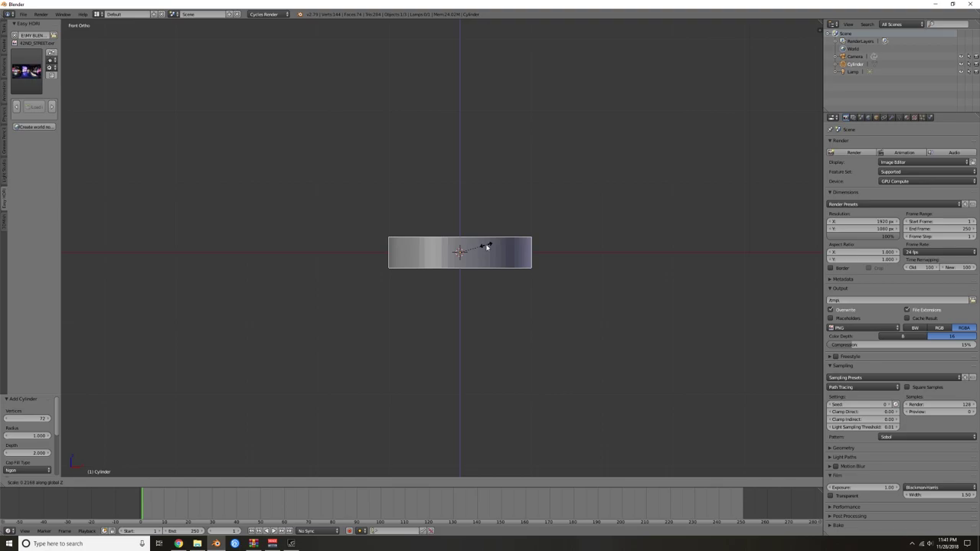
{"action": "left_click", "coordinate": [486, 249]}
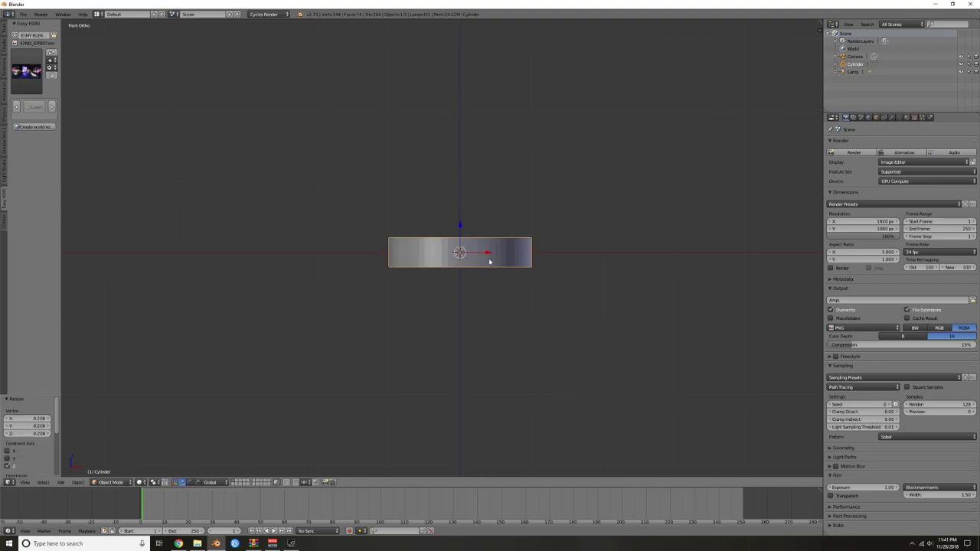
- In Edit Mode, add one horizontal loop cut around the disc's side, just above mid-height
{"action": "key", "text": "Tab"}
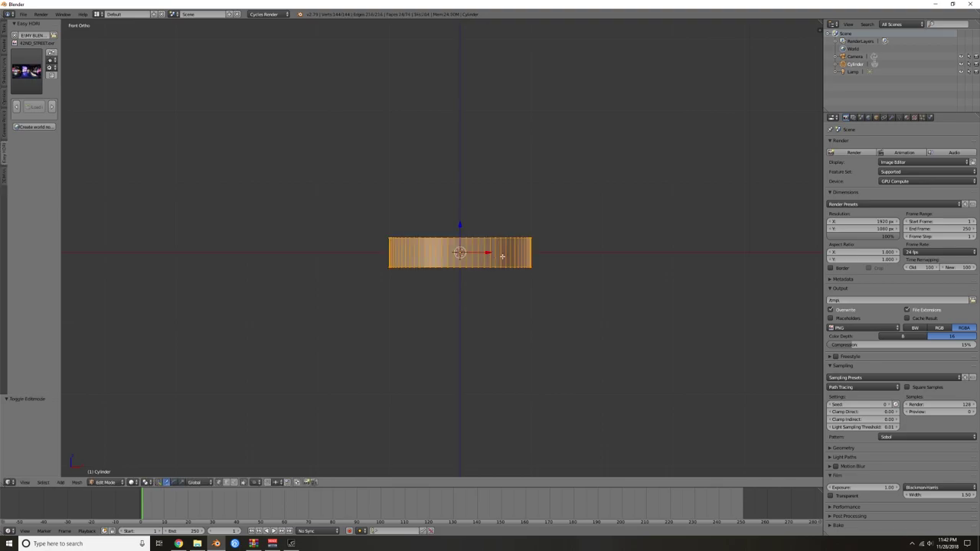
{"action": "key", "text": "ctrl+r"}
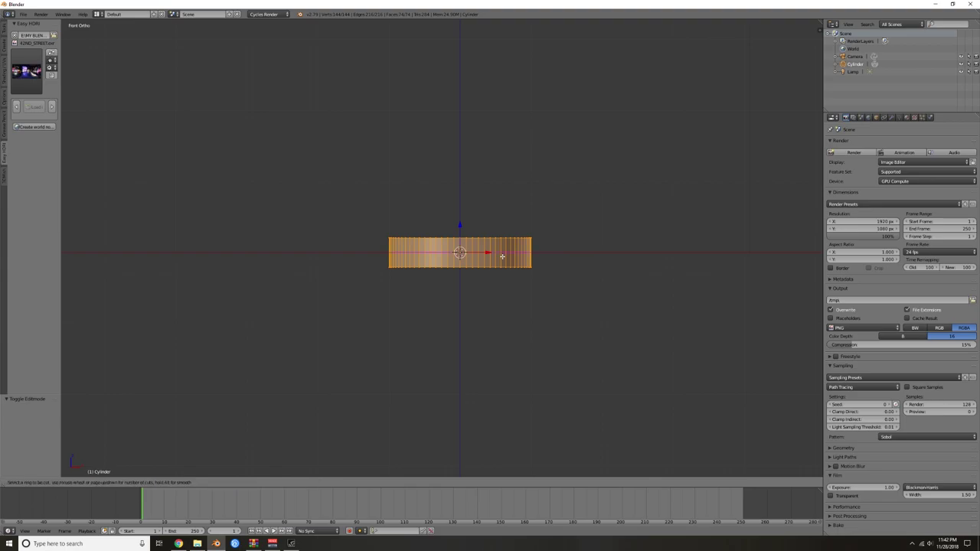
{"action": "left_click", "coordinate": [502, 255]}
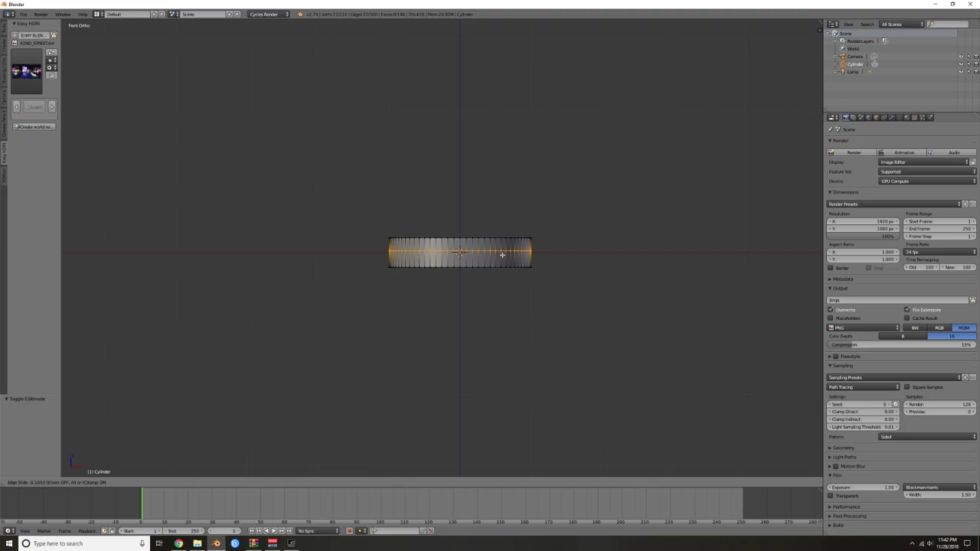
{"action": "left_click", "coordinate": [501, 254]}
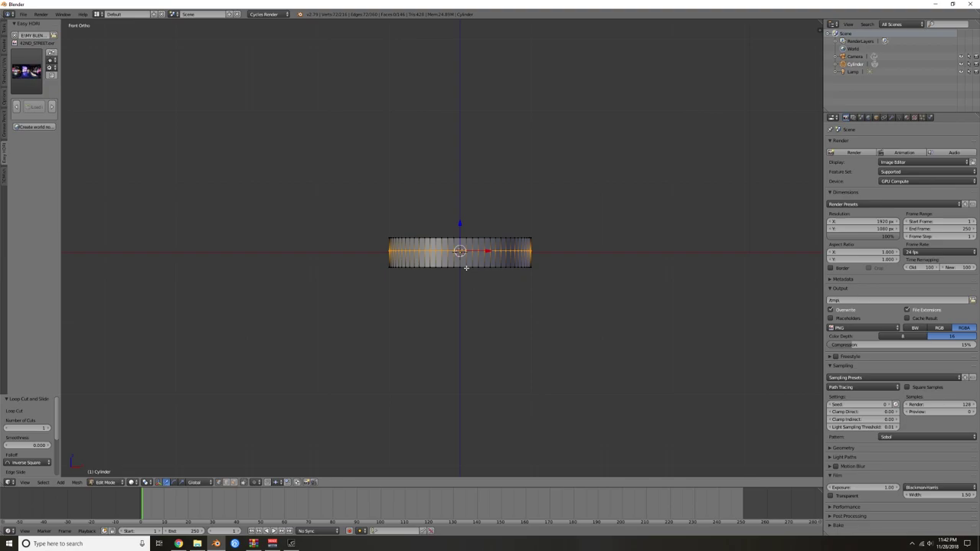
- Switch to face selection and circle-select three groups of three lower side faces at the front, leaving one face unselected between groups
{"action": "key", "text": "ctrl+Tab"}
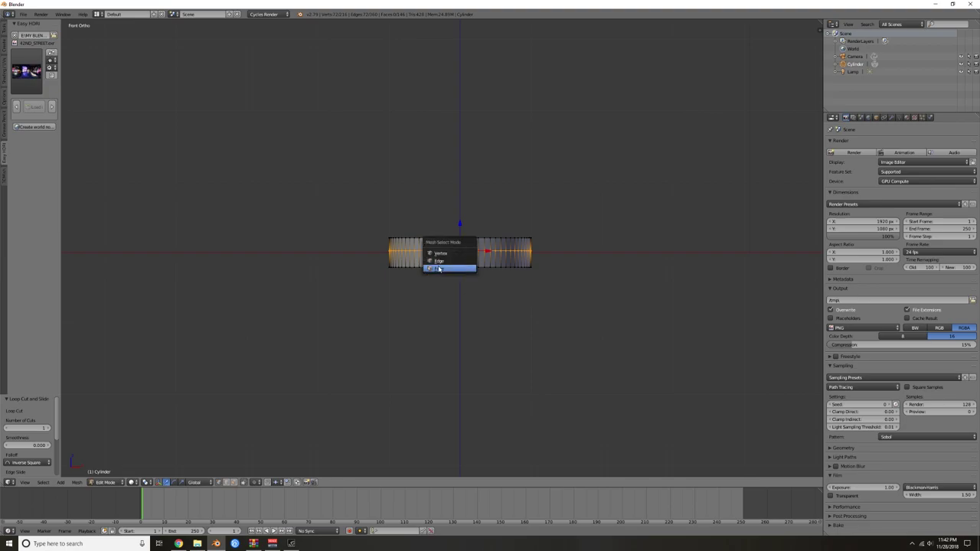
{"action": "left_click", "coordinate": [439, 268]}
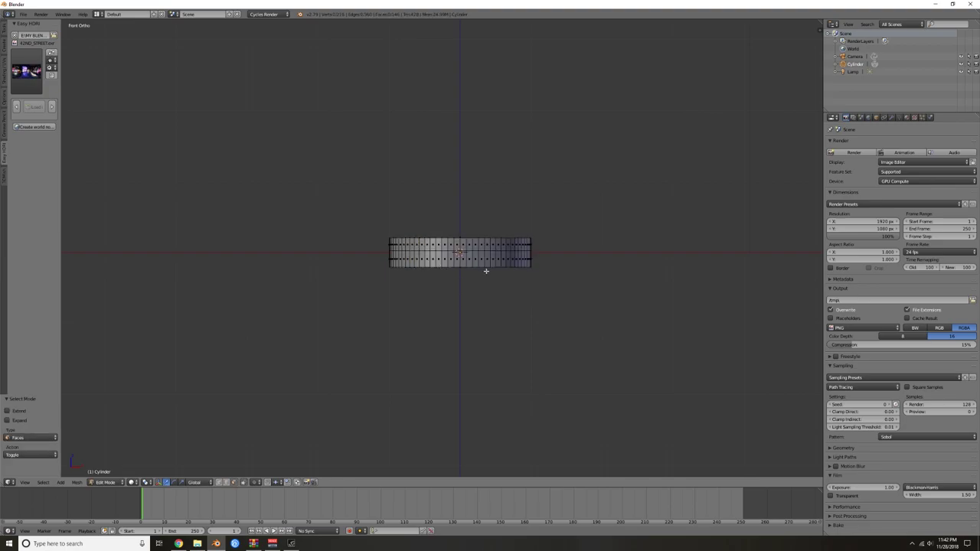
{"action": "scroll", "coordinate": [480, 266], "scroll_direction": "up", "scroll_amount": 4}
{"action": "key", "text": "c"}
{"action": "scroll", "coordinate": [470, 282], "scroll_direction": "up", "scroll_amount": 5}
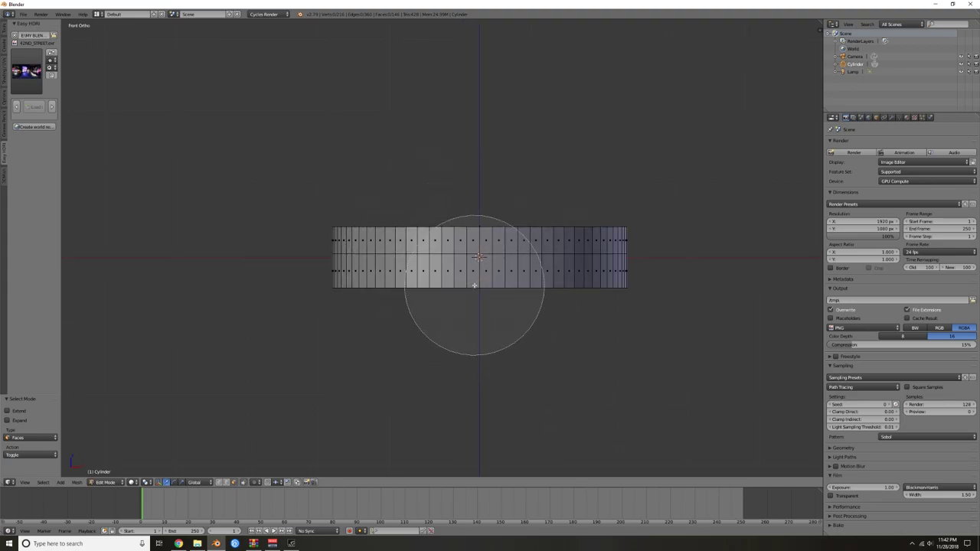
{"action": "scroll", "coordinate": [473, 286], "scroll_direction": "up", "scroll_amount": 3}
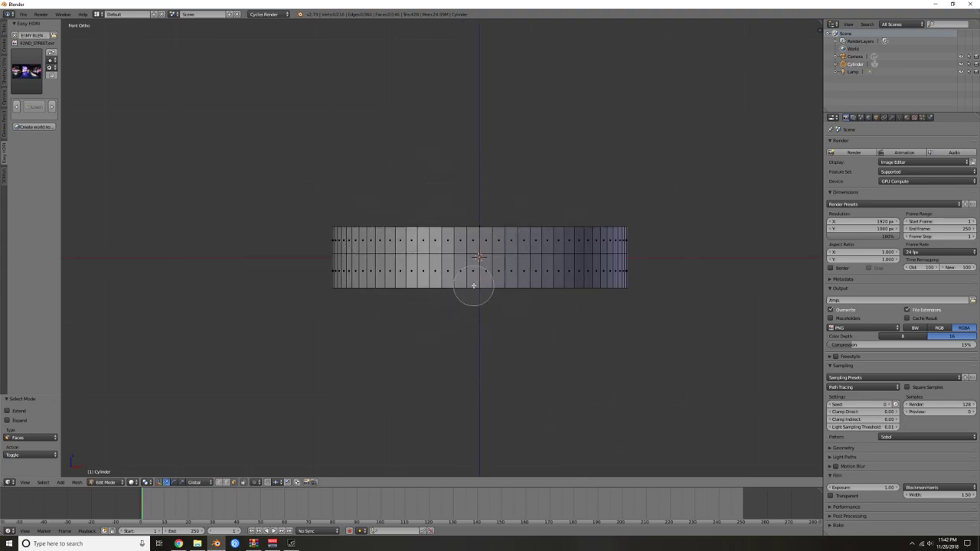
{"action": "scroll", "coordinate": [474, 286], "scroll_direction": "up", "scroll_amount": 5}
{"action": "scroll", "coordinate": [477, 289], "scroll_direction": "down", "scroll_amount": 15}
{"action": "scroll", "coordinate": [479, 292], "scroll_direction": "up", "scroll_amount": 14}
{"action": "right_click", "coordinate": [478, 273]}
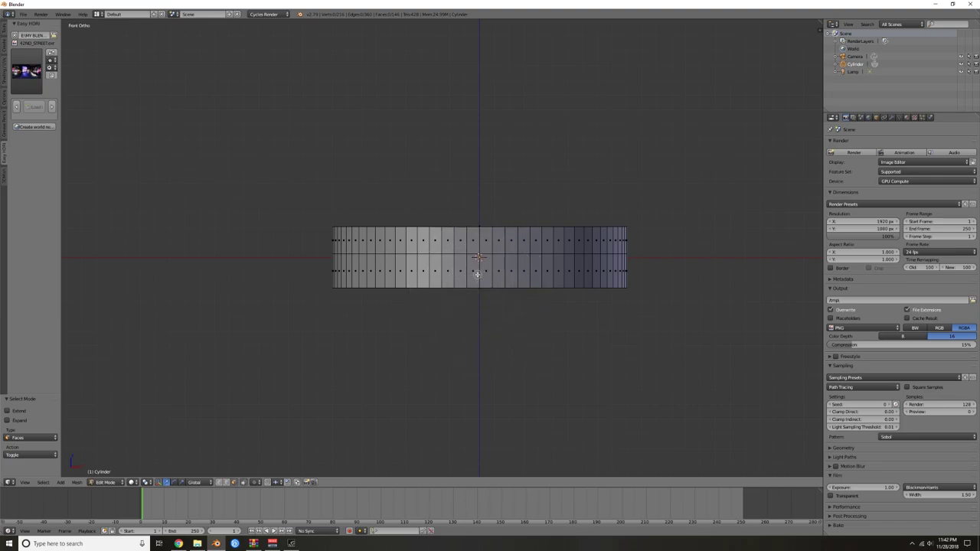
{"action": "left_click", "coordinate": [474, 273]}
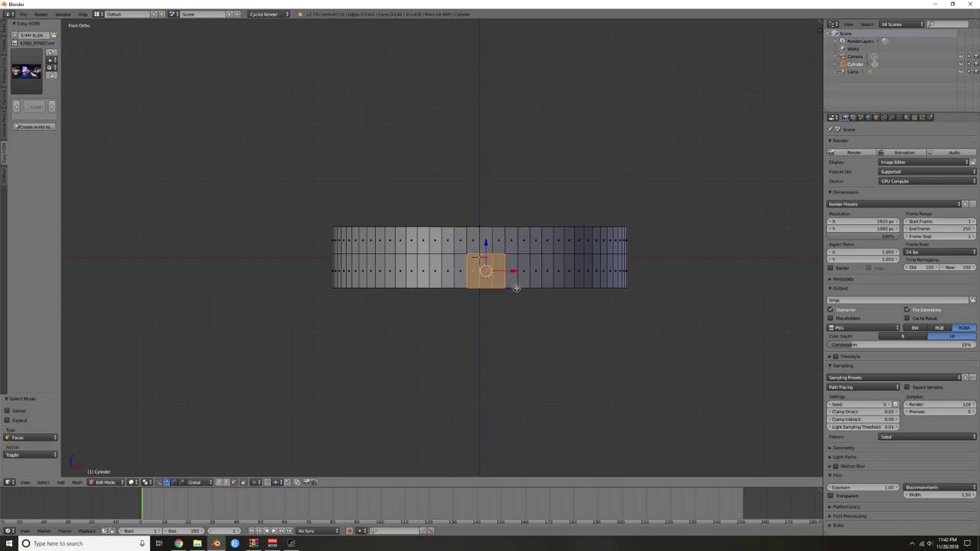
{"action": "left_click_drag", "start_coordinate": [525, 272], "coordinate": [583, 274]}
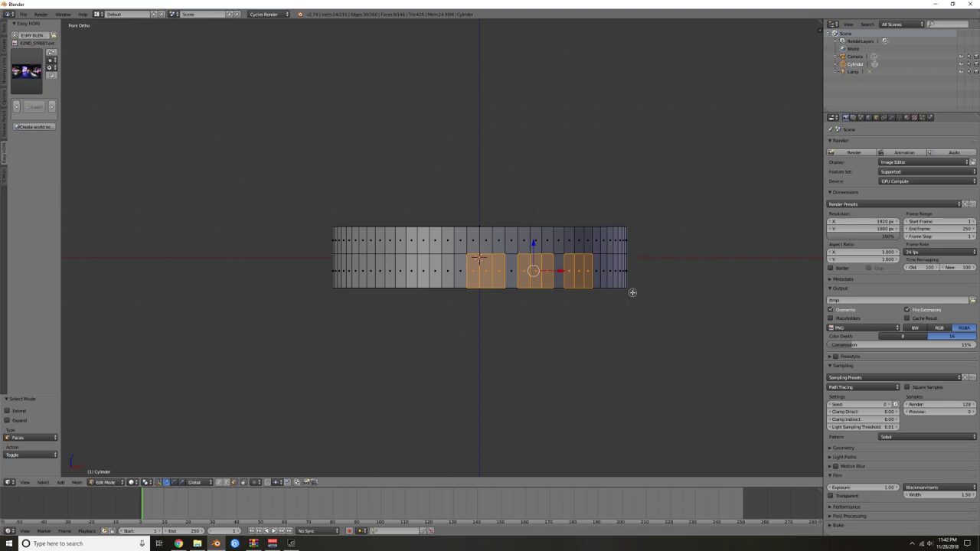
- Extend the selection along the disc's +X side with more groups of three lower faces, skipping one face between groups
{"action": "middle_click_drag", "start_coordinate": [676, 277], "coordinate": [585, 261]}
{"action": "middle_click_drag", "start_coordinate": [649, 267], "coordinate": [527, 261], "text": "shift"}
{"action": "middle_click_drag", "start_coordinate": [589, 258], "coordinate": [562, 259]}
{"action": "right_click", "coordinate": [431, 263], "text": "shift"}
{"action": "right_click", "coordinate": [442, 264], "text": "shift"}
{"action": "right_click", "coordinate": [452, 264], "text": "shift"}
{"action": "right_click", "coordinate": [494, 264], "text": "shift"}
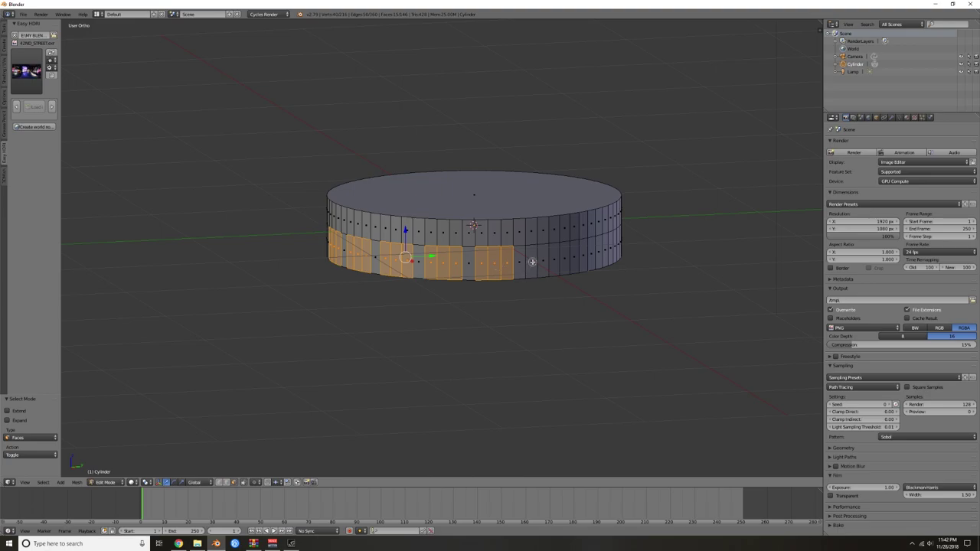
{"action": "right_click", "coordinate": [532, 262], "text": "shift"}
{"action": "right_click", "coordinate": [575, 255], "text": "shift"}
{"action": "right_click", "coordinate": [583, 255], "text": "shift"}
{"action": "right_click", "coordinate": [590, 255], "text": "shift"}
- Continue the three-selected, one-skipped pattern of lower side faces around the back of the disc
{"action": "middle_click_drag", "start_coordinate": [647, 267], "coordinate": [572, 272]}
{"action": "right_click", "coordinate": [540, 286], "text": "shift"}
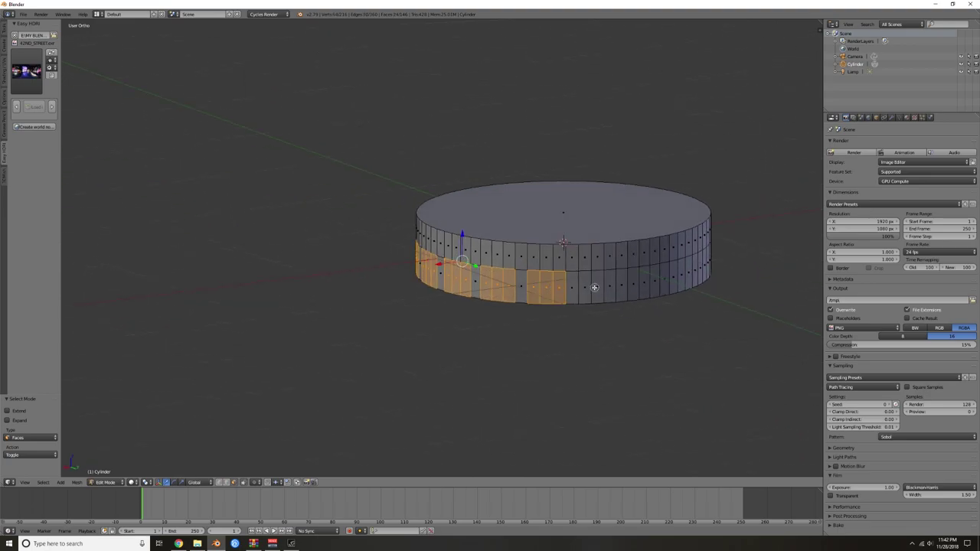
{"action": "right_click", "coordinate": [588, 285], "text": "shift"}
{"action": "right_click", "coordinate": [637, 284], "text": "shift"}
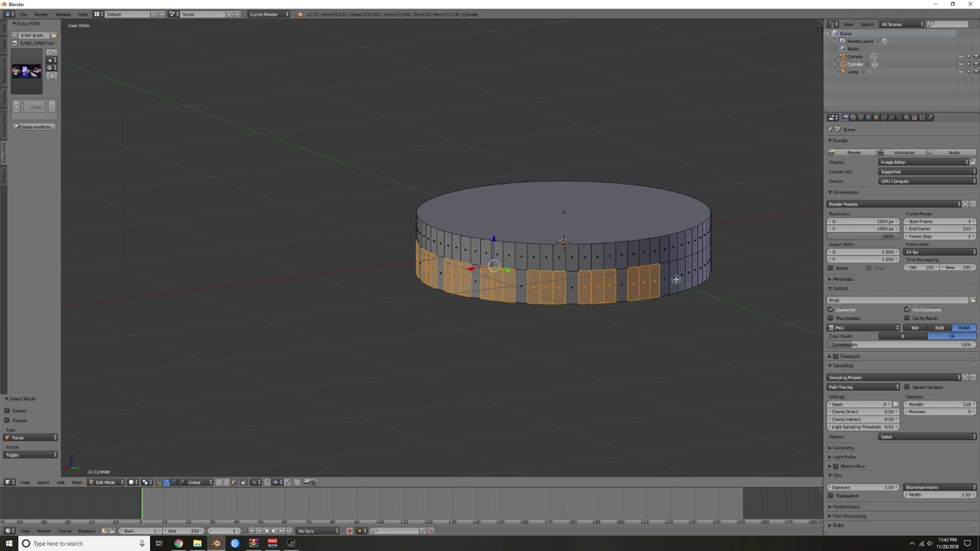
{"action": "right_click", "coordinate": [676, 280], "text": "shift"}
- Add further groups of three lower faces along the disc's -X side, keeping one unselected face between groups
{"action": "middle_click_drag", "start_coordinate": [743, 299], "coordinate": [469, 312]}
{"action": "right_click", "coordinate": [469, 310], "text": "shift"}
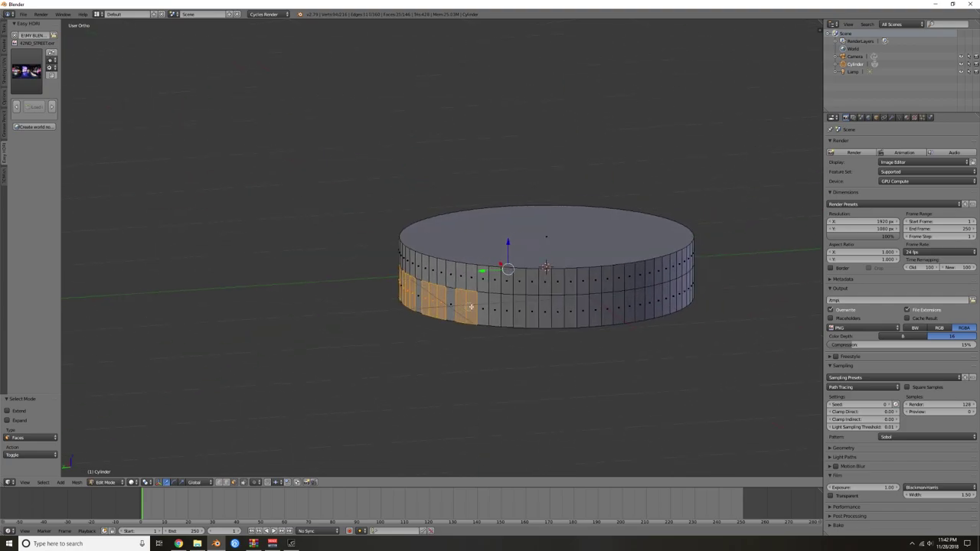
{"action": "right_click", "coordinate": [522, 310], "text": "shift"}
{"action": "right_click", "coordinate": [566, 311], "text": "shift"}
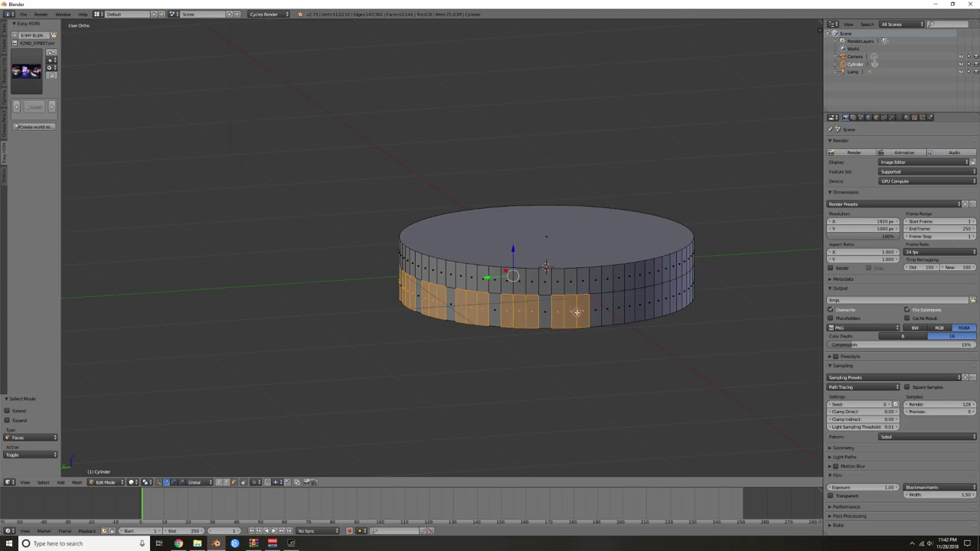
{"action": "right_click", "coordinate": [616, 310], "text": "shift"}
{"action": "right_click", "coordinate": [655, 304], "text": "shift"}
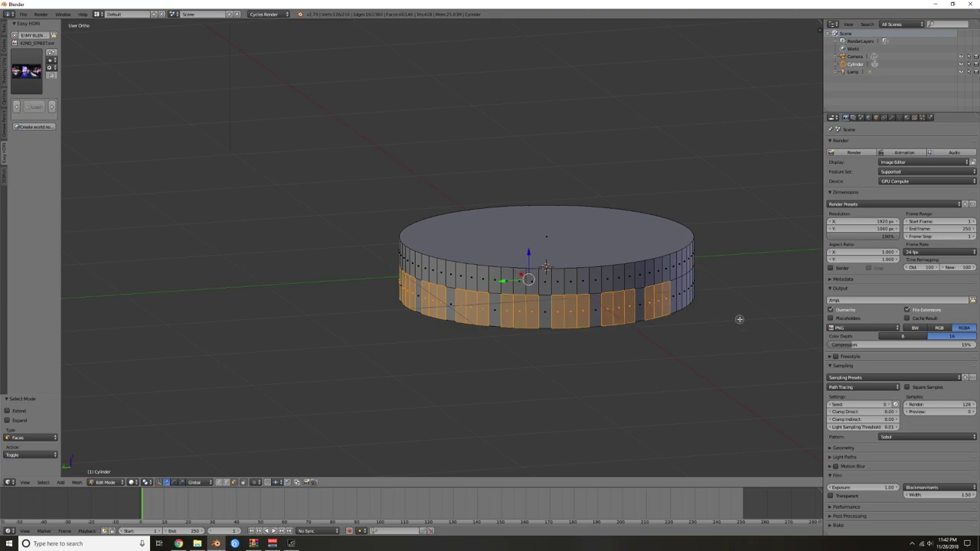
- Complete the ring of selected lower faces by adding the last two missing groups of three
{"action": "middle_click_drag", "start_coordinate": [736, 322], "coordinate": [686, 325]}
{"action": "right_click", "coordinate": [576, 322], "text": "shift"}
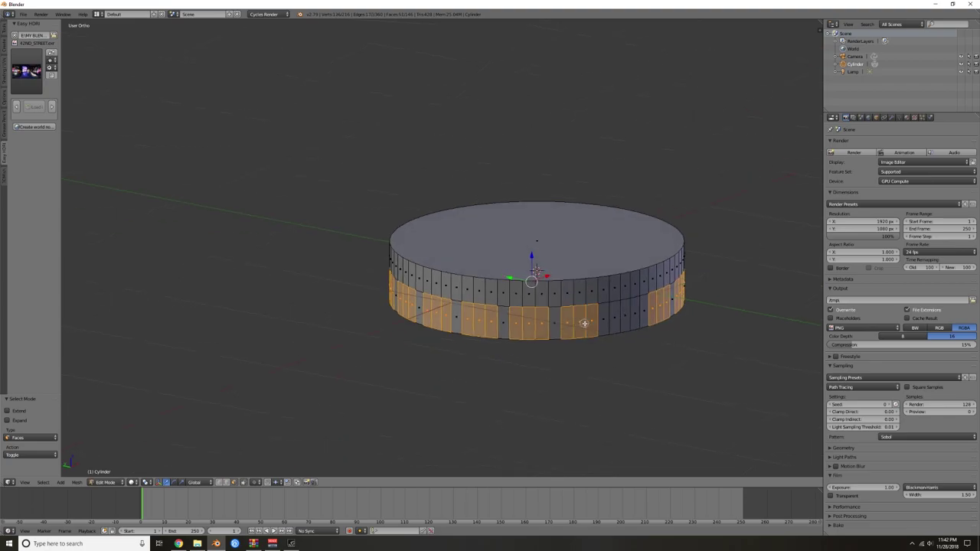
{"action": "right_click", "coordinate": [624, 315], "text": "shift"}
{"action": "right_click", "coordinate": [633, 315], "text": "shift"}
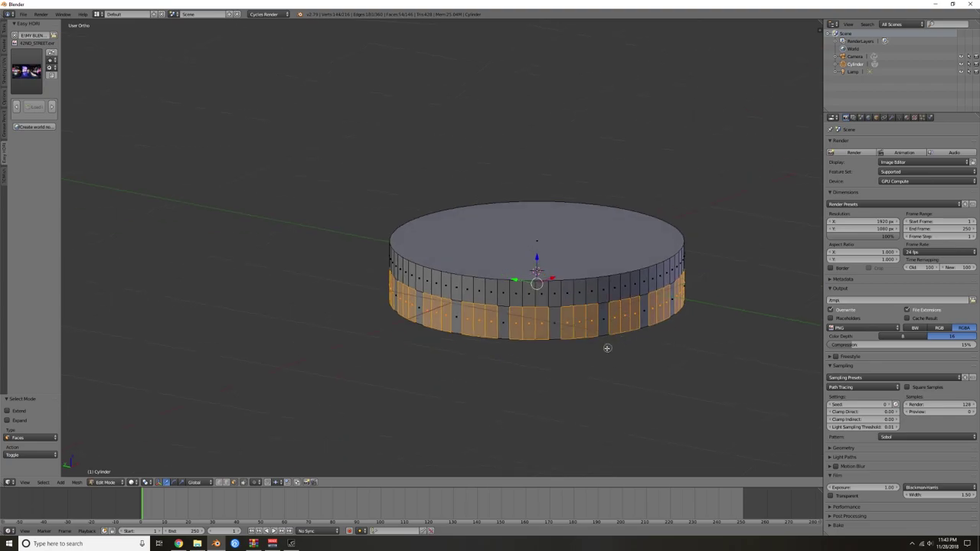
- Extrude the selected face groups and scale them inward to about 0.96 in X and Y only, recessing them into the side
{"action": "middle_click_drag", "start_coordinate": [582, 346], "coordinate": [582, 321]}
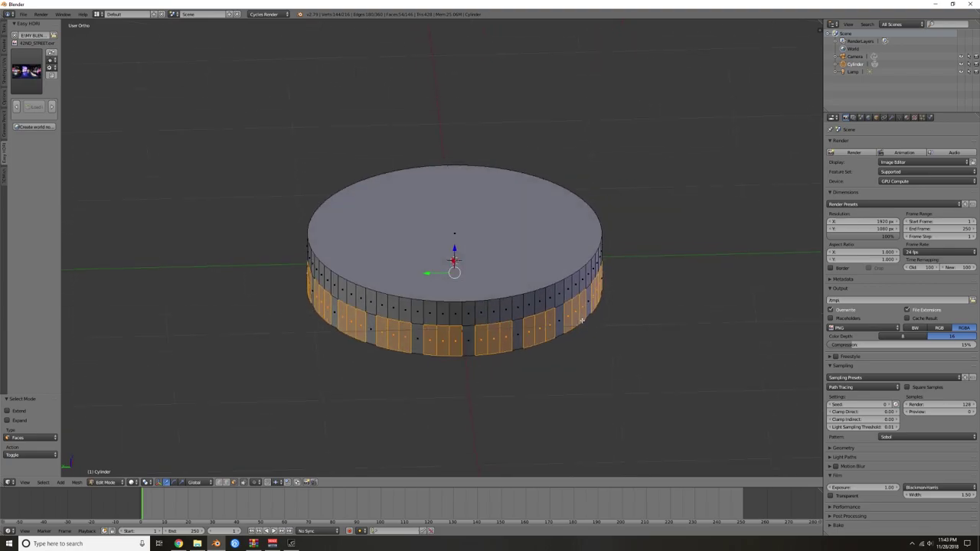
{"action": "key", "text": "e"}
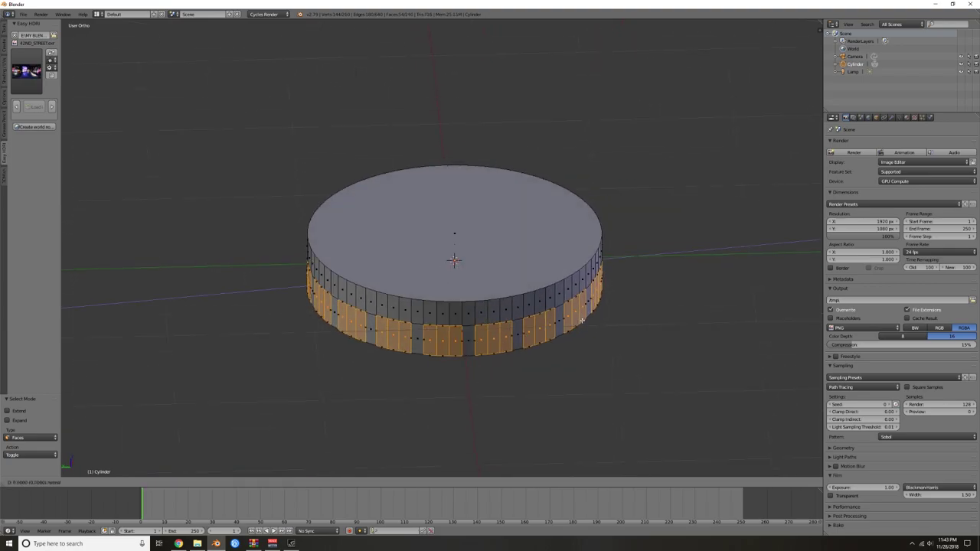
{"action": "key", "text": "s"}
{"action": "key", "text": "shift+z"}
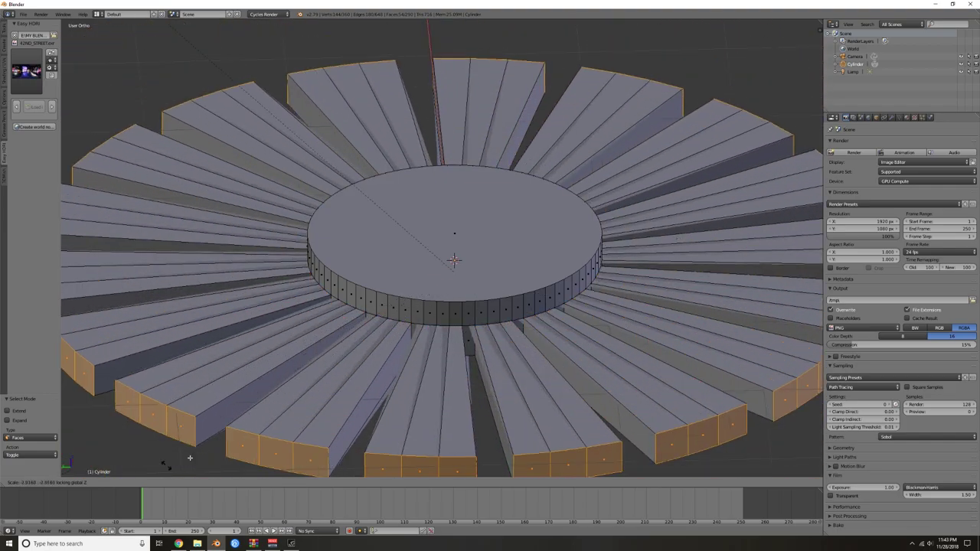
{"action": "right_click", "coordinate": [422, 368]}
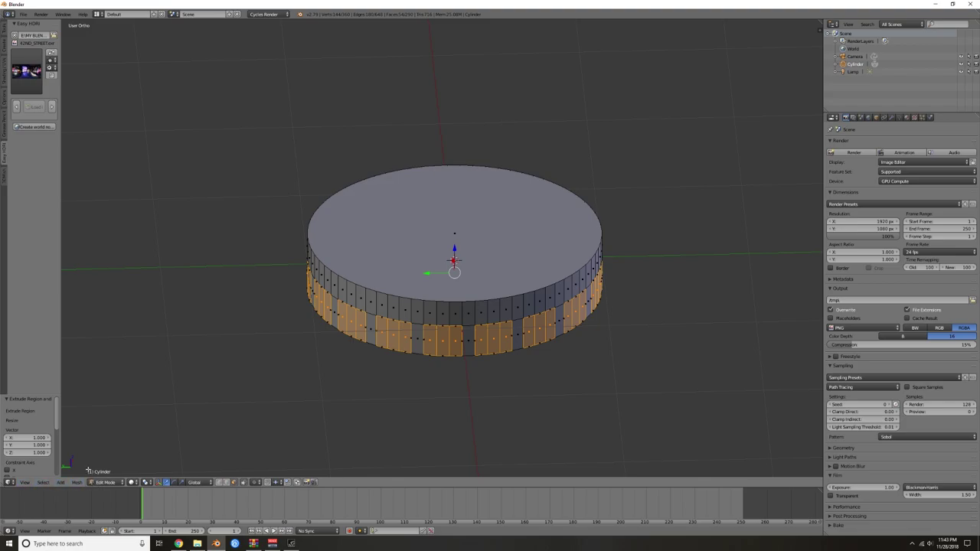
{"action": "key", "text": "s"}
{"action": "key", "text": "shift+z"}
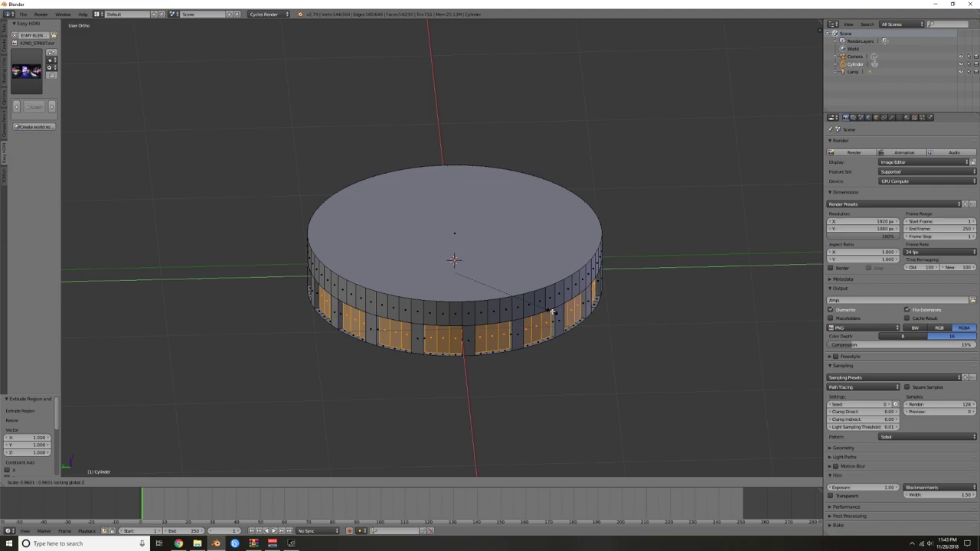
{"action": "left_click", "coordinate": [551, 312]}
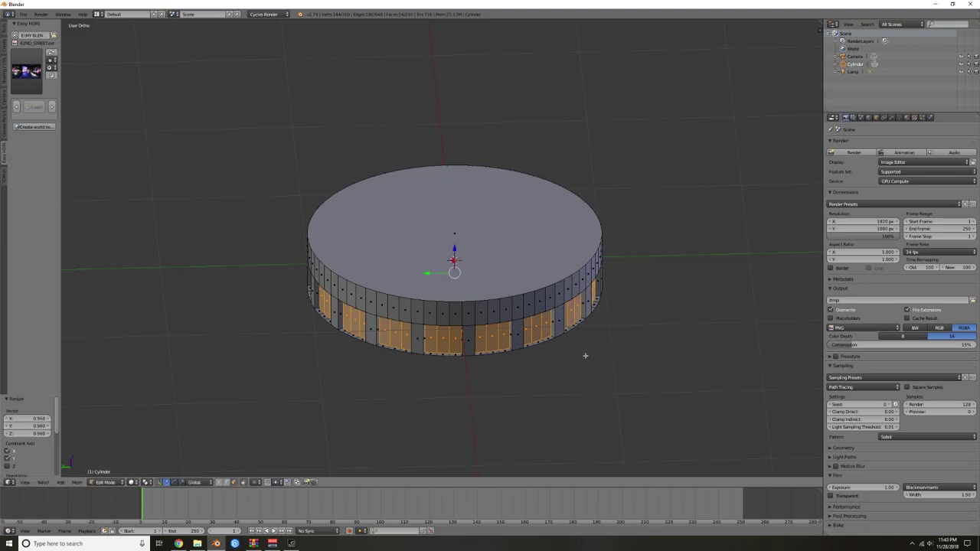
- Inspect the recessed notches around the rim and return to the front orthographic view
{"action": "mouse_move", "coordinate": [549, 357]}
{"action": "middle_mouse_down"}
{"action": "mouse_move", "coordinate": [557, 326]}
{"action": "mouse_move", "coordinate": [597, 324]}
{"action": "mouse_move", "coordinate": [551, 357]}
{"action": "middle_mouse_up"}
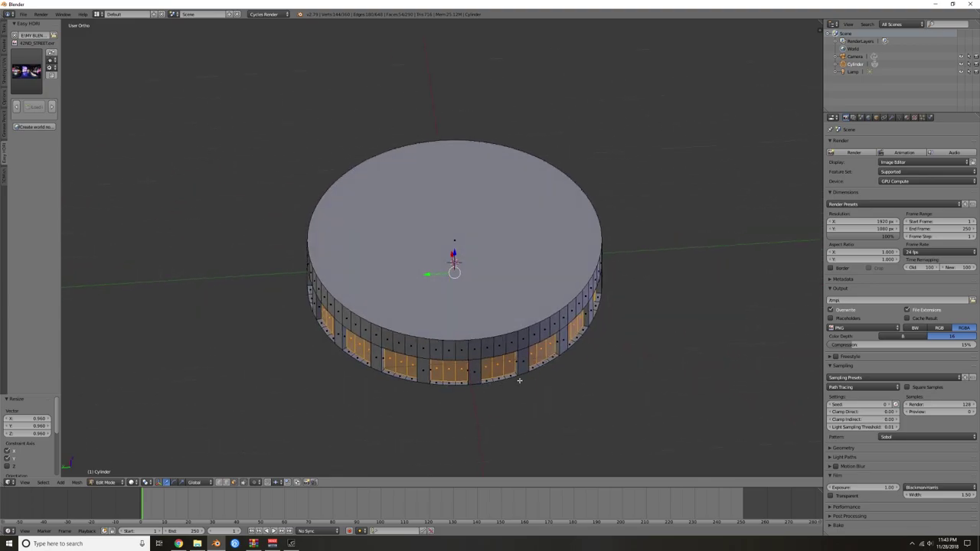
{"action": "key", "text": "KP_5"}
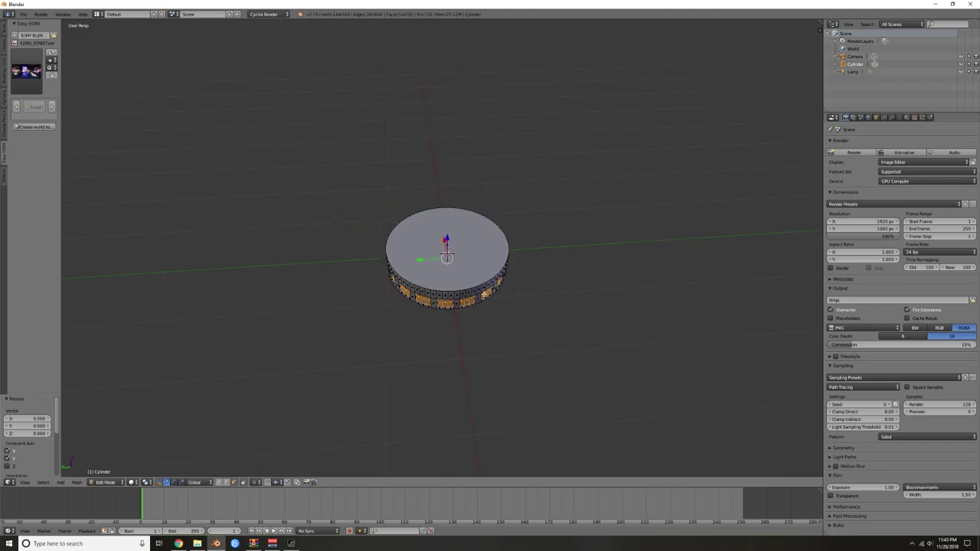
{"action": "key", "text": "KP_5"}
{"action": "key", "text": "KP_1"}
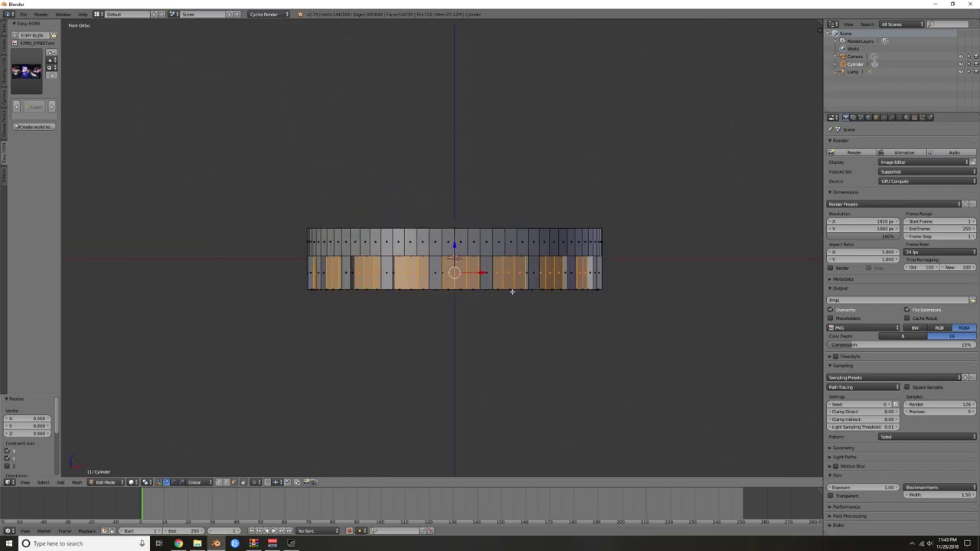
- Select only the faces on the disc's underside by box-selecting everything above and inverting the selection, and delete those faces
{"action": "key", "text": "z"}
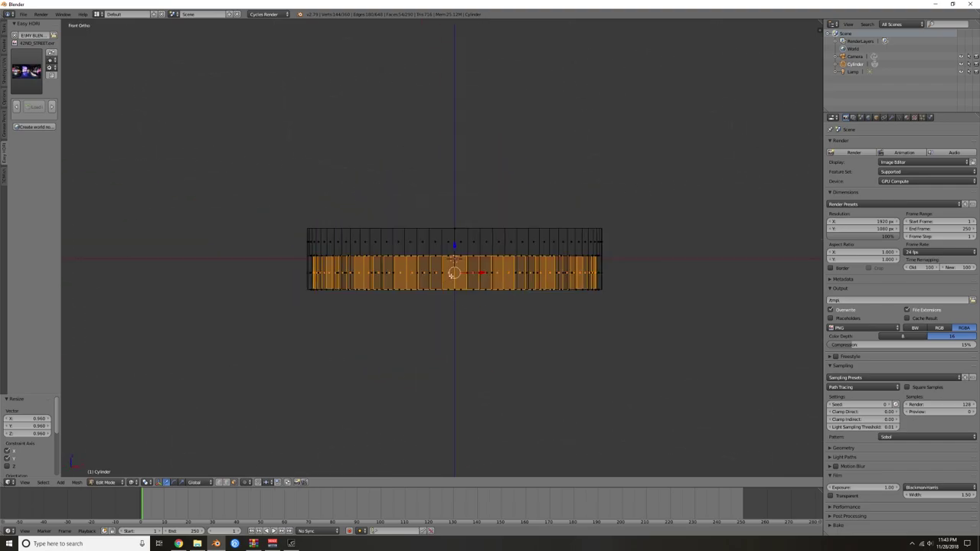
{"action": "key", "text": "a"}
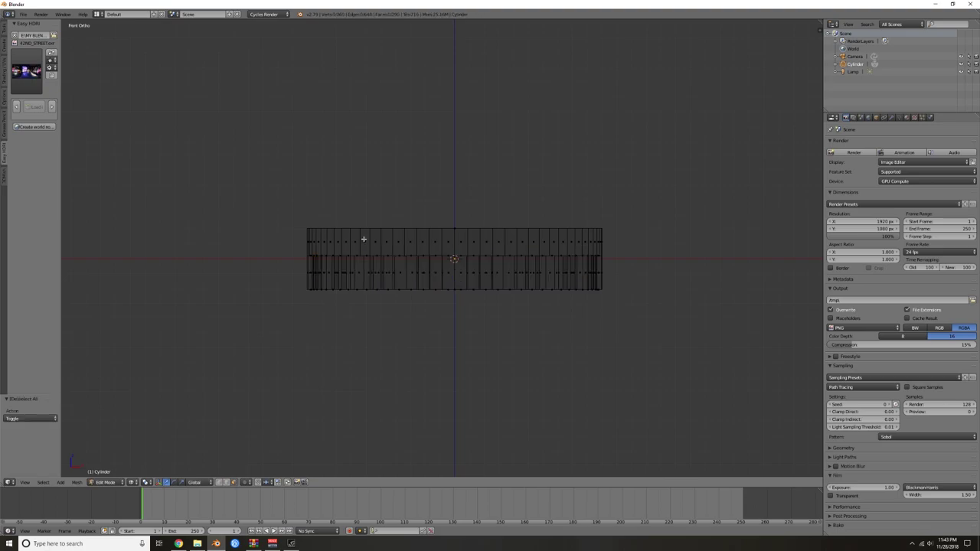
{"action": "key", "text": "b"}
{"action": "left_click_drag", "start_coordinate": [220, 196], "coordinate": [636, 279]}
{"action": "middle_click_drag", "start_coordinate": [611, 298], "coordinate": [629, 312]}
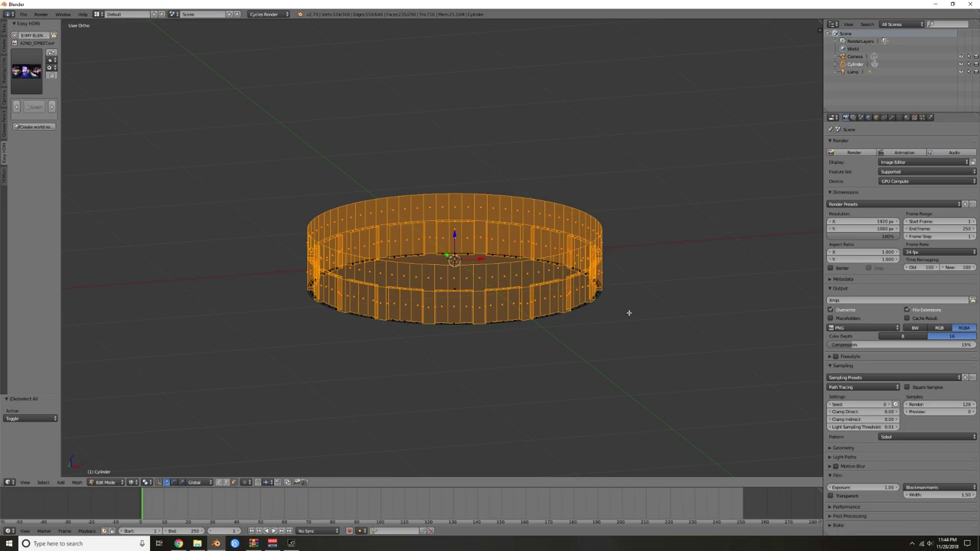
{"action": "key", "text": "ctrl+i"}
{"action": "middle_click_drag", "start_coordinate": [627, 311], "coordinate": [595, 336]}
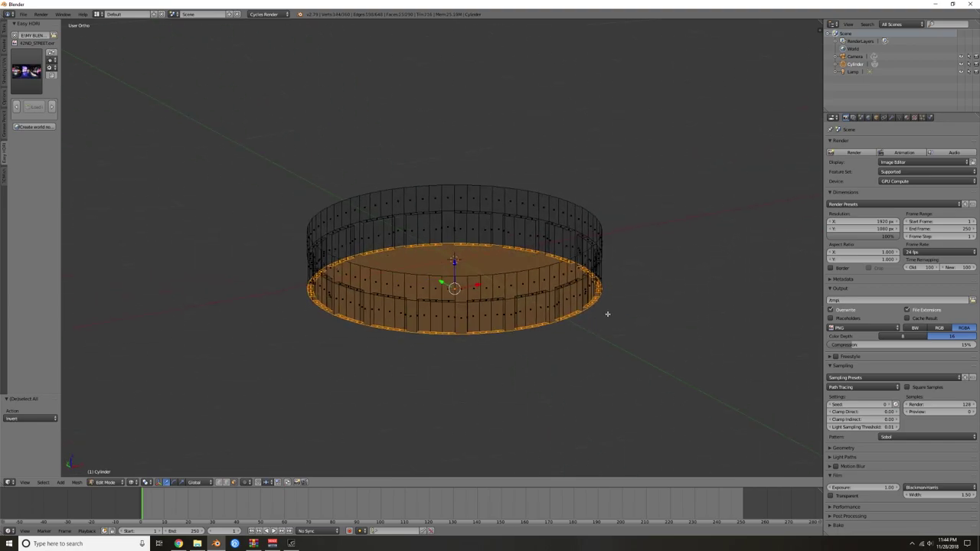
{"action": "key", "text": "x"}
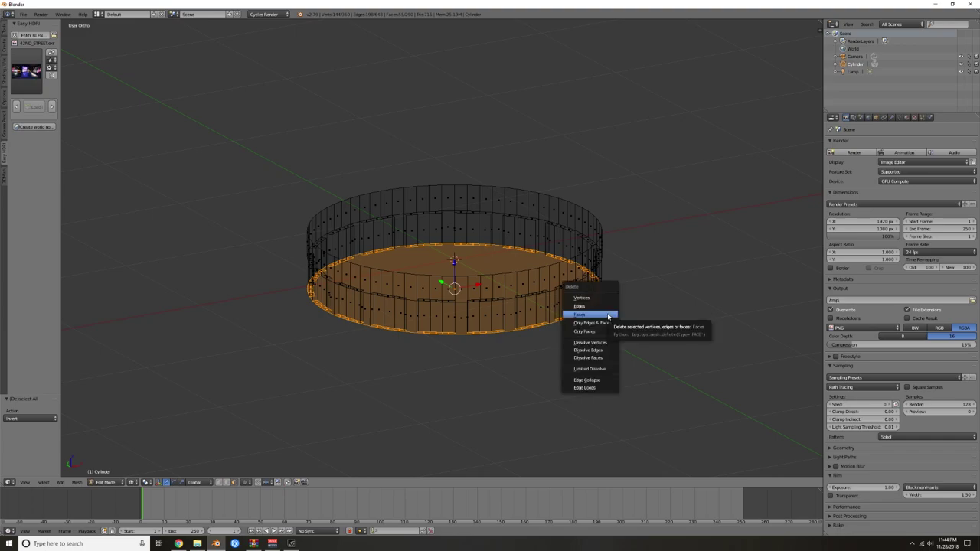
{"action": "left_click", "coordinate": [609, 315]}
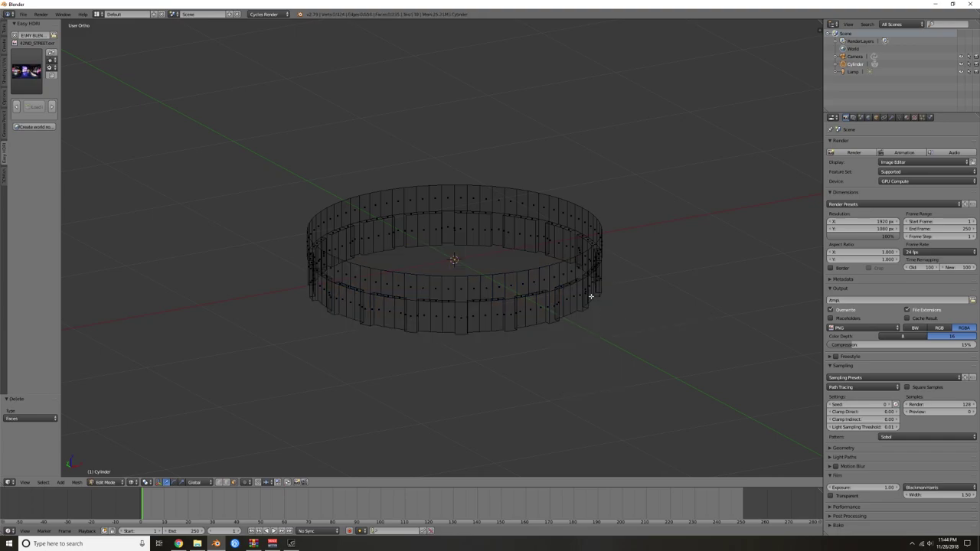
{"action": "key", "text": "z"}
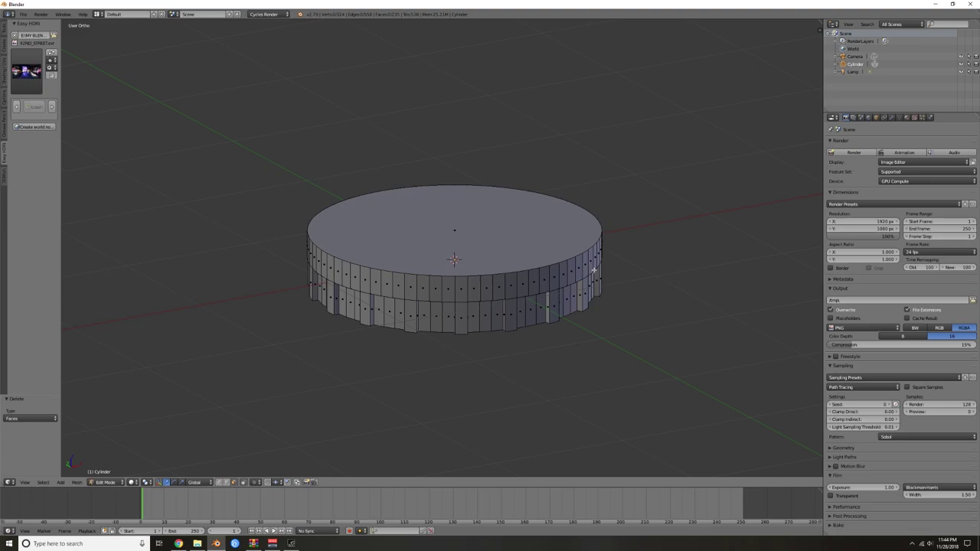
{"action": "key", "text": "Tab"}
{"action": "middle_click_drag", "start_coordinate": [599, 294], "coordinate": [653, 295]}
- Add a single edge loop around the side band above the notches, slid slightly toward the top rim
{"action": "key", "text": "Tab"}
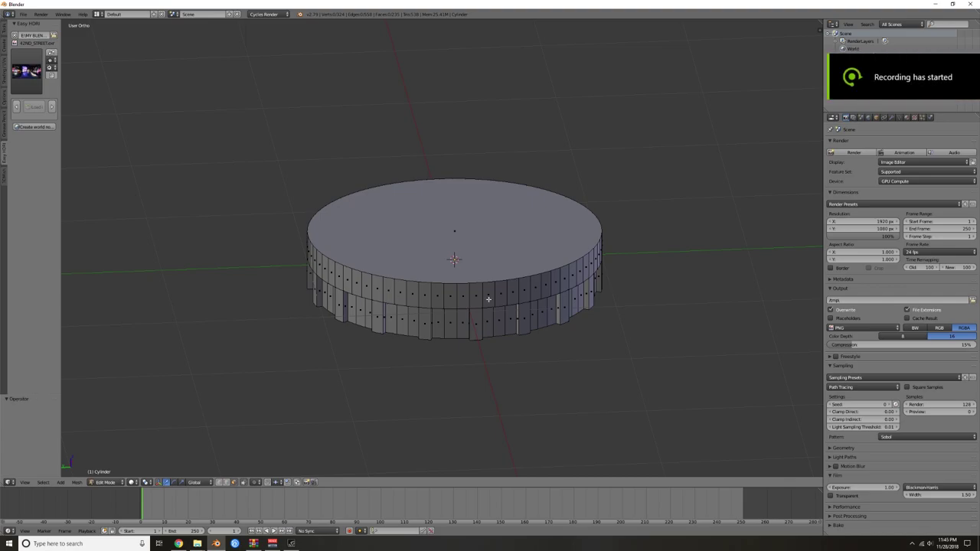
{"action": "key", "text": "ctrl+r"}
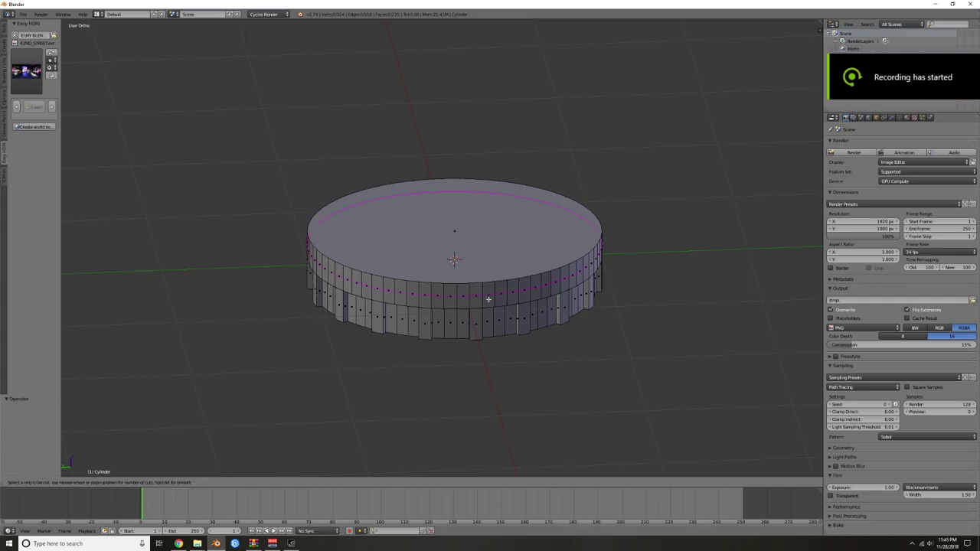
{"action": "left_click", "coordinate": [487, 299]}
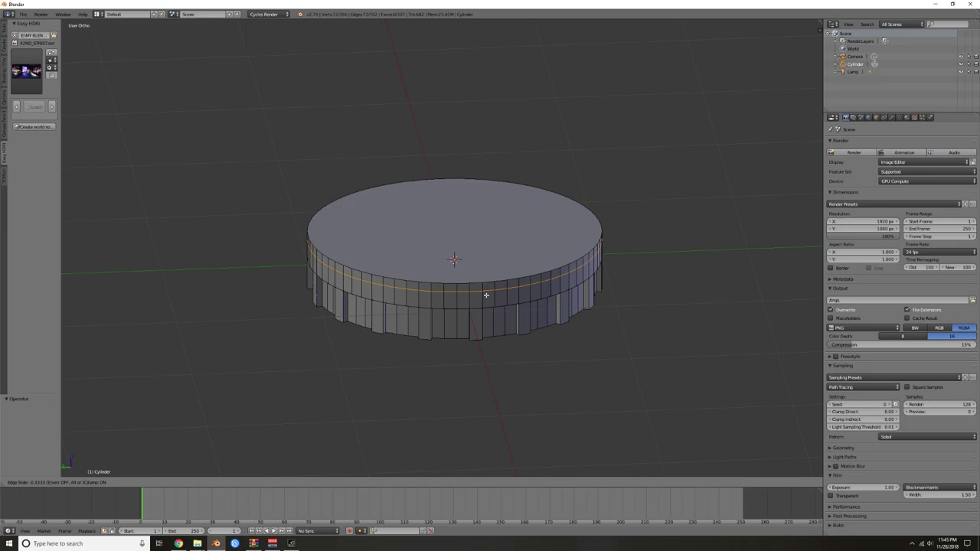
{"action": "left_click", "coordinate": [486, 294]}
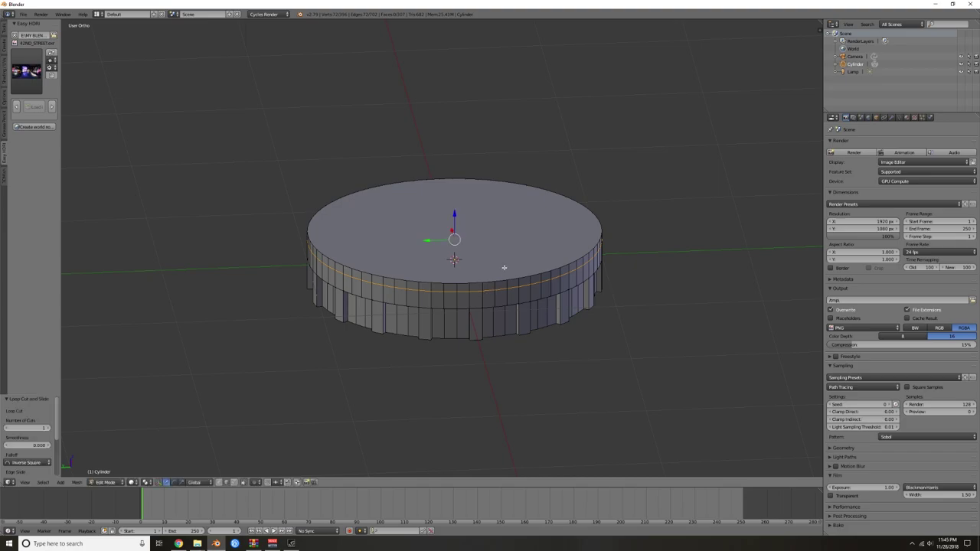
- Select the disc's top face in face mode and inset it five times, forming concentric rings toward the centre
{"action": "key", "text": "ctrl+Tab"}
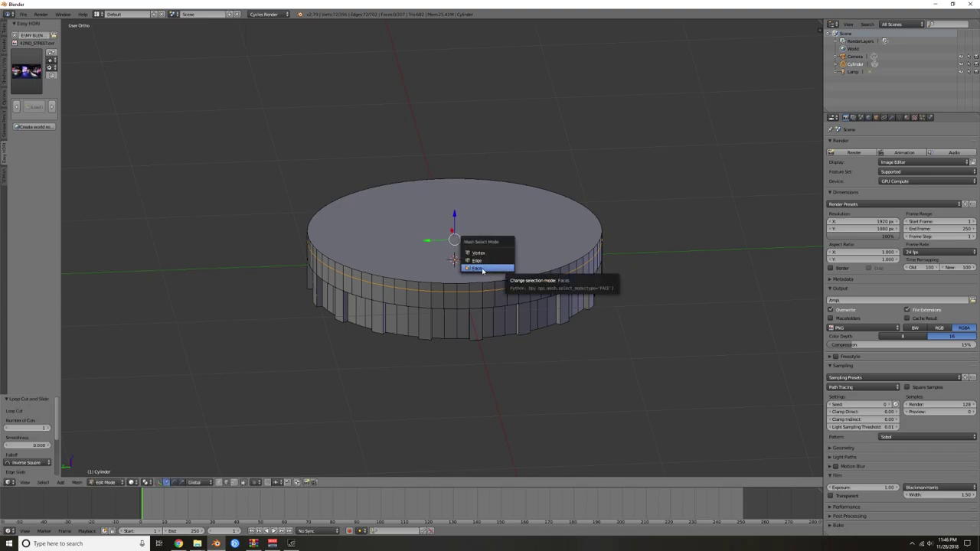
{"action": "left_click", "coordinate": [482, 269]}
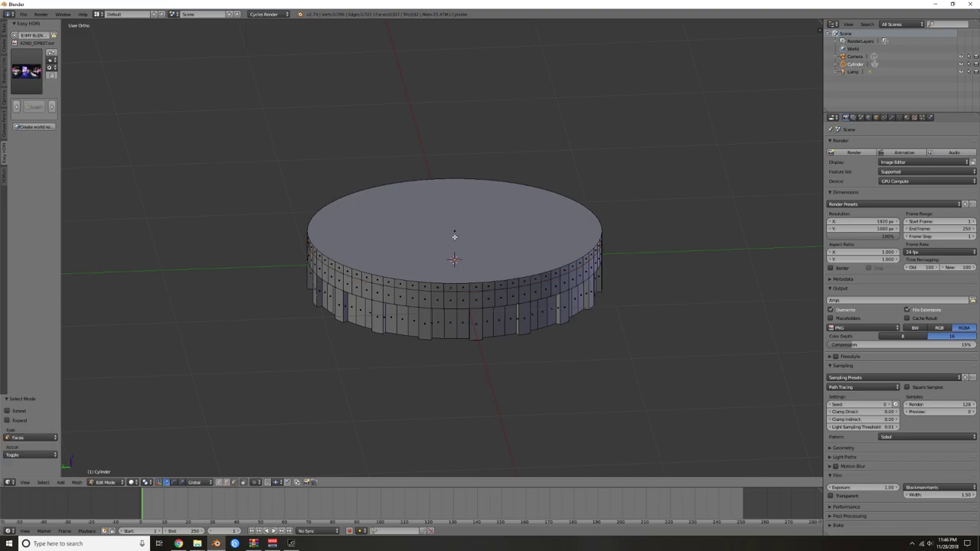
{"action": "right_click", "coordinate": [584, 217]}
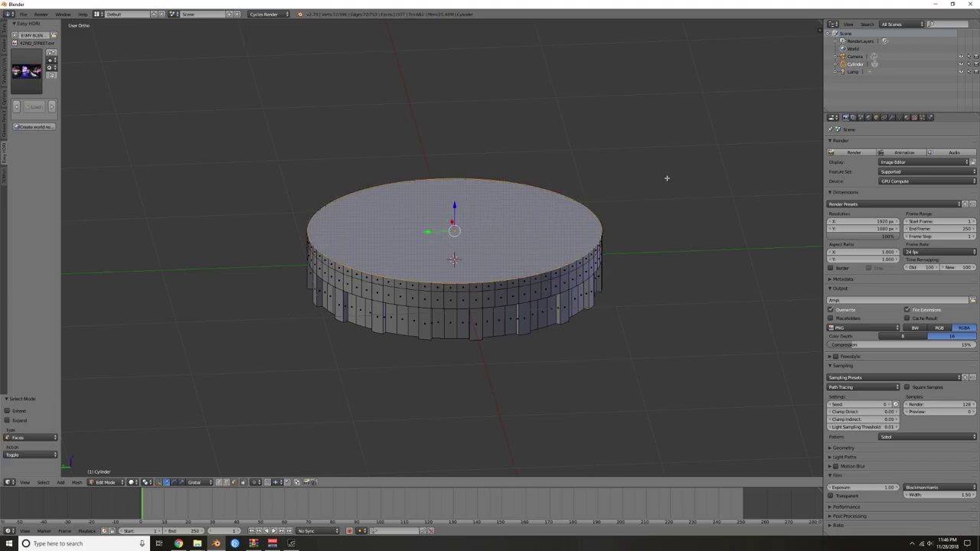
{"action": "key", "text": "i"}
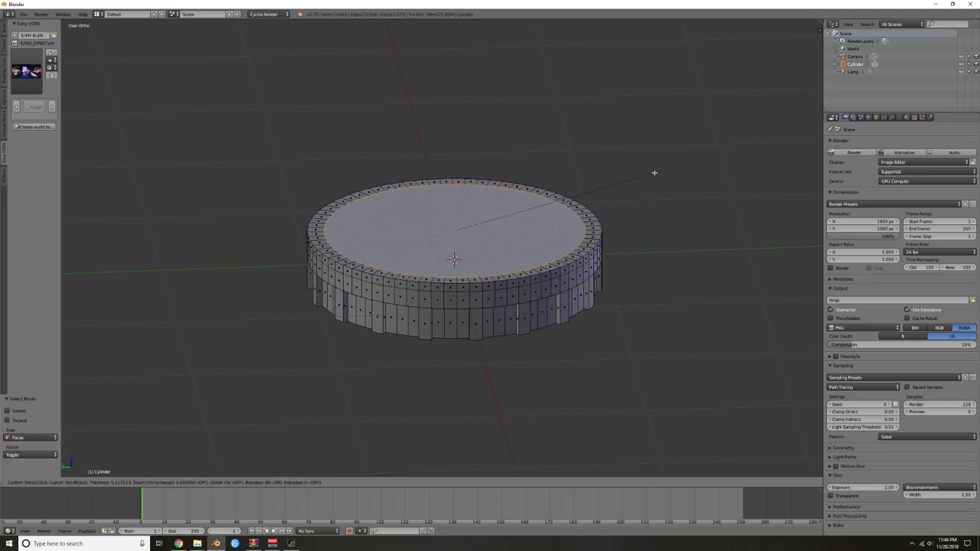
{"action": "left_click", "coordinate": [653, 172]}
{"action": "key", "text": "i"}
{"action": "left_click", "coordinate": [632, 176]}
{"action": "key", "text": "i"}
{"action": "left_click", "coordinate": [605, 182]}
{"action": "key", "text": "i"}
{"action": "left_click", "coordinate": [576, 186]}
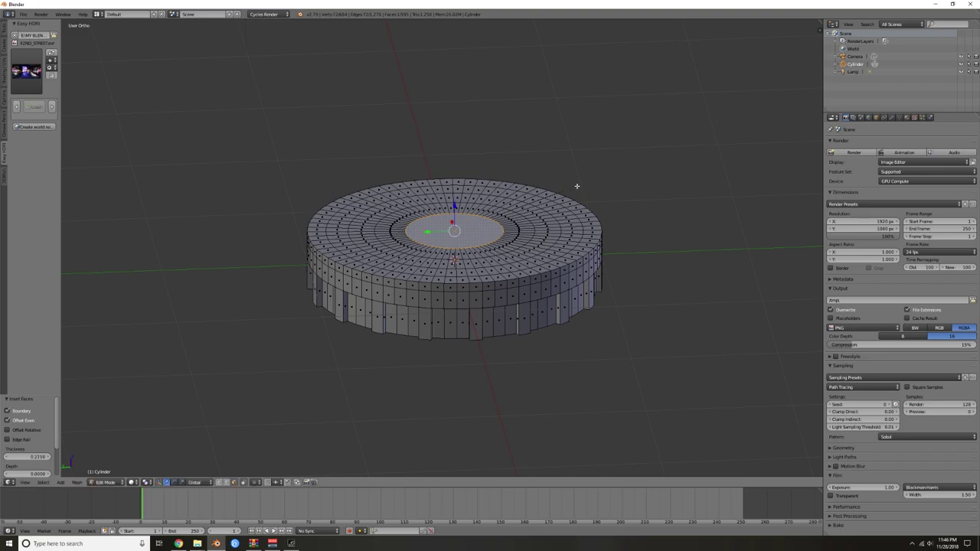
{"action": "key", "text": "i"}
{"action": "left_click", "coordinate": [550, 191]}
{"action": "mouse_move", "coordinate": [541, 245]}
{"action": "middle_mouse_down"}
{"action": "mouse_move", "coordinate": [549, 231]}
{"action": "mouse_move", "coordinate": [551, 248]}
{"action": "middle_mouse_up"}
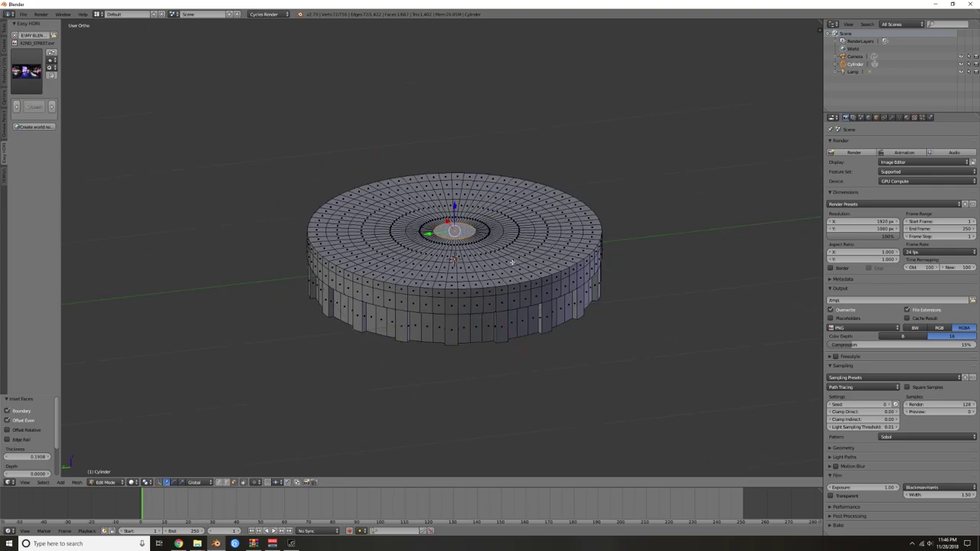
- Return to Object Mode and apply smooth shading to the cylinder
{"action": "key", "text": "Tab"}
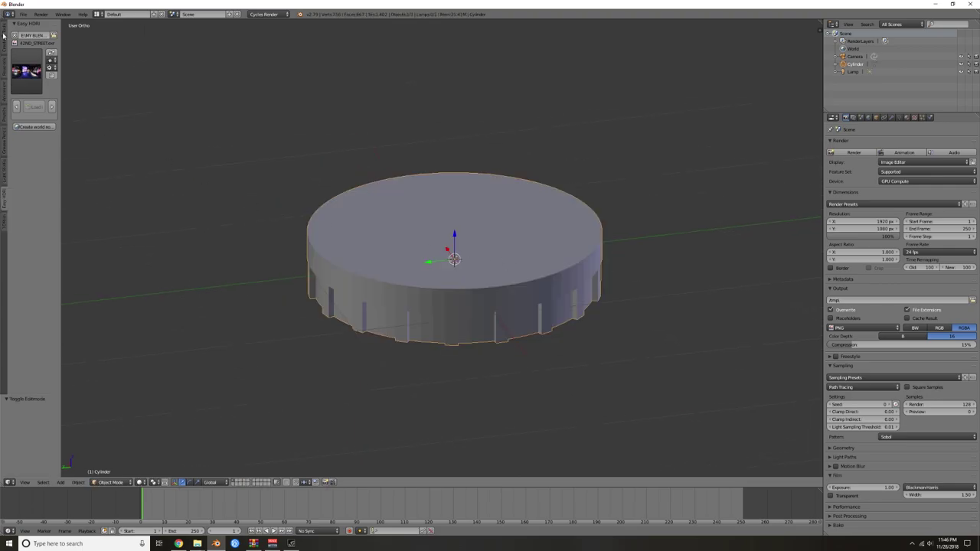
{"action": "left_click", "coordinate": [3, 35]}
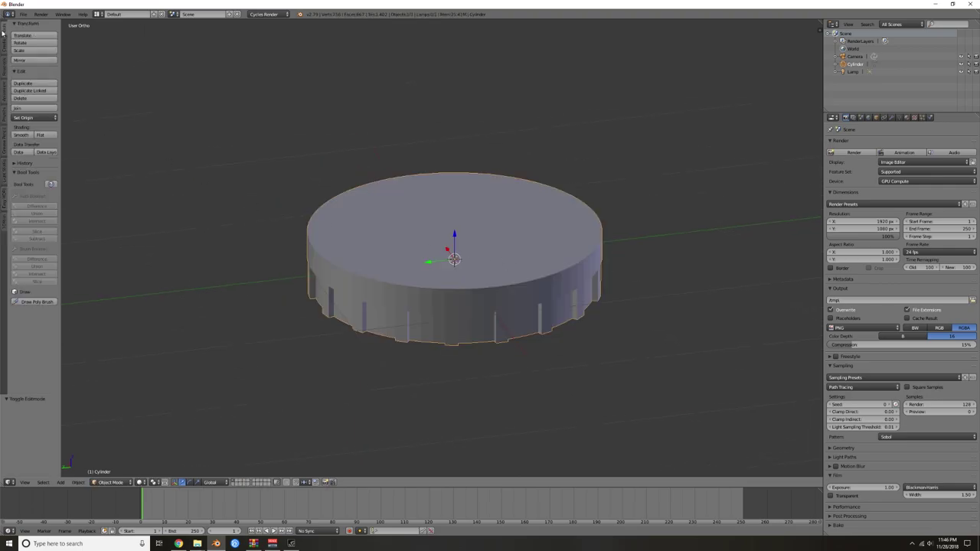
{"action": "left_click", "coordinate": [20, 135]}
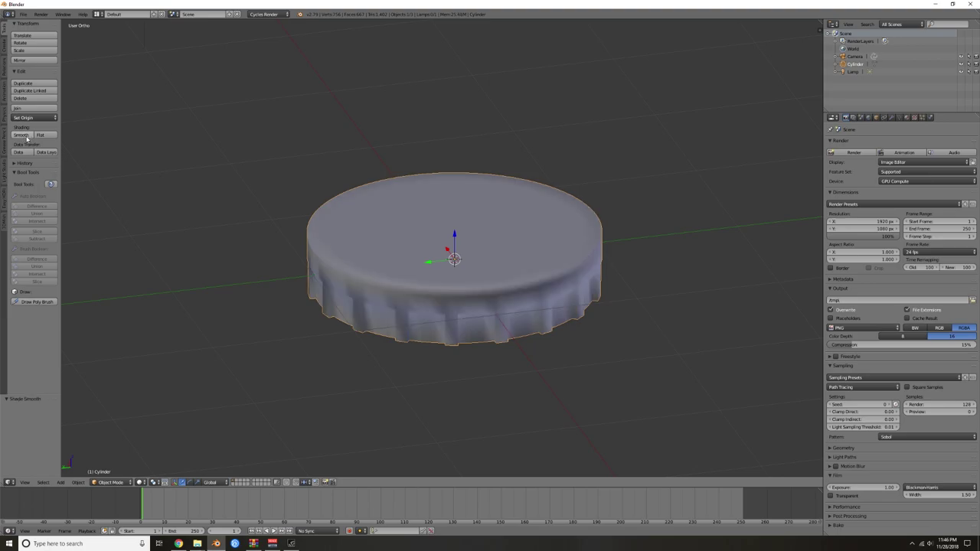
- Add a Subdivision Surface modifier to the cylinder with View and Render subdivisions both set to 3
{"action": "left_click", "coordinate": [892, 118]}
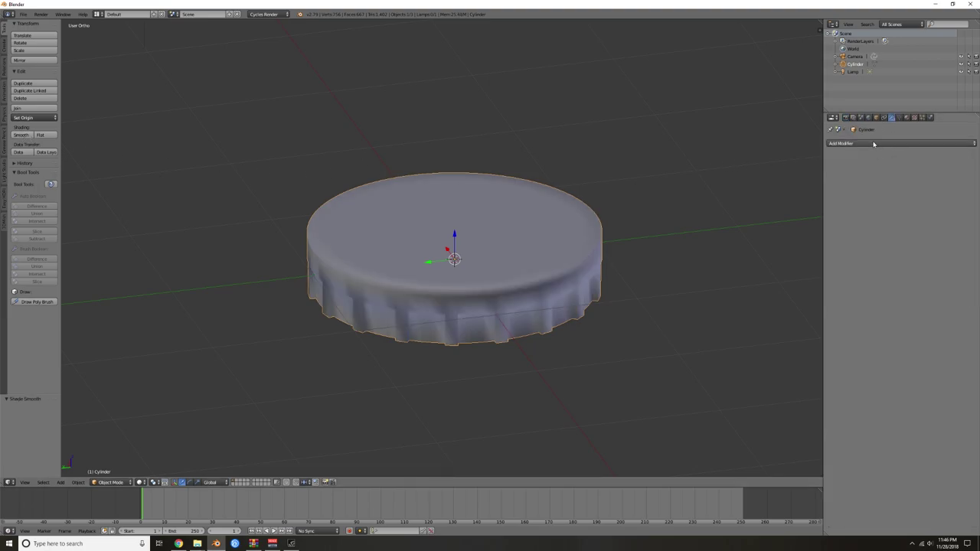
{"action": "left_click", "coordinate": [876, 144]}
{"action": "left_click", "coordinate": [838, 270]}
{"action": "left_click", "coordinate": [895, 194]}
{"action": "left_click", "coordinate": [896, 194]}
{"action": "left_click", "coordinate": [895, 202]}
{"action": "middle_click_drag", "start_coordinate": [626, 287], "coordinate": [607, 269]}
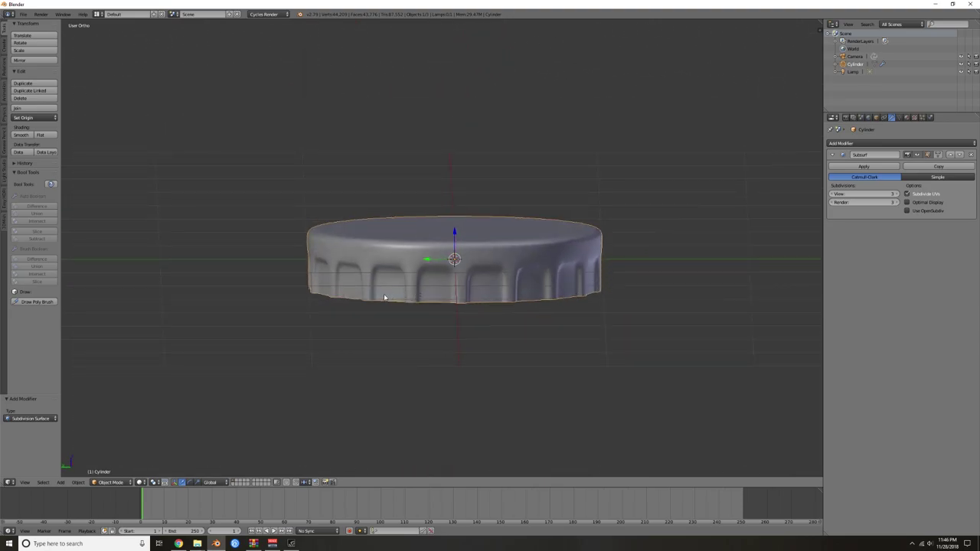
{"action": "middle_click_drag", "start_coordinate": [556, 295], "coordinate": [495, 317]}
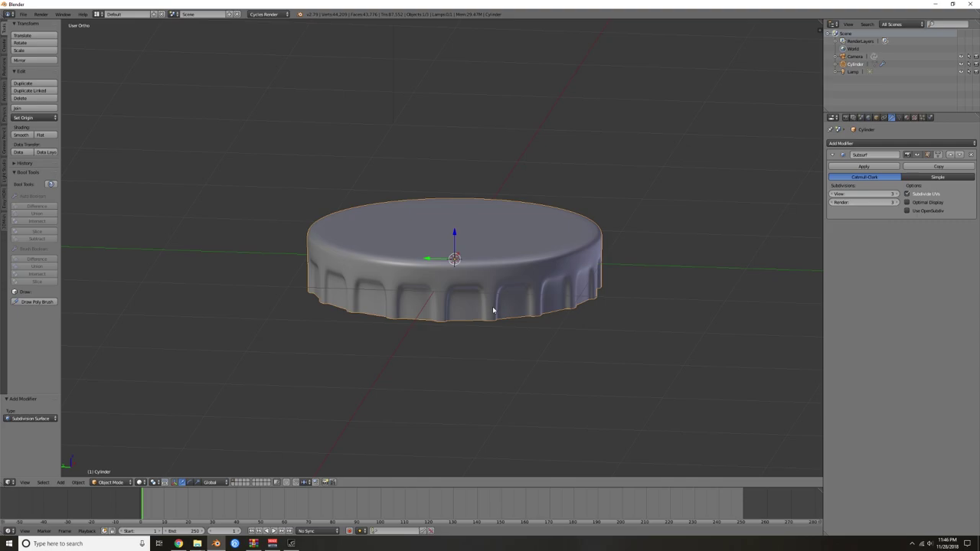
- Select all vertices along the cylinder's open bottom edge in Edit Mode, using wireframe vertex selection from the front view
{"action": "key", "text": "Tab"}
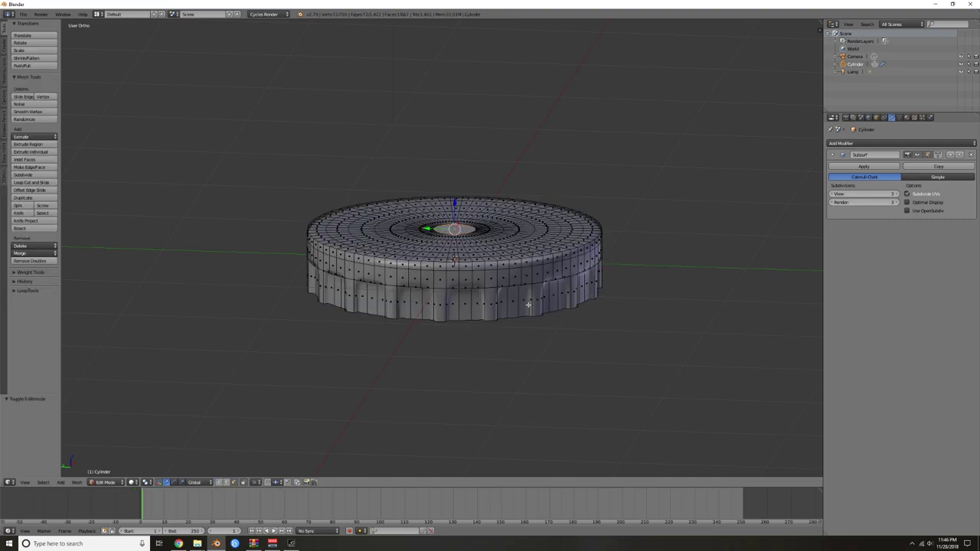
{"action": "key", "text": "KP_1"}
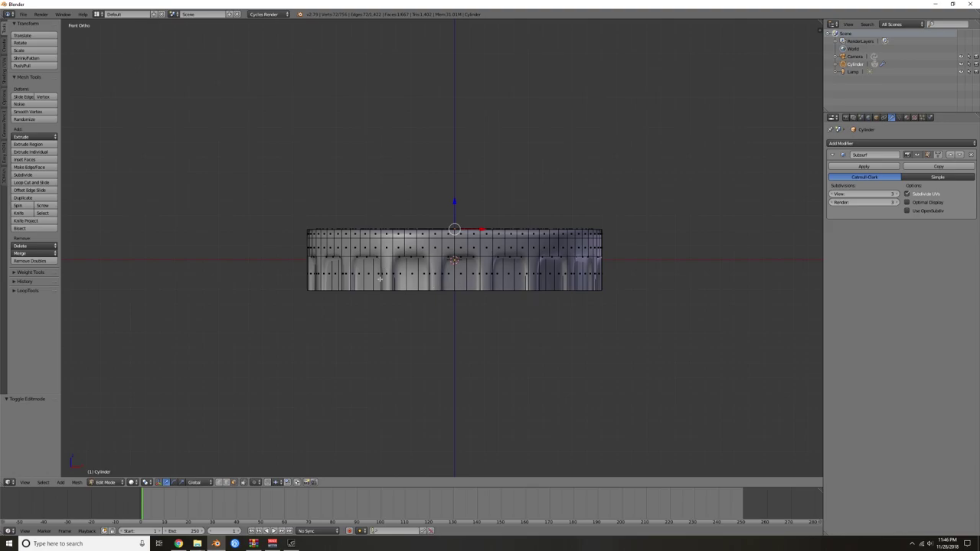
{"action": "key", "text": "z"}
{"action": "key", "text": "ctrl+Tab"}
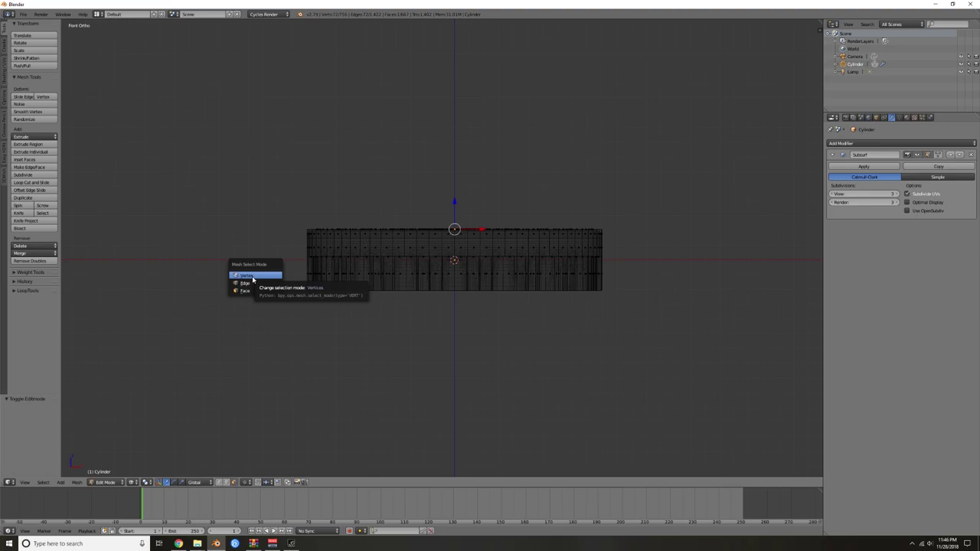
{"action": "left_click", "coordinate": [253, 277]}
{"action": "key", "text": "a"}
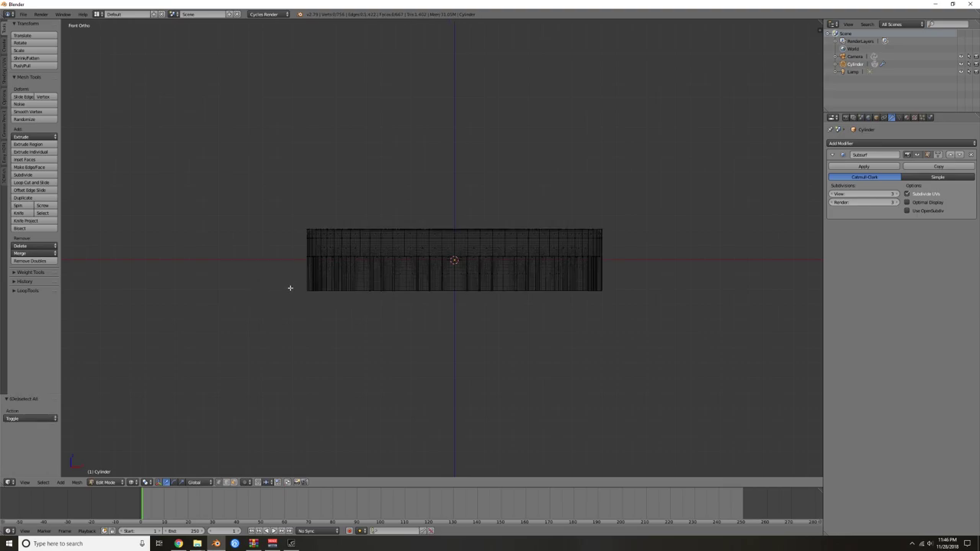
{"action": "key", "text": "a"}
{"action": "key", "text": "a"}
{"action": "key", "text": "b"}
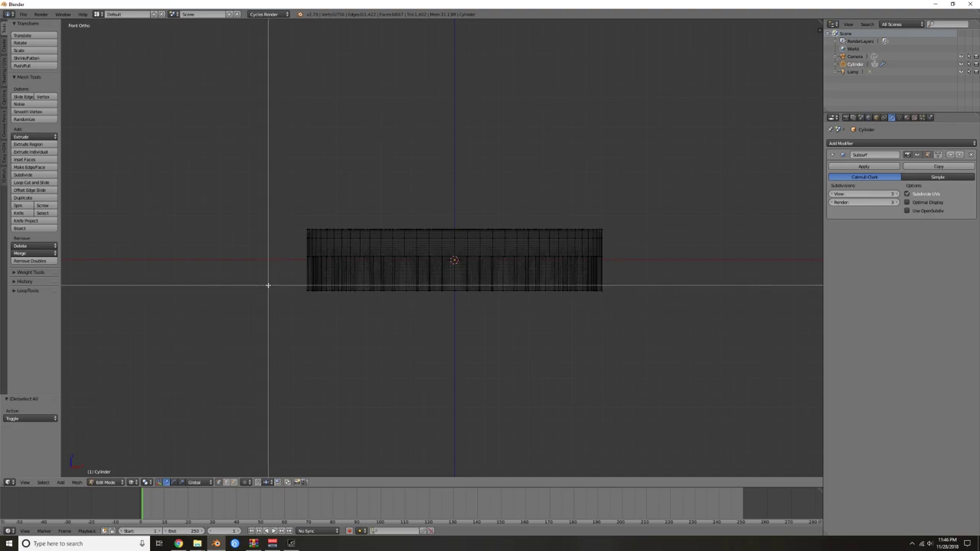
{"action": "left_click_drag", "start_coordinate": [267, 285], "coordinate": [679, 306]}
{"action": "middle_click_drag", "start_coordinate": [583, 312], "coordinate": [596, 331]}
{"action": "key", "text": "KP_7"}
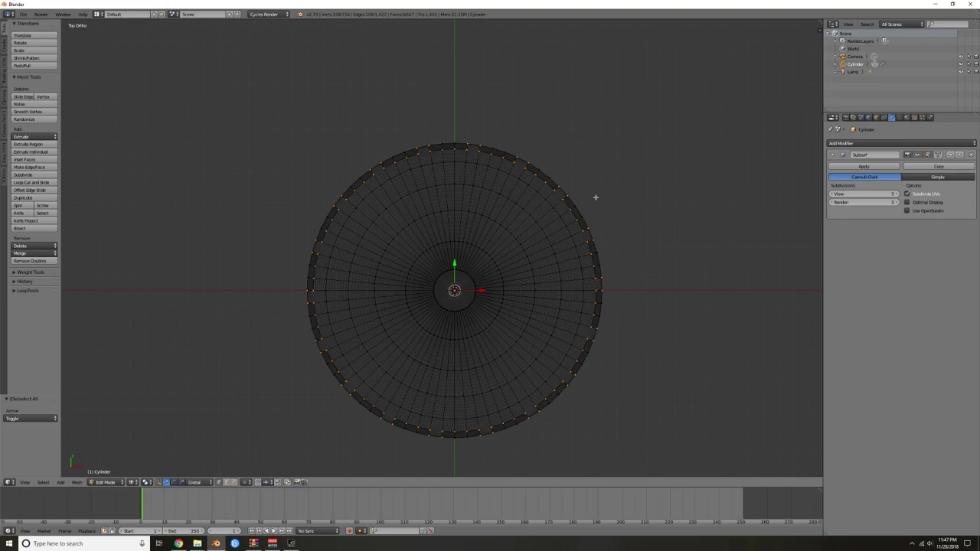
{"action": "middle_click_drag", "start_coordinate": [624, 328], "coordinate": [617, 259]}
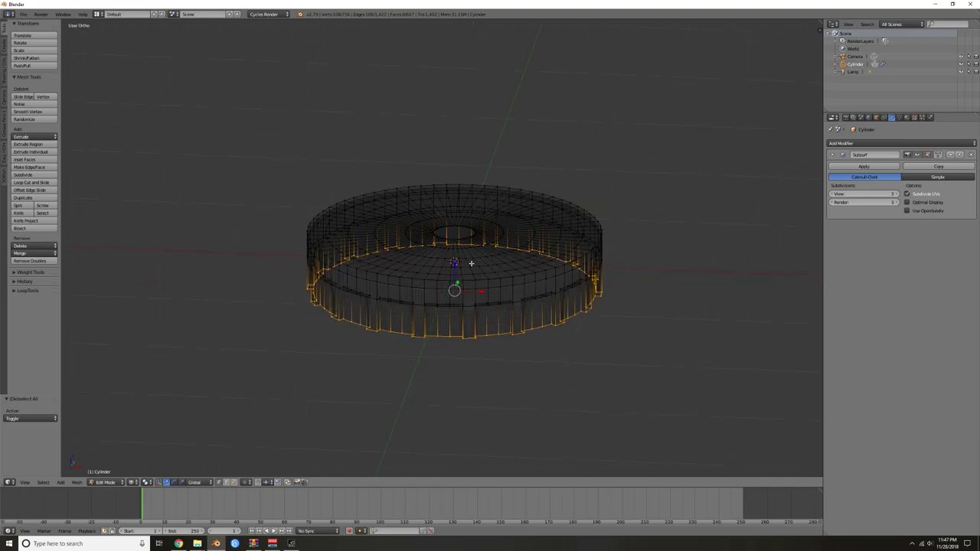
{"action": "left_click_drag", "start_coordinate": [453, 270], "coordinate": [458, 264]}
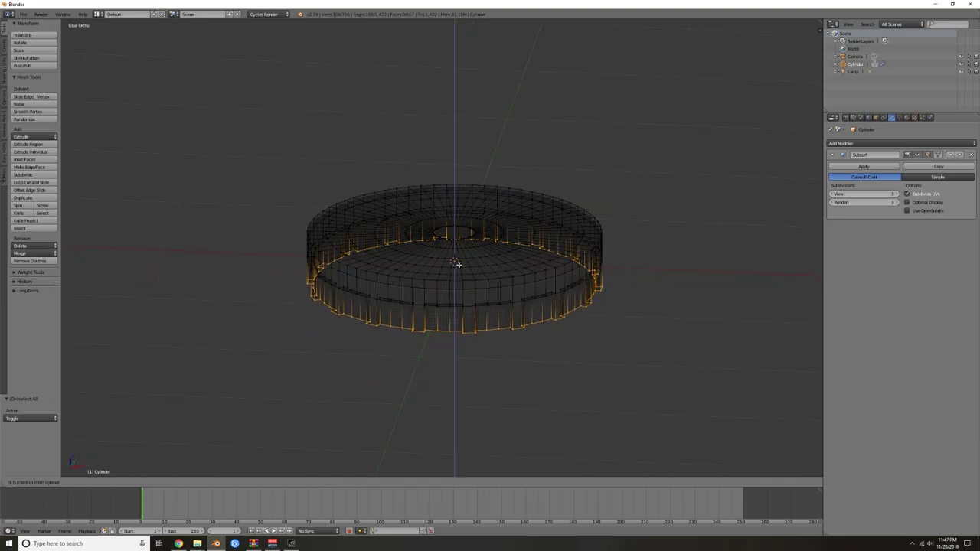
{"action": "right_click", "coordinate": [458, 265]}
- Scale the bottom edge vertices outward to about 1.075 in X and Y only, flaring the lower rim
{"action": "key", "text": "KP_7"}
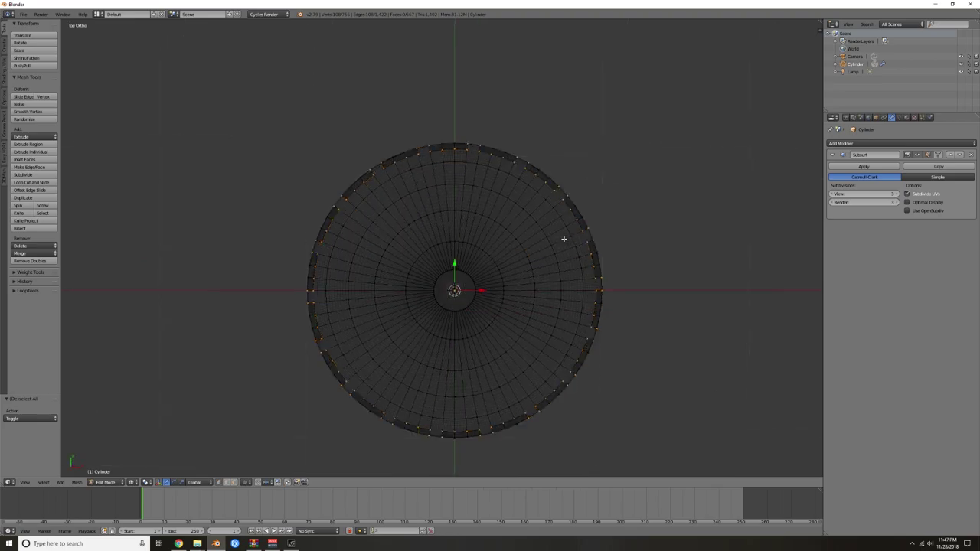
{"action": "key", "text": "s"}
{"action": "key", "text": "shift+z"}
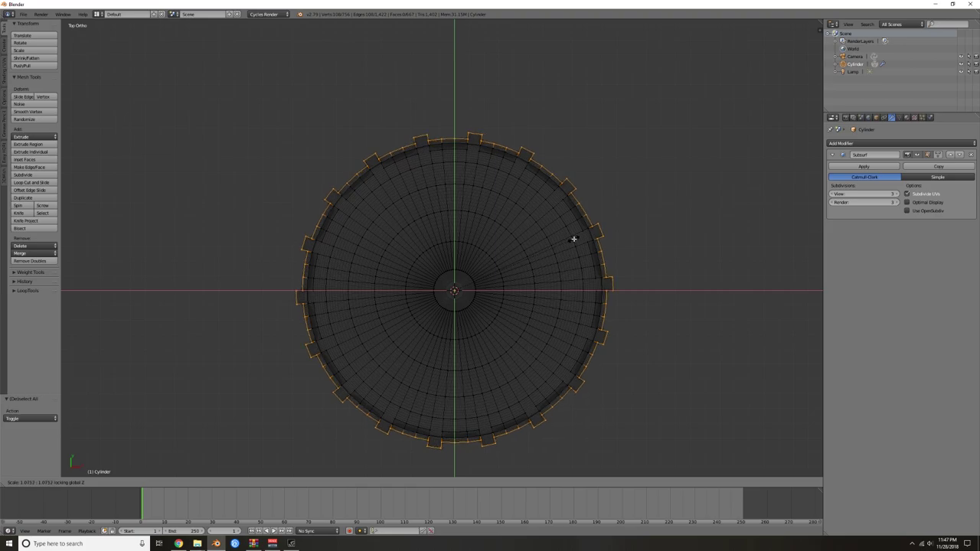
{"action": "left_click", "coordinate": [574, 239]}
{"action": "mouse_move", "coordinate": [659, 332]}
{"action": "middle_mouse_down"}
{"action": "mouse_move", "coordinate": [650, 240]}
{"action": "mouse_move", "coordinate": [669, 320]}
{"action": "middle_mouse_up"}
{"action": "key", "text": "z"}
{"action": "key", "text": "Tab"}
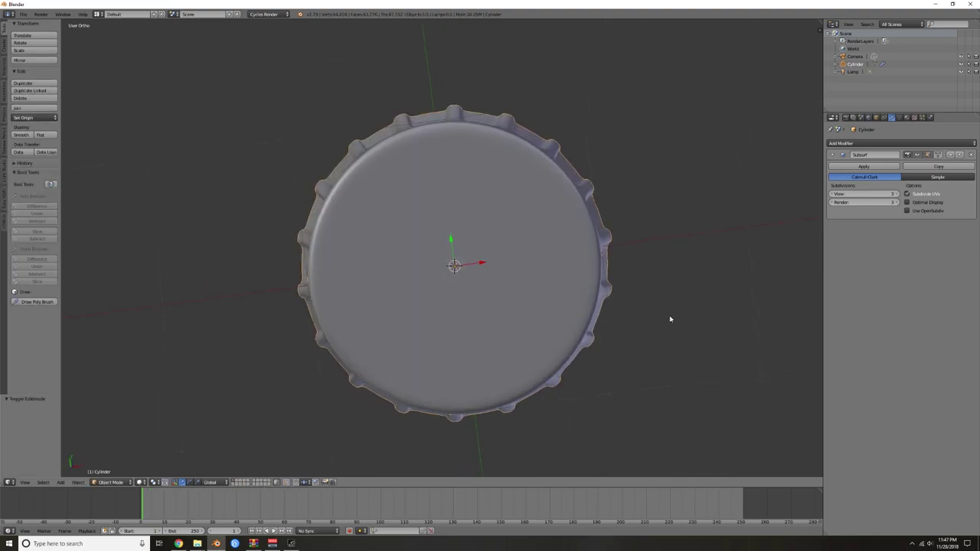
{"action": "key", "text": "KP_7"}
{"action": "key", "text": "Tab"}
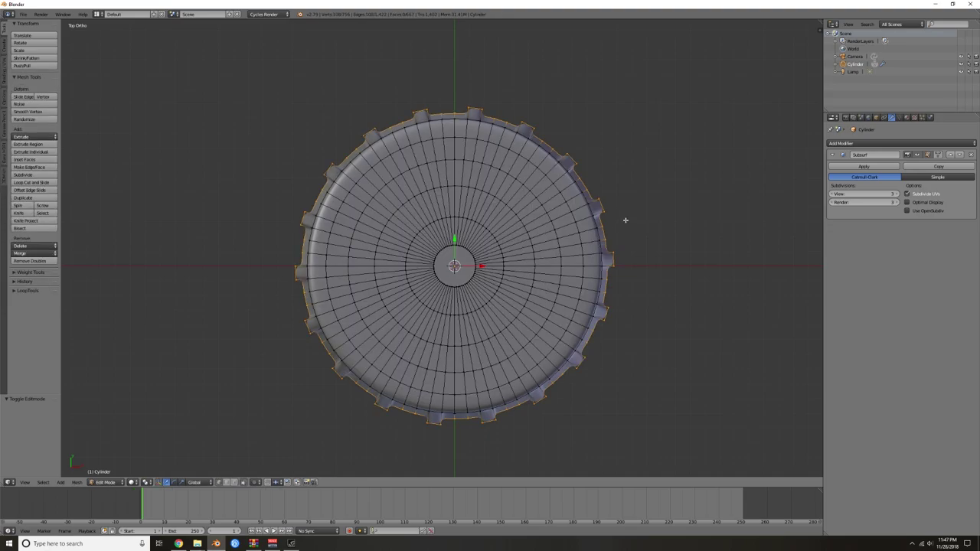
- Scale the selected bottom edge vertices slightly further outward in X and Y only, then check the flared rim in Object Mode
{"action": "key", "text": "s"}
{"action": "key", "text": "shift+z"}
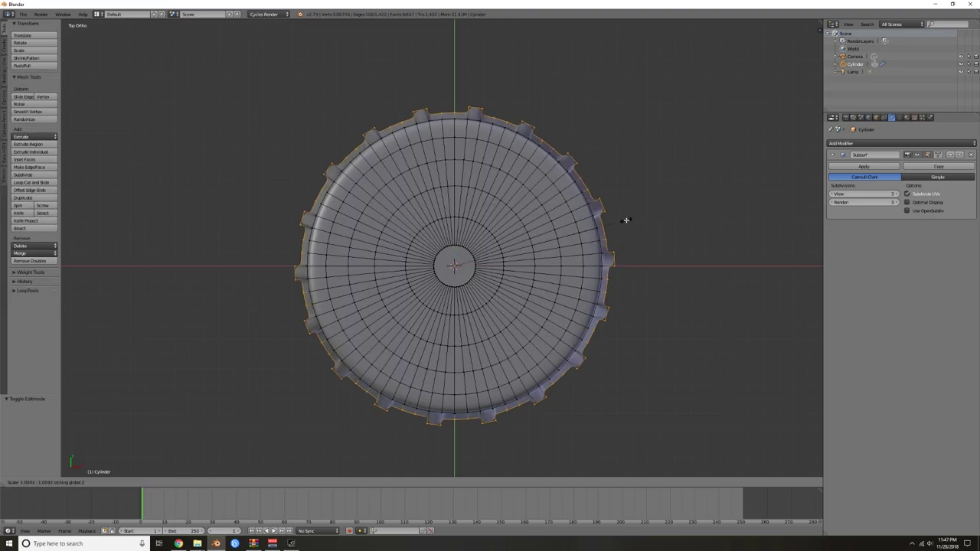
{"action": "left_click", "coordinate": [628, 220]}
{"action": "key", "text": "Tab"}
{"action": "mouse_move", "coordinate": [664, 275]}
{"action": "middle_mouse_down"}
{"action": "mouse_move", "coordinate": [660, 192]}
{"action": "mouse_move", "coordinate": [663, 273]}
{"action": "middle_mouse_up"}
- Deselect the bottom edge vertices between the protruding ridges with circle select all around the rim, keeping only the ridges' outer vertices selected
{"action": "key", "text": "Tab"}
{"action": "scroll", "coordinate": [644, 282], "scroll_direction": "down", "scroll_amount": 1}
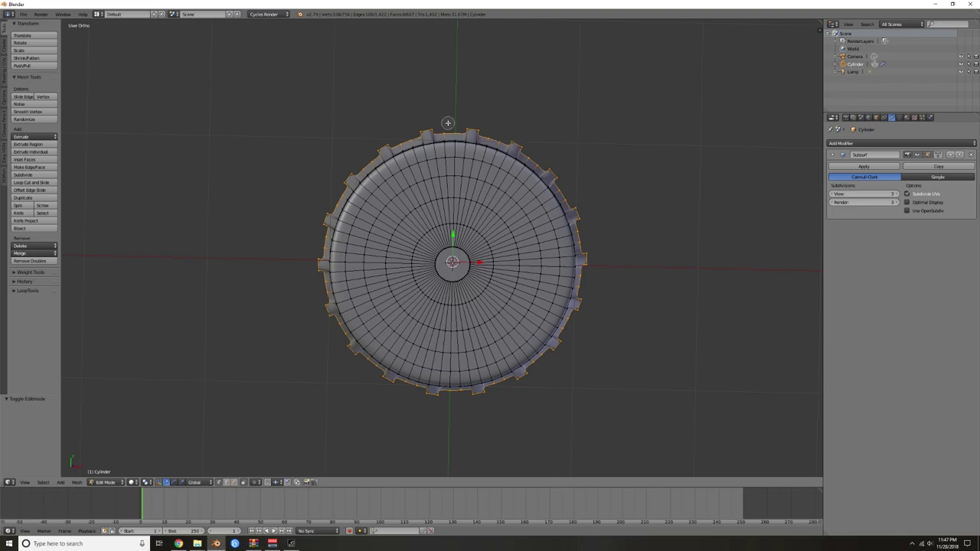
{"action": "middle_click", "coordinate": [442, 133]}
{"action": "middle_click", "coordinate": [451, 130]}
{"action": "middle_click", "coordinate": [493, 136]}
{"action": "middle_click", "coordinate": [534, 158]}
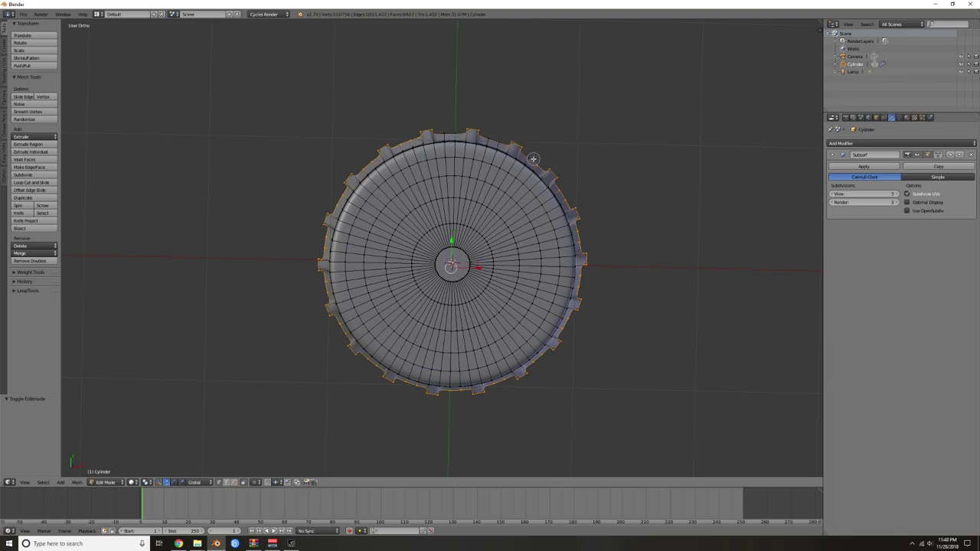
{"action": "middle_click", "coordinate": [565, 191]}
{"action": "middle_click", "coordinate": [579, 237]}
{"action": "middle_click", "coordinate": [580, 284]}
{"action": "middle_click", "coordinate": [582, 279]}
{"action": "middle_click", "coordinate": [567, 323]}
{"action": "middle_click", "coordinate": [538, 352]}
{"action": "middle_click", "coordinate": [538, 356]}
{"action": "middle_click", "coordinate": [499, 381]}
{"action": "middle_click", "coordinate": [454, 392]}
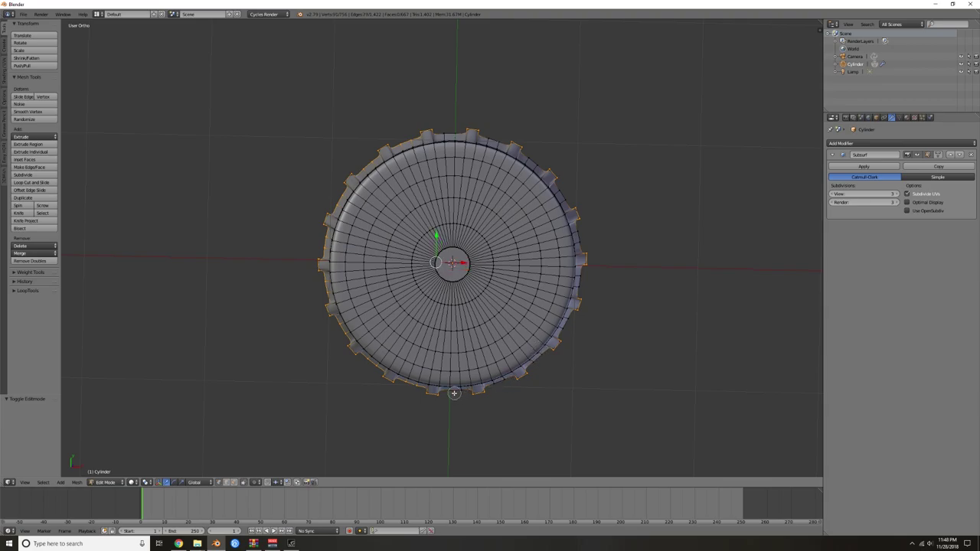
{"action": "middle_click", "coordinate": [410, 384]}
{"action": "middle_click", "coordinate": [370, 365]}
{"action": "middle_click", "coordinate": [340, 329]}
{"action": "middle_click", "coordinate": [323, 285]}
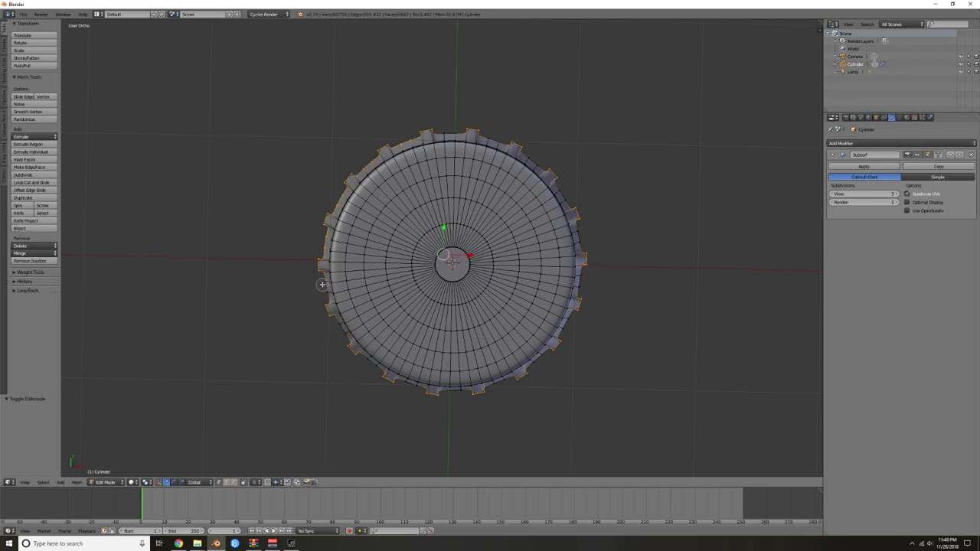
{"action": "middle_click", "coordinate": [322, 242]}
{"action": "middle_click", "coordinate": [335, 199]}
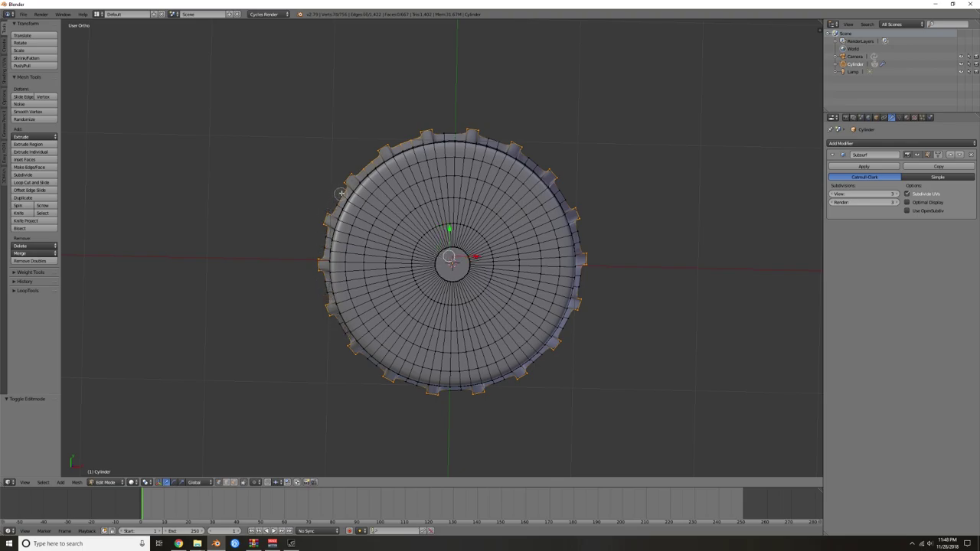
{"action": "middle_click", "coordinate": [365, 167]}
{"action": "middle_click", "coordinate": [404, 141]}
{"action": "middle_click", "coordinate": [409, 142]}
{"action": "right_click", "coordinate": [469, 261]}
- Scale each ridge's bottom vertices around Individual Origins to about 0.52 in X and Y only, then return to Object Mode
{"action": "middle_click_drag", "start_coordinate": [427, 305], "coordinate": [470, 246]}
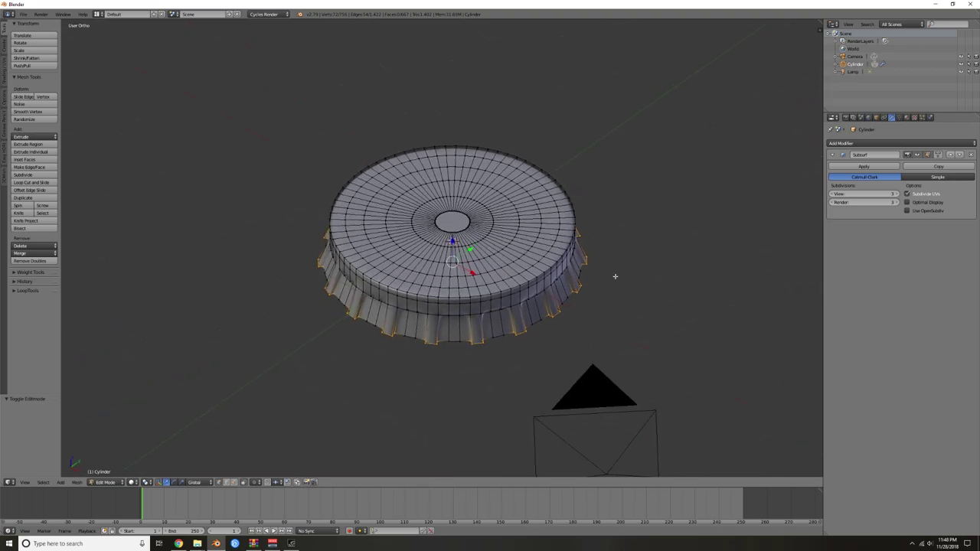
{"action": "left_click", "coordinate": [145, 482]}
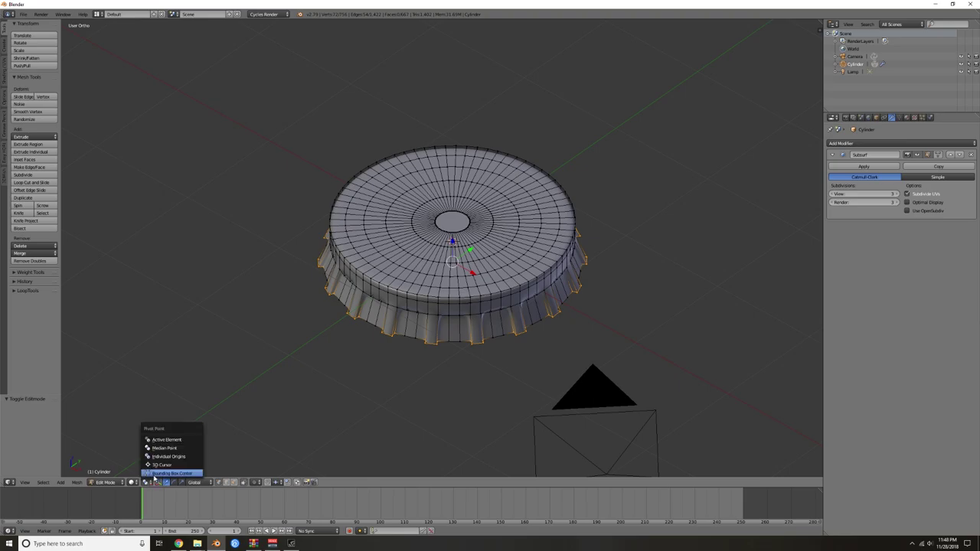
{"action": "left_click", "coordinate": [155, 459]}
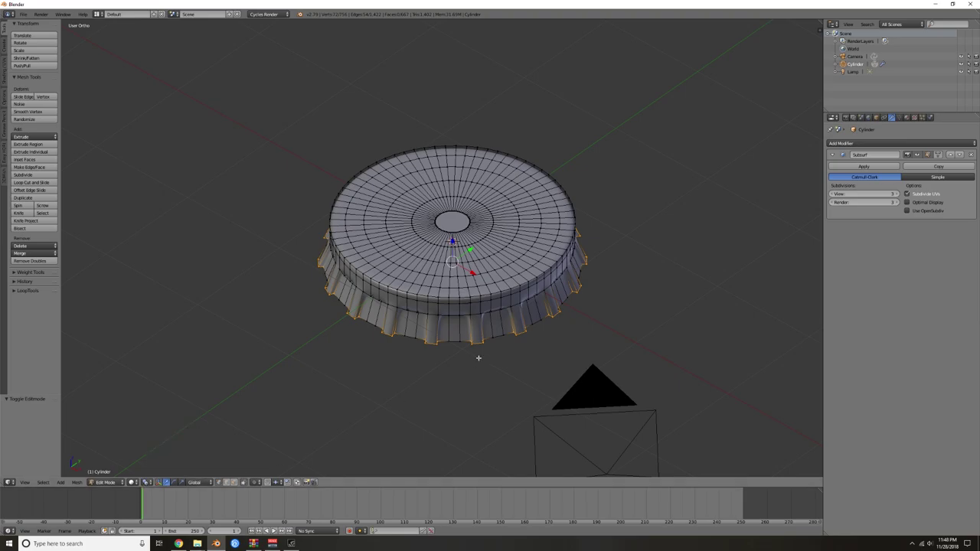
{"action": "left_click", "coordinate": [146, 482]}
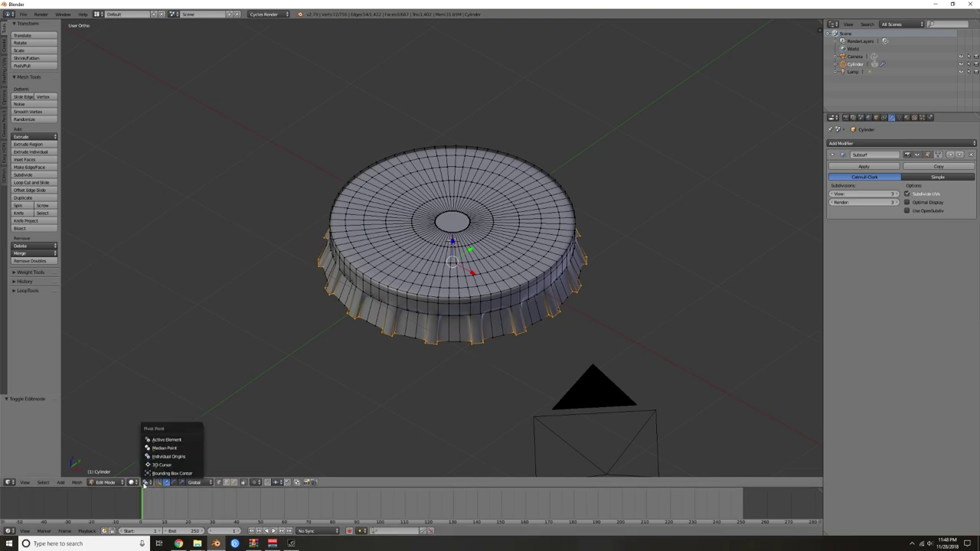
{"action": "left_click", "coordinate": [177, 448]}
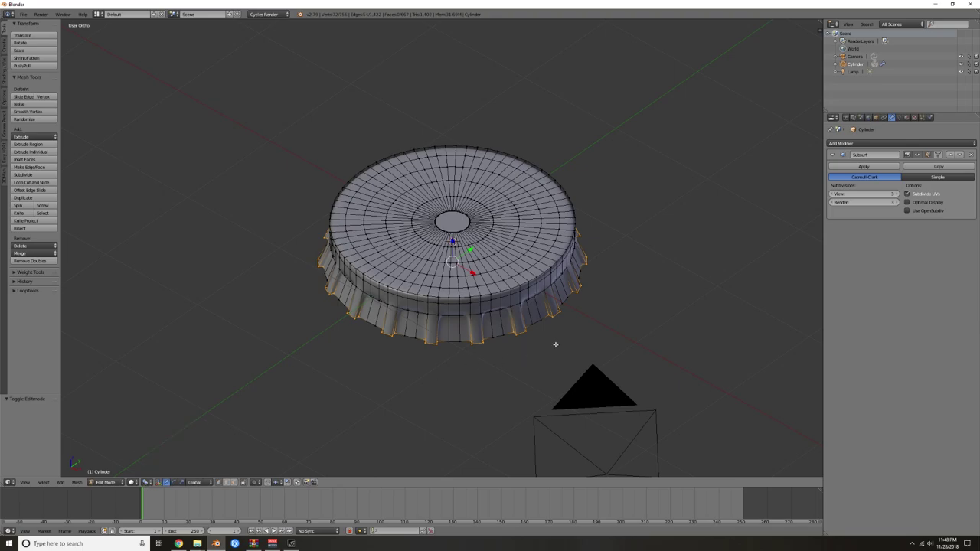
{"action": "key", "text": "s"}
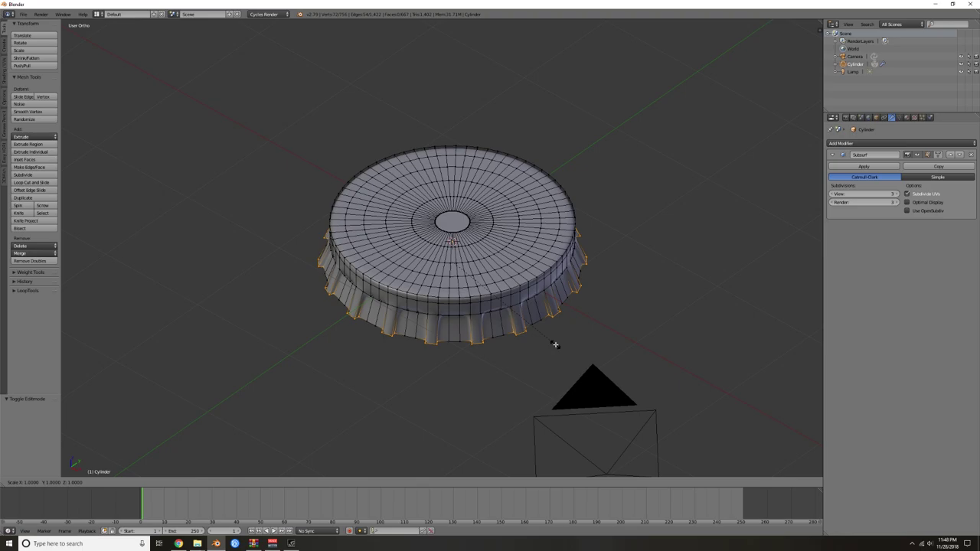
{"action": "key", "text": "shift+z"}
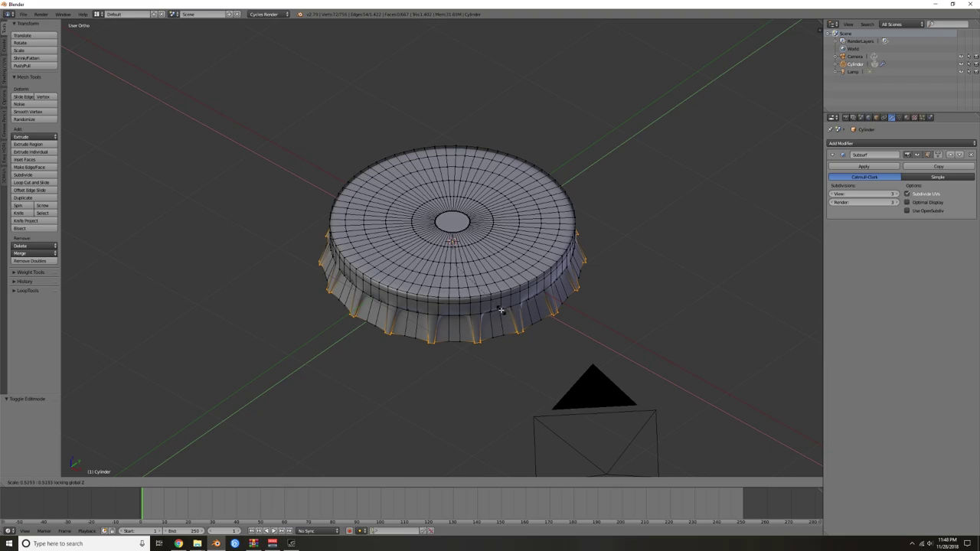
{"action": "left_click", "coordinate": [501, 310]}
{"action": "key", "text": "Tab"}
{"action": "middle_click_drag", "start_coordinate": [520, 361], "coordinate": [506, 248]}
{"action": "key", "text": "Tab"}
{"action": "key", "text": "Tab"}
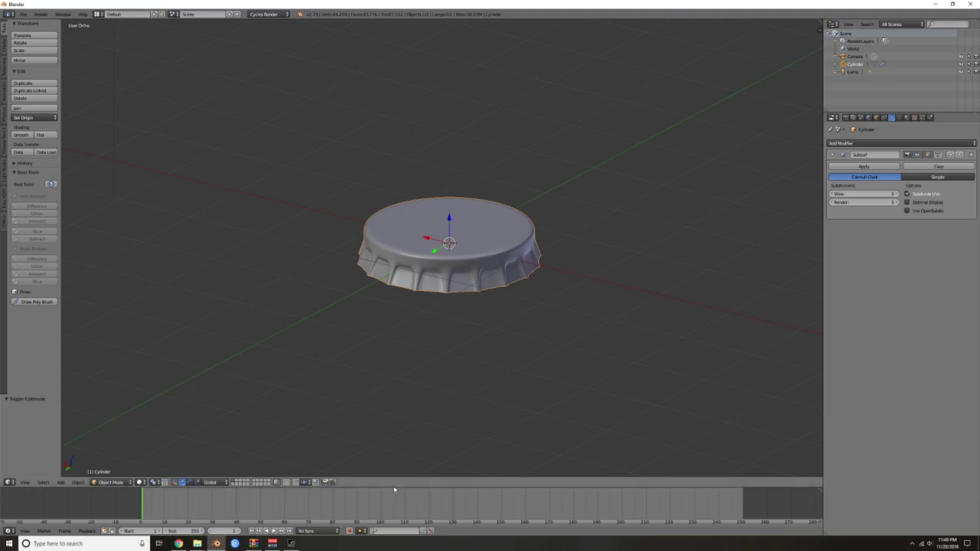
- Enlarge the timeline area beneath the 3D view and switch it to the Node Editor
{"action": "left_click_drag", "start_coordinate": [392, 488], "coordinate": [463, 273]}
{"action": "middle_click_drag", "start_coordinate": [469, 179], "coordinate": [465, 199], "text": "shift"}
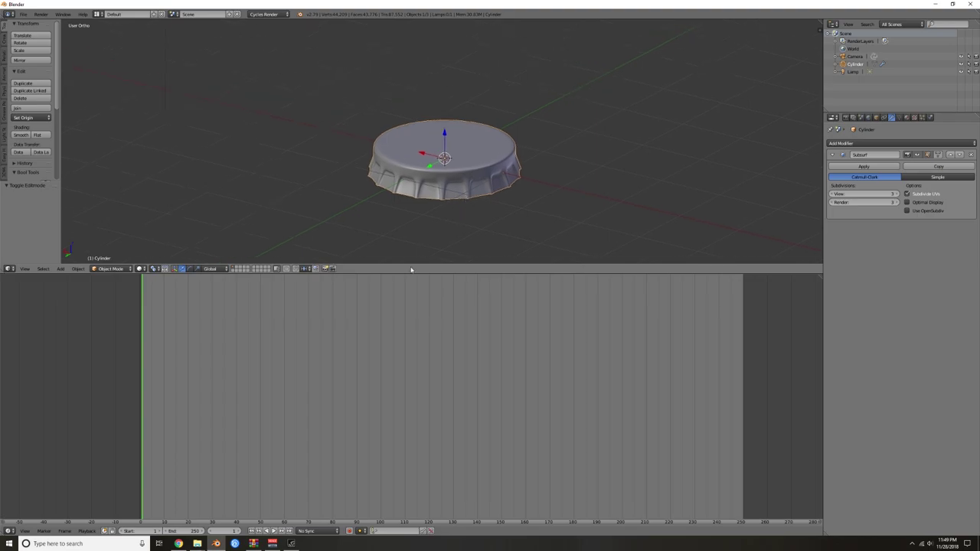
{"action": "left_click", "coordinate": [8, 531]}
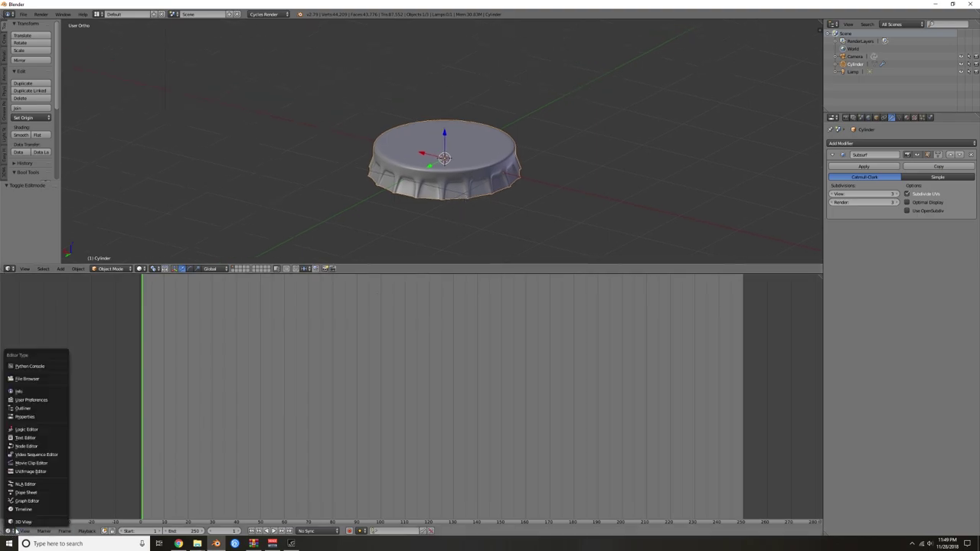
{"action": "left_click", "coordinate": [28, 451]}
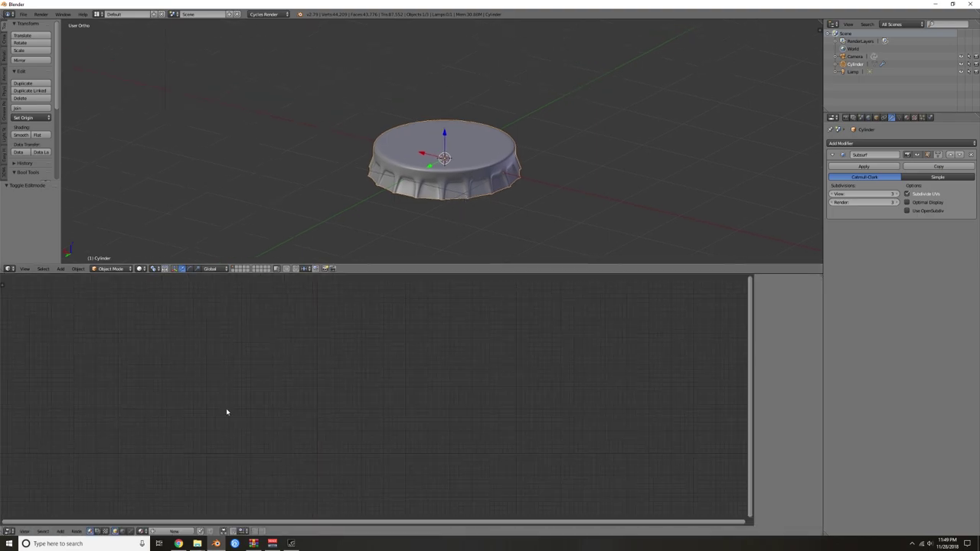
- Create a new material on the cap and change its surface shader to Principled BSDF
{"action": "left_click", "coordinate": [906, 118]}
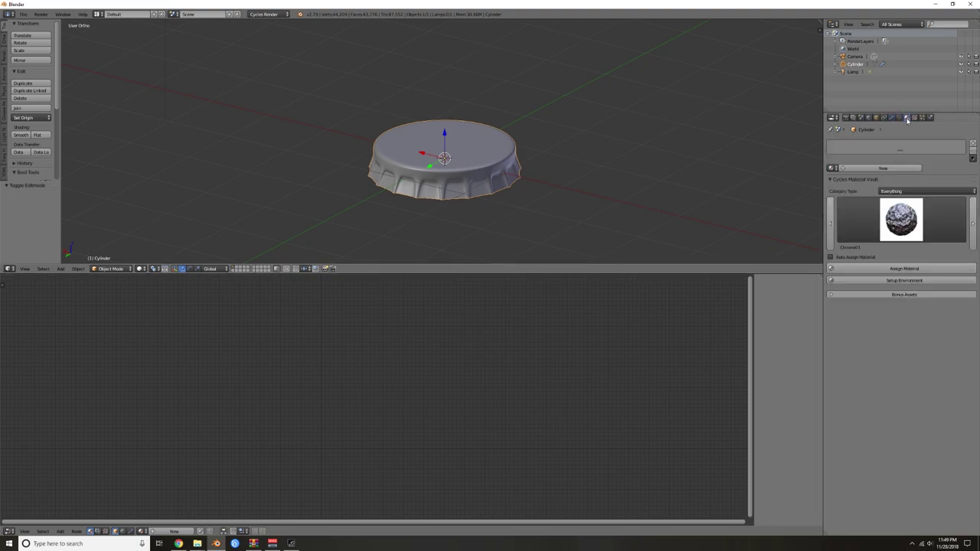
{"action": "left_click", "coordinate": [883, 168]}
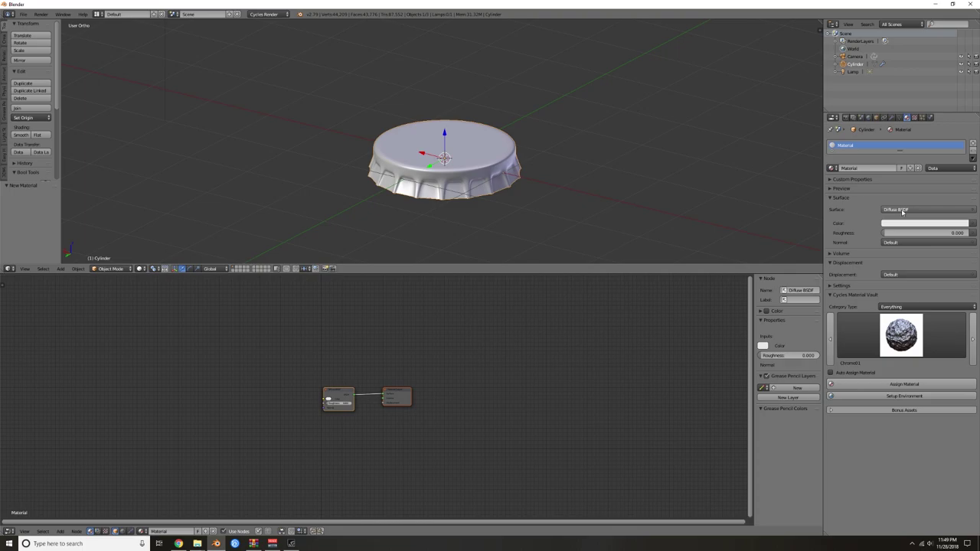
{"action": "left_click", "coordinate": [903, 211]}
{"action": "left_click", "coordinate": [885, 133]}
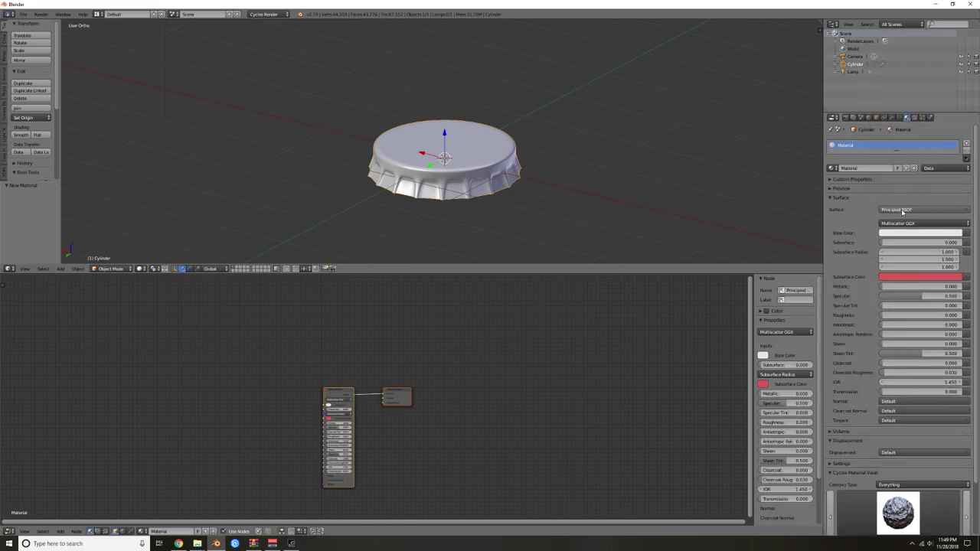
{"action": "middle_click_drag", "start_coordinate": [414, 429], "coordinate": [561, 395]}
{"action": "scroll", "coordinate": [588, 371], "scroll_direction": "up", "scroll_amount": 7}
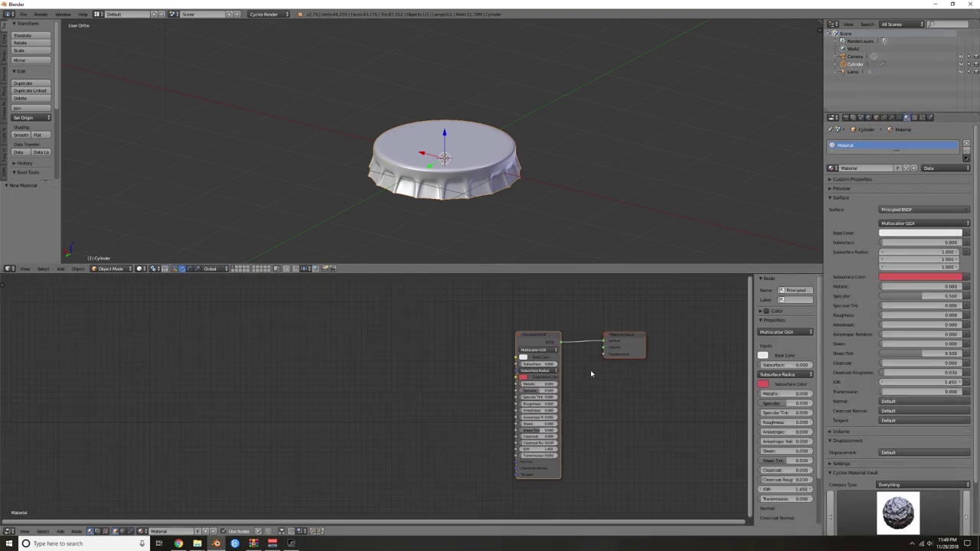
{"action": "middle_click_drag", "start_coordinate": [645, 402], "coordinate": [591, 392]}
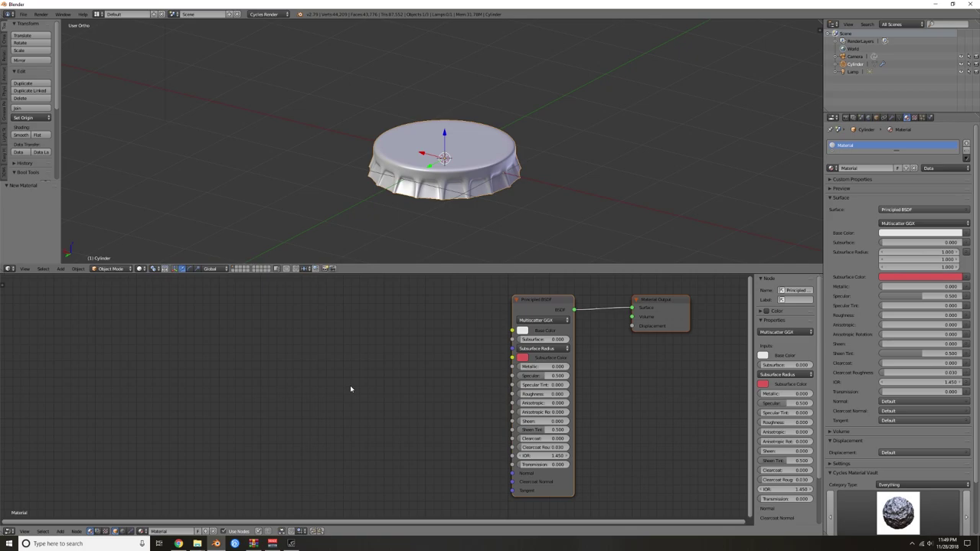
- Set the Principled BSDF to a red base color with Metallic 1.000, Roughness 0.225 and Clearcoat 1.000
{"action": "left_click_drag", "start_coordinate": [538, 367], "coordinate": [569, 369]}
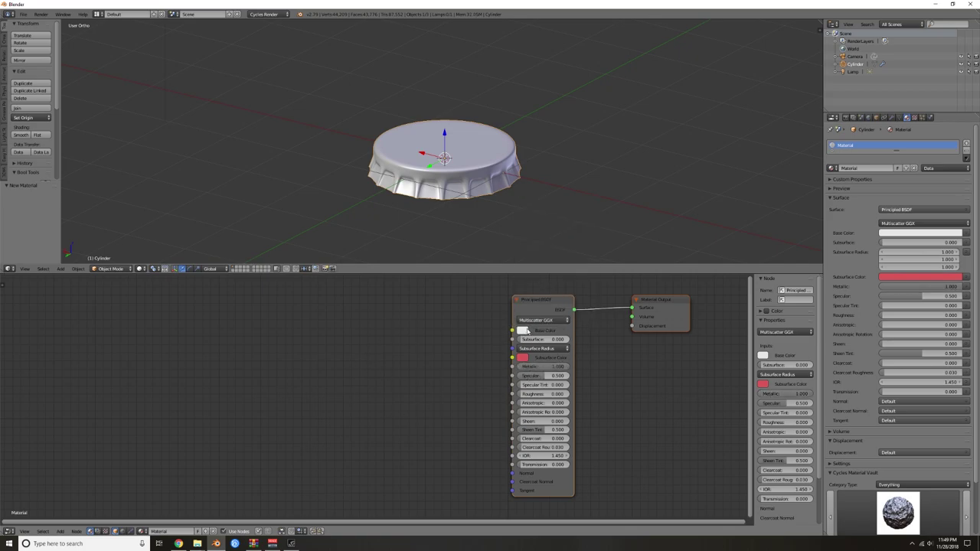
{"action": "left_click", "coordinate": [525, 331]}
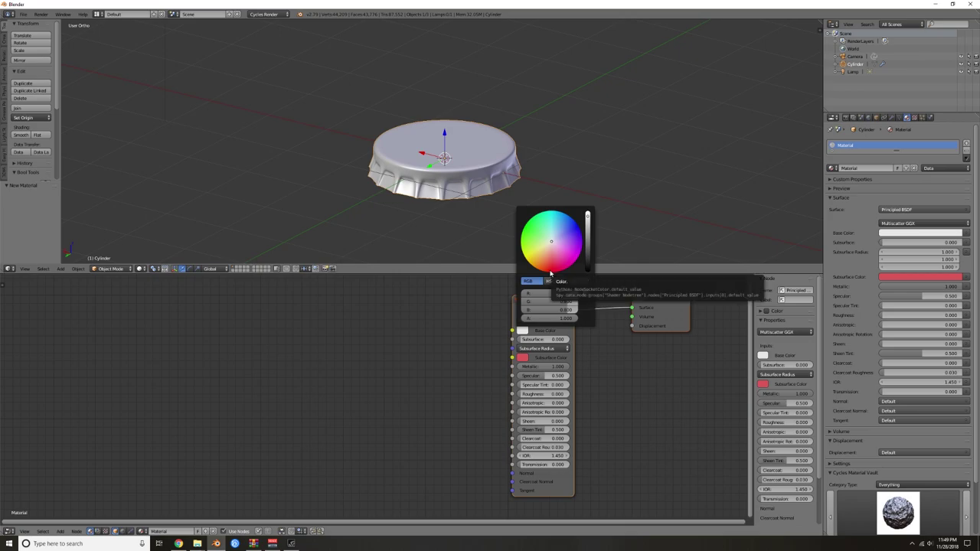
{"action": "left_click", "coordinate": [549, 272]}
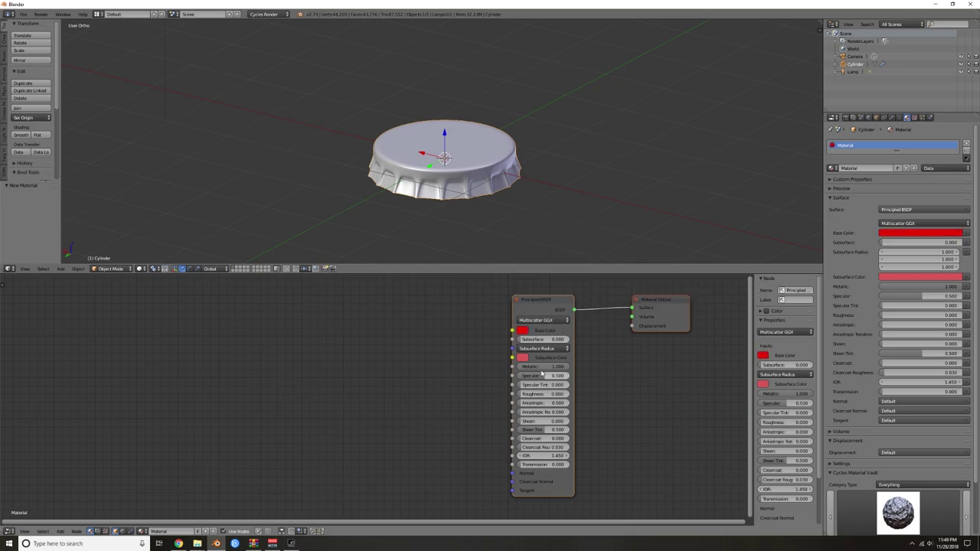
{"action": "left_click_drag", "start_coordinate": [525, 395], "coordinate": [536, 395]}
{"action": "left_click_drag", "start_coordinate": [527, 440], "coordinate": [579, 440]}
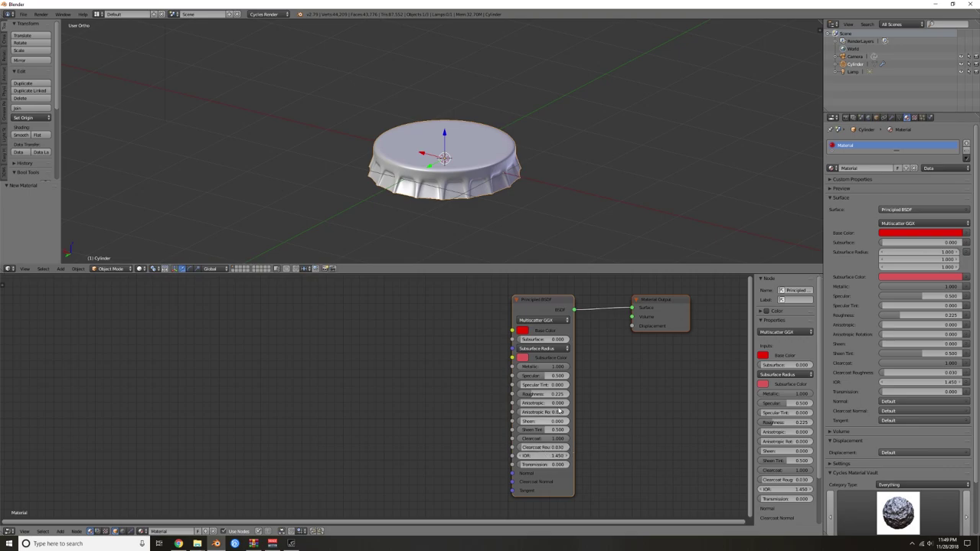
{"action": "left_click", "coordinate": [545, 307]}
- Switch to perspective view, create the Easy HDRI world nodes and choose the canada_montr… kitchen HDRI as the environment image
{"action": "scroll", "coordinate": [503, 181], "scroll_direction": "down", "scroll_amount": 2}
{"action": "key", "text": "KP_5"}
{"action": "scroll", "coordinate": [503, 181], "scroll_direction": "down", "scroll_amount": 2}
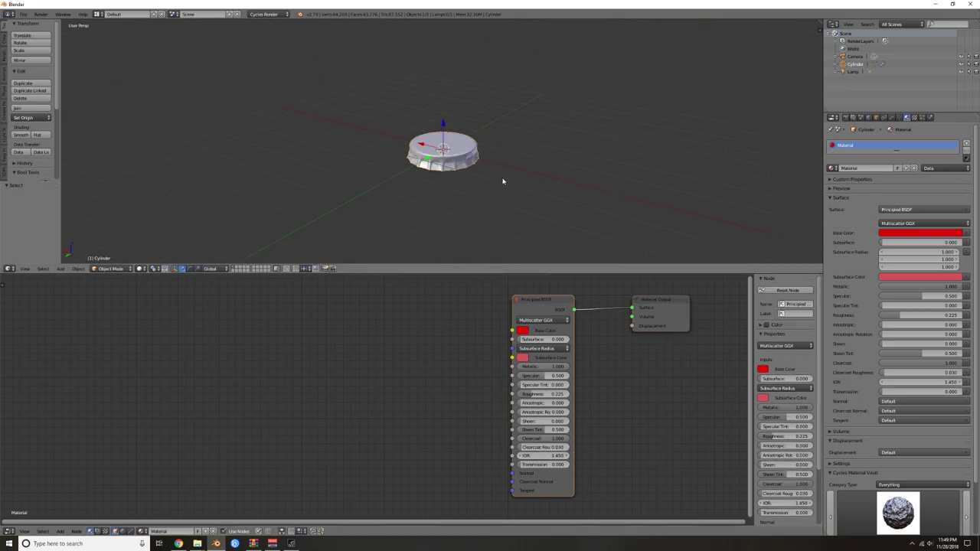
{"action": "left_click", "coordinate": [5, 160]}
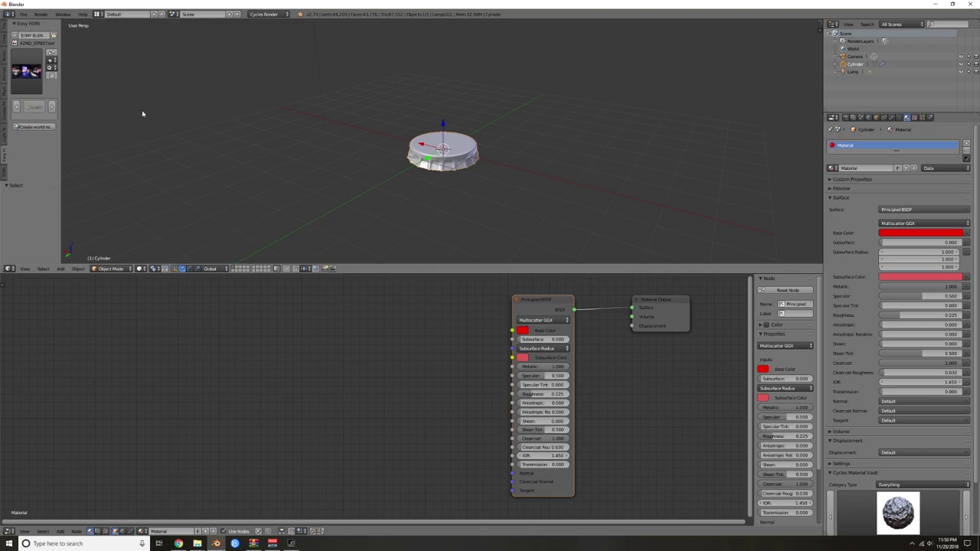
{"action": "left_click", "coordinate": [33, 127]}
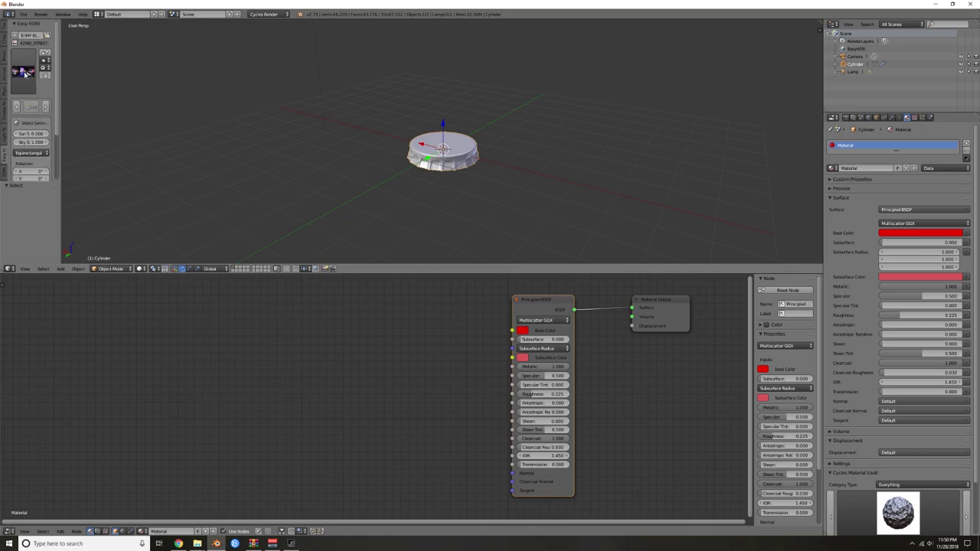
{"action": "left_click", "coordinate": [28, 75]}
{"action": "left_click", "coordinate": [69, 208]}
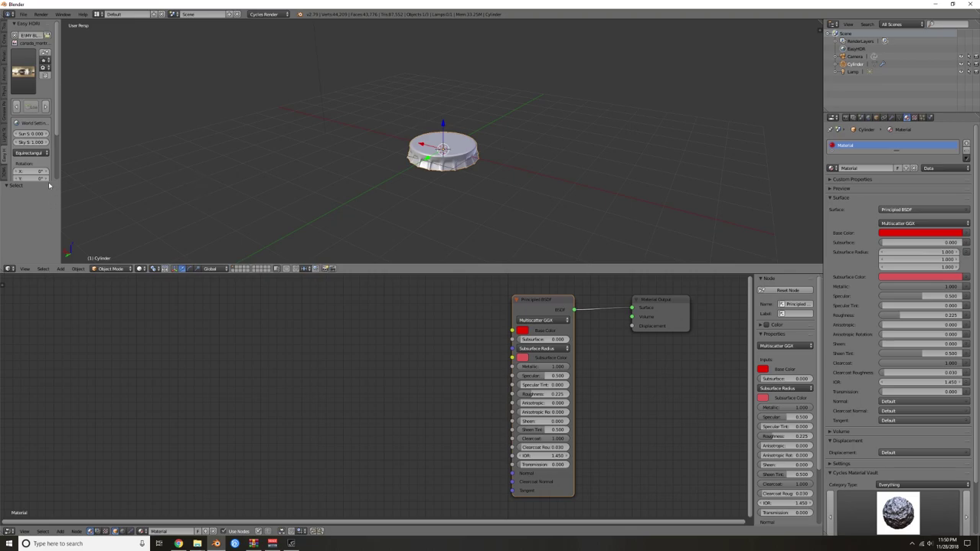
{"action": "left_click_drag", "start_coordinate": [38, 182], "coordinate": [39, 232]}
{"action": "scroll", "coordinate": [39, 205], "scroll_direction": "down", "scroll_amount": 1}
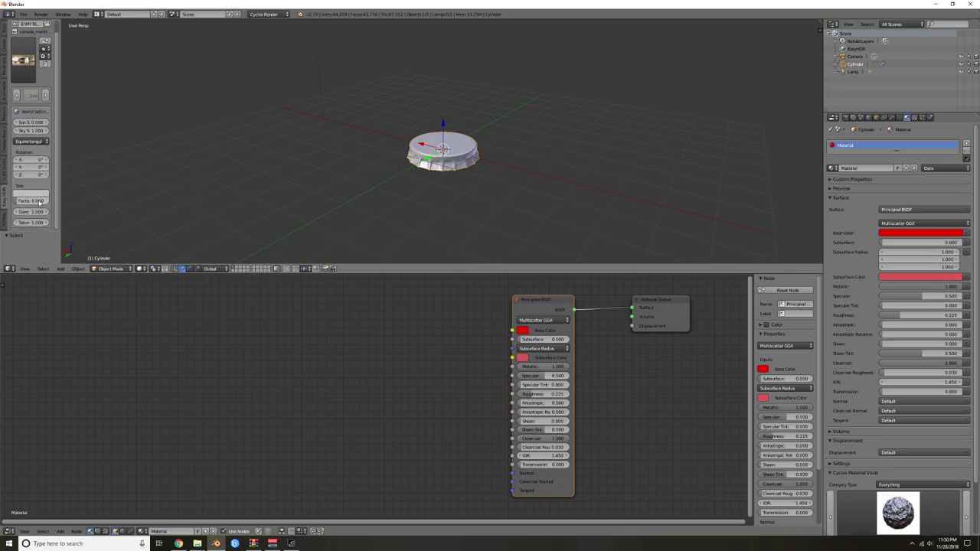
- Preview the red cap against the HDRI environment in rendered viewport shading from several angles
{"action": "middle_click_drag", "start_coordinate": [428, 127], "coordinate": [435, 139]}
{"action": "key", "text": "shift+z"}
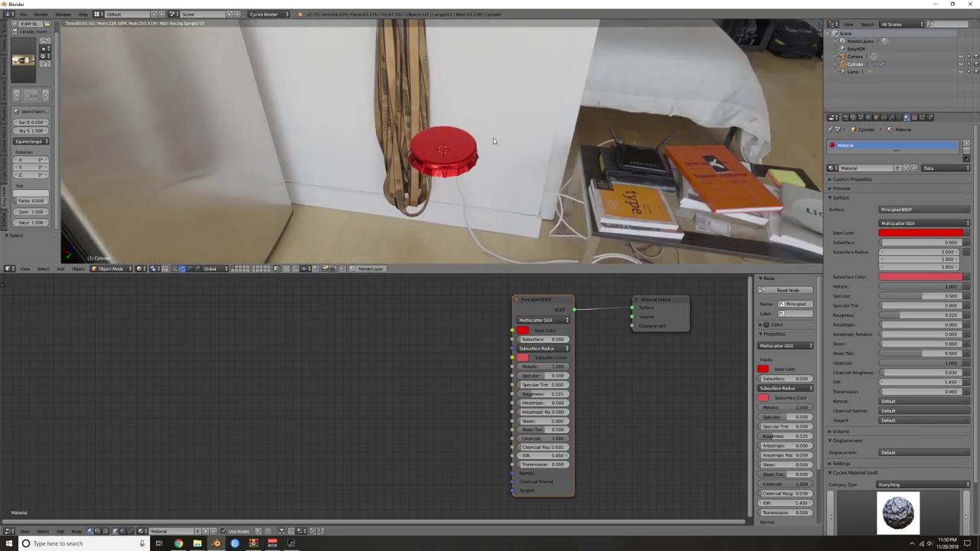
{"action": "middle_click_drag", "start_coordinate": [493, 141], "coordinate": [519, 141]}
{"action": "scroll", "coordinate": [486, 149], "scroll_direction": "up", "scroll_amount": 4}
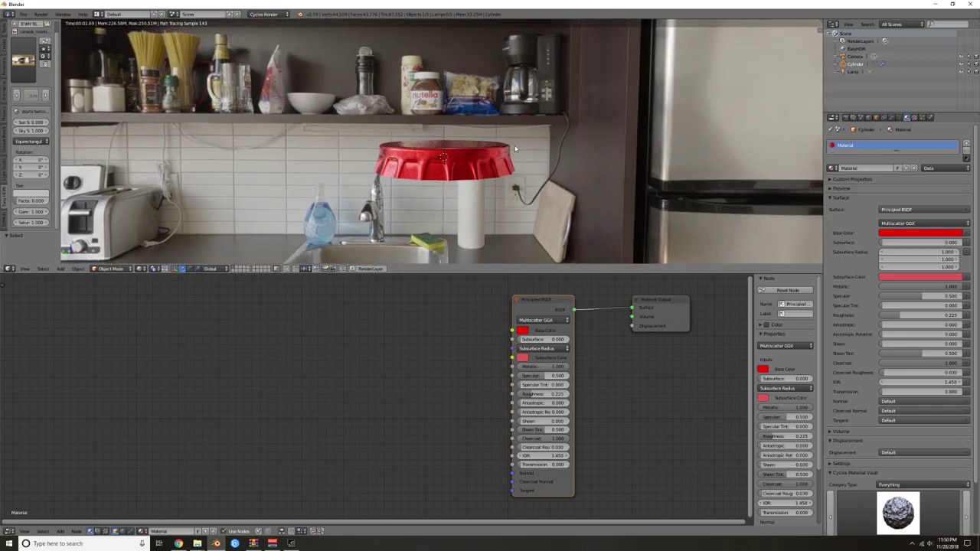
- Return the viewport to solid shading and examine the cap's mesh in Edit Mode, ending in Object Mode
{"action": "key", "text": "shift+z"}
{"action": "middle_click_drag", "start_coordinate": [514, 148], "coordinate": [525, 173]}
{"action": "key", "text": "Tab"}
{"action": "scroll", "coordinate": [526, 175], "scroll_direction": "up", "scroll_amount": 2}
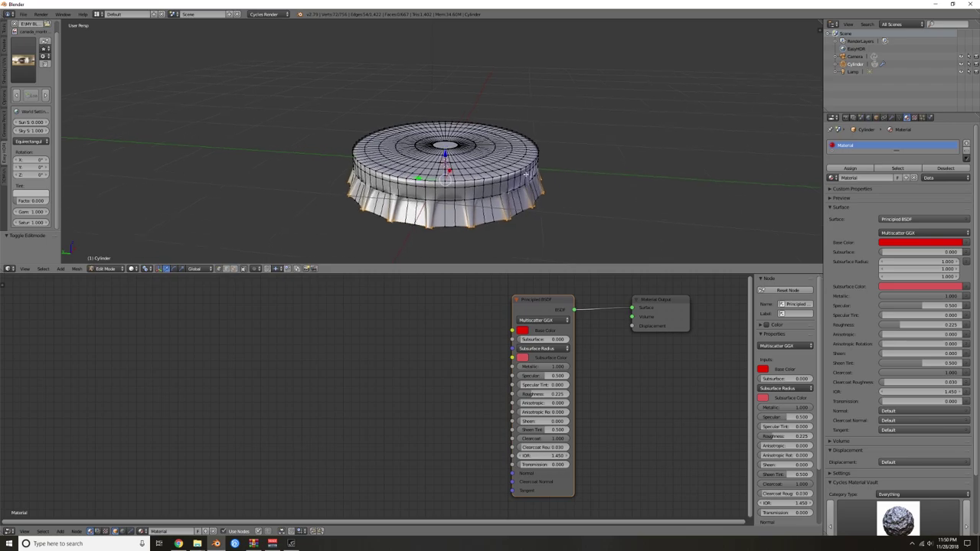
{"action": "key", "text": "Tab"}
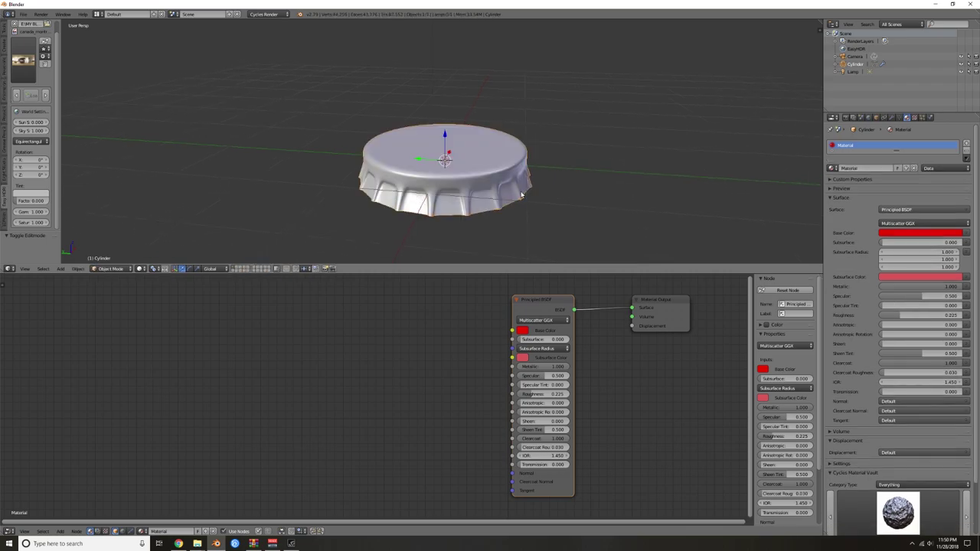
{"action": "scroll", "coordinate": [484, 211], "scroll_direction": "up", "scroll_amount": 3}
{"action": "scroll", "coordinate": [482, 212], "scroll_direction": "down", "scroll_amount": 2}
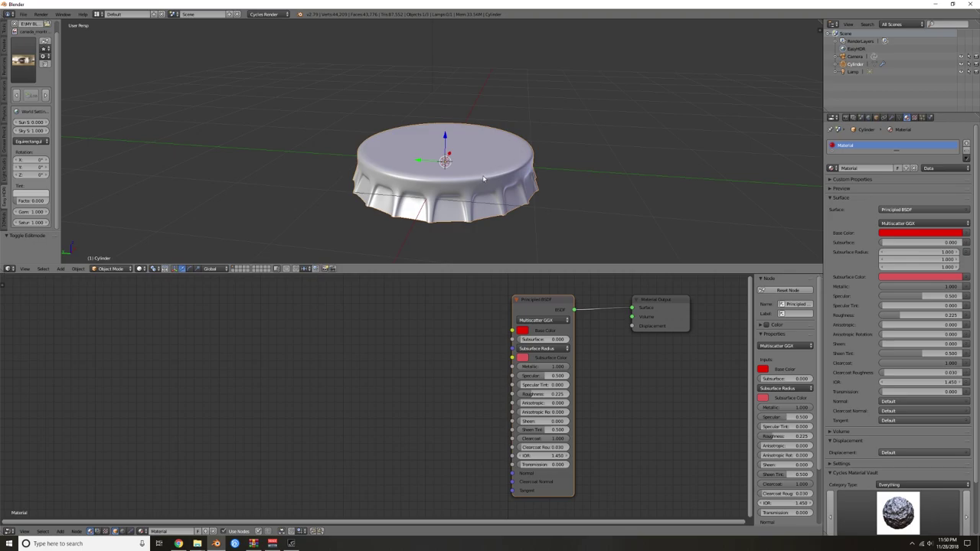
{"action": "scroll", "coordinate": [482, 179], "scroll_direction": "down", "scroll_amount": 1}
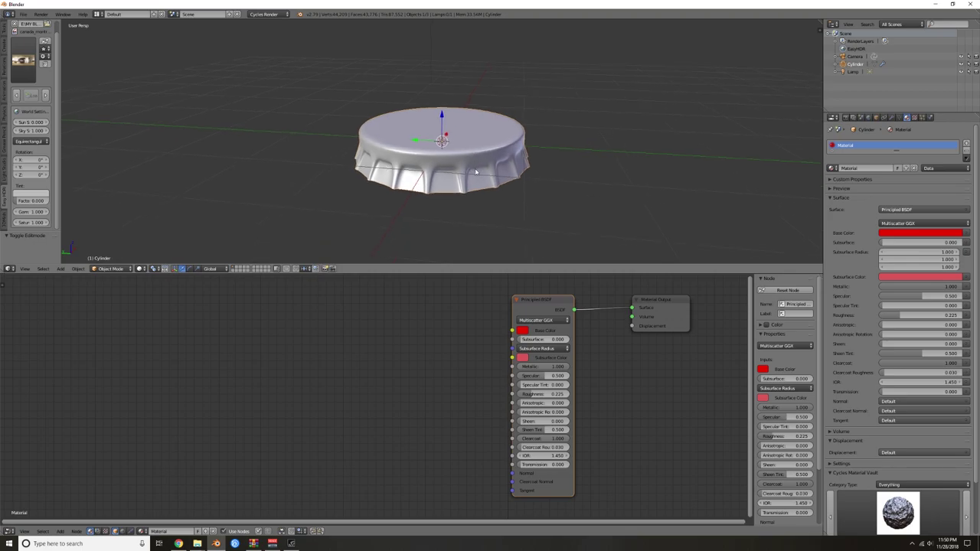
{"action": "scroll", "coordinate": [478, 168], "scroll_direction": "up", "scroll_amount": 3}
{"action": "scroll", "coordinate": [477, 168], "scroll_direction": "down", "scroll_amount": 2}
{"action": "middle_click_drag", "start_coordinate": [517, 178], "coordinate": [497, 155]}
- In Edit Mode with edge selection, select the edge loop around the cap's top outer corner and edge-slide it inward
{"action": "key", "text": "Tab"}
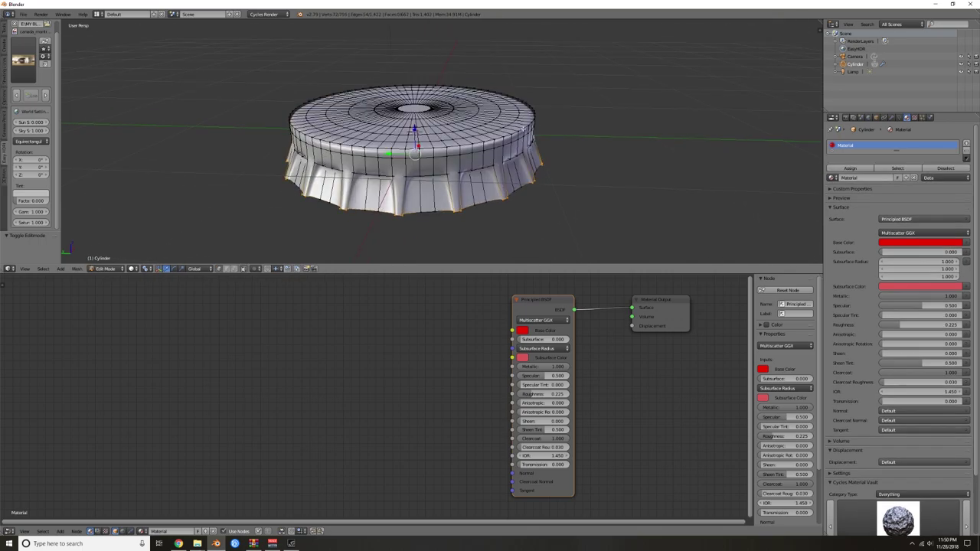
{"action": "scroll", "coordinate": [522, 128], "scroll_direction": "up", "scroll_amount": 3}
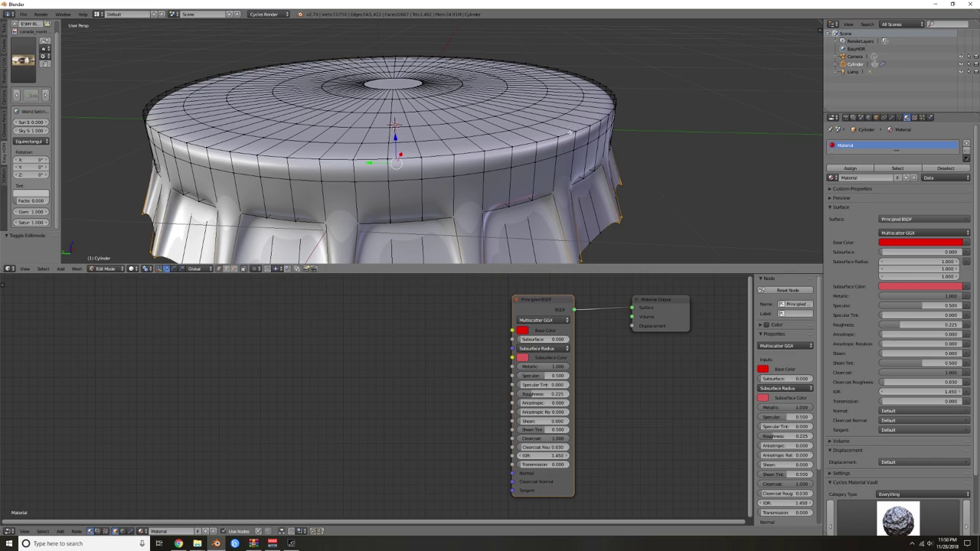
{"action": "key", "text": "ctrl+Tab"}
{"action": "left_click", "coordinate": [560, 144]}
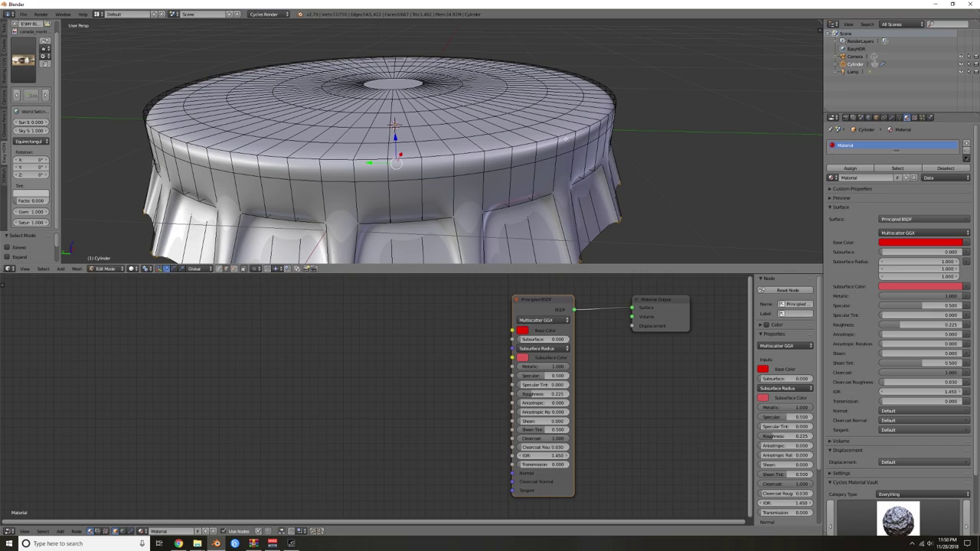
{"action": "right_click", "coordinate": [564, 135], "text": "alt"}
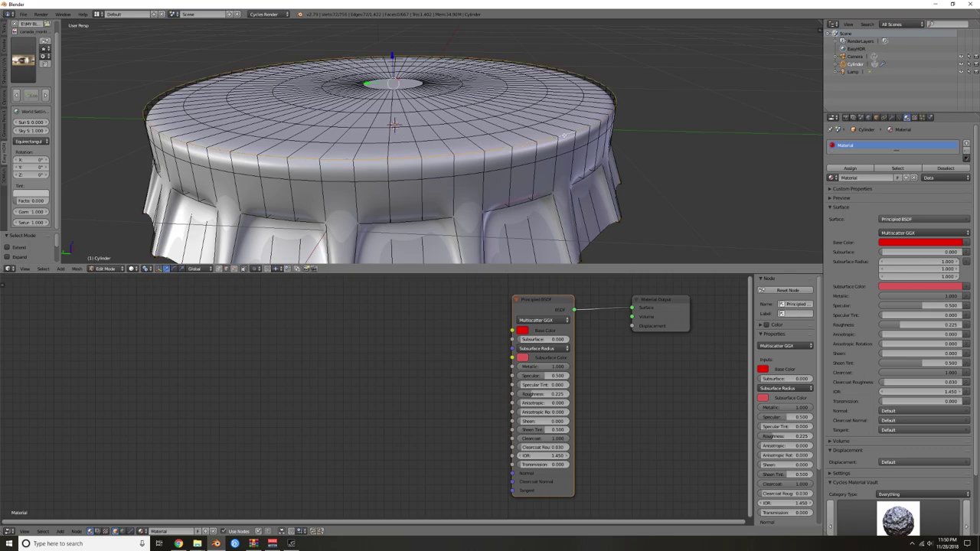
{"action": "middle_click_drag", "start_coordinate": [621, 96], "coordinate": [635, 107]}
{"action": "key", "text": "g"}
{"action": "key", "text": "g"}
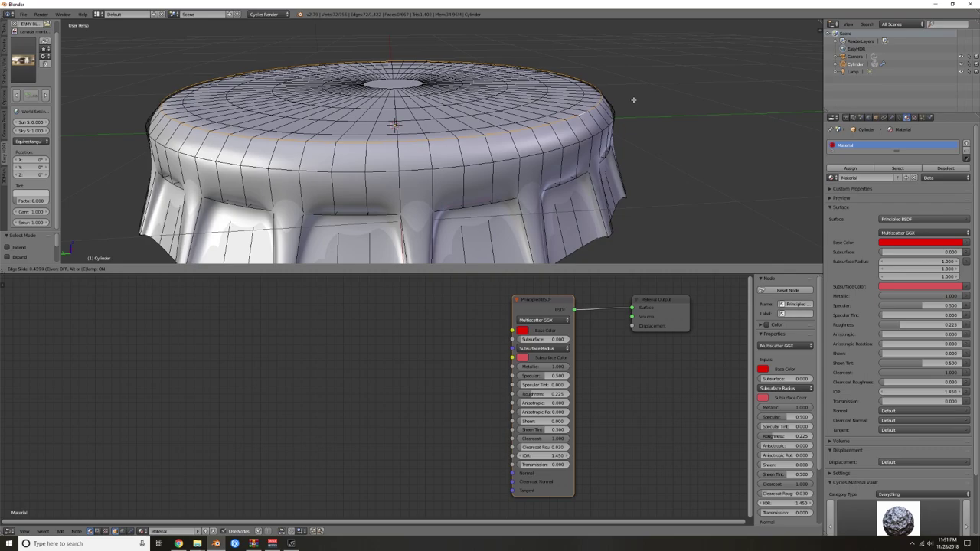
{"action": "left_click", "coordinate": [634, 99]}
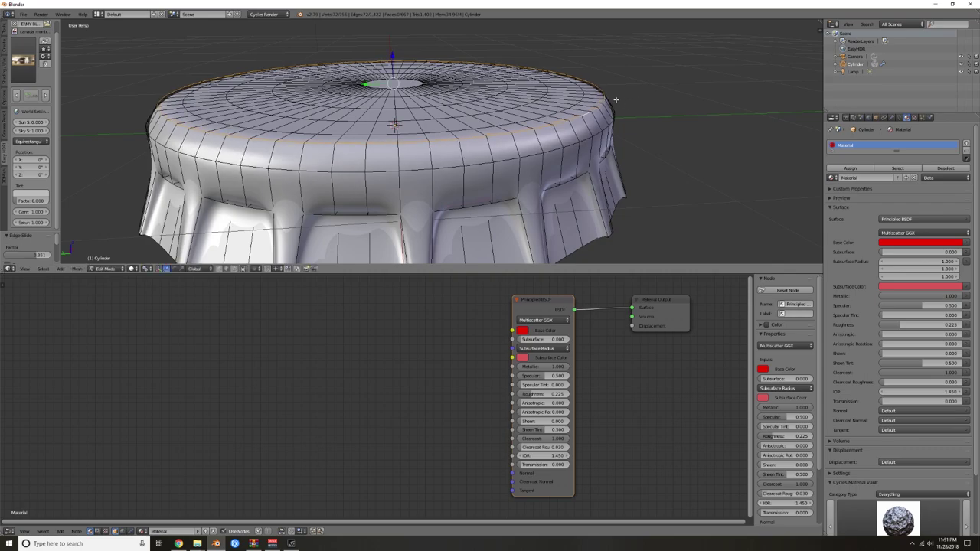
- Edge-slide the same top loop partway back outward and return to Object Mode
{"action": "key", "text": "g"}
{"action": "key", "text": "g"}
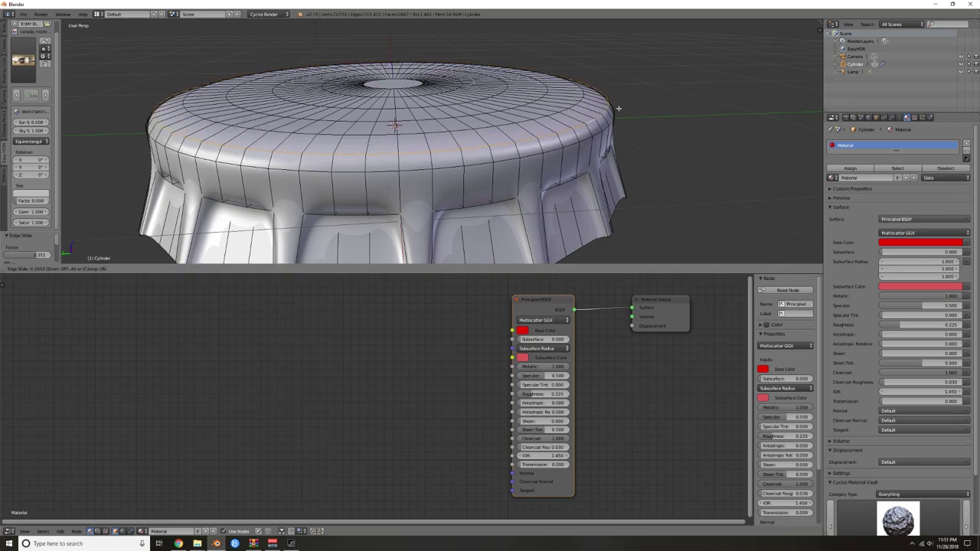
{"action": "left_click", "coordinate": [618, 109]}
{"action": "key", "text": "Tab"}
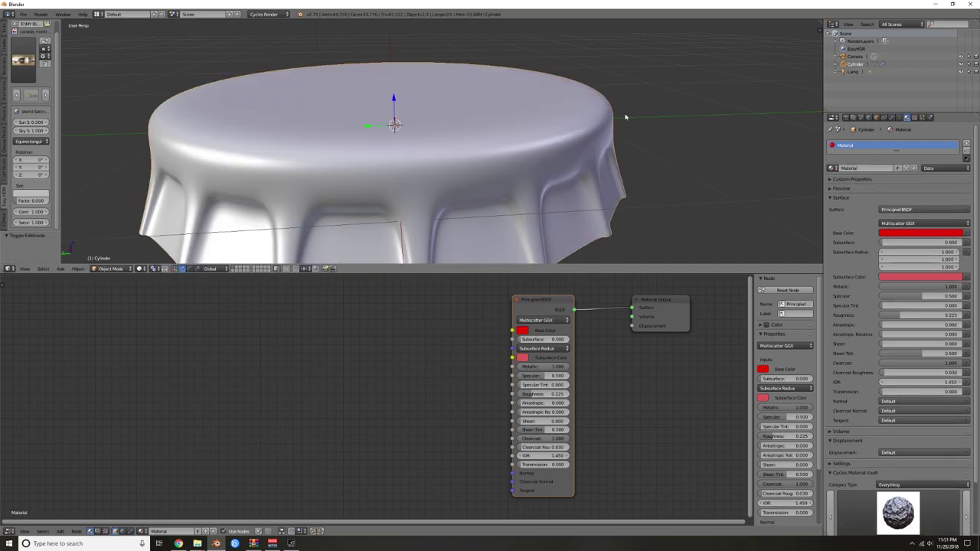
- Preview the softened red cap against the kitchen HDRI in rendered shading, and return the viewport to solid shading
{"action": "scroll", "coordinate": [624, 111], "scroll_direction": "down", "scroll_amount": 5}
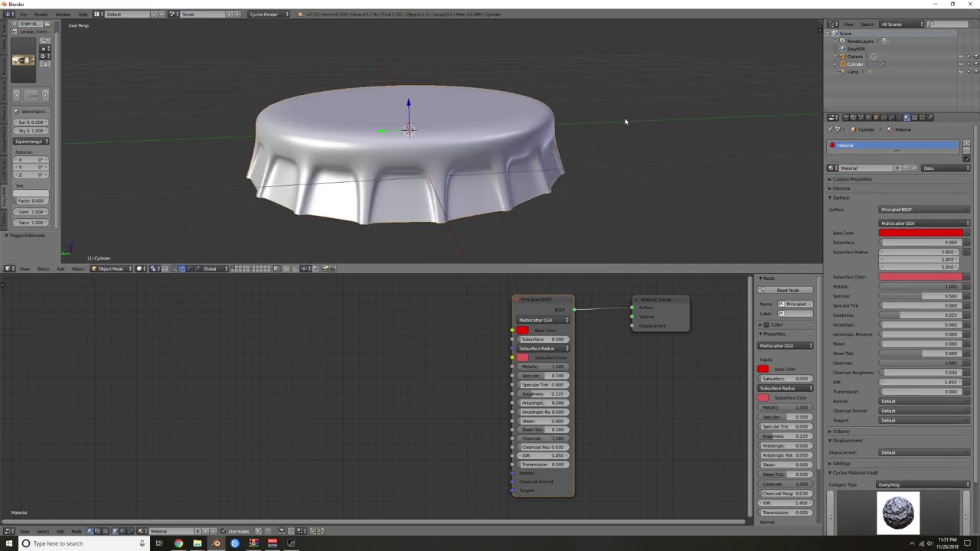
{"action": "middle_click_drag", "start_coordinate": [615, 114], "coordinate": [574, 118]}
{"action": "scroll", "coordinate": [575, 118], "scroll_direction": "down", "scroll_amount": 5}
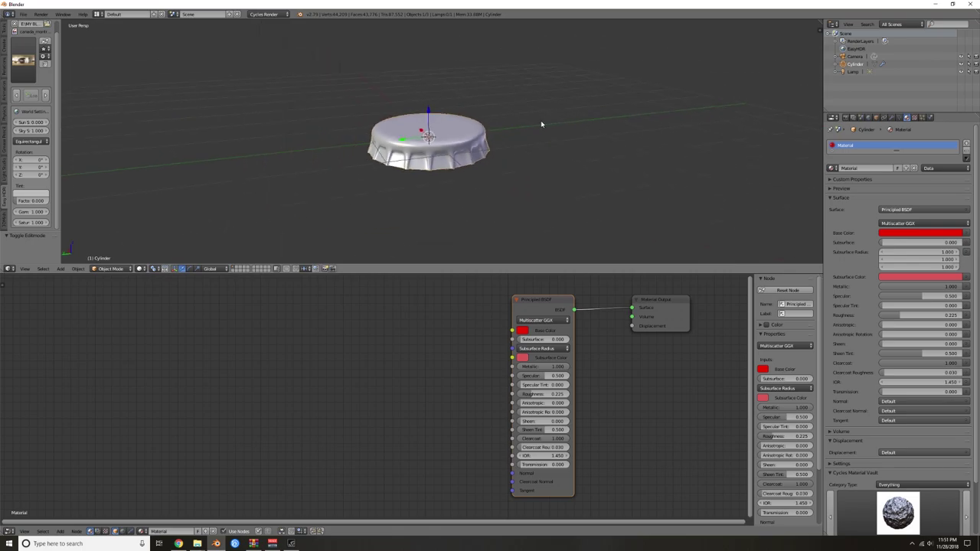
{"action": "key", "text": "shift+z"}
{"action": "middle_click_drag", "start_coordinate": [515, 119], "coordinate": [457, 137]}
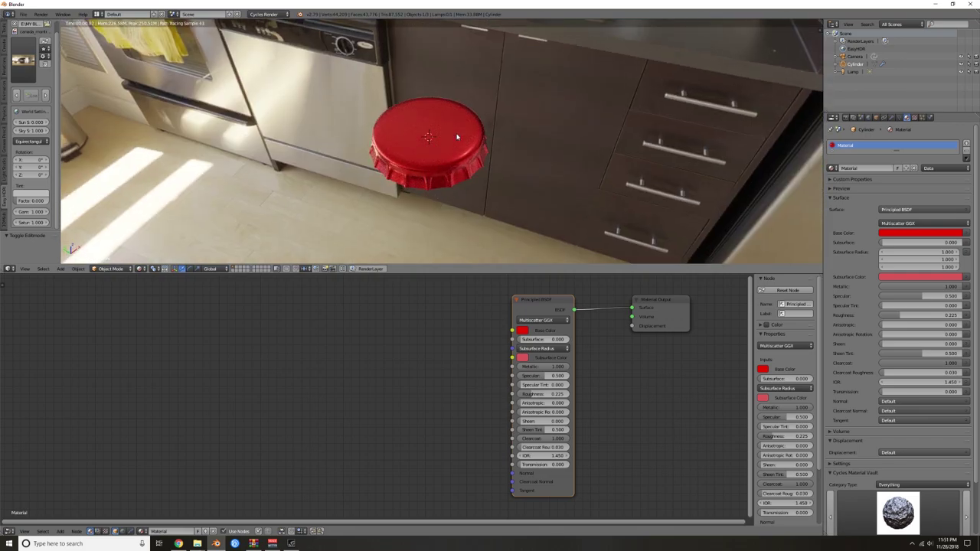
{"action": "key", "text": "n"}
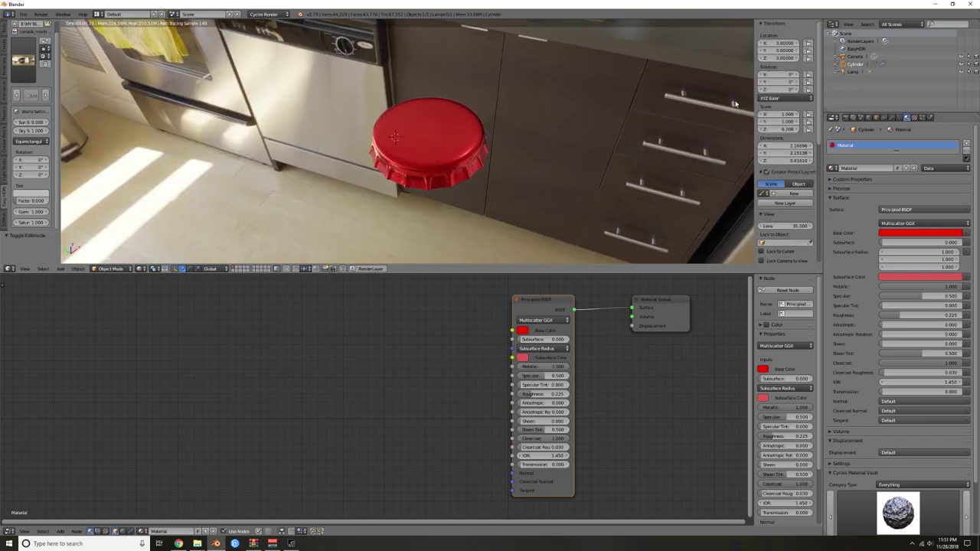
{"action": "scroll", "coordinate": [781, 180], "scroll_direction": "down", "scroll_amount": 5}
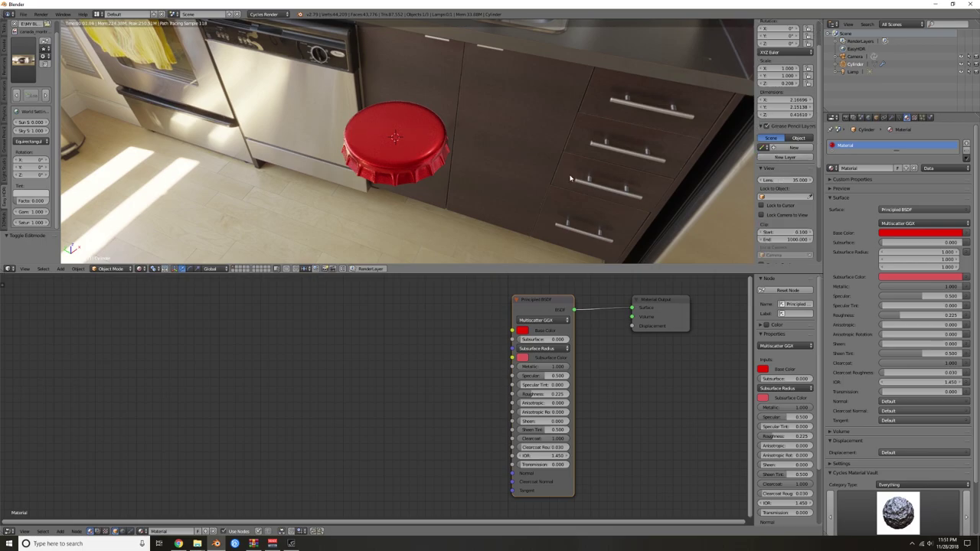
{"action": "key", "text": "n"}
{"action": "scroll", "coordinate": [410, 136], "scroll_direction": "up", "scroll_amount": 3}
{"action": "middle_click_drag", "start_coordinate": [433, 131], "coordinate": [478, 93]}
{"action": "key", "text": "shift+z"}
- Add a Solidify modifier to the cap and place it above the Subsurf modifier in the stack
{"action": "middle_click_drag", "start_coordinate": [506, 134], "coordinate": [502, 164]}
{"action": "scroll", "coordinate": [547, 121], "scroll_direction": "up", "scroll_amount": 4}
{"action": "mouse_move", "coordinate": [517, 145]}
{"action": "middle_mouse_down"}
{"action": "mouse_move", "coordinate": [522, 158]}
{"action": "mouse_move", "coordinate": [529, 140]}
{"action": "middle_mouse_up"}
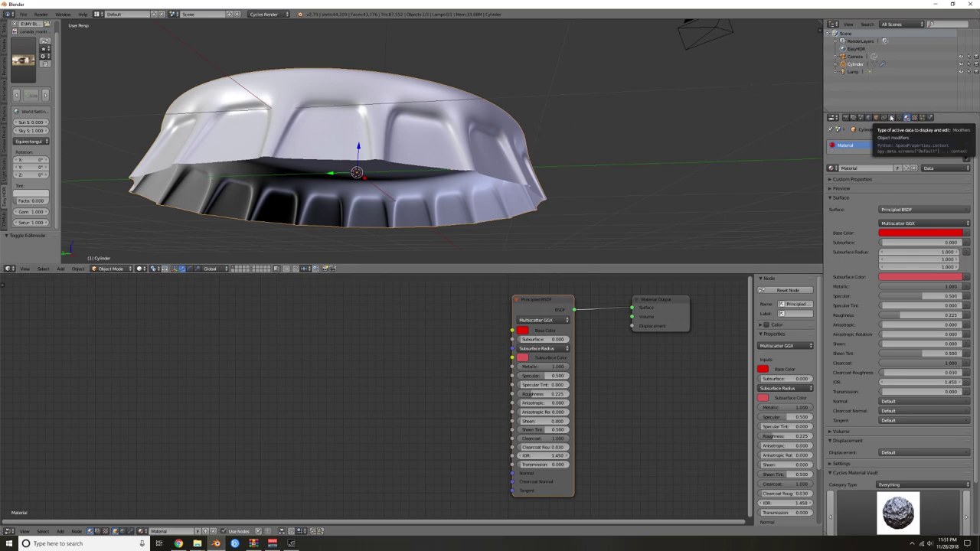
{"action": "left_click", "coordinate": [891, 117]}
{"action": "left_click", "coordinate": [858, 143]}
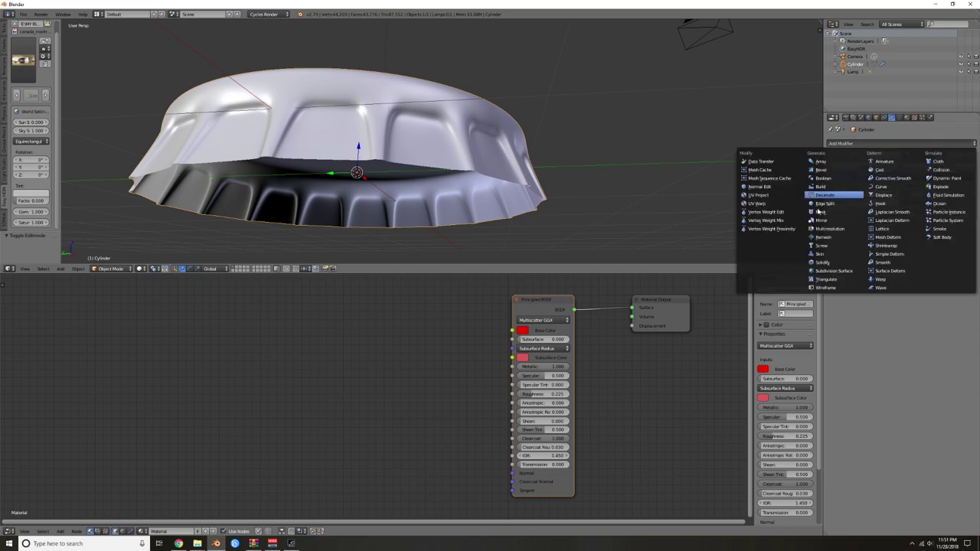
{"action": "left_click", "coordinate": [822, 262]}
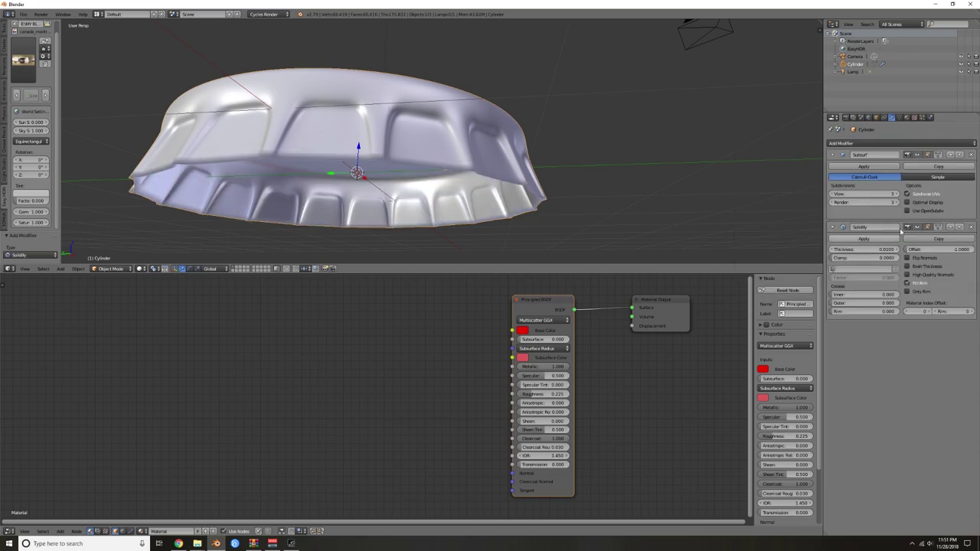
{"action": "left_click", "coordinate": [961, 155]}
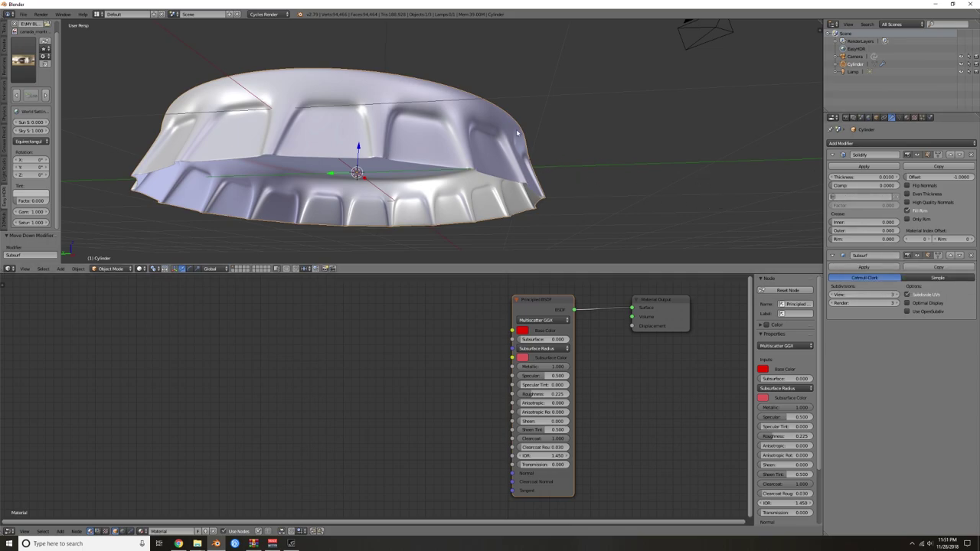
- Enable Even Thickness on the Solidify modifier and set its thickness to about 0.0121
{"action": "middle_click_drag", "start_coordinate": [504, 141], "coordinate": [564, 160]}
{"action": "scroll", "coordinate": [530, 129], "scroll_direction": "up", "scroll_amount": 5}
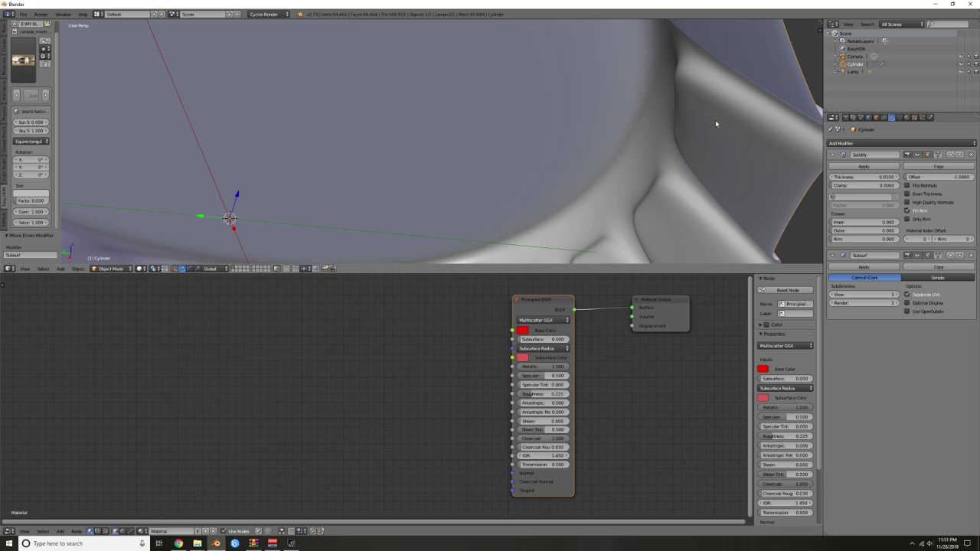
{"action": "middle_click_drag", "start_coordinate": [716, 123], "coordinate": [692, 126], "text": "shift"}
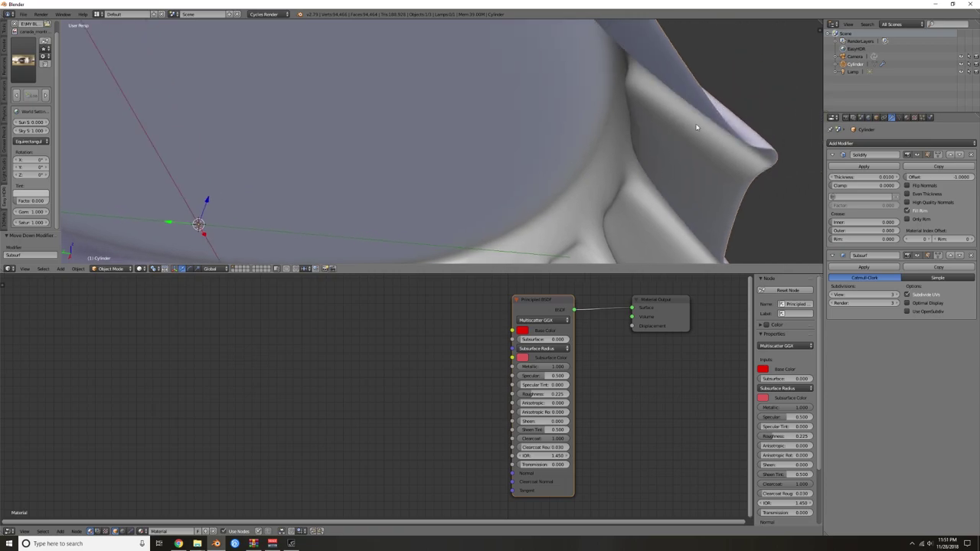
{"action": "left_click", "coordinate": [907, 194]}
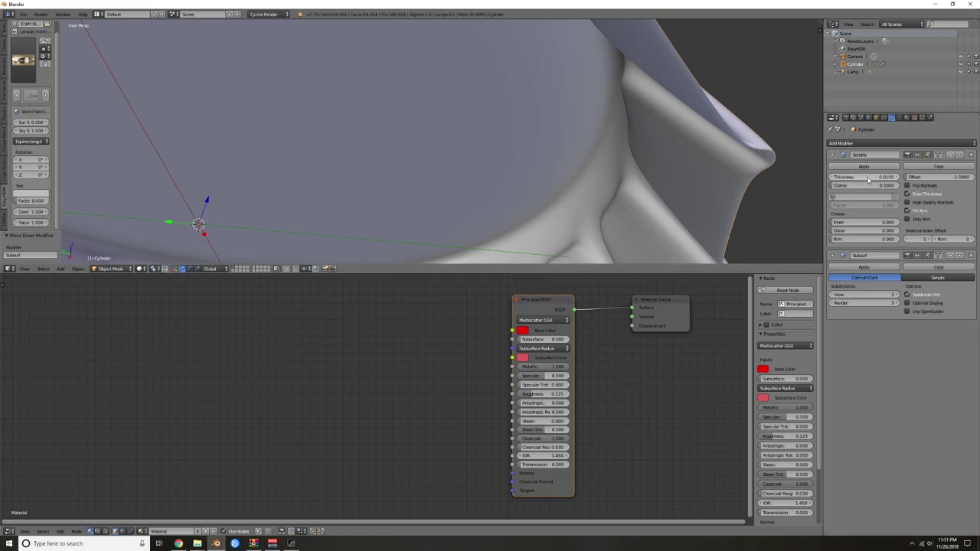
{"action": "mouse_move", "coordinate": [865, 177]}
{"action": "left_mouse_down"}
{"action": "mouse_move", "coordinate": [839, 177]}
{"action": "mouse_move", "coordinate": [867, 176]}
{"action": "left_mouse_up"}
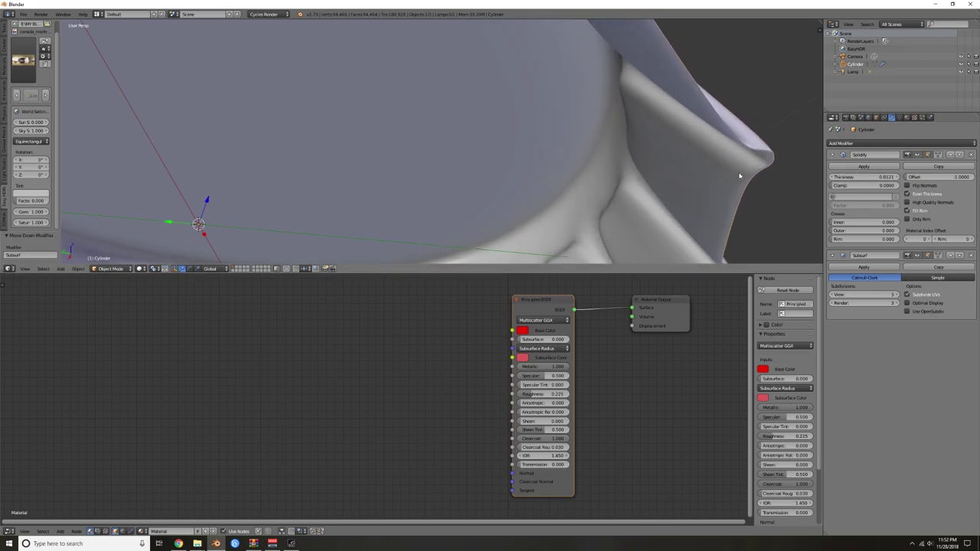
- Apply the Solidify modifier to the cap's mesh
{"action": "scroll", "coordinate": [726, 145], "scroll_direction": "down", "scroll_amount": 2}
{"action": "middle_click_drag", "start_coordinate": [585, 143], "coordinate": [587, 122]}
{"action": "left_click", "coordinate": [863, 166]}
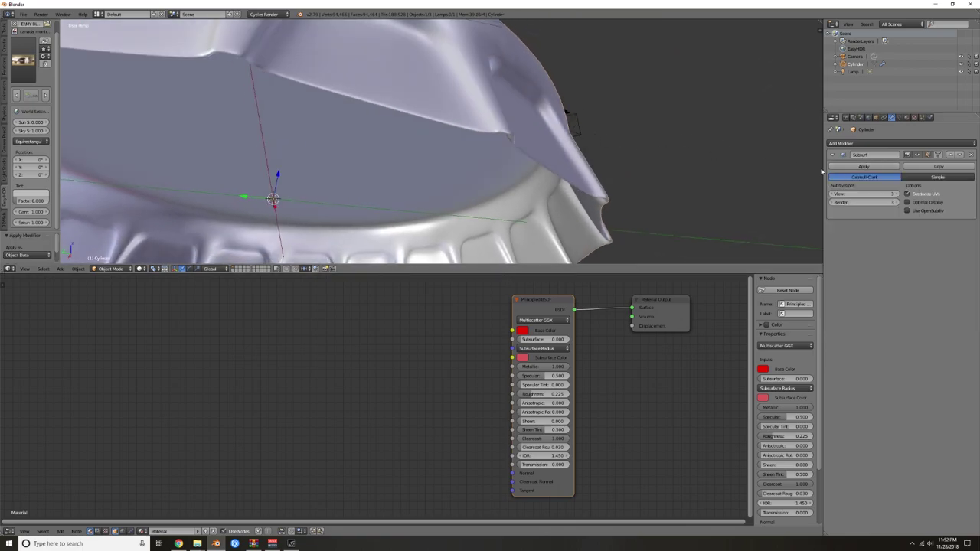
- In Edit Mode, add a loop cut around the thickness of the cap's bottom rim and slide it close to the outer edge
{"action": "key", "text": "Tab"}
{"action": "scroll", "coordinate": [601, 158], "scroll_direction": "up", "scroll_amount": 2}
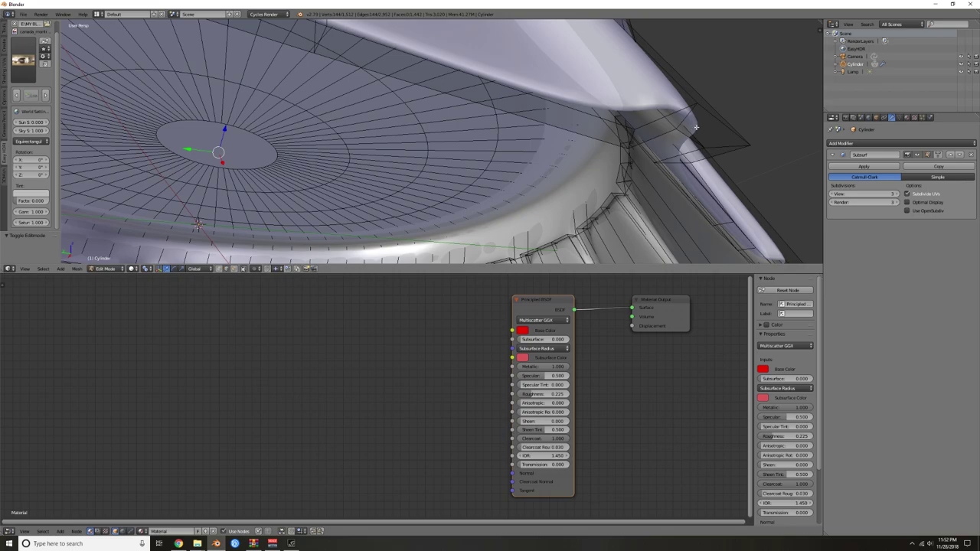
{"action": "scroll", "coordinate": [642, 140], "scroll_direction": "down", "scroll_amount": 1}
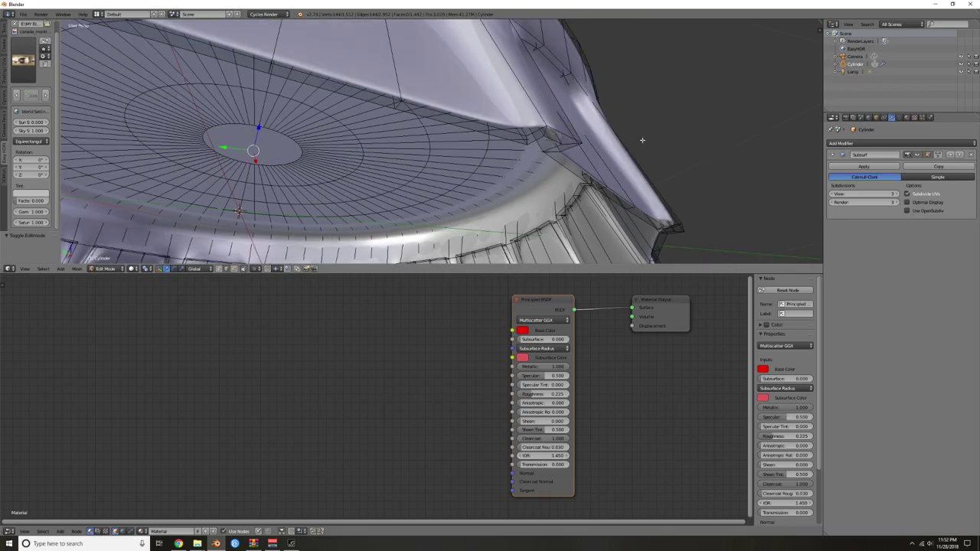
{"action": "middle_click_drag", "start_coordinate": [525, 140], "coordinate": [542, 132]}
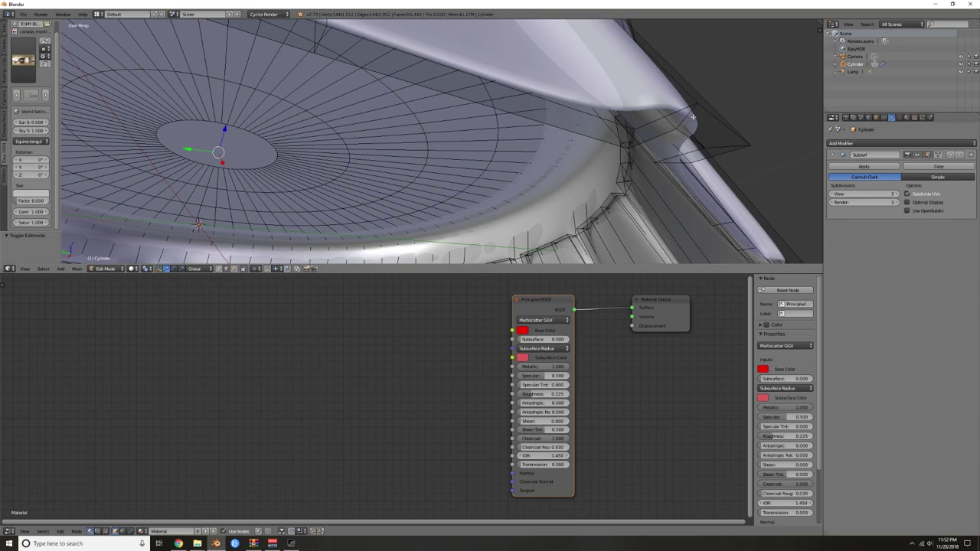
{"action": "key", "text": "ctrl+r"}
{"action": "left_click", "coordinate": [683, 118]}
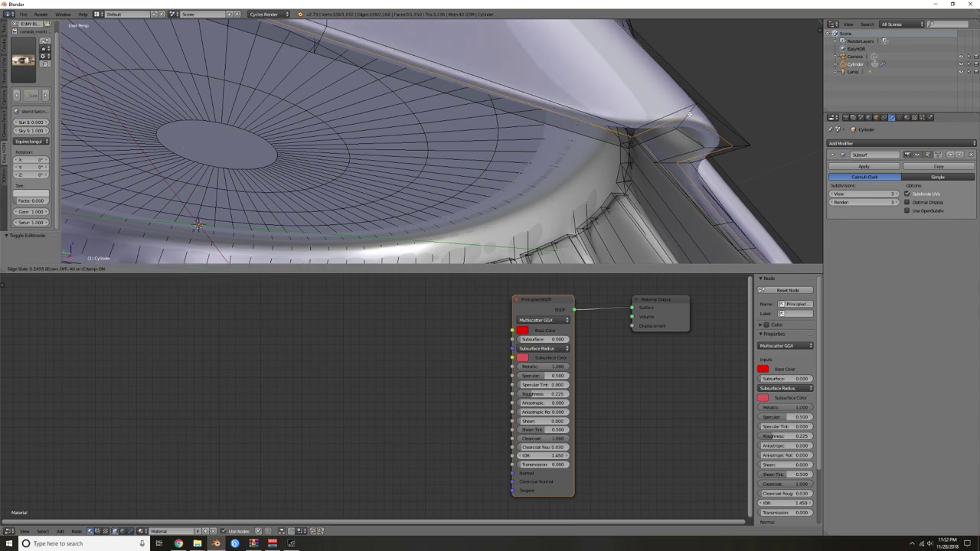
{"action": "left_click", "coordinate": [694, 109]}
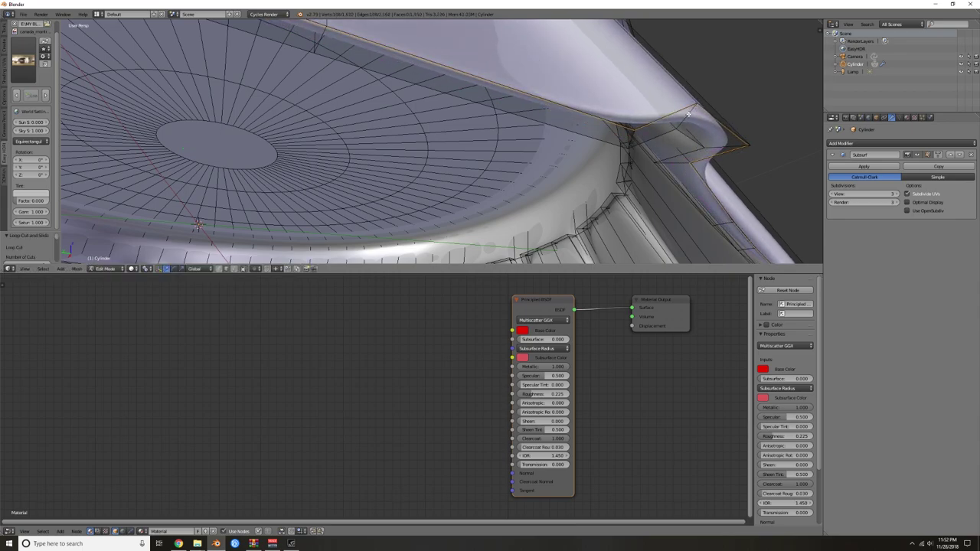
- Add a second loop cut around the rim's thickness, slid close to the inner edge, and return to Object Mode
{"action": "key", "text": "ctrl+r"}
{"action": "left_click", "coordinate": [688, 114]}
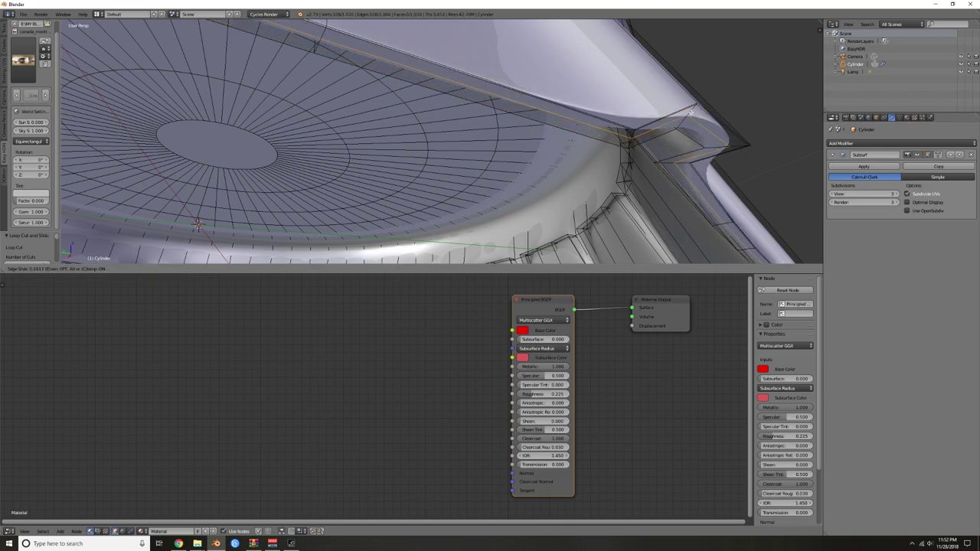
{"action": "left_click", "coordinate": [679, 121]}
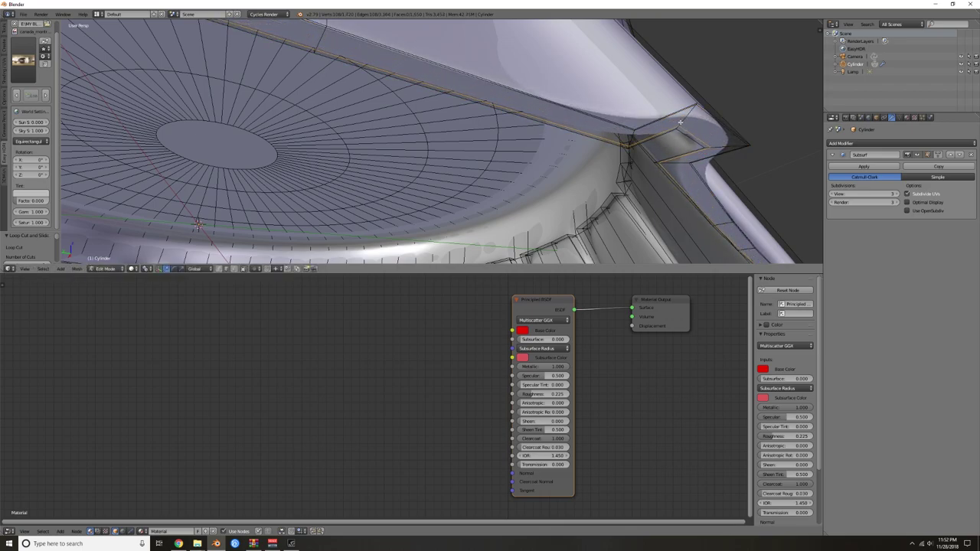
{"action": "key", "text": "Tab"}
- Examine the thickened rim and its sharpened edges from underneath the cap
{"action": "scroll", "coordinate": [687, 148], "scroll_direction": "down", "scroll_amount": 5}
{"action": "middle_click_drag", "start_coordinate": [613, 152], "coordinate": [630, 152]}
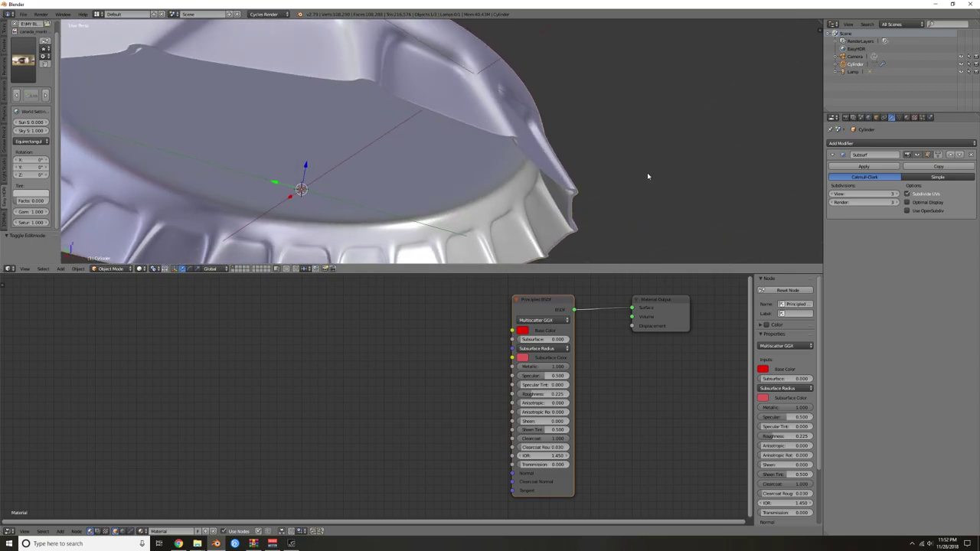
{"action": "middle_click_drag", "start_coordinate": [612, 150], "coordinate": [670, 152], "text": "shift"}
{"action": "scroll", "coordinate": [637, 116], "scroll_direction": "down", "scroll_amount": 2}
{"action": "middle_click_drag", "start_coordinate": [635, 114], "coordinate": [633, 159]}
{"action": "scroll", "coordinate": [598, 166], "scroll_direction": "down", "scroll_amount": 1}
{"action": "middle_click_drag", "start_coordinate": [565, 168], "coordinate": [589, 109], "text": "shift"}
{"action": "scroll", "coordinate": [589, 108], "scroll_direction": "up", "scroll_amount": 4}
- In Edit Mode, select the edge loop along the inner edge of the cap's bottom rim and mark it as a seam
{"action": "key", "text": "Tab"}
{"action": "middle_click_drag", "start_coordinate": [719, 90], "coordinate": [515, 178], "text": "shift"}
{"action": "scroll", "coordinate": [645, 120], "scroll_direction": "up", "scroll_amount": 3}
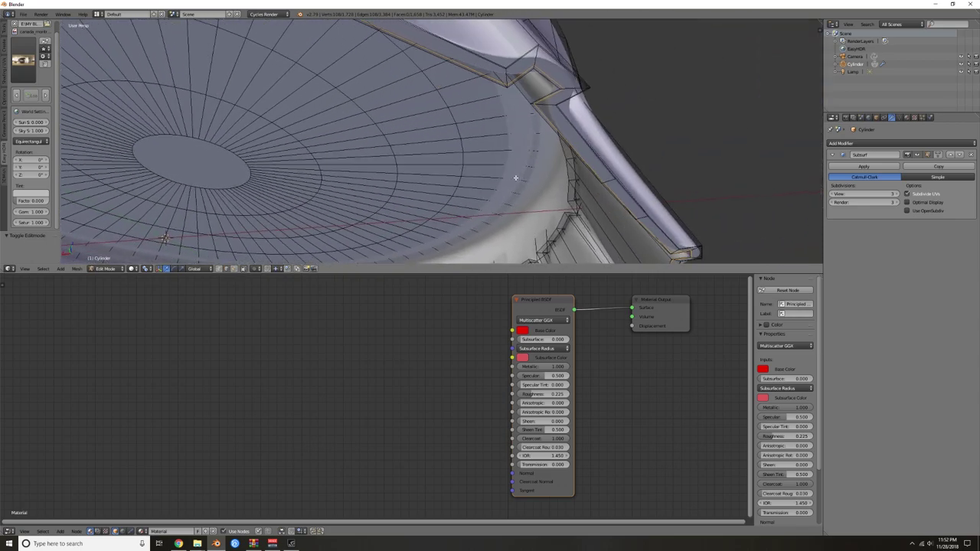
{"action": "right_click", "coordinate": [546, 122]}
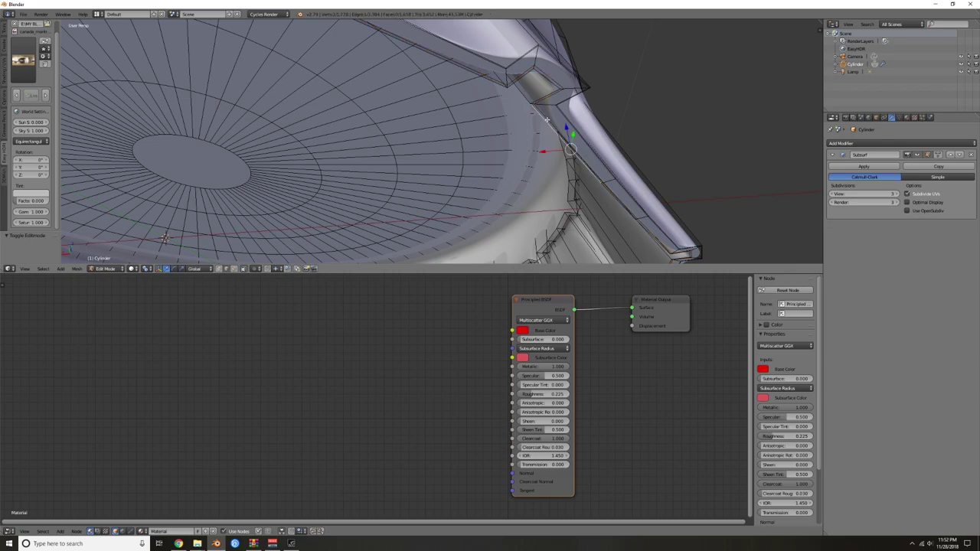
{"action": "right_click", "coordinate": [543, 120], "text": "alt"}
{"action": "scroll", "coordinate": [555, 142], "scroll_direction": "down", "scroll_amount": 3}
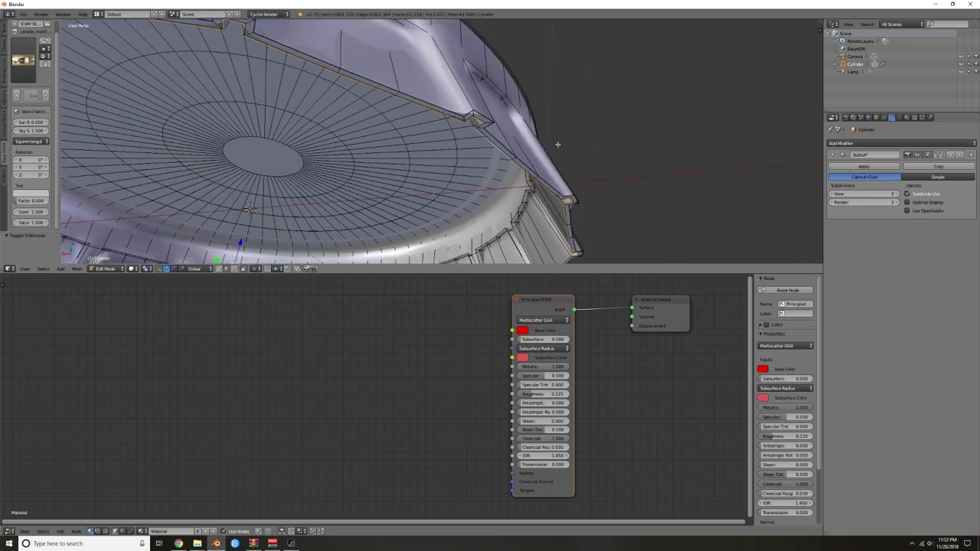
{"action": "key", "text": "ctrl+e"}
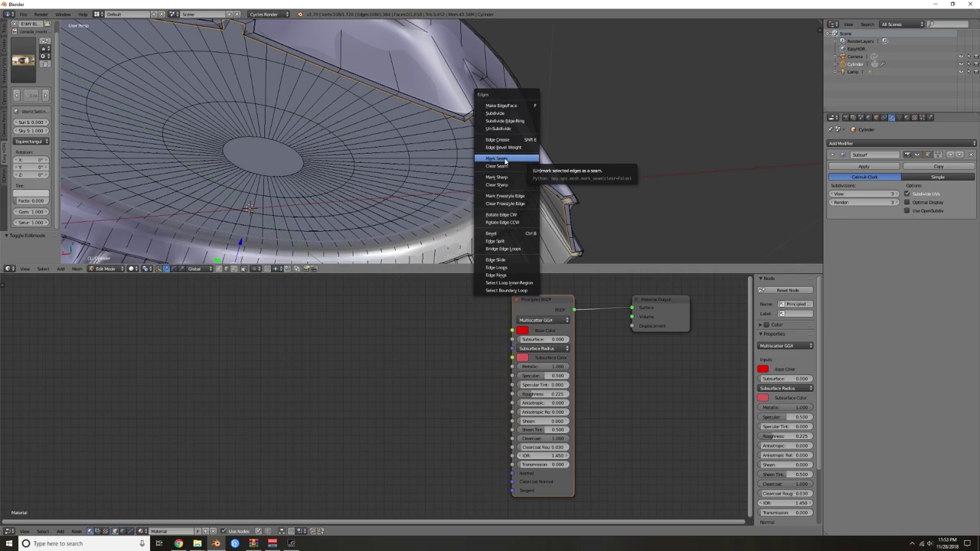
{"action": "left_click", "coordinate": [505, 160]}
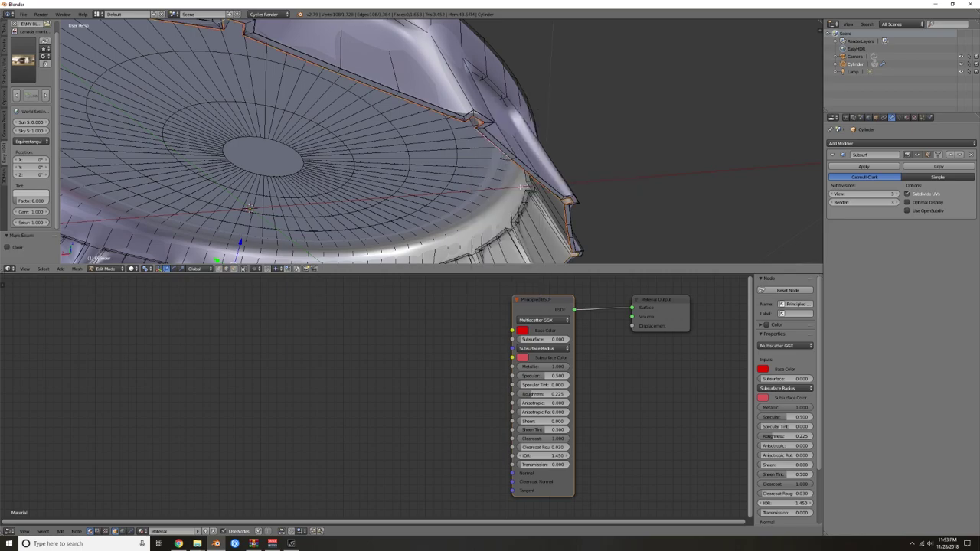
- Switch to face selection and select all linked faces of the cap's inside, bounded by the seam
{"action": "key", "text": "ctrl+Tab"}
{"action": "left_click", "coordinate": [515, 197]}
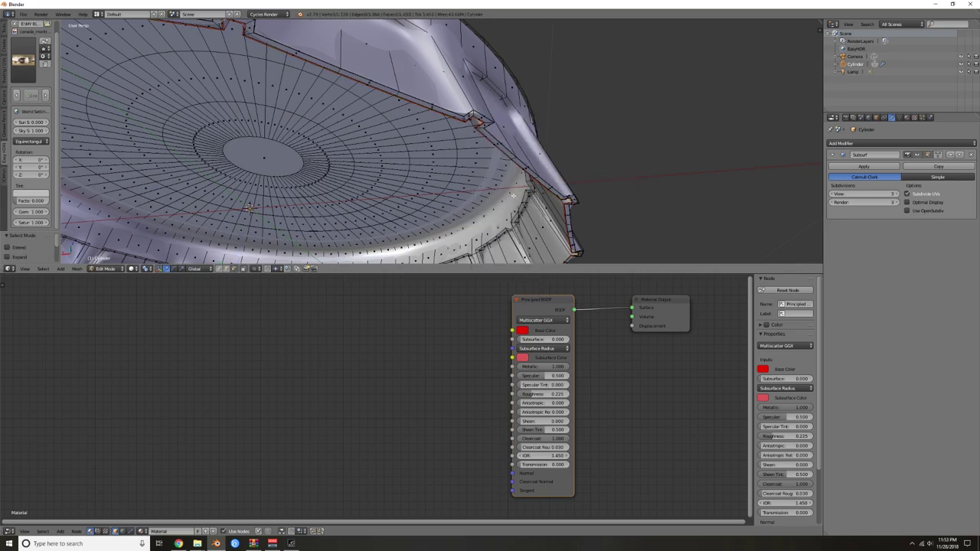
{"action": "scroll", "coordinate": [511, 172], "scroll_direction": "down", "scroll_amount": 3}
{"action": "middle_click_drag", "start_coordinate": [495, 206], "coordinate": [601, 186], "text": "shift"}
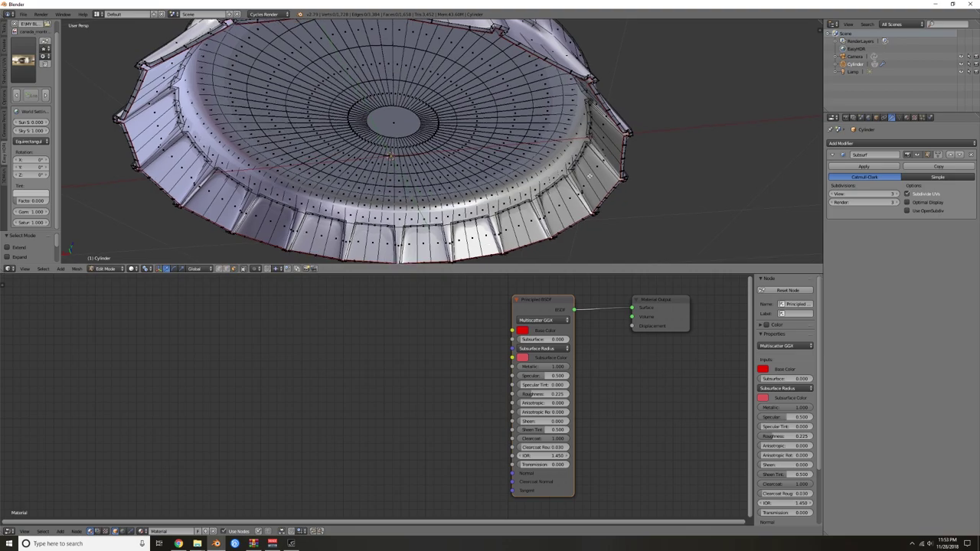
{"action": "key", "text": "l"}
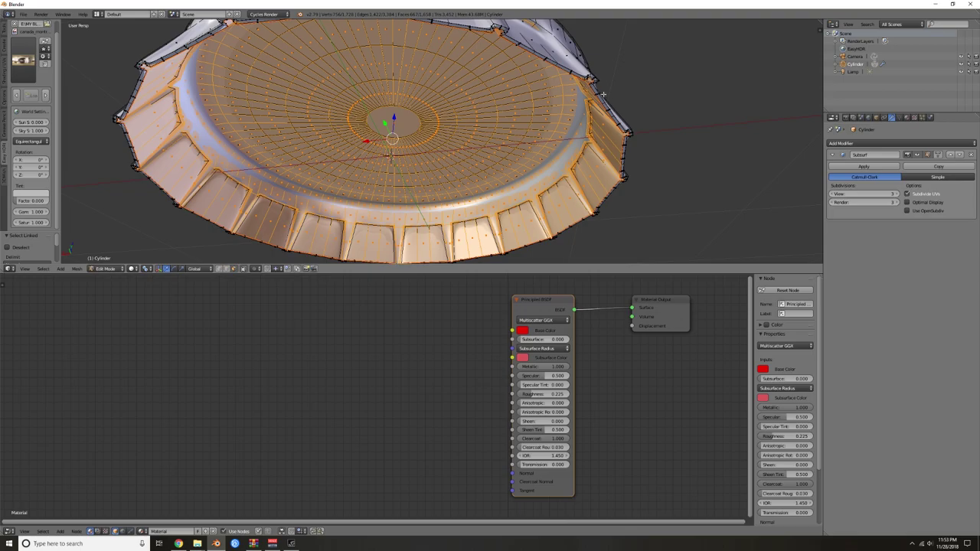
{"action": "middle_click_drag", "start_coordinate": [580, 95], "coordinate": [607, 127]}
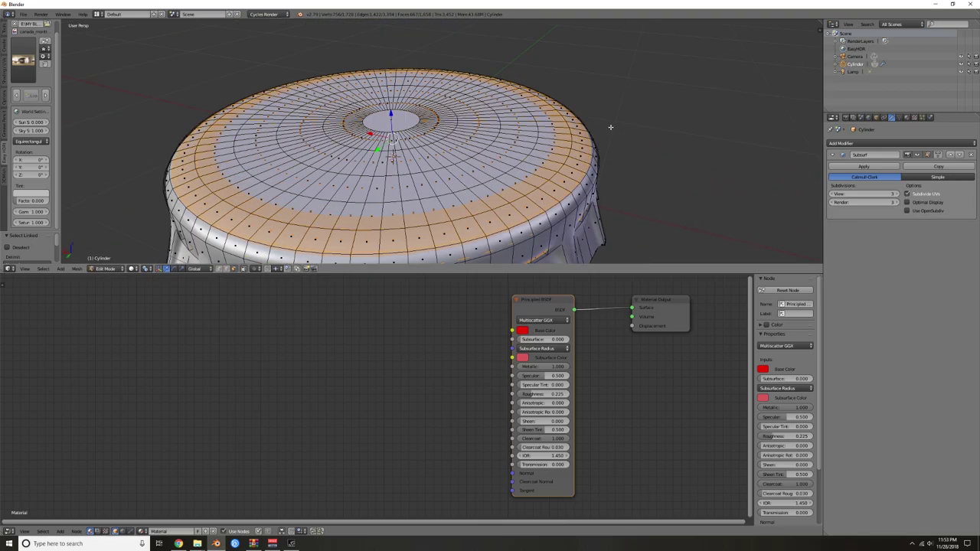
{"action": "key", "text": "Tab"}
{"action": "mouse_move", "coordinate": [528, 180]}
{"action": "middle_mouse_down"}
{"action": "mouse_move", "coordinate": [541, 112]}
{"action": "mouse_move", "coordinate": [546, 137]}
{"action": "middle_mouse_up"}
{"action": "key", "text": "Tab"}
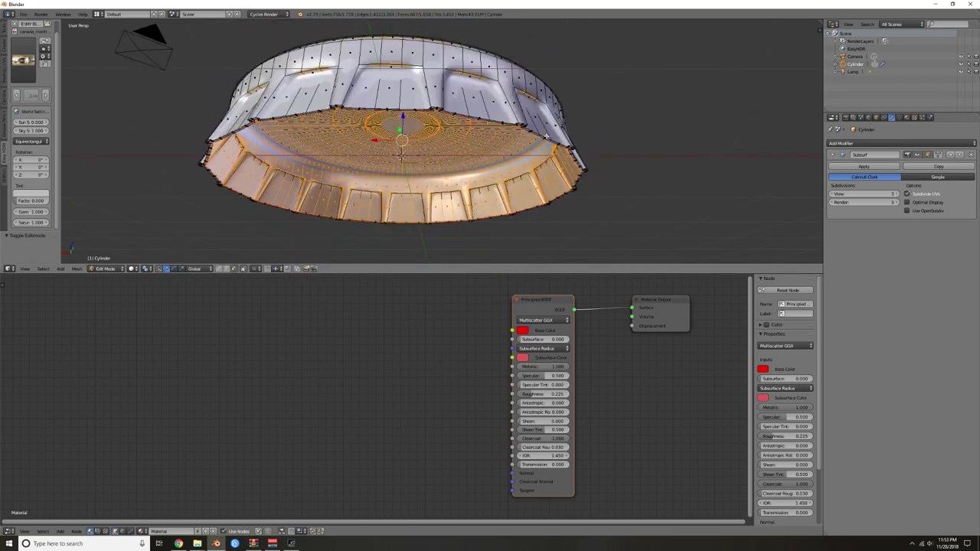
- Add a second material slot to the cap with a new material using the Principled BSDF shader
{"action": "left_click", "coordinate": [907, 117]}
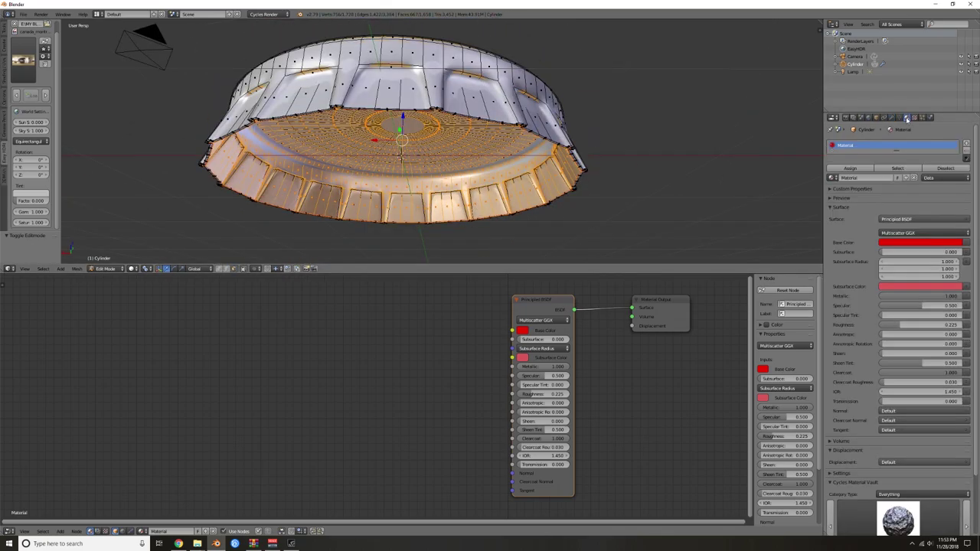
{"action": "left_click", "coordinate": [966, 143]}
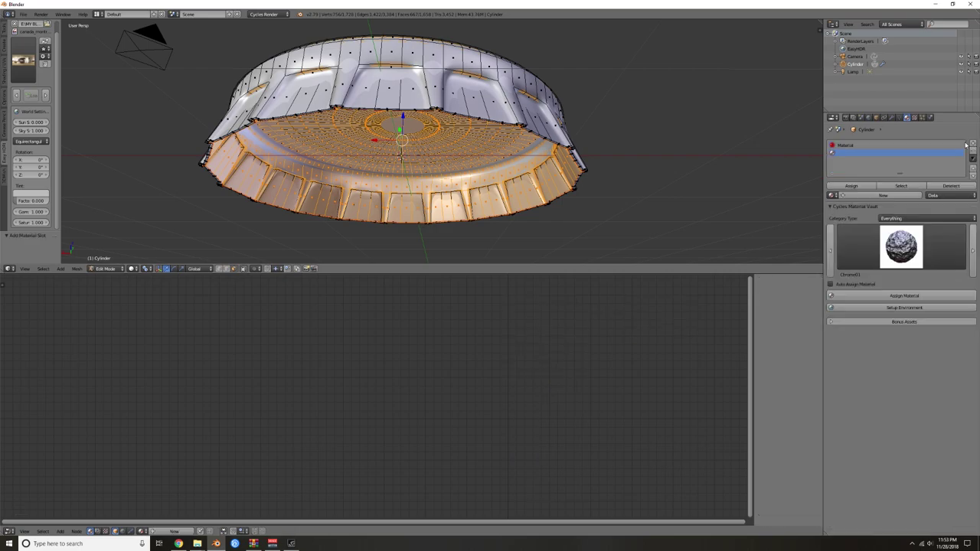
{"action": "left_click", "coordinate": [867, 196]}
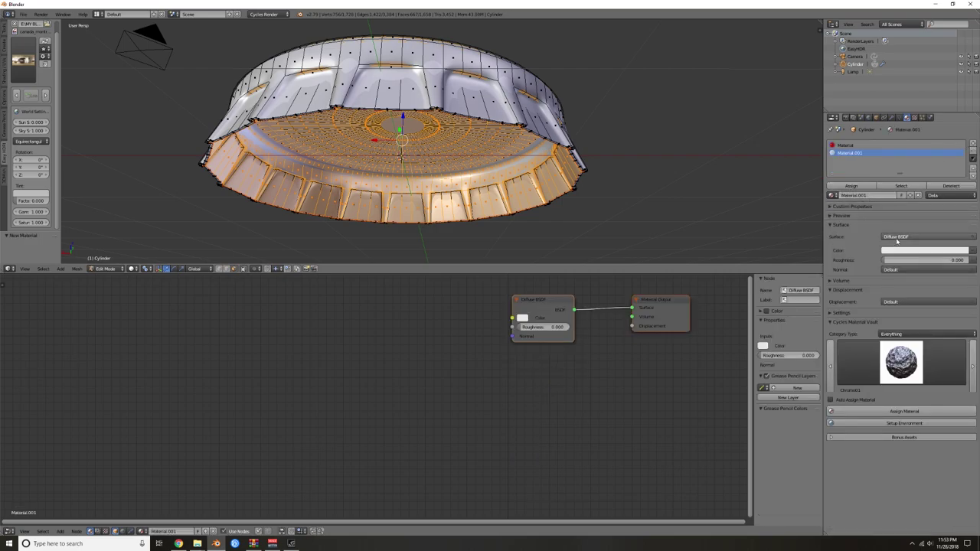
{"action": "left_click", "coordinate": [900, 238]}
{"action": "left_click", "coordinate": [884, 161]}
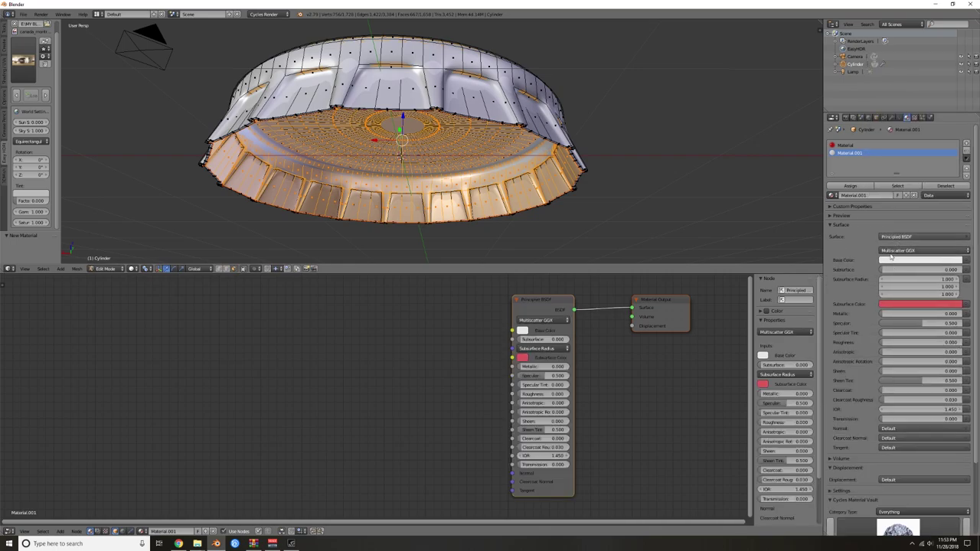
- Set the new material's Metallic to 1.000, its base color to grey and its Roughness to 0.138
{"action": "left_click_drag", "start_coordinate": [886, 316], "coordinate": [962, 315]}
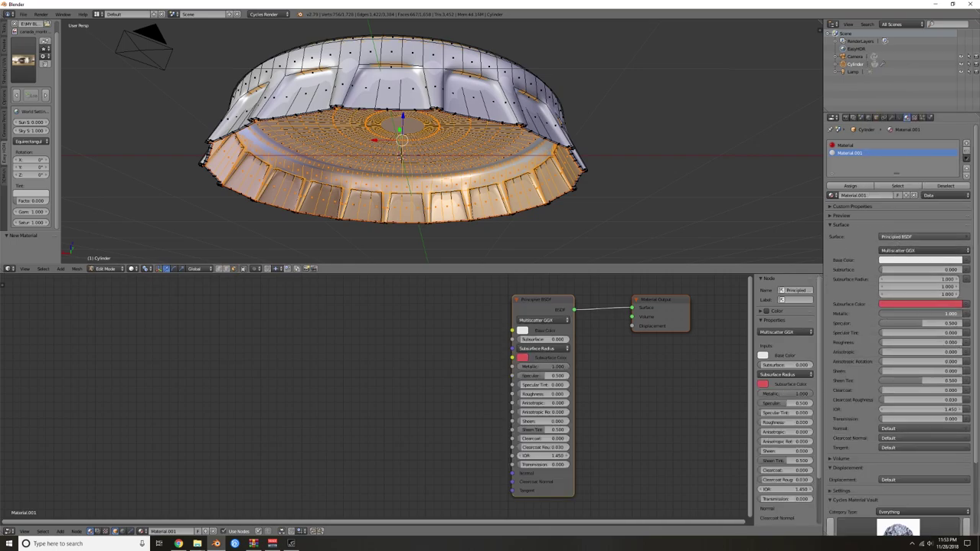
{"action": "left_click", "coordinate": [942, 261]}
{"action": "left_click", "coordinate": [957, 171]}
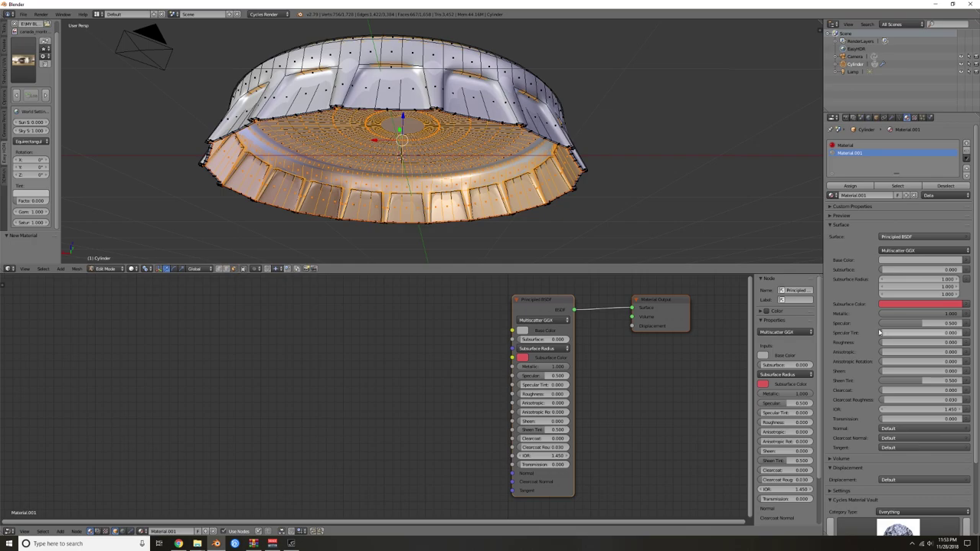
{"action": "left_click_drag", "start_coordinate": [886, 342], "coordinate": [894, 342]}
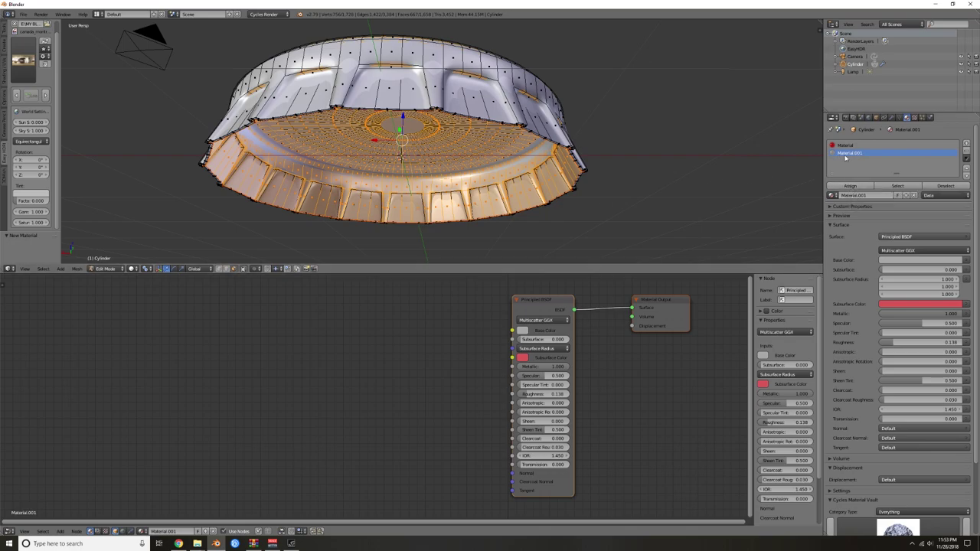
- Assign the grey metal material to the selected inner faces and check the cap's underside in rendered shading
{"action": "left_click", "coordinate": [850, 188]}
{"action": "key", "text": "Tab"}
{"action": "scroll", "coordinate": [531, 146], "scroll_direction": "down", "scroll_amount": 3}
{"action": "middle_click_drag", "start_coordinate": [526, 119], "coordinate": [529, 185]}
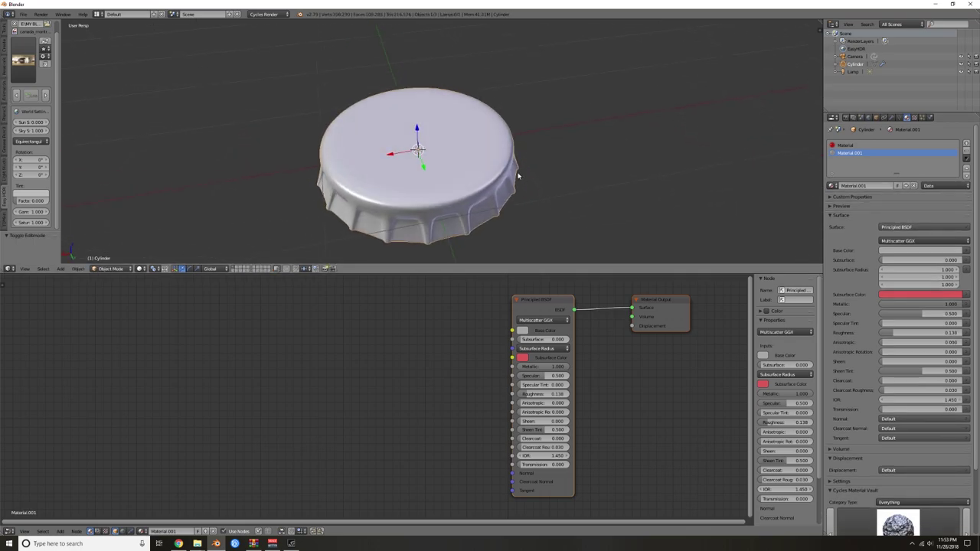
{"action": "key", "text": "shift+z"}
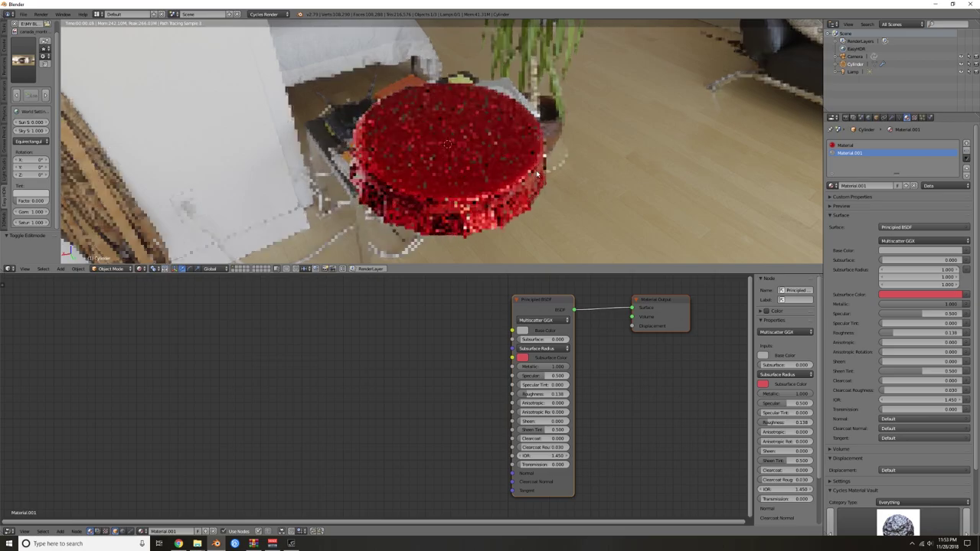
{"action": "middle_click_drag", "start_coordinate": [536, 174], "coordinate": [565, 108]}
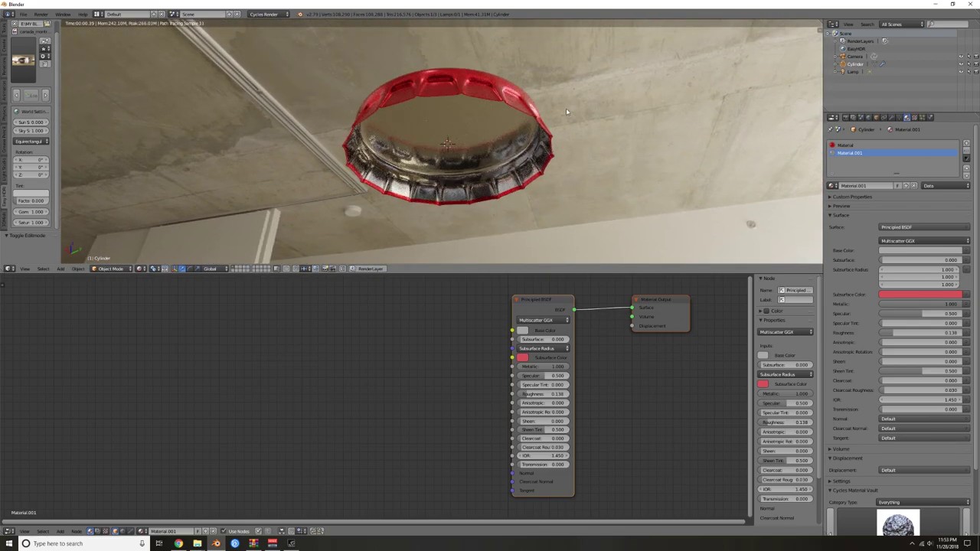
{"action": "scroll", "coordinate": [567, 112], "scroll_direction": "up", "scroll_amount": 4}
{"action": "middle_click_drag", "start_coordinate": [651, 146], "coordinate": [581, 157], "text": "shift"}
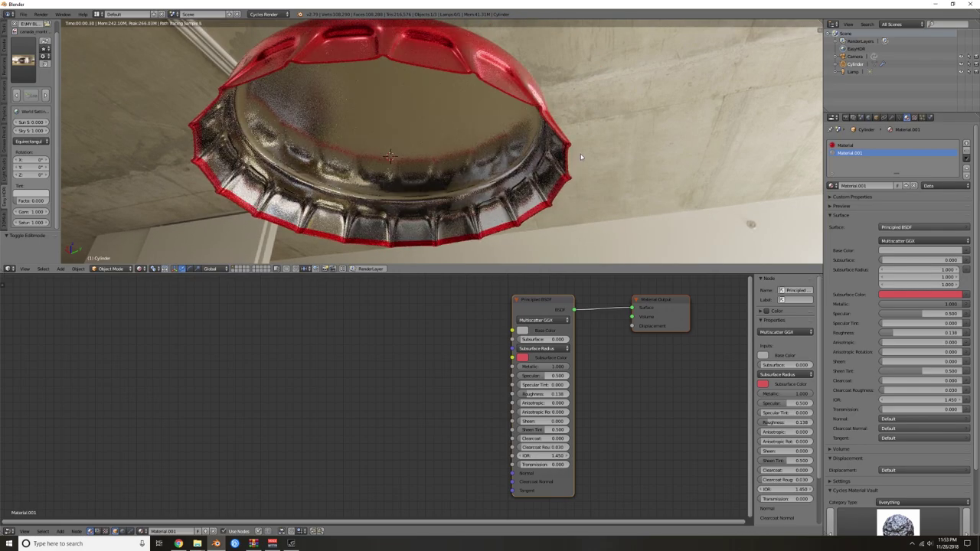
{"action": "key", "text": "shift+z"}
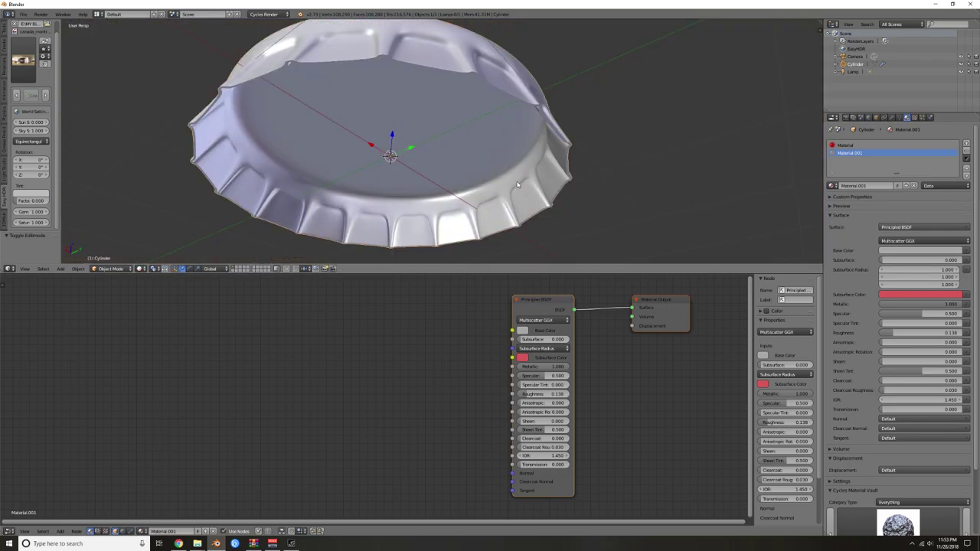
- Grow the inner face selection by one ring onto the rim, assign Material.001 to it and return to Object Mode
{"action": "key", "text": "Tab"}
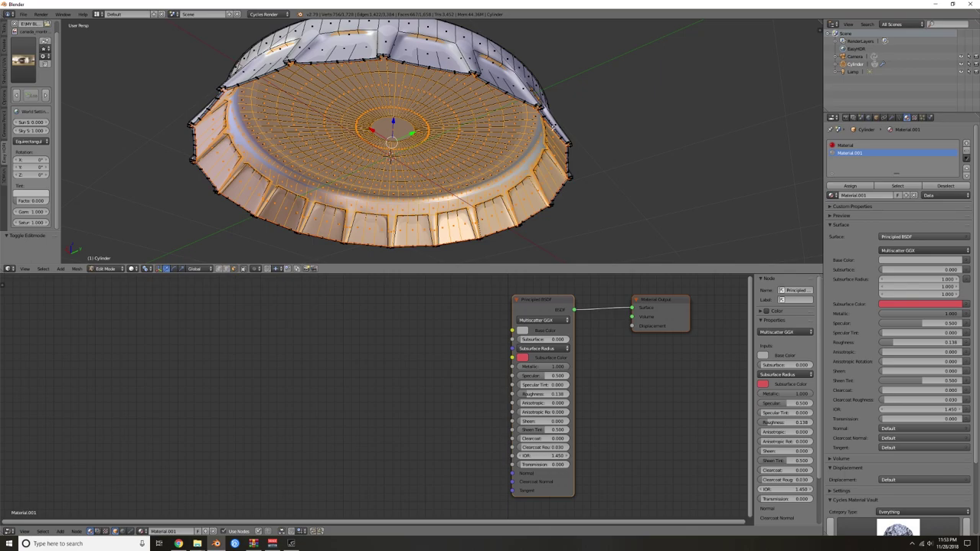
{"action": "scroll", "coordinate": [574, 153], "scroll_direction": "up", "scroll_amount": 3}
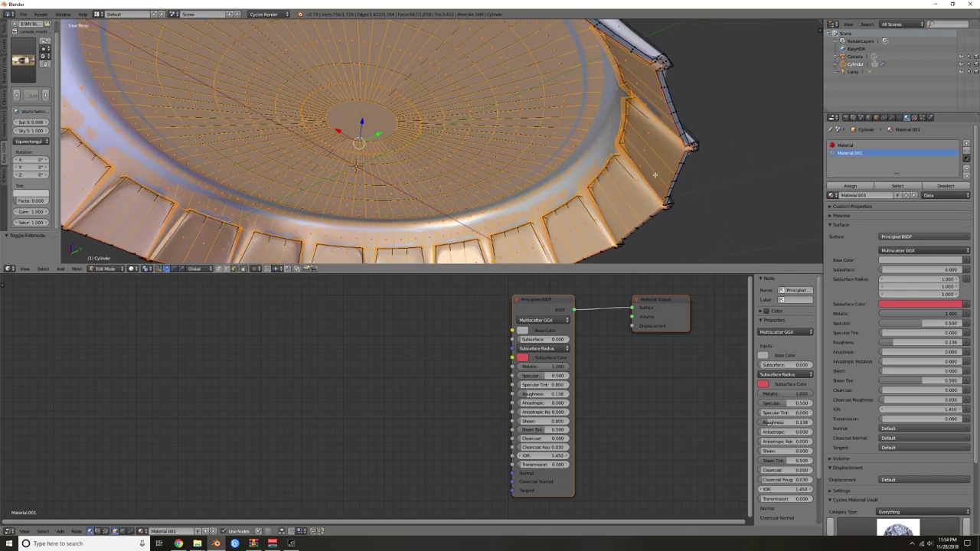
{"action": "middle_click_drag", "start_coordinate": [640, 167], "coordinate": [634, 159]}
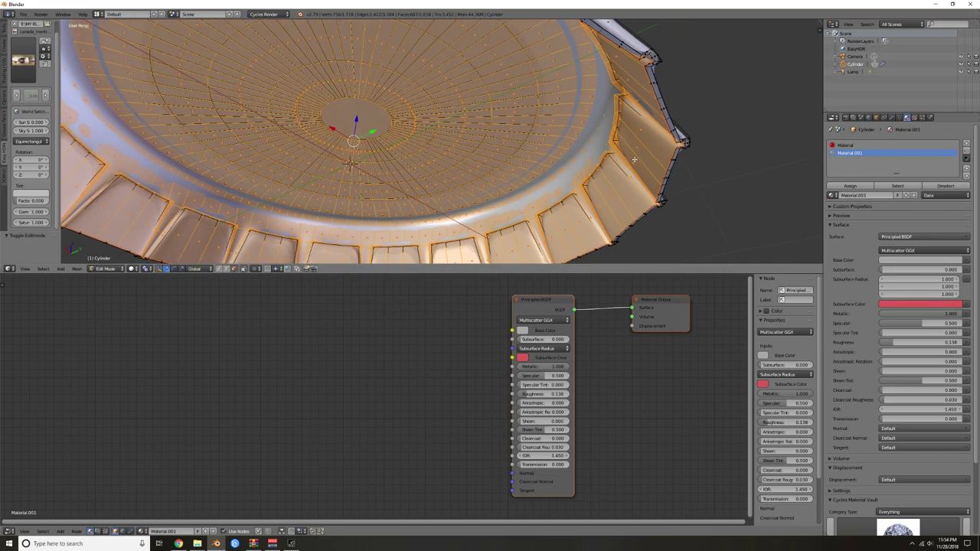
{"action": "key", "text": "ctrl+KP_Add"}
{"action": "left_click", "coordinate": [855, 190]}
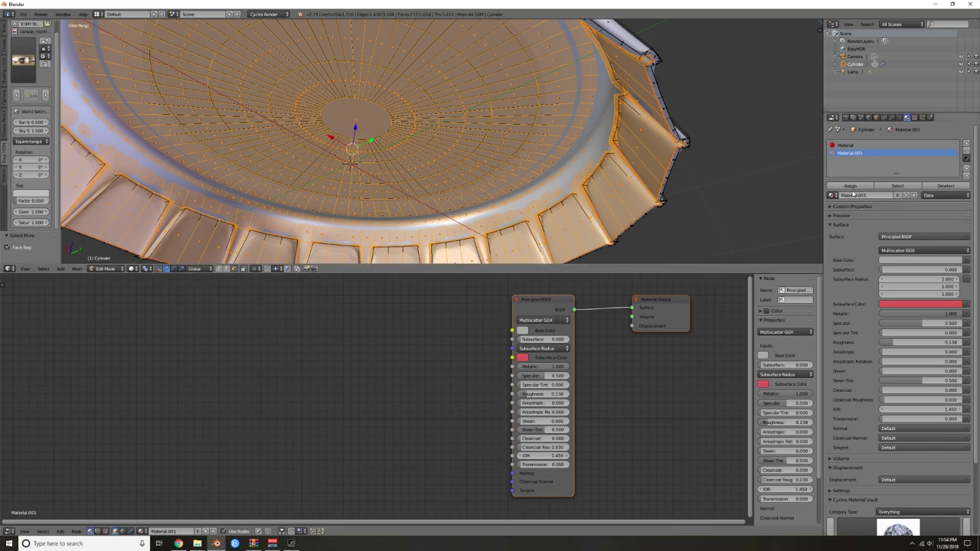
{"action": "left_click", "coordinate": [855, 190]}
{"action": "scroll", "coordinate": [656, 181], "scroll_direction": "down", "scroll_amount": 3}
{"action": "key", "text": "Tab"}
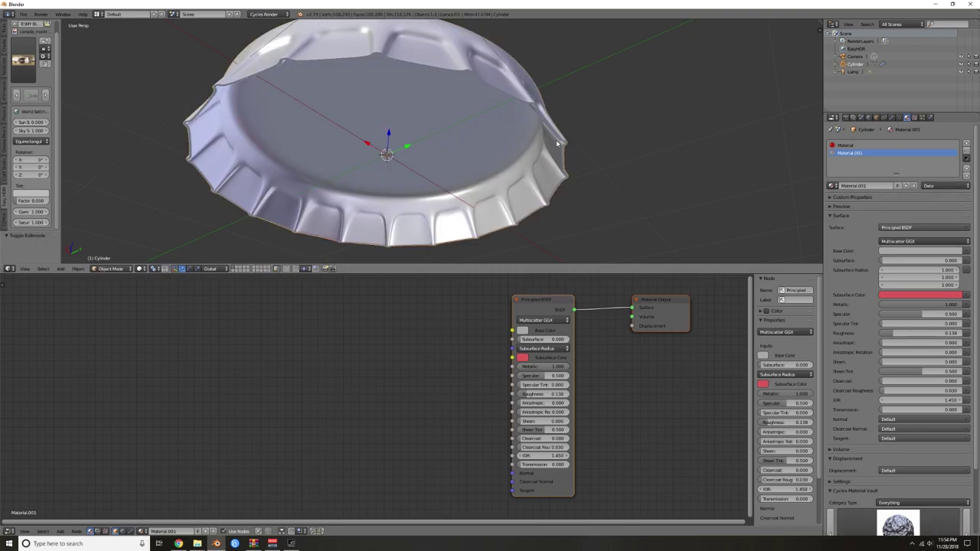
- Examine both materials on the cap in rendered shading from below and above, and return to solid shading
{"action": "key", "text": "shift+z"}
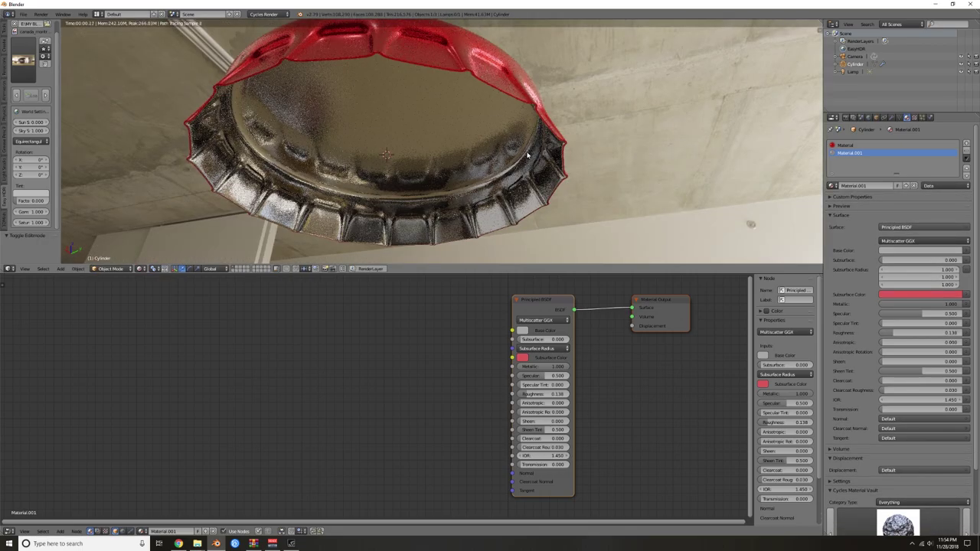
{"action": "middle_click_drag", "start_coordinate": [750, 223], "coordinate": [511, 222]}
{"action": "scroll", "coordinate": [534, 161], "scroll_direction": "down", "scroll_amount": 1}
{"action": "scroll", "coordinate": [508, 214], "scroll_direction": "down", "scroll_amount": 3}
{"action": "middle_click_drag", "start_coordinate": [501, 179], "coordinate": [527, 157], "text": "shift"}
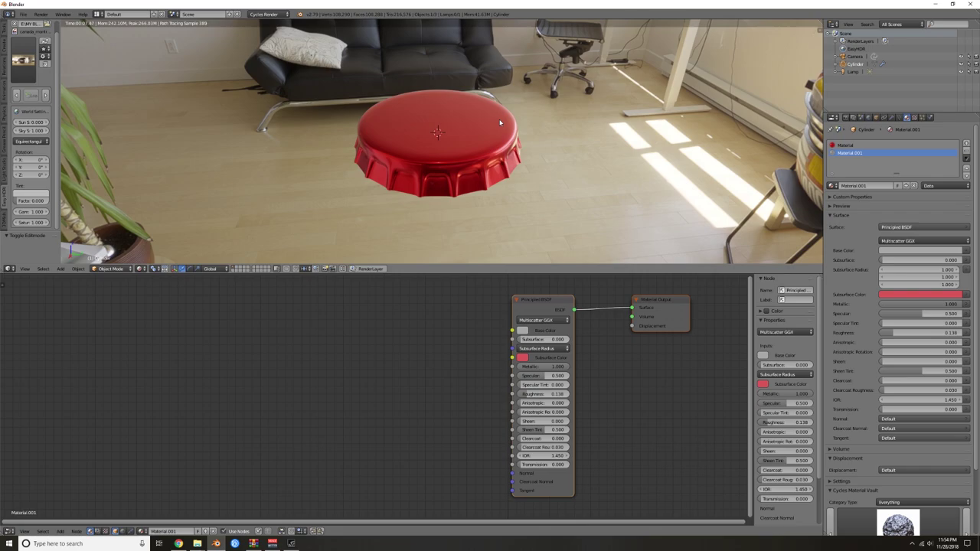
{"action": "middle_click_drag", "start_coordinate": [439, 195], "coordinate": [456, 196]}
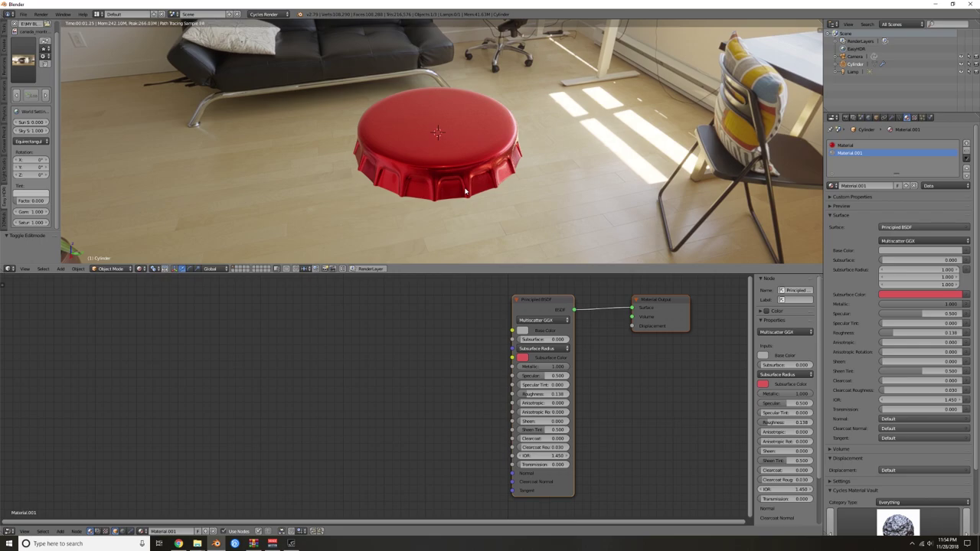
{"action": "mouse_move", "coordinate": [499, 164]}
{"action": "middle_mouse_down"}
{"action": "mouse_move", "coordinate": [498, 133]}
{"action": "mouse_move", "coordinate": [500, 162]}
{"action": "middle_mouse_up"}
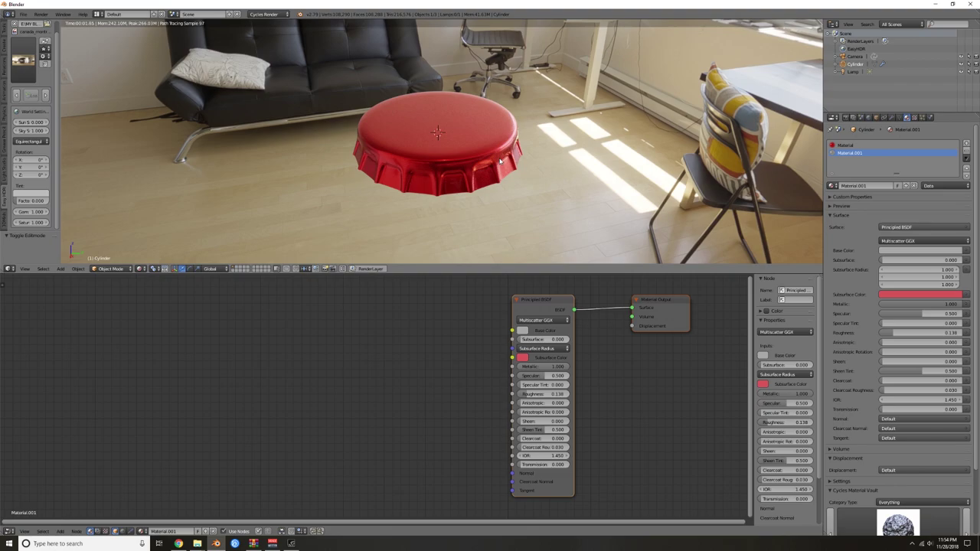
{"action": "key", "text": "shift+z"}
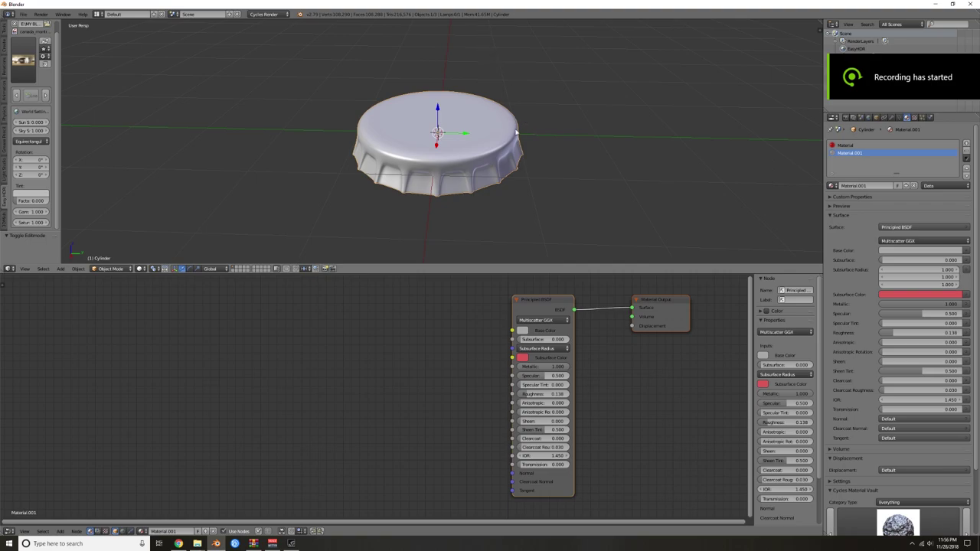
- View the selected cap through the scene camera
{"action": "mouse_move", "coordinate": [549, 148]}
{"action": "middle_mouse_down"}
{"action": "mouse_move", "coordinate": [546, 124]}
{"action": "mouse_move", "coordinate": [551, 154]}
{"action": "middle_mouse_up"}
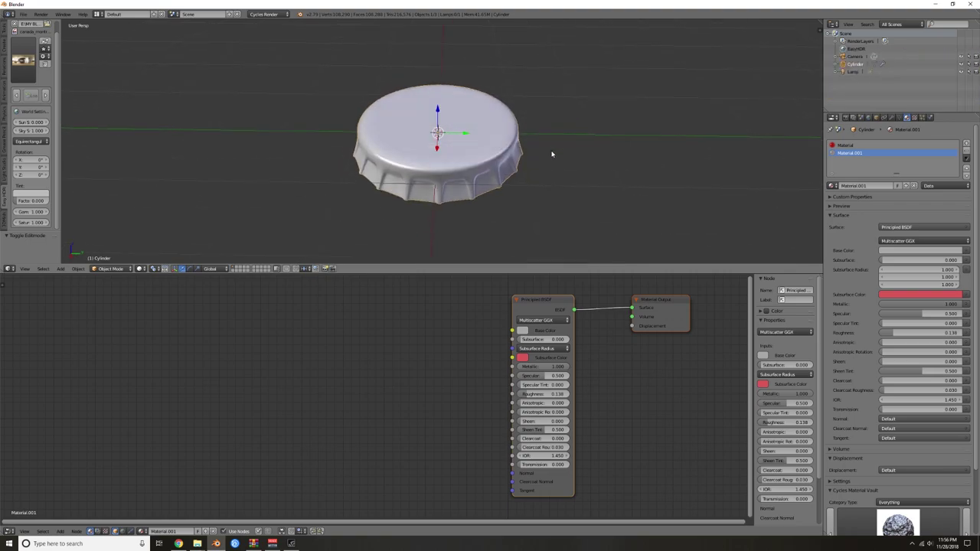
{"action": "right_click", "coordinate": [506, 145]}
{"action": "middle_click_drag", "start_coordinate": [539, 169], "coordinate": [538, 153], "text": "shift"}
{"action": "scroll", "coordinate": [527, 145], "scroll_direction": "down", "scroll_amount": 2}
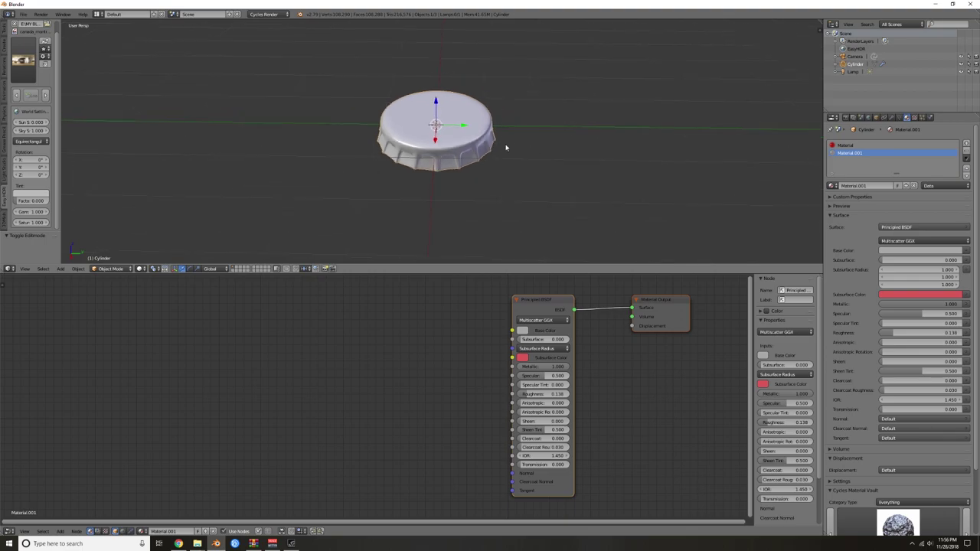
{"action": "mouse_move", "coordinate": [498, 127]}
{"action": "middle_mouse_down"}
{"action": "mouse_move", "coordinate": [502, 143]}
{"action": "mouse_move", "coordinate": [496, 136]}
{"action": "middle_mouse_up"}
{"action": "key", "text": "KP_0"}
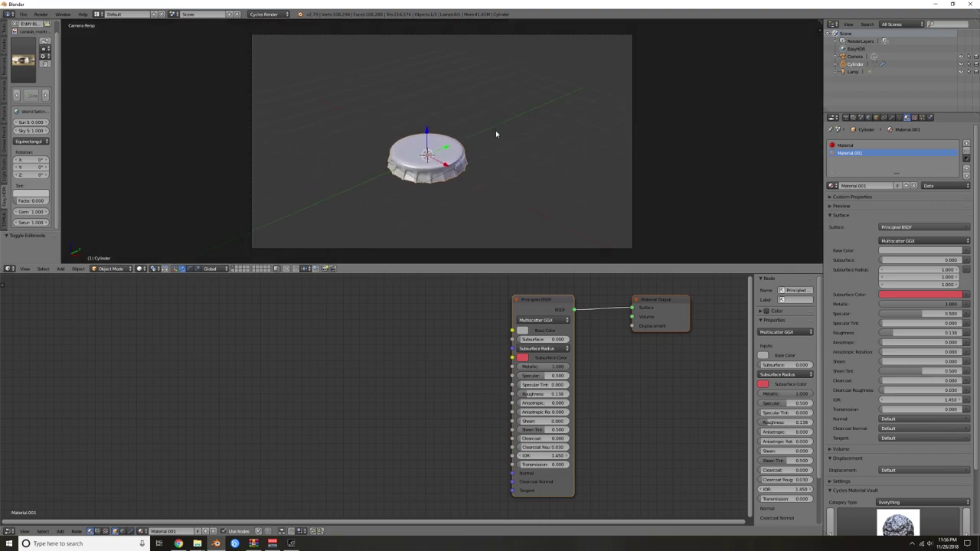
- Examine the red cap through the scene camera in rendered shading, and return to solid shading
{"action": "key", "text": "shift+z"}
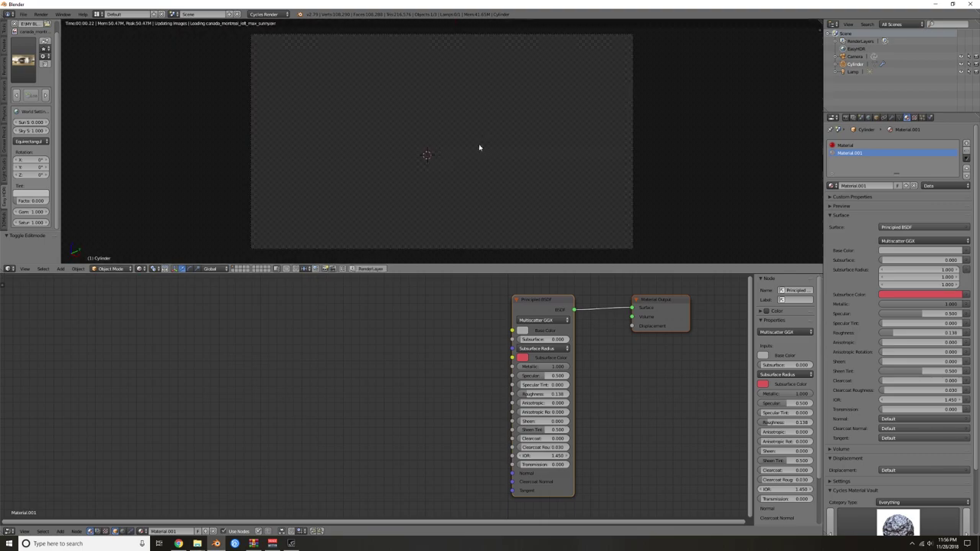
{"action": "scroll", "coordinate": [444, 166], "scroll_direction": "up", "scroll_amount": 3}
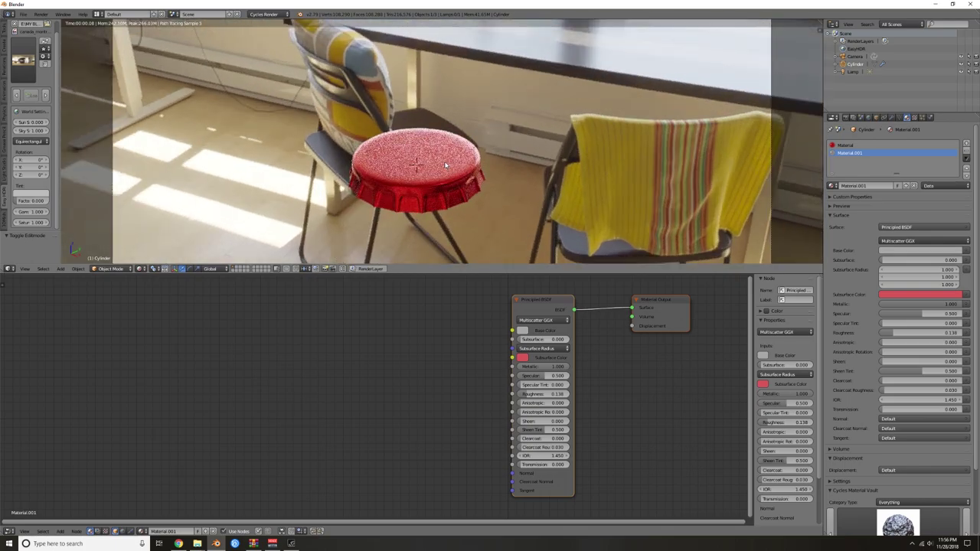
{"action": "scroll", "coordinate": [448, 163], "scroll_direction": "down", "scroll_amount": 2}
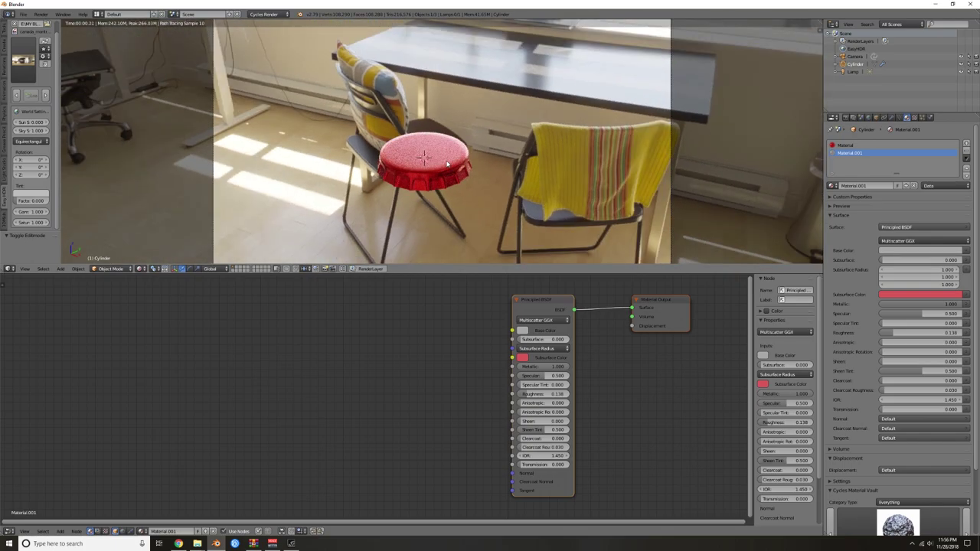
{"action": "scroll", "coordinate": [446, 164], "scroll_direction": "down", "scroll_amount": 1}
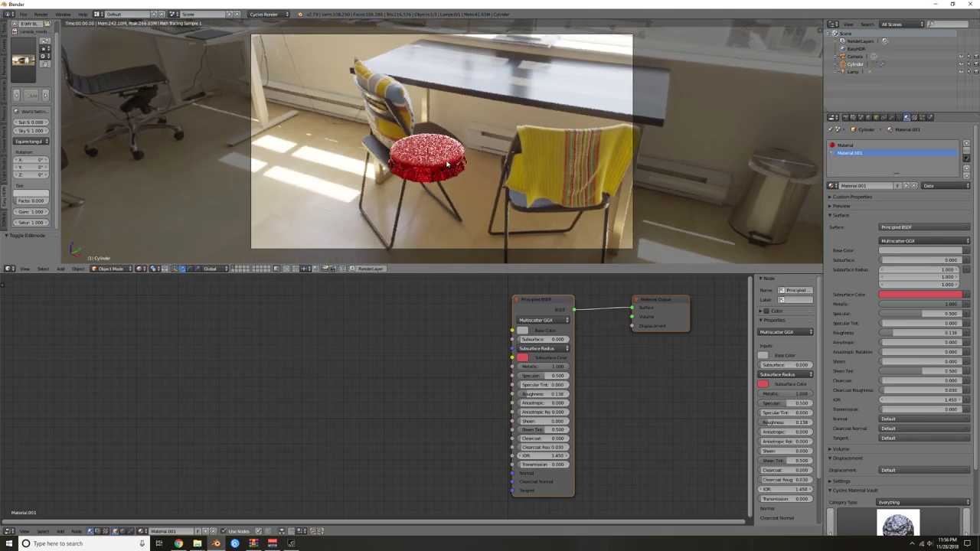
{"action": "left_click", "coordinate": [548, 299]}
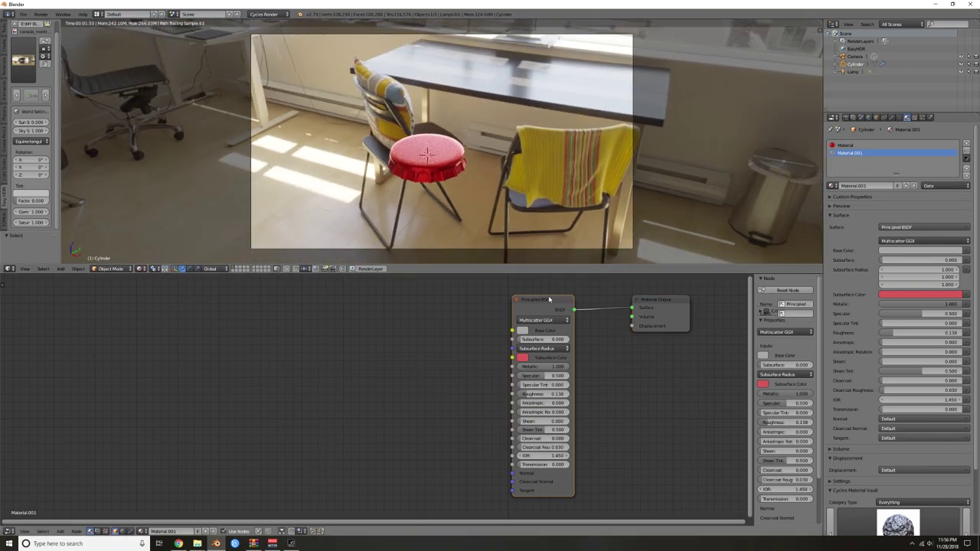
{"action": "left_click_drag", "start_coordinate": [549, 299], "coordinate": [551, 313]}
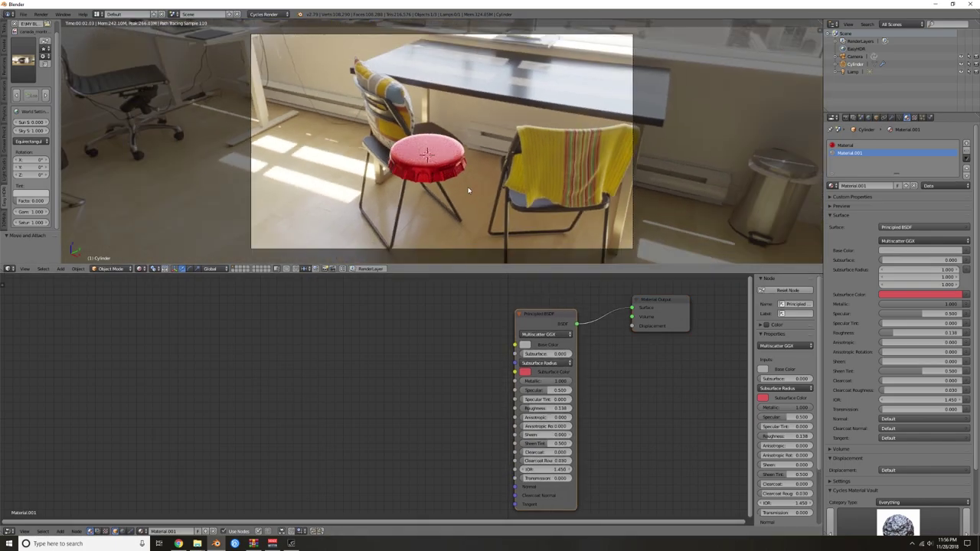
{"action": "key", "text": "shift+z"}
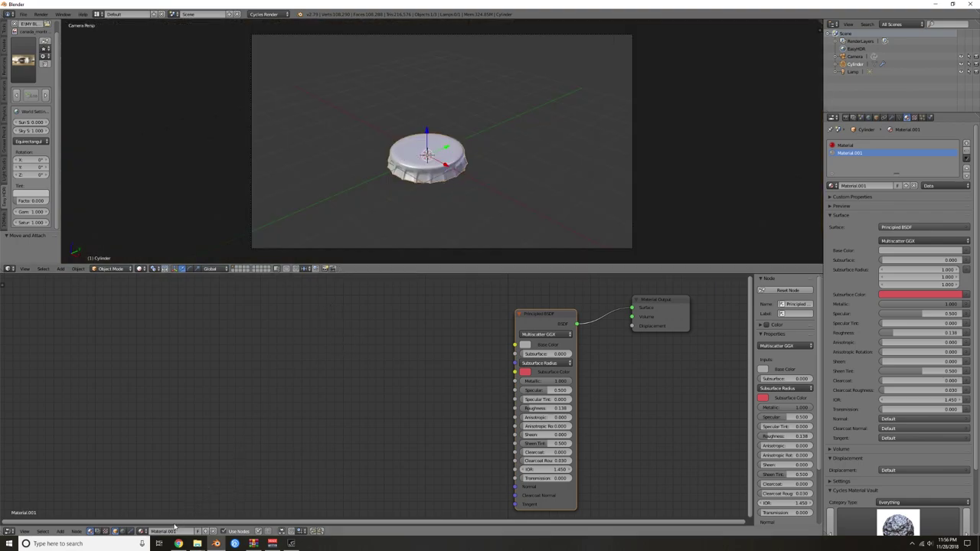
- Switch to Chrome, view the Poliigon site and the coke logo png image results, and return to Blender
{"action": "mouse_move", "coordinate": [178, 545]}
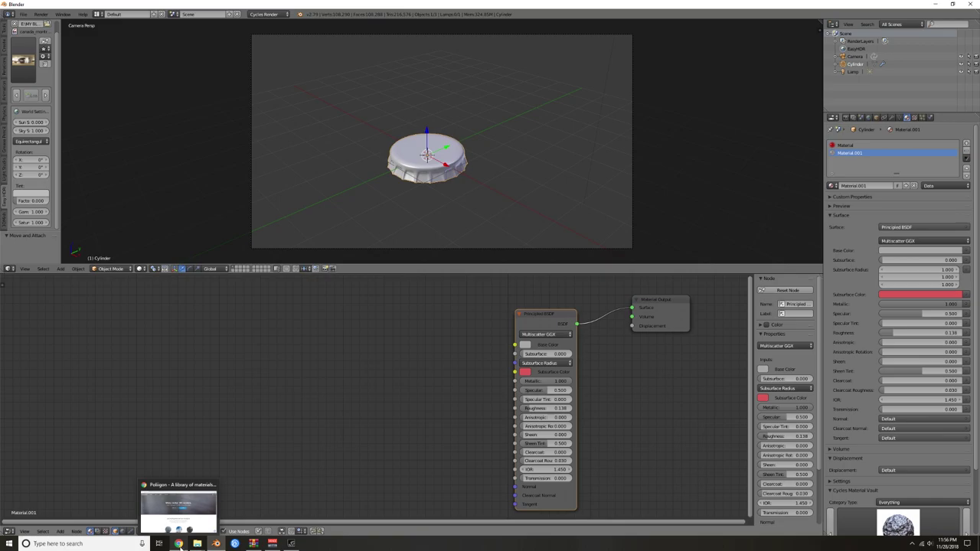
{"action": "left_click", "coordinate": [183, 508]}
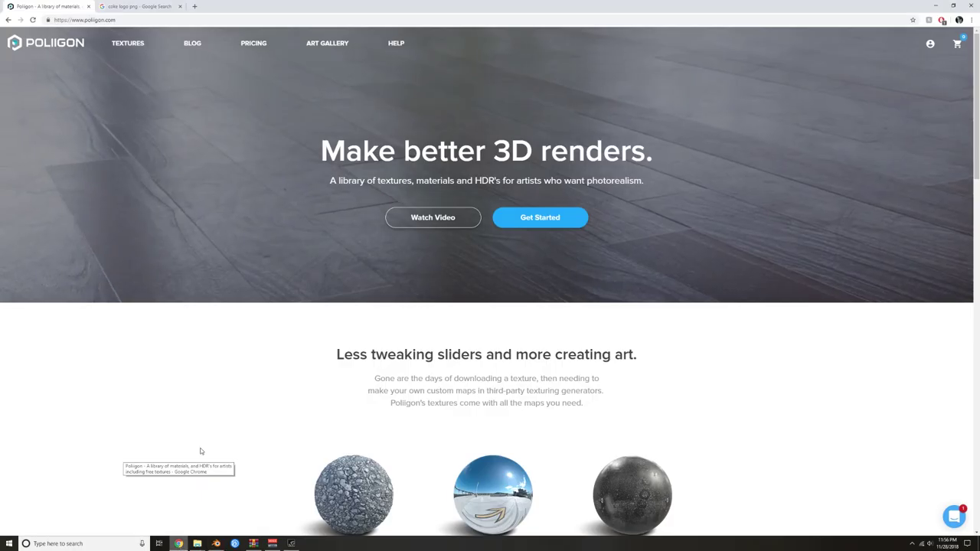
{"action": "left_click", "coordinate": [134, 7]}
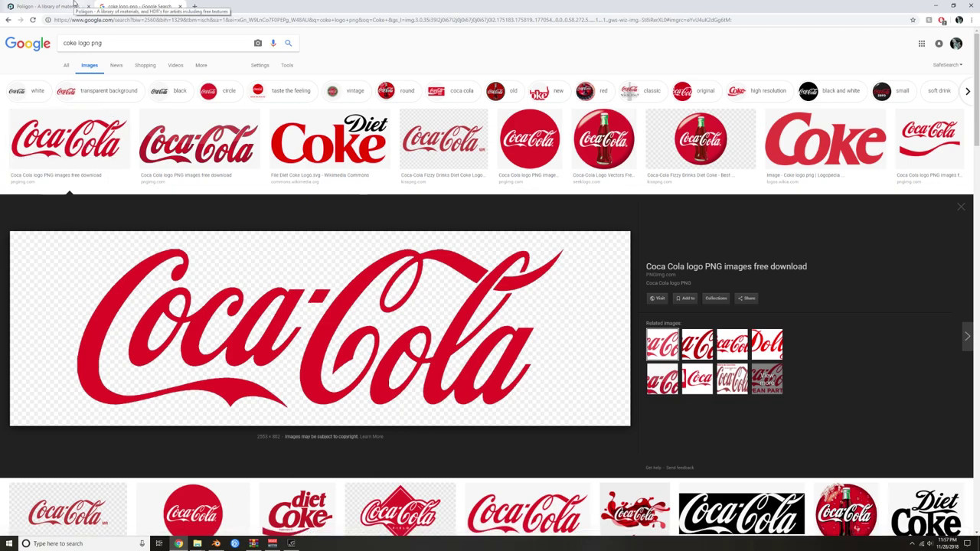
{"action": "left_click", "coordinate": [937, 6]}
- Make the red material slot Material active so that its nodes show in the Node Editor
{"action": "scroll", "coordinate": [429, 344], "scroll_direction": "down", "scroll_amount": 1}
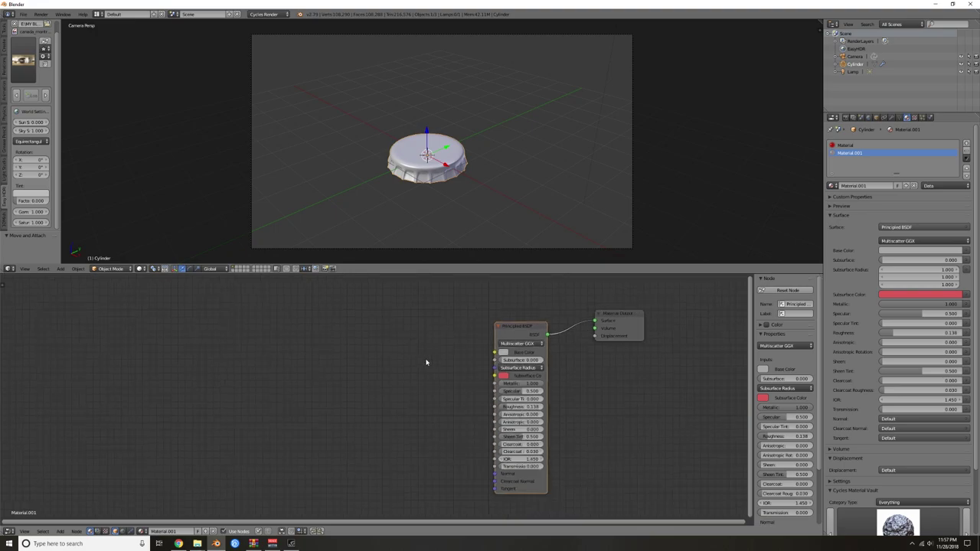
{"action": "left_click", "coordinate": [512, 330]}
{"action": "scroll", "coordinate": [511, 331], "scroll_direction": "down", "scroll_amount": 1}
{"action": "middle_click_drag", "start_coordinate": [509, 331], "coordinate": [521, 366]}
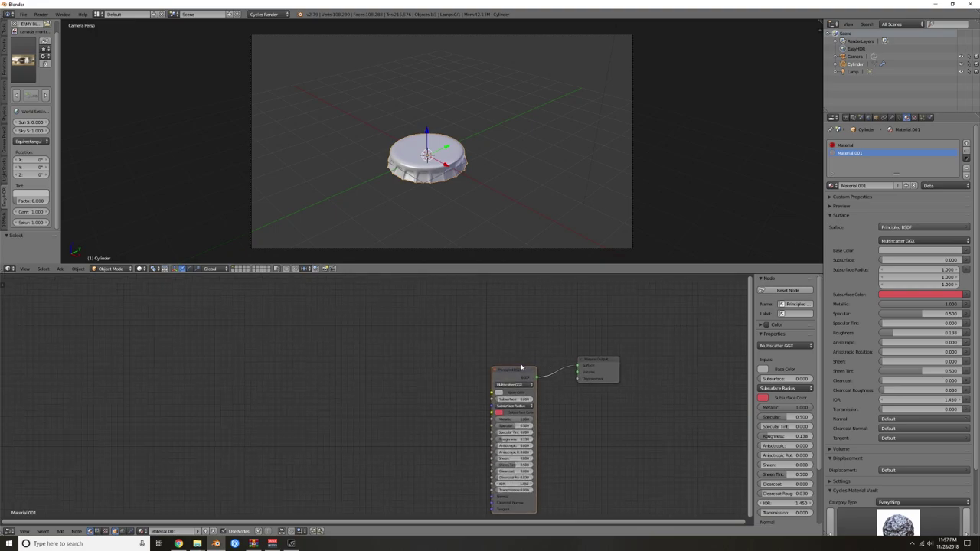
{"action": "left_click", "coordinate": [842, 145]}
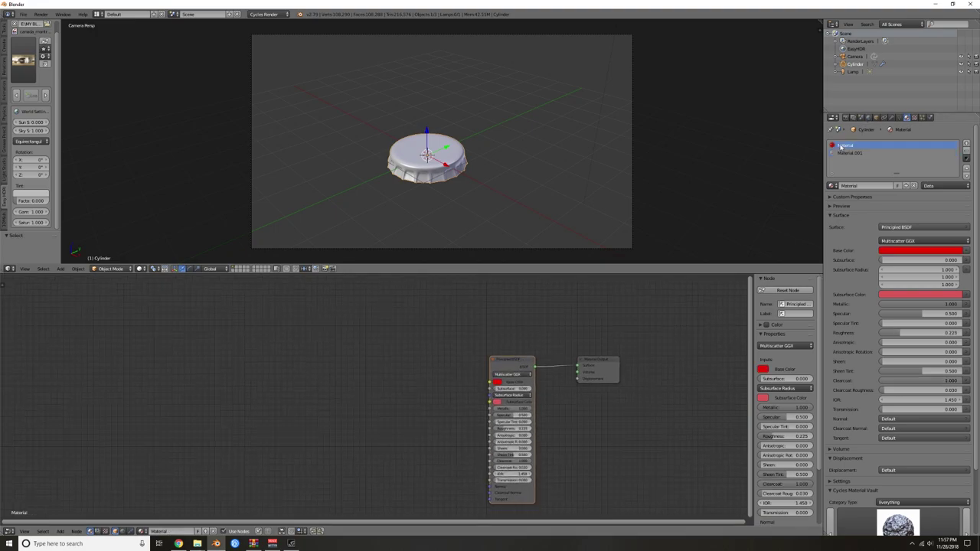
- Select the cap's entire mesh in Edit Mode and UV-map it with Project From View from the top orthographic view
{"action": "key", "text": "KP_7"}
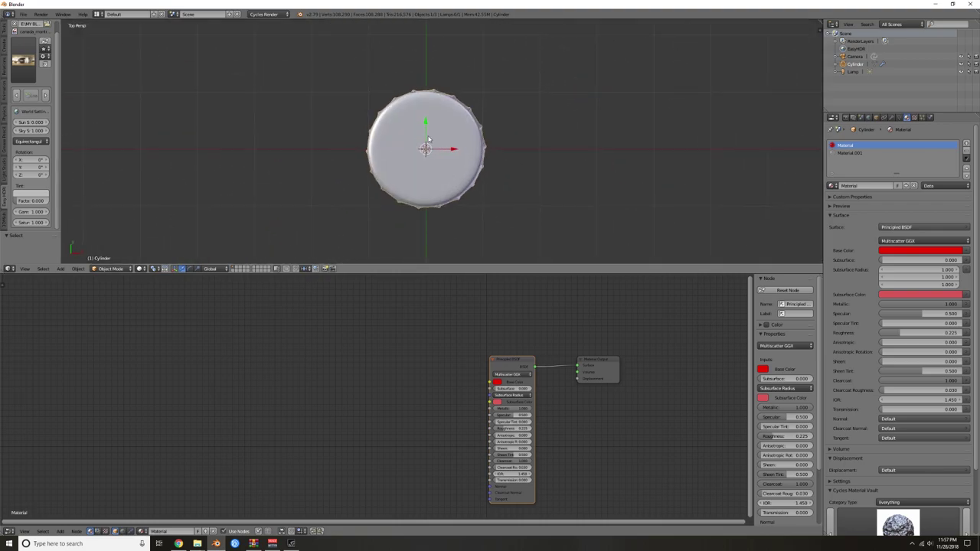
{"action": "key", "text": "Tab"}
{"action": "key", "text": "a"}
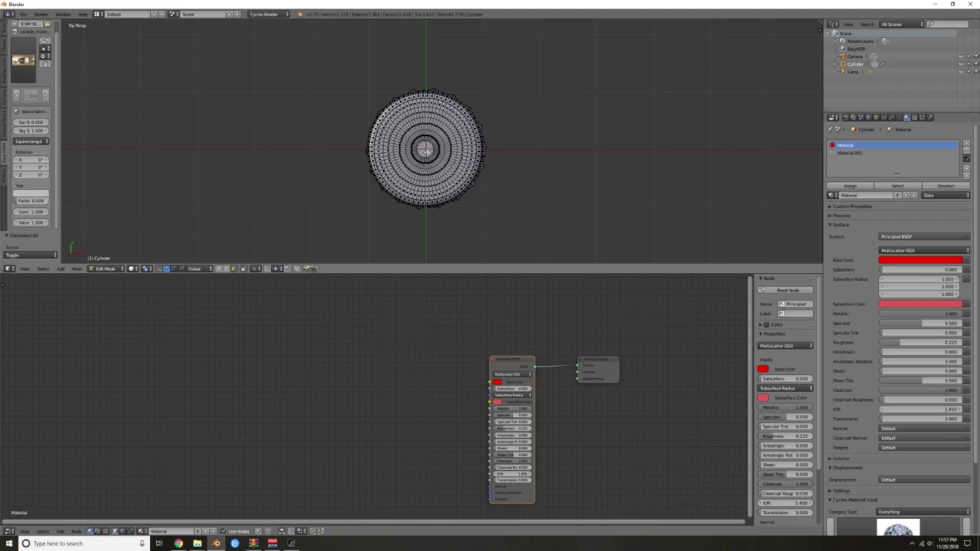
{"action": "key", "text": "KP_5"}
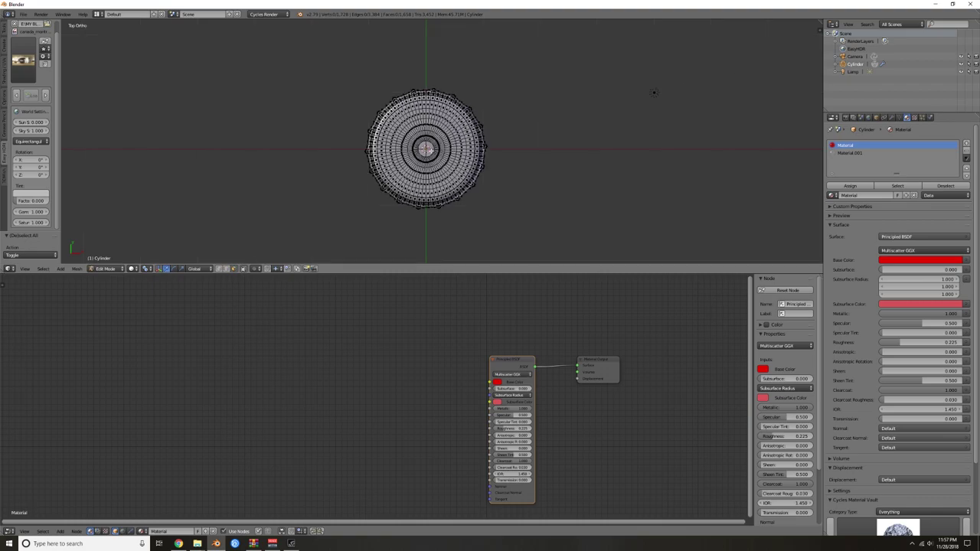
{"action": "key", "text": "a"}
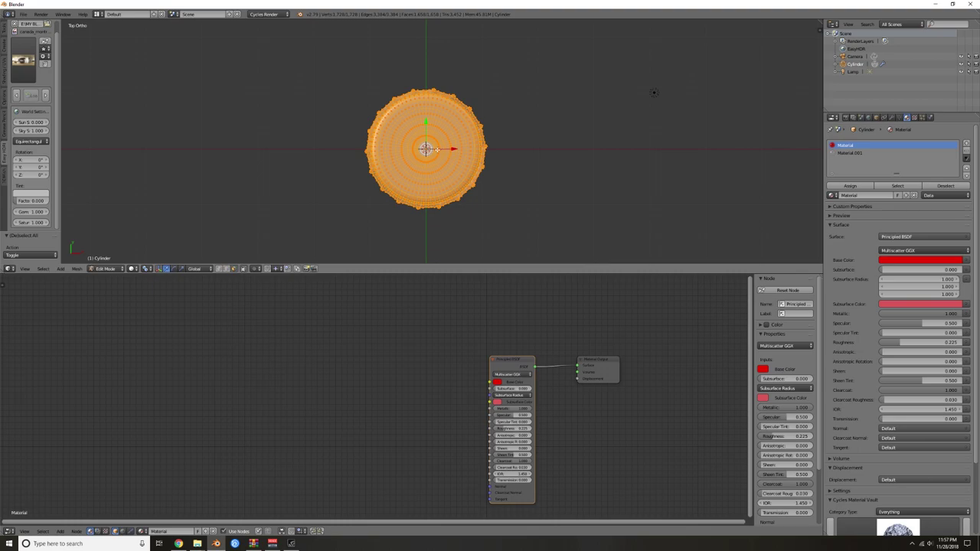
{"action": "key", "text": "u"}
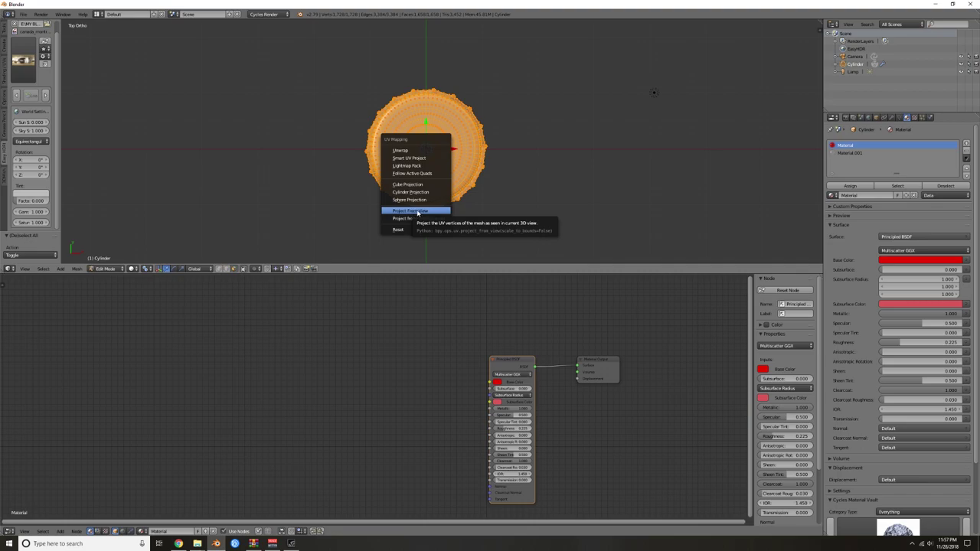
{"action": "left_click", "coordinate": [418, 211]}
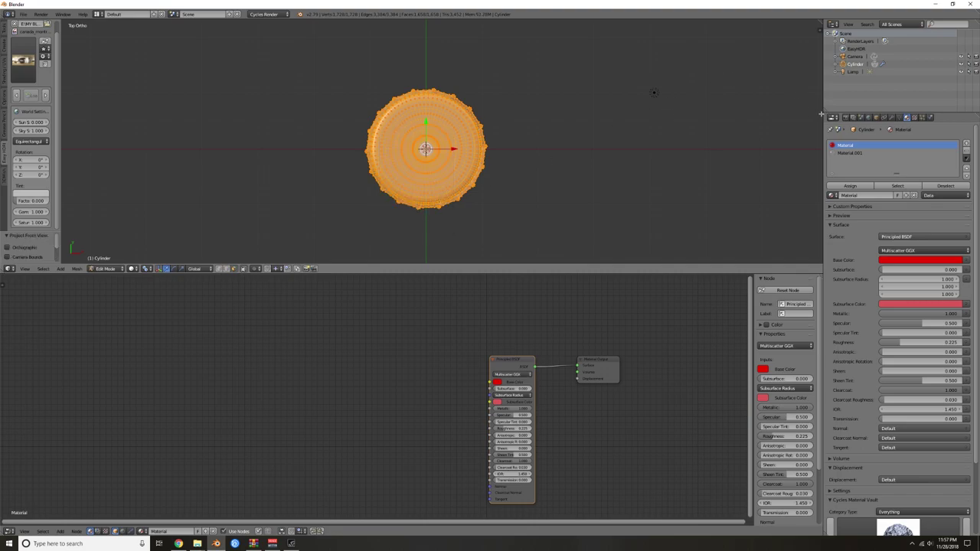
- Widen the Outliner and Properties areas and make the Outliner taller
{"action": "left_click_drag", "start_coordinate": [820, 114], "coordinate": [663, 117]}
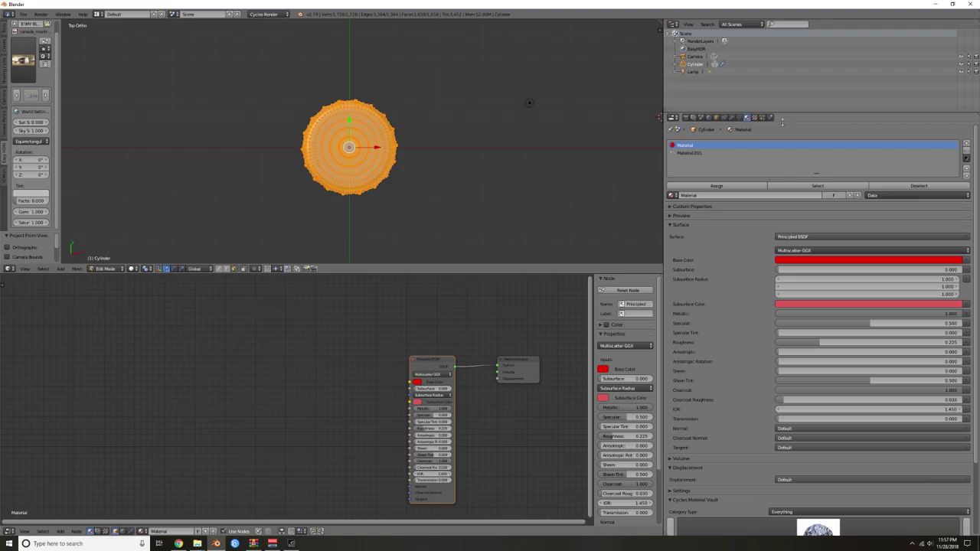
{"action": "left_click_drag", "start_coordinate": [788, 116], "coordinate": [787, 231]}
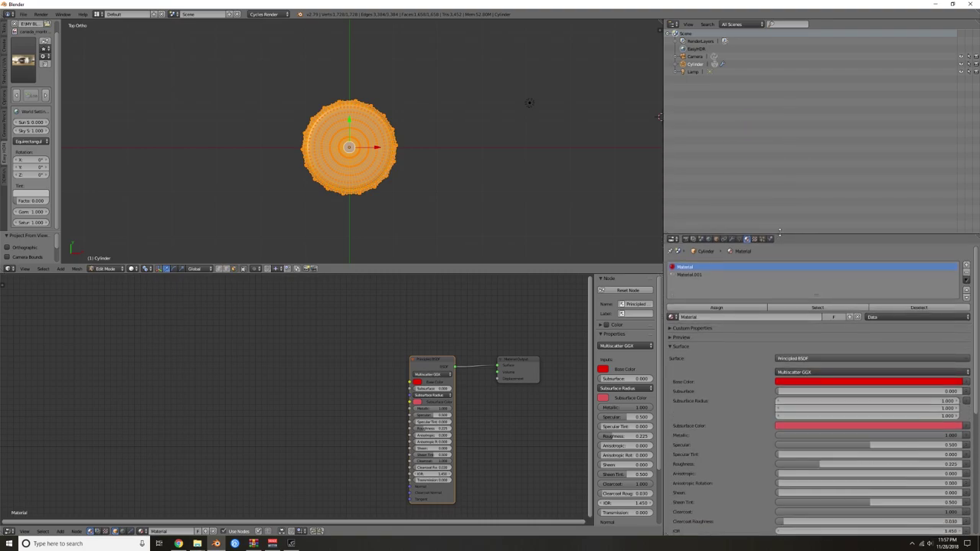
{"action": "left_click", "coordinate": [674, 235]}
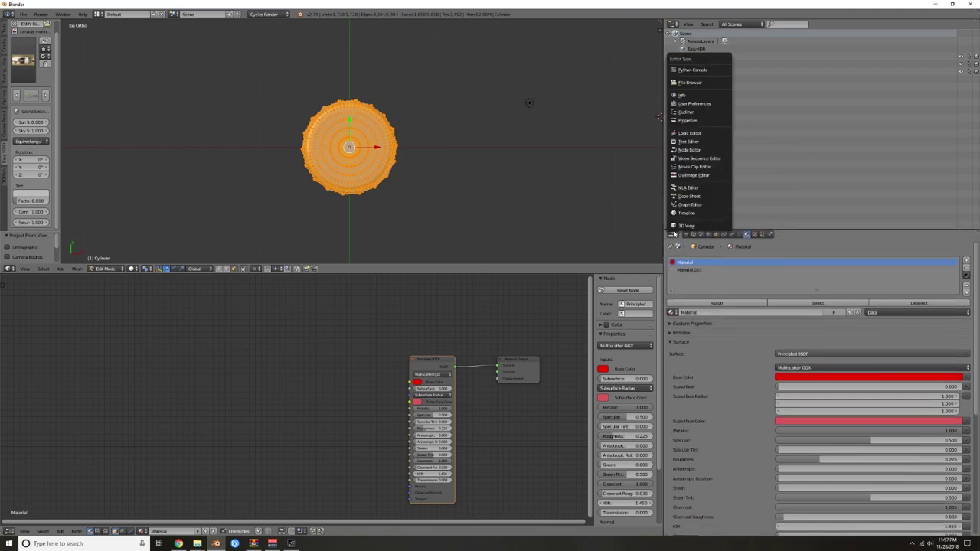
{"action": "left_click", "coordinate": [694, 176]}
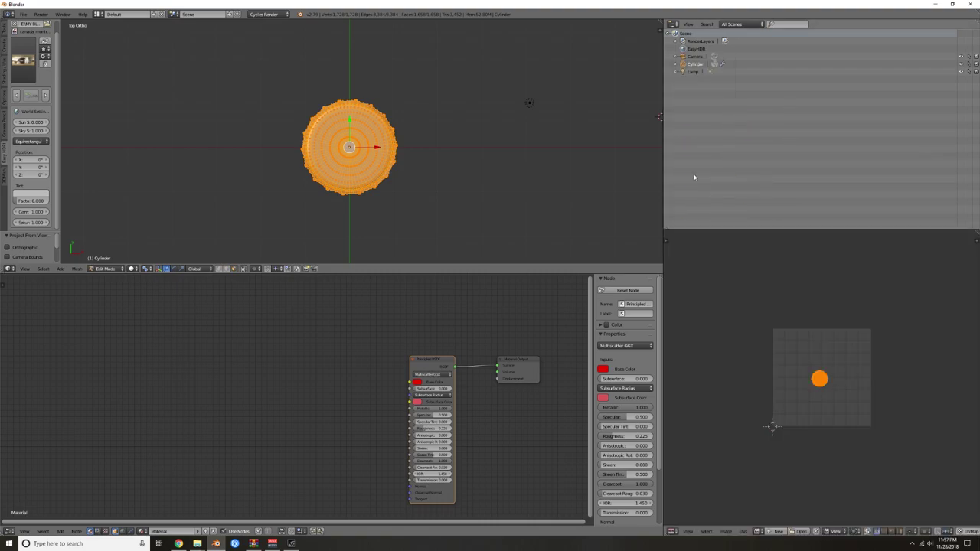
{"action": "left_click", "coordinate": [672, 531]}
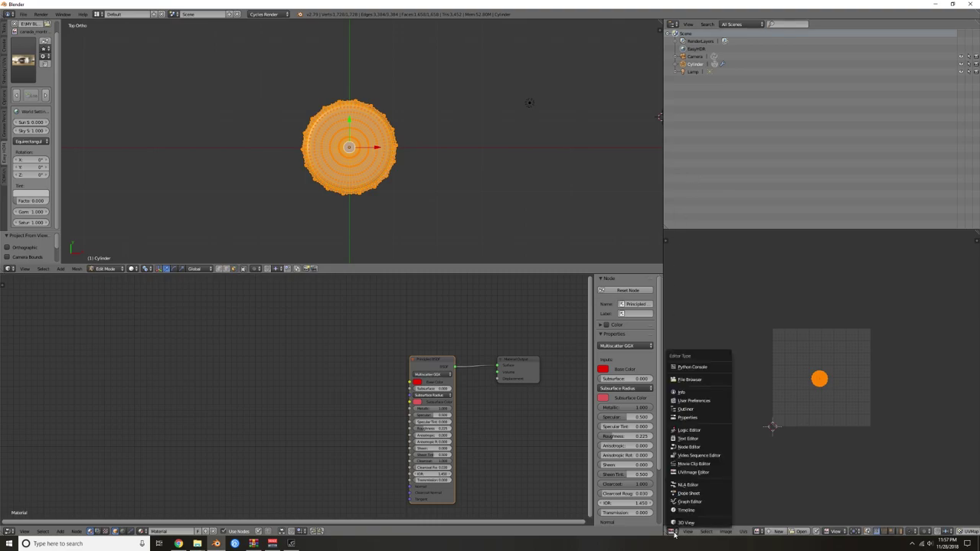
{"action": "left_click", "coordinate": [688, 417]}
- Change the Outliner area to the UV/Image Editor and view the cap's UV layout in it
{"action": "left_click", "coordinate": [672, 25]}
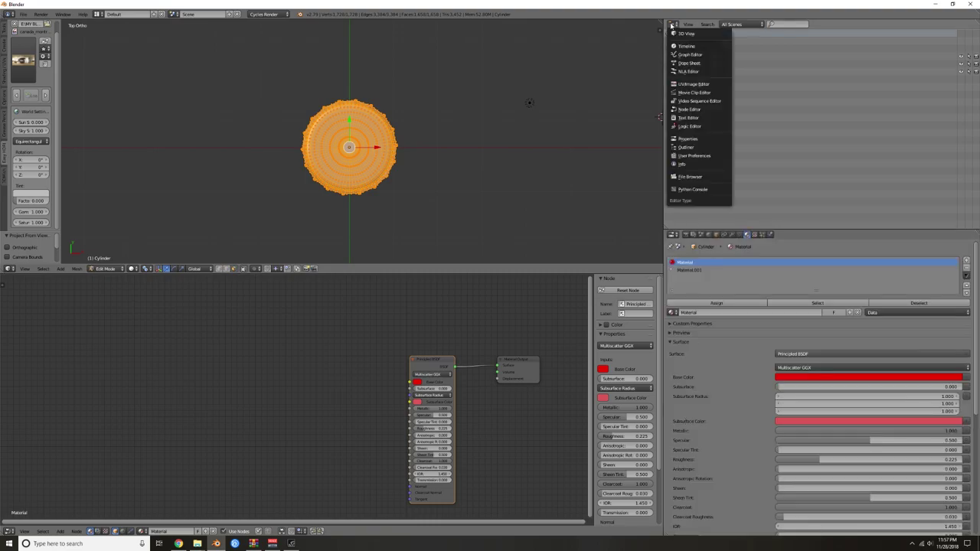
{"action": "left_click", "coordinate": [692, 84]}
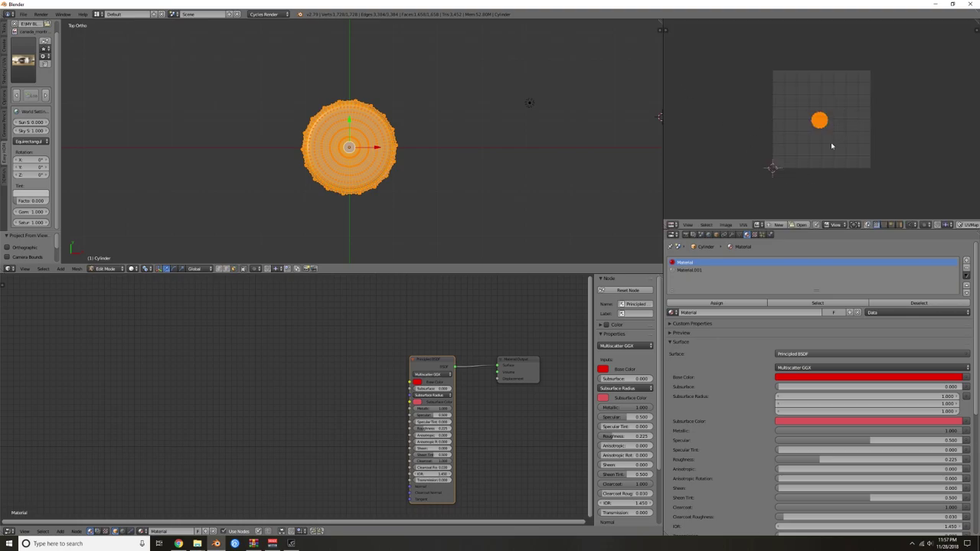
{"action": "scroll", "coordinate": [832, 143], "scroll_direction": "up", "scroll_amount": 9}
{"action": "scroll", "coordinate": [828, 132], "scroll_direction": "down", "scroll_amount": 5}
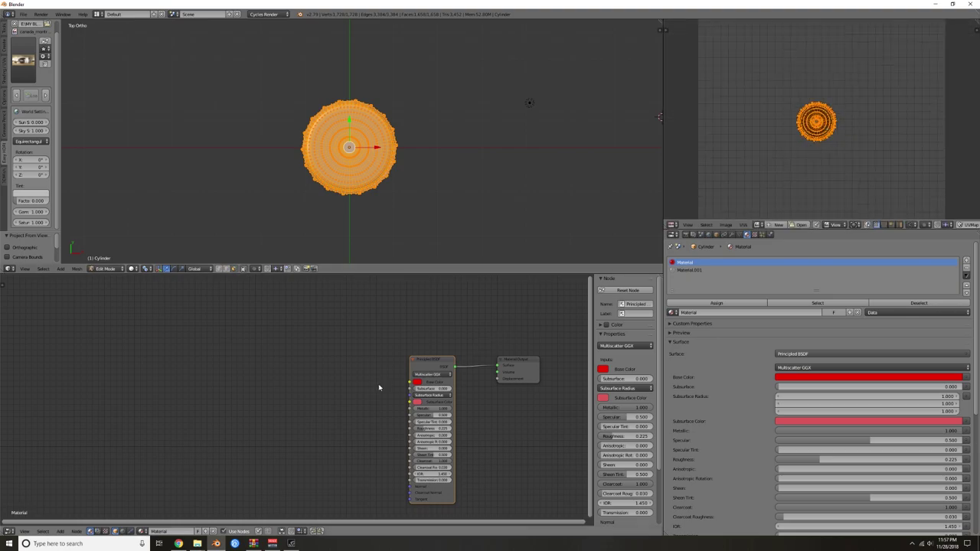
- Add coke.png from the Coke Tutorial folder to the red material's node tree as an Image Texture node
{"action": "mouse_move", "coordinate": [198, 547]}
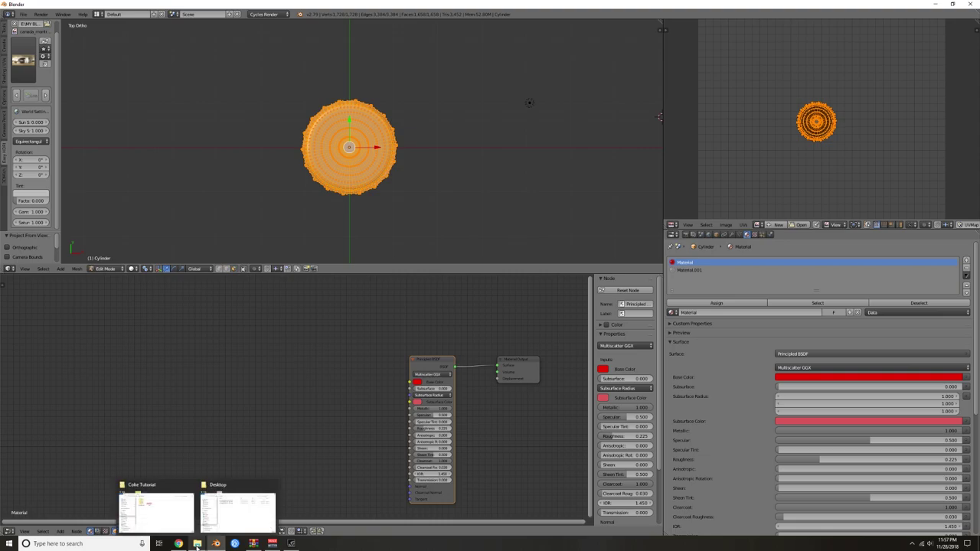
{"action": "left_click", "coordinate": [163, 509]}
{"action": "left_click_drag", "start_coordinate": [393, 75], "coordinate": [273, 374]}
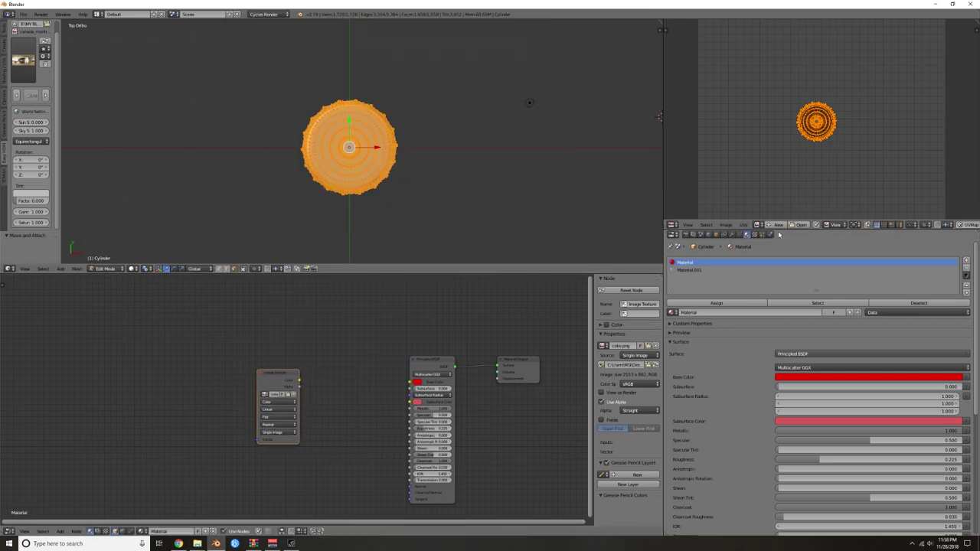
- Display coke.png behind the cap's UV layout in the UV/Image Editor
{"action": "left_click", "coordinate": [758, 224]}
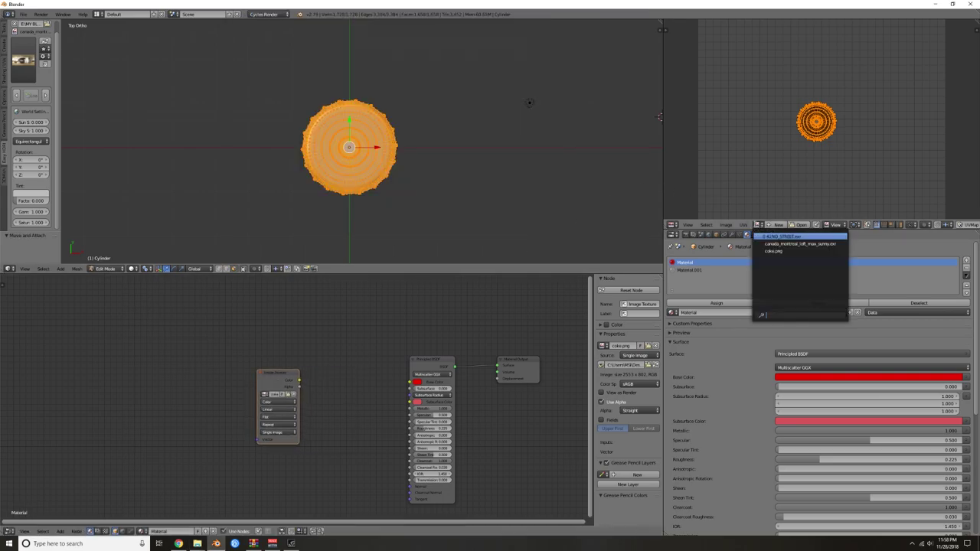
{"action": "left_click", "coordinate": [774, 253]}
{"action": "scroll", "coordinate": [837, 141], "scroll_direction": "down", "scroll_amount": 8}
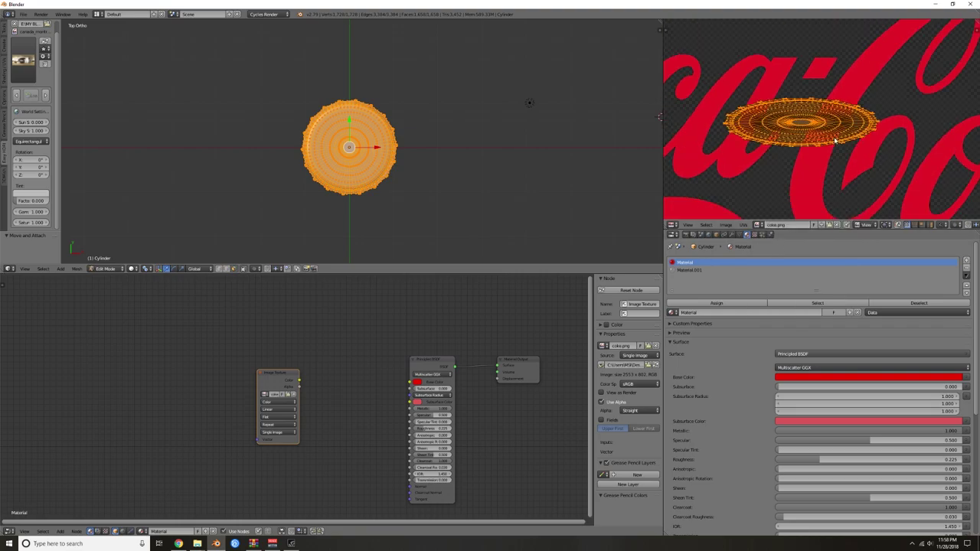
{"action": "scroll", "coordinate": [838, 140], "scroll_direction": "up", "scroll_amount": 2}
{"action": "scroll", "coordinate": [837, 140], "scroll_direction": "down", "scroll_amount": 2}
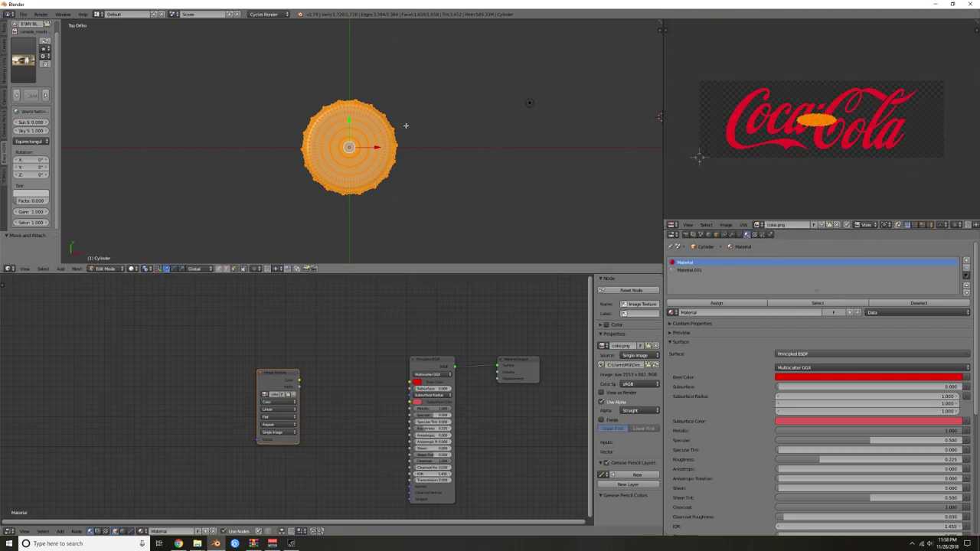
- Reset the cap's UV mapping and map it again with Project From View from the top
{"action": "key", "text": "u"}
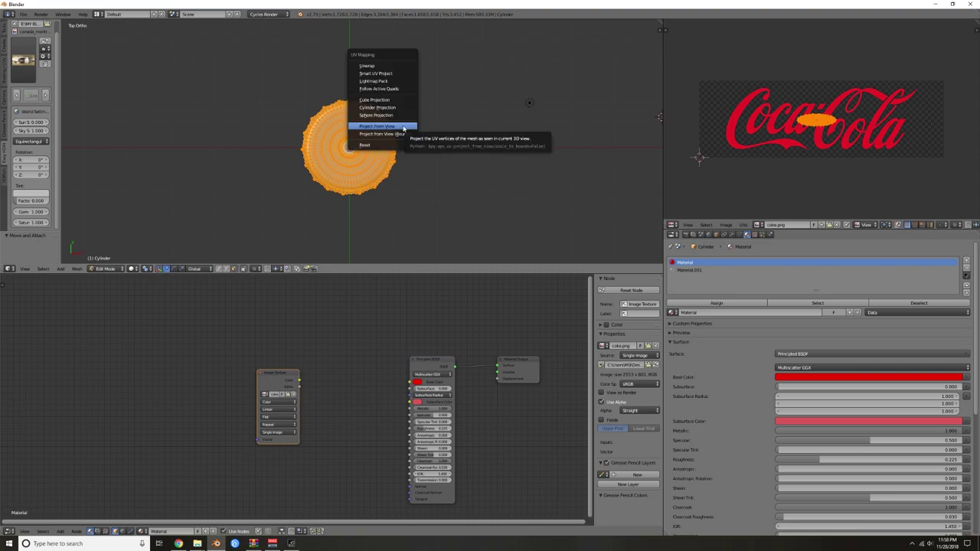
{"action": "left_click", "coordinate": [378, 145]}
{"action": "key", "text": "u"}
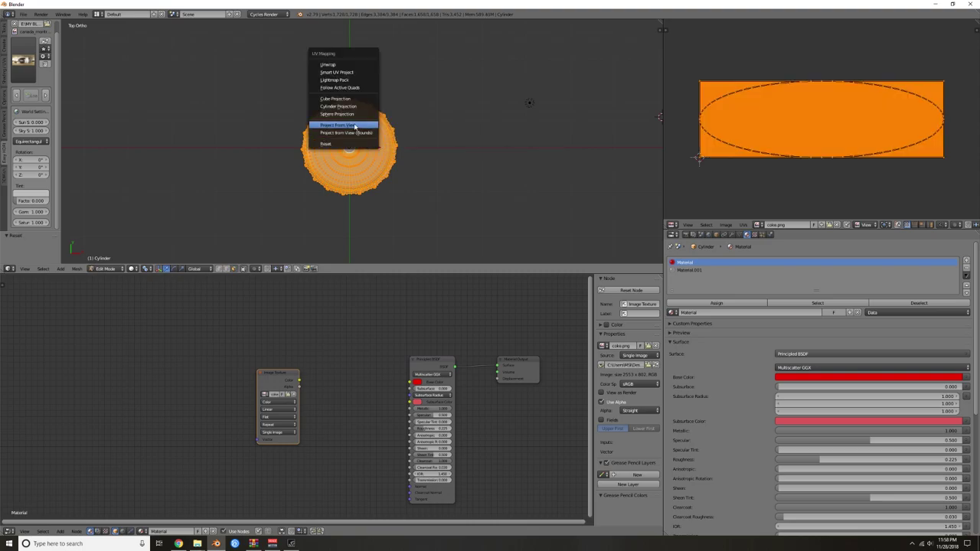
{"action": "left_click", "coordinate": [354, 126]}
{"action": "scroll", "coordinate": [847, 122], "scroll_direction": "down", "scroll_amount": 1}
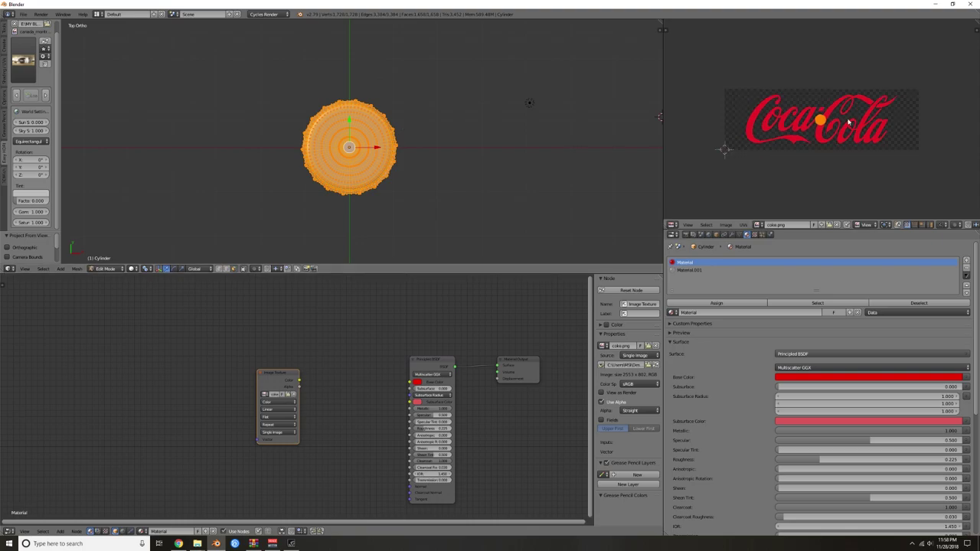
- Scale the cap's UV layout up about 20 times so it spans the width of the Coca-Cola logo
{"action": "key", "text": "s"}
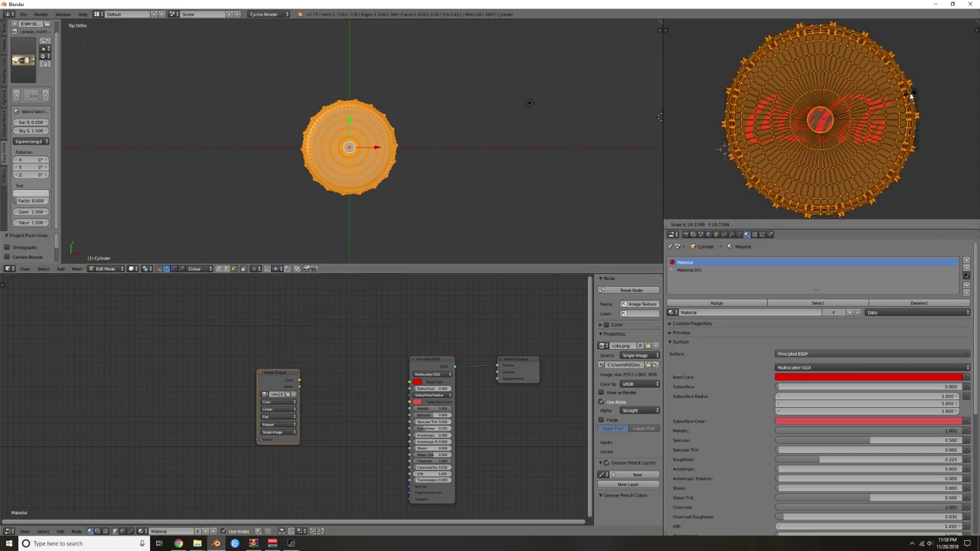
{"action": "left_click", "coordinate": [910, 96]}
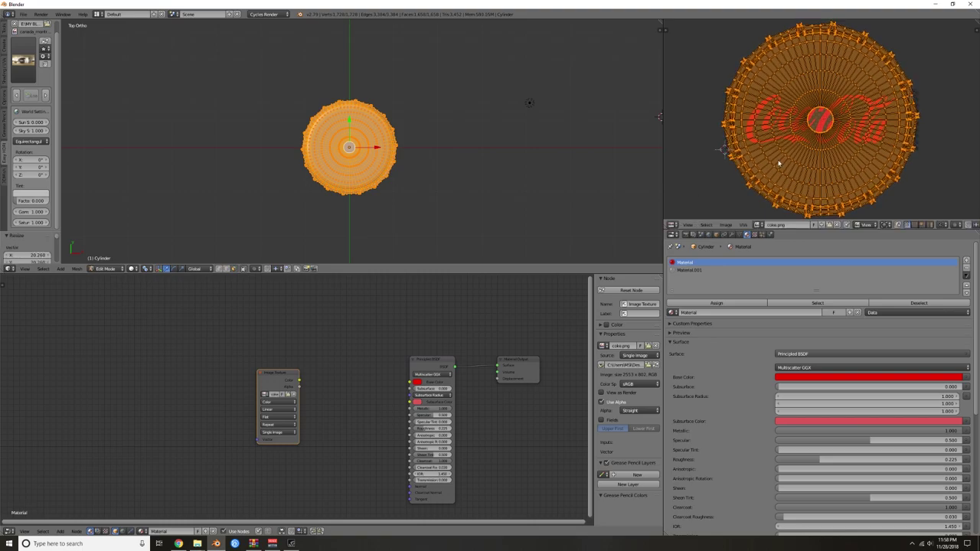
- Rearrange the red material's nodes, placing the Image Texture node above and the Principled BSDF node slightly lower
{"action": "left_click_drag", "start_coordinate": [283, 375], "coordinate": [298, 336]}
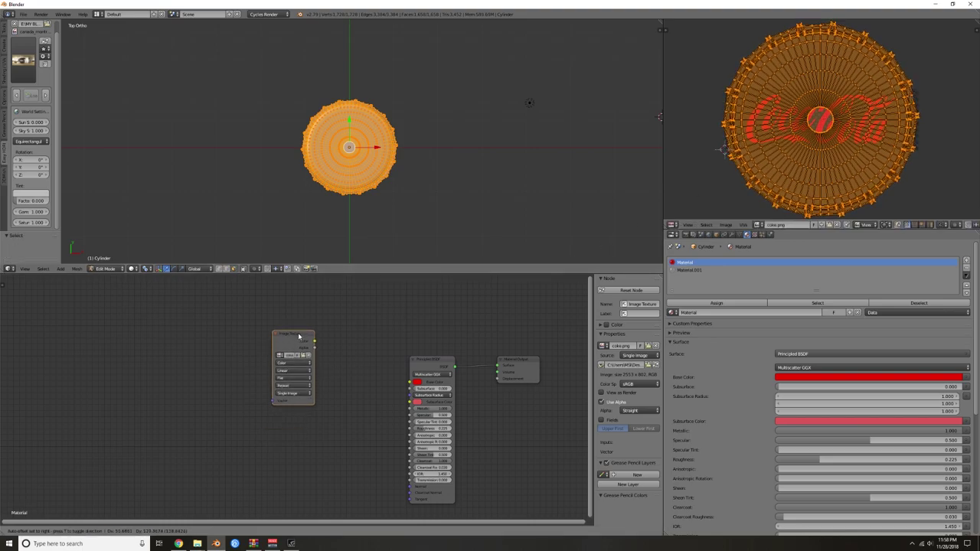
{"action": "left_click_drag", "start_coordinate": [449, 359], "coordinate": [437, 376]}
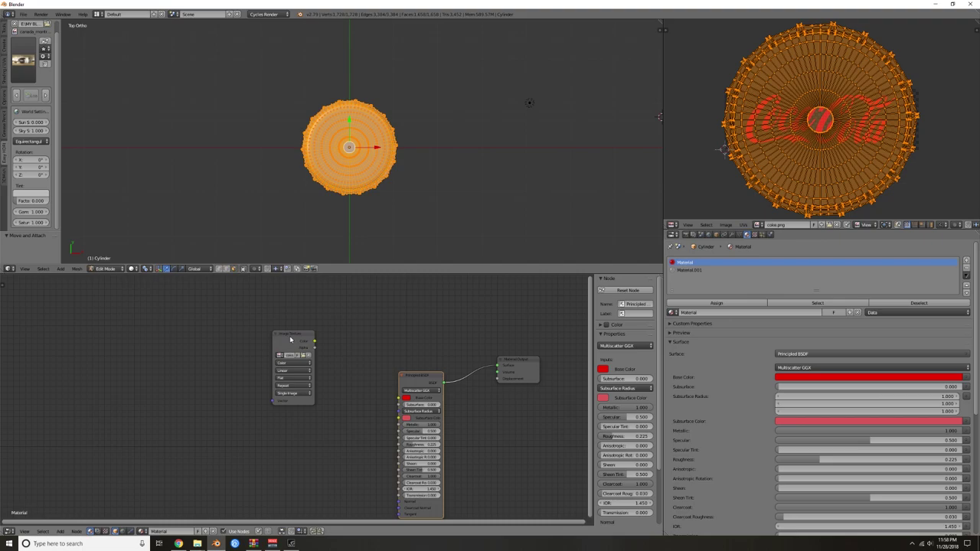
{"action": "left_click_drag", "start_coordinate": [290, 339], "coordinate": [315, 304]}
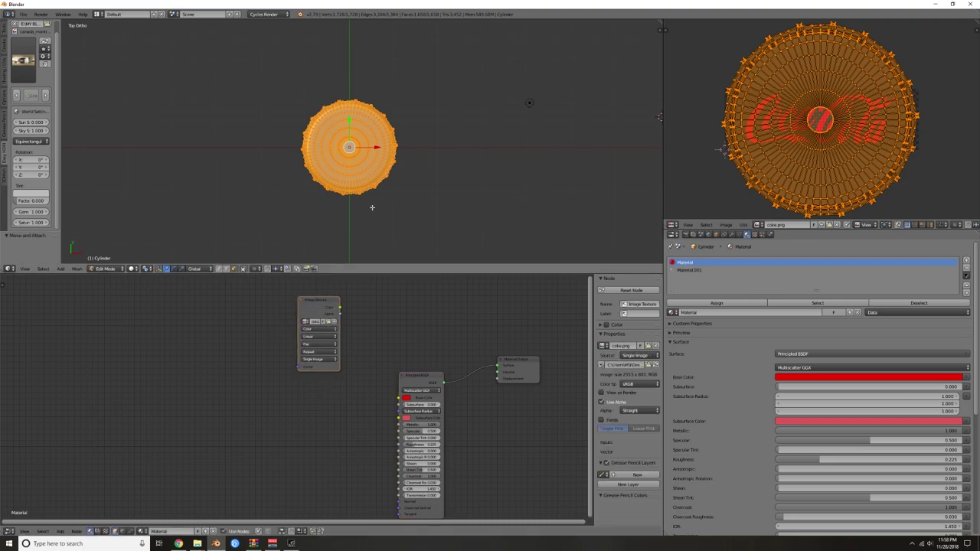
- Look at the coke image in the Coke Tutorial folder in File Explorer and return to Blender
{"action": "left_click", "coordinate": [197, 543]}
{"action": "left_click", "coordinate": [148, 503]}
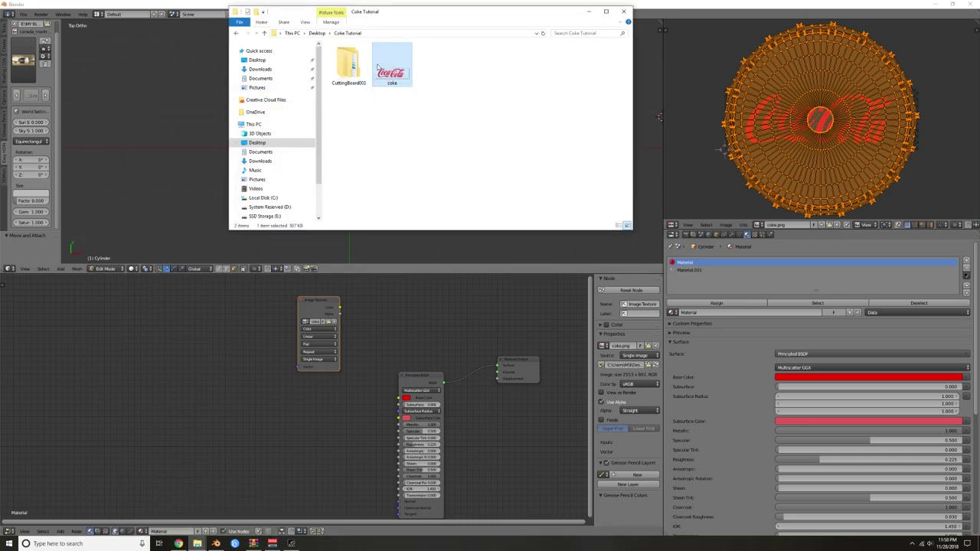
{"action": "left_click", "coordinate": [208, 5]}
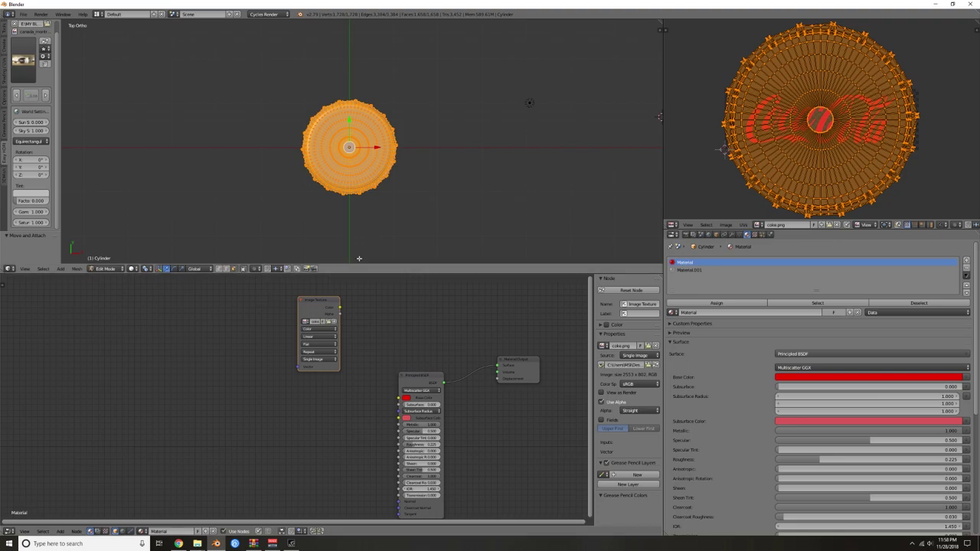
- Set the Image Texture node's color space to Non-Color Data and move the node farther from the Principled BSDF
{"action": "middle_click_drag", "start_coordinate": [397, 312], "coordinate": [382, 329]}
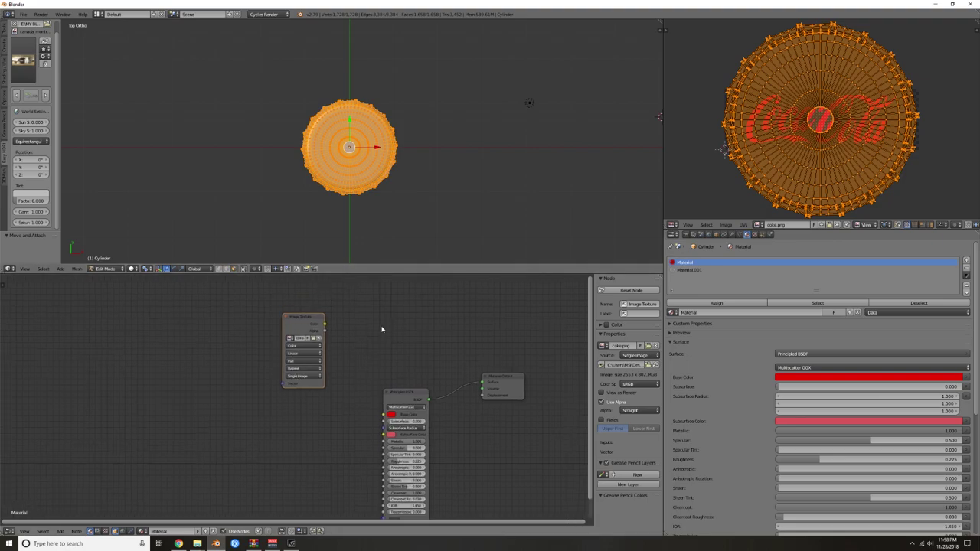
{"action": "left_click", "coordinate": [316, 345]}
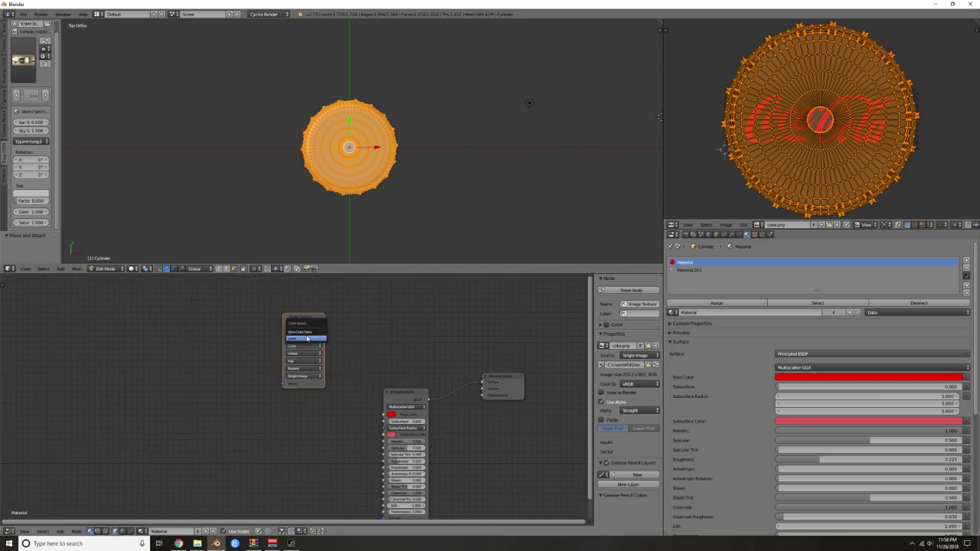
{"action": "left_click", "coordinate": [318, 337]}
{"action": "left_click_drag", "start_coordinate": [308, 316], "coordinate": [280, 314]}
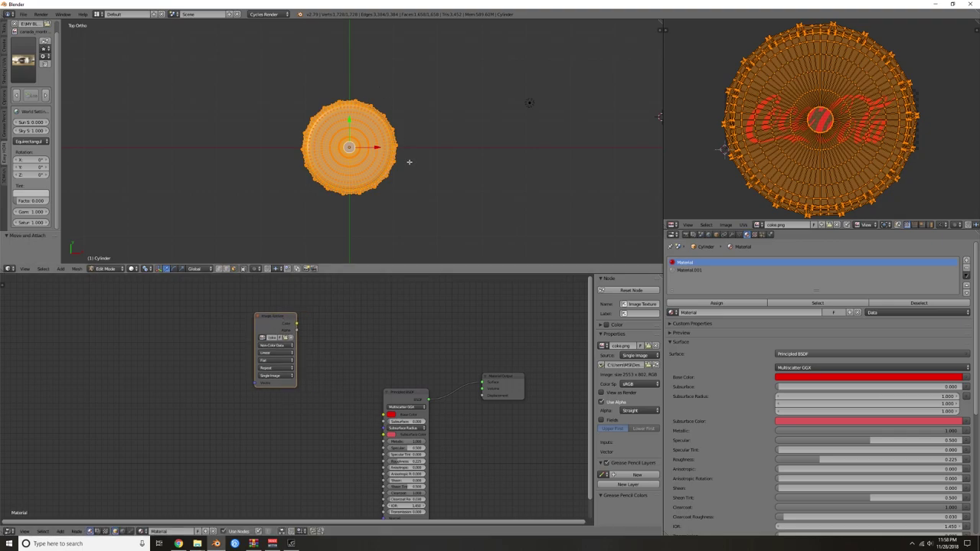
- Leave Edit Mode and preview the cap in rendered shading from an angled view
{"action": "middle_click_drag", "start_coordinate": [410, 162], "coordinate": [417, 138]}
{"action": "key", "text": "Tab"}
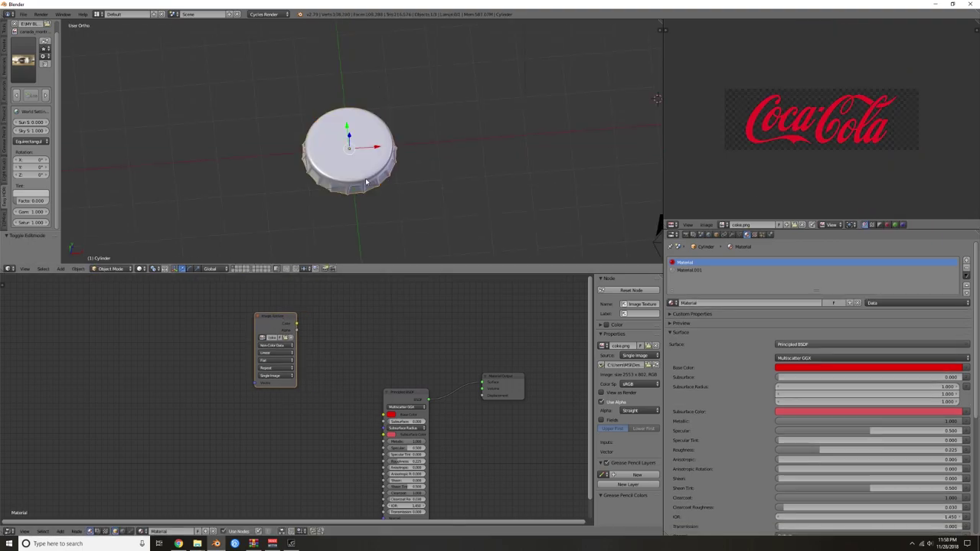
{"action": "scroll", "coordinate": [365, 181], "scroll_direction": "up", "scroll_amount": 2}
{"action": "key", "text": "shift+z"}
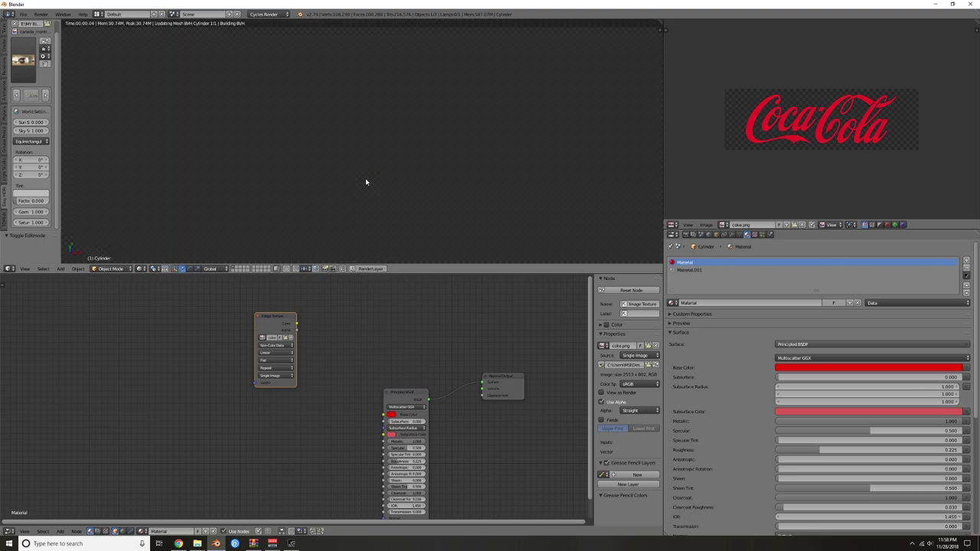
{"action": "middle_click_drag", "start_coordinate": [388, 183], "coordinate": [383, 175]}
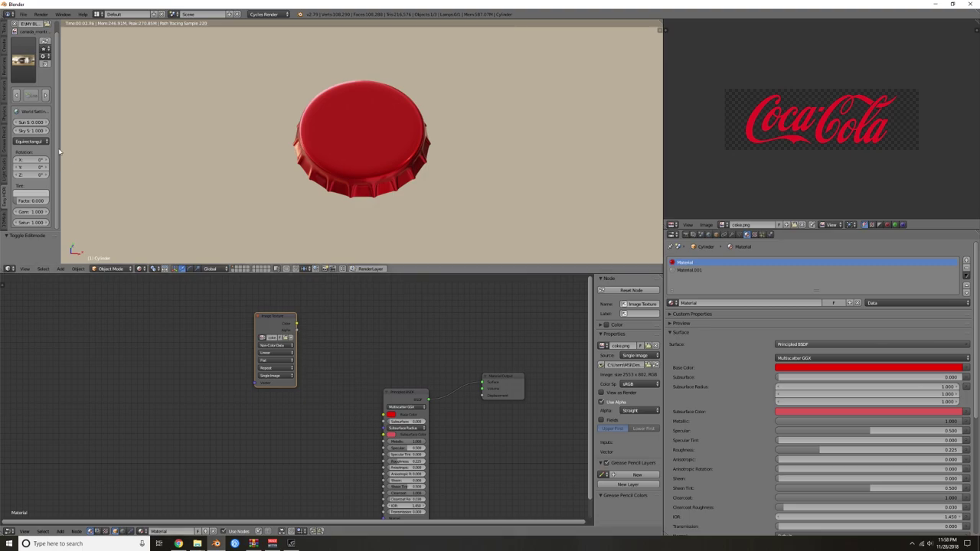
- Check in the User Preferences add-ons whether Node Wrangler is enabled, searching for "node"
{"action": "left_click", "coordinate": [23, 14]}
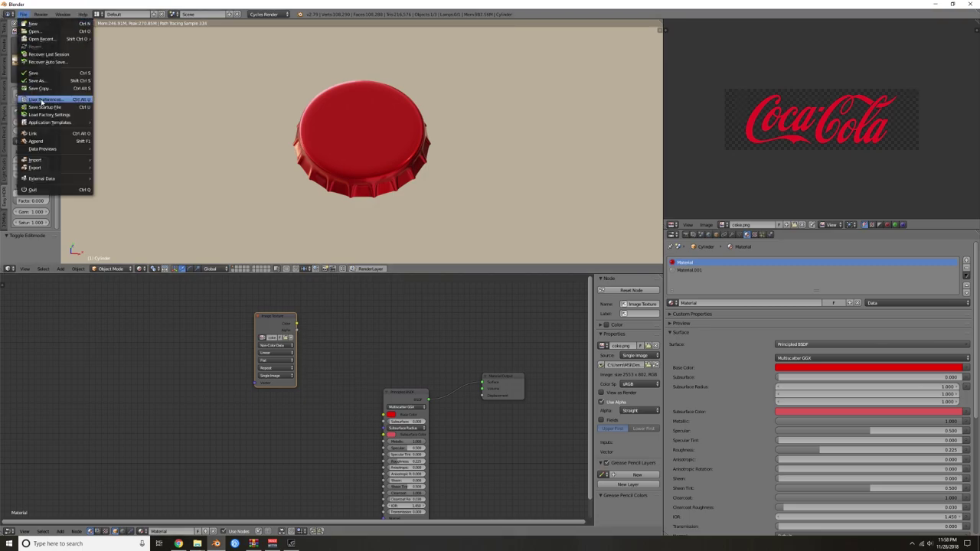
{"action": "left_click", "coordinate": [46, 99]}
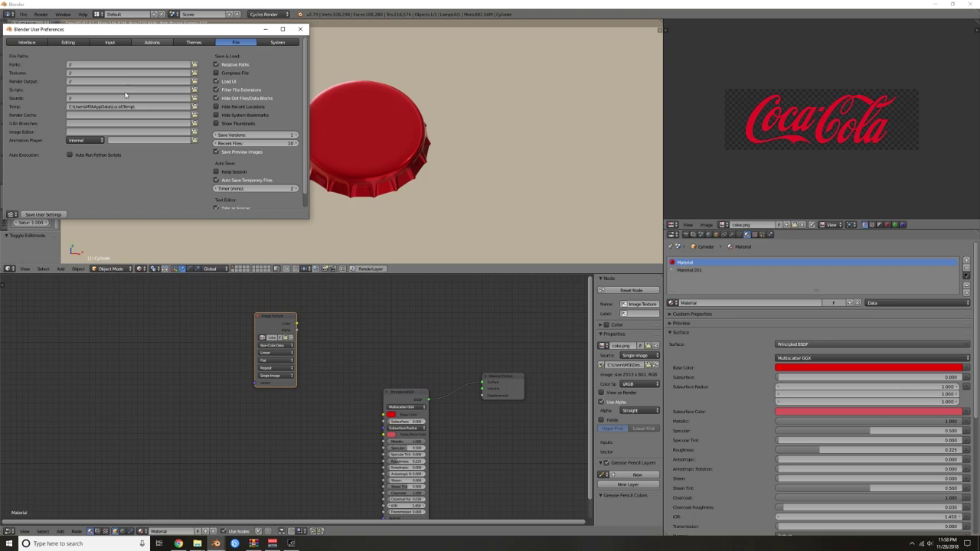
{"action": "left_click", "coordinate": [153, 42]}
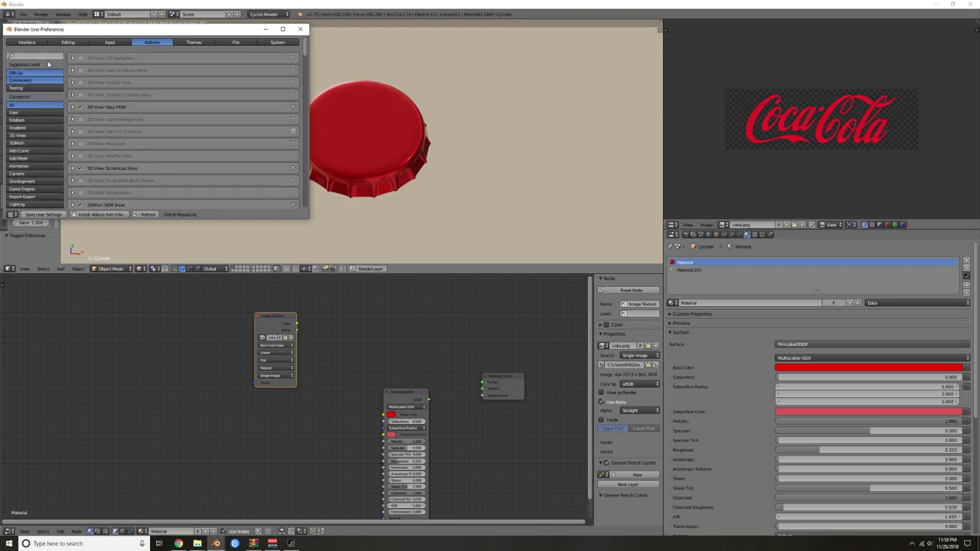
{"action": "type", "text": "node"}
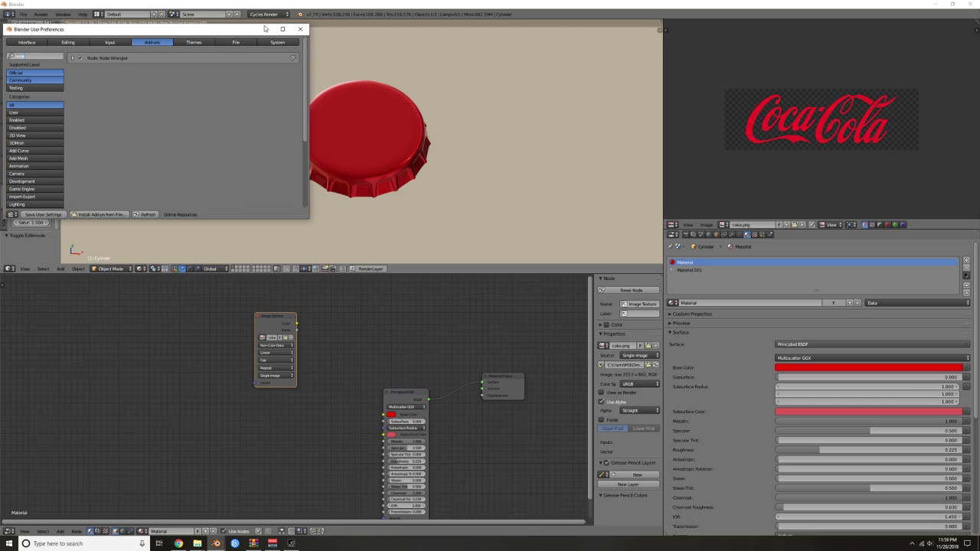
{"action": "left_click", "coordinate": [300, 29]}
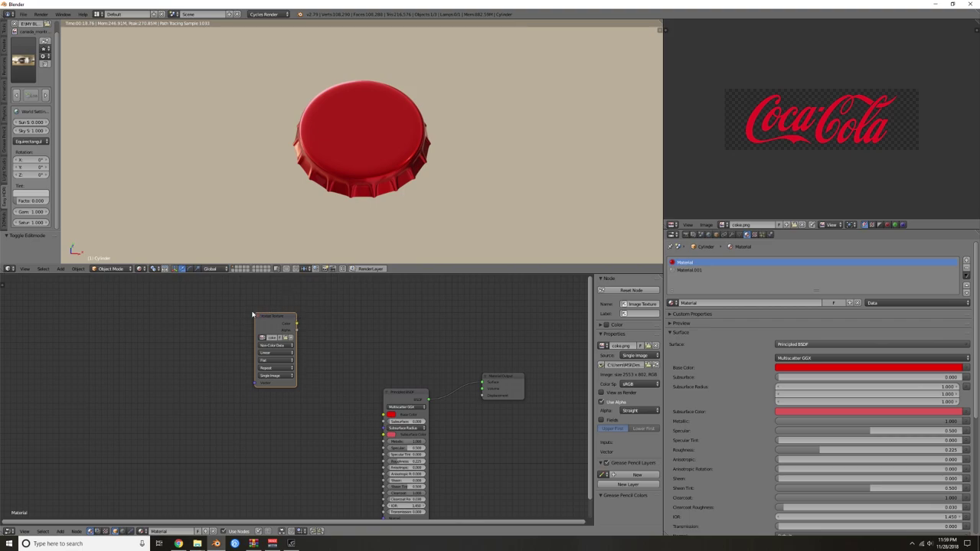
- Preview the coke.png Image Texture on the cap through Node Wrangler's emission viewer, seen from the top
{"action": "left_click", "coordinate": [274, 317], "text": "ctrl+shift"}
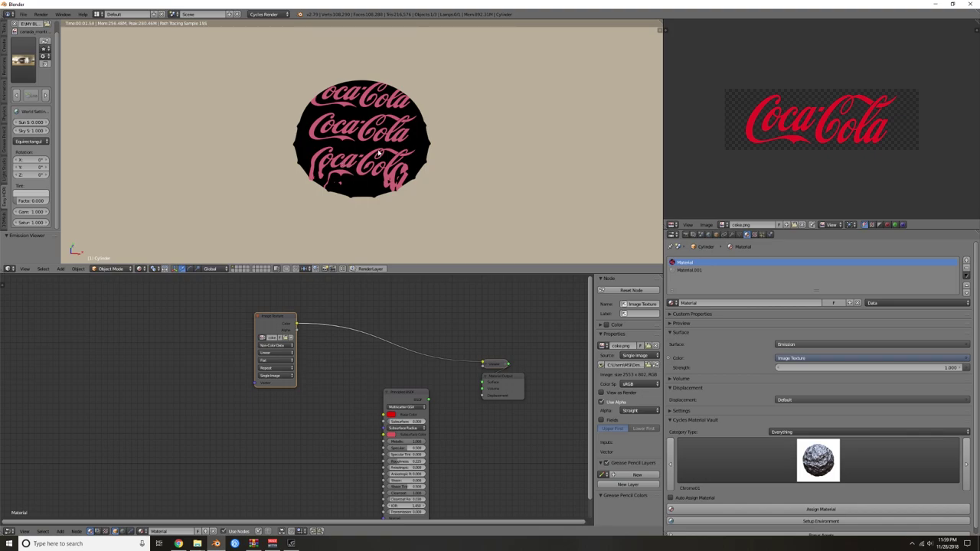
{"action": "key", "text": "KP_7"}
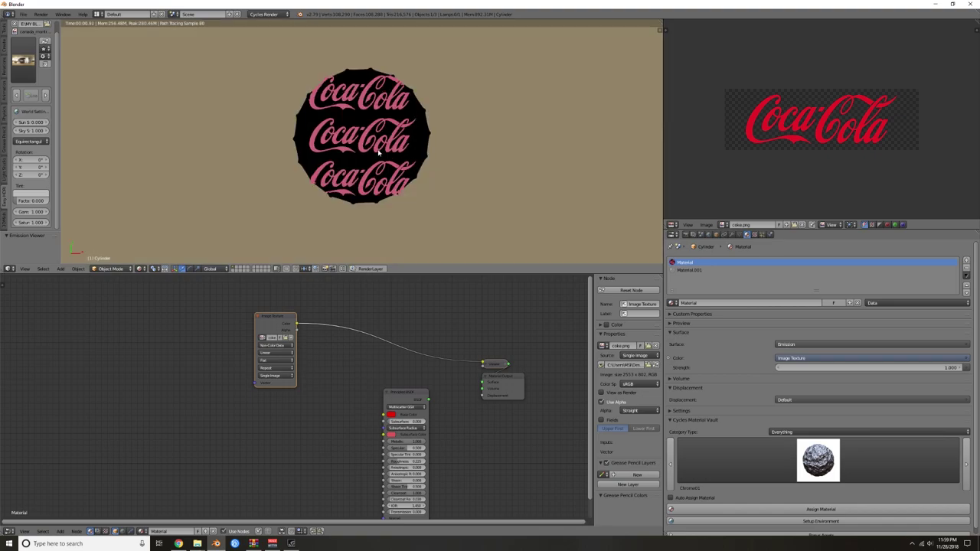
- Add Texture Coordinate and Mapping nodes to the Image Texture and enable the Mapping node's Min and Max limits
{"action": "left_click", "coordinate": [279, 318]}
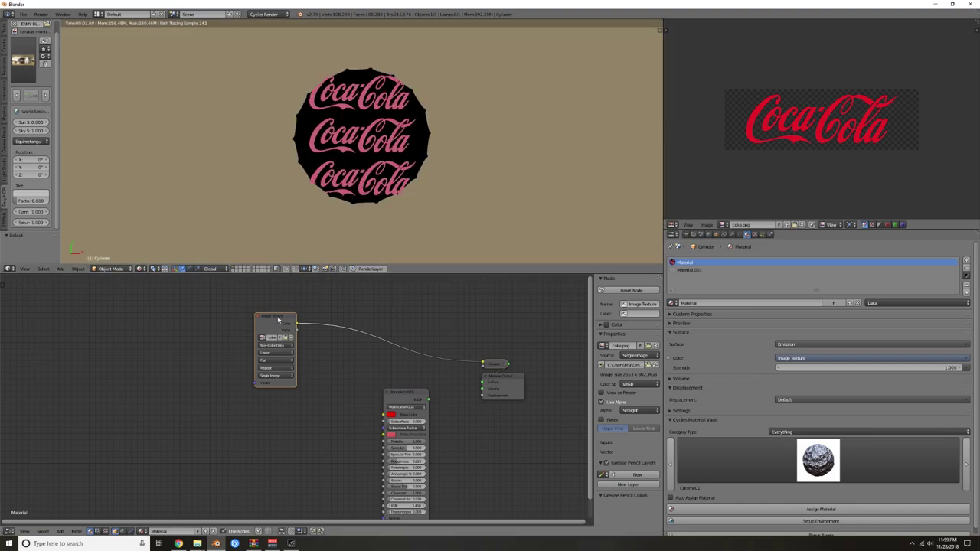
{"action": "key", "text": "ctrl+t"}
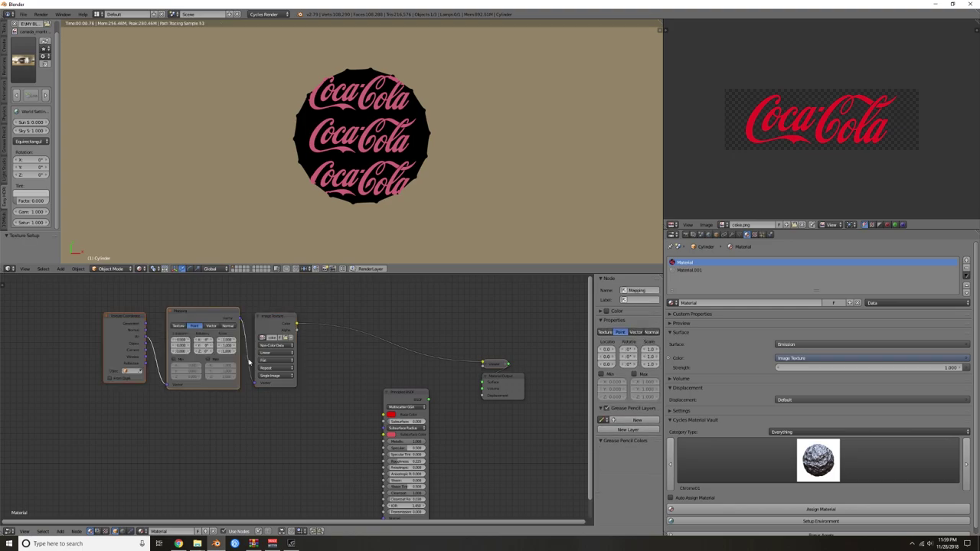
{"action": "middle_click_drag", "start_coordinate": [248, 361], "coordinate": [301, 363]}
{"action": "left_click", "coordinate": [228, 363]}
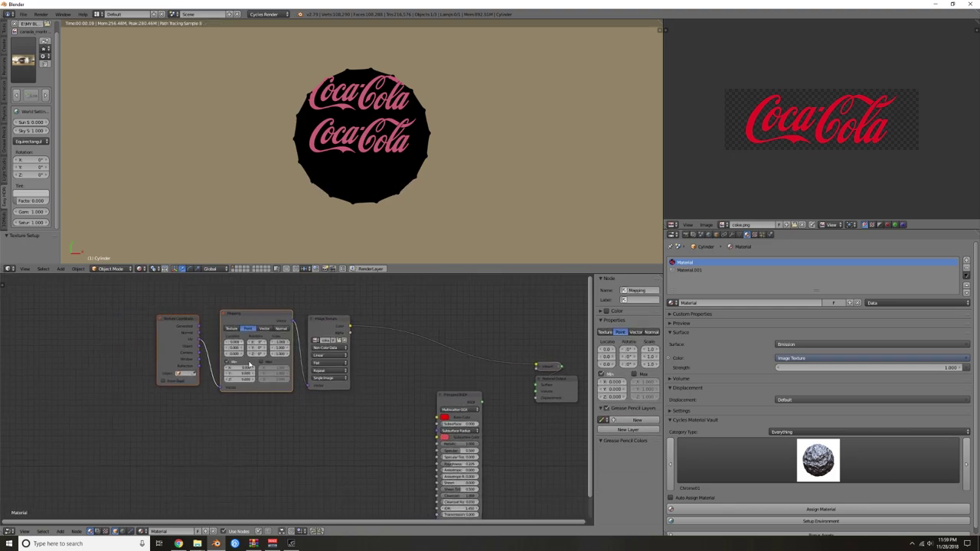
{"action": "left_click", "coordinate": [261, 363]}
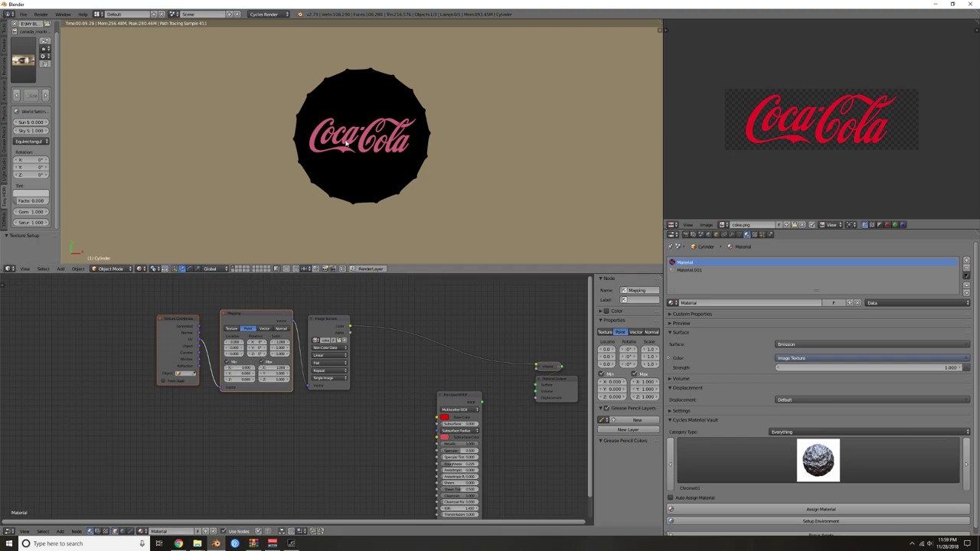
- Enter Edit Mode on the cap to show its UV layout over the logo
{"action": "key", "text": "Tab"}
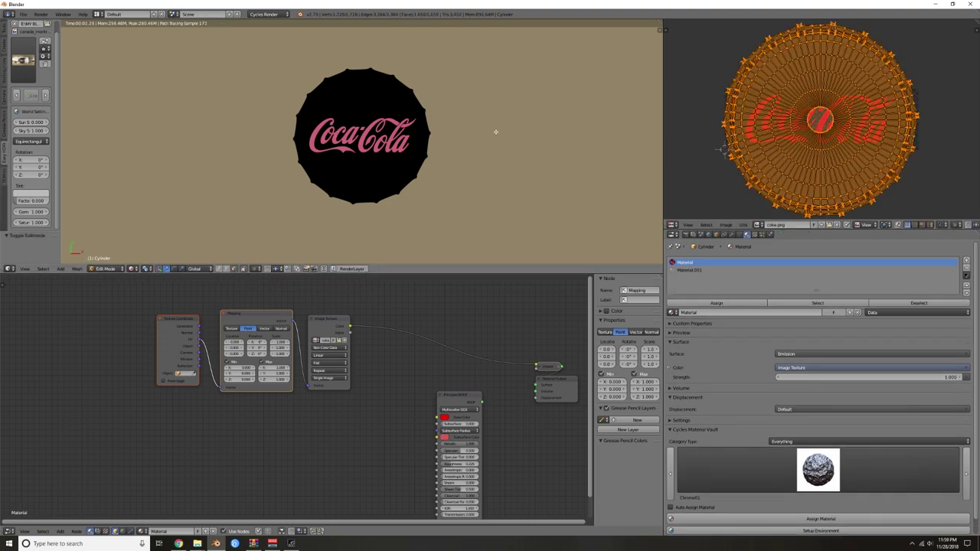
- Scale the bottle cap's UVs down to about 0.963 over the logo image and return to Object Mode in top view
{"action": "key", "text": "s"}
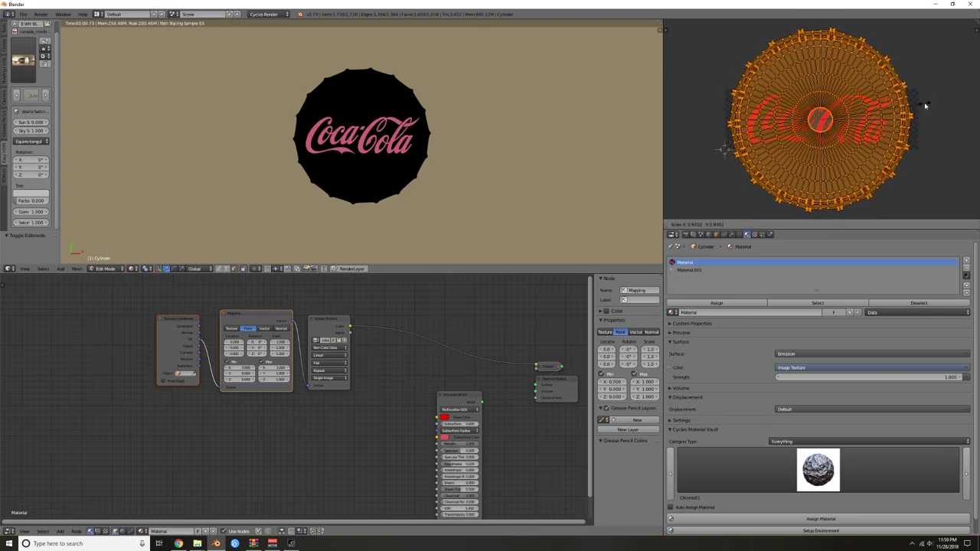
{"action": "left_click", "coordinate": [931, 103]}
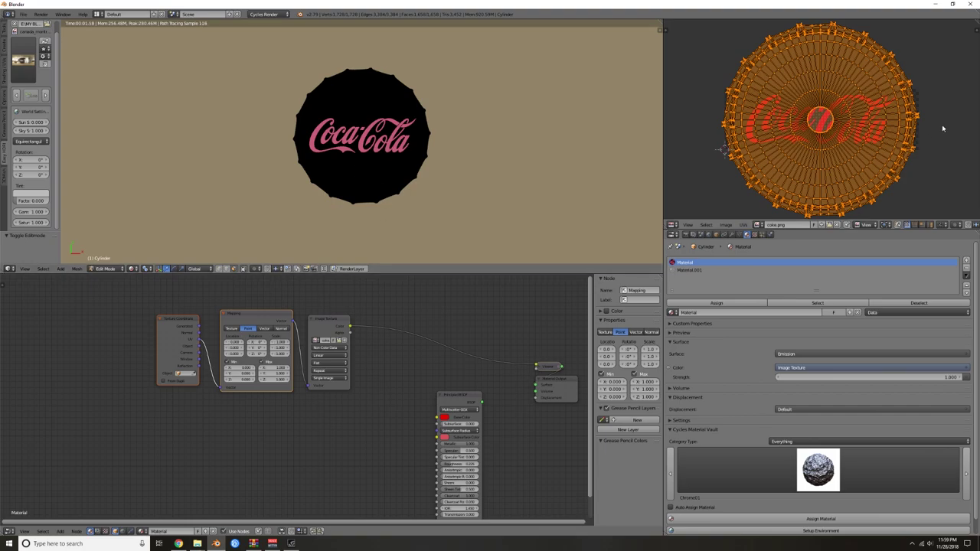
{"action": "key", "text": "s"}
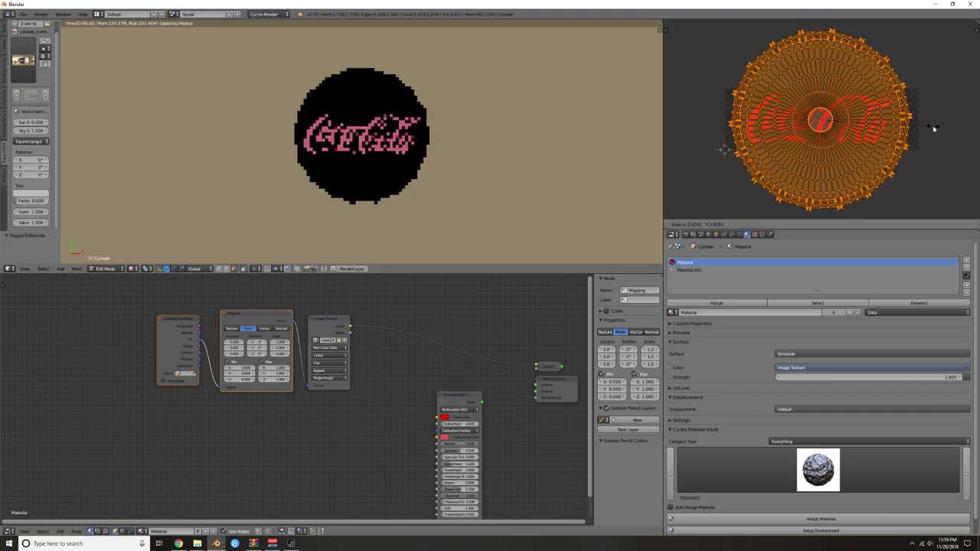
{"action": "left_click", "coordinate": [937, 128]}
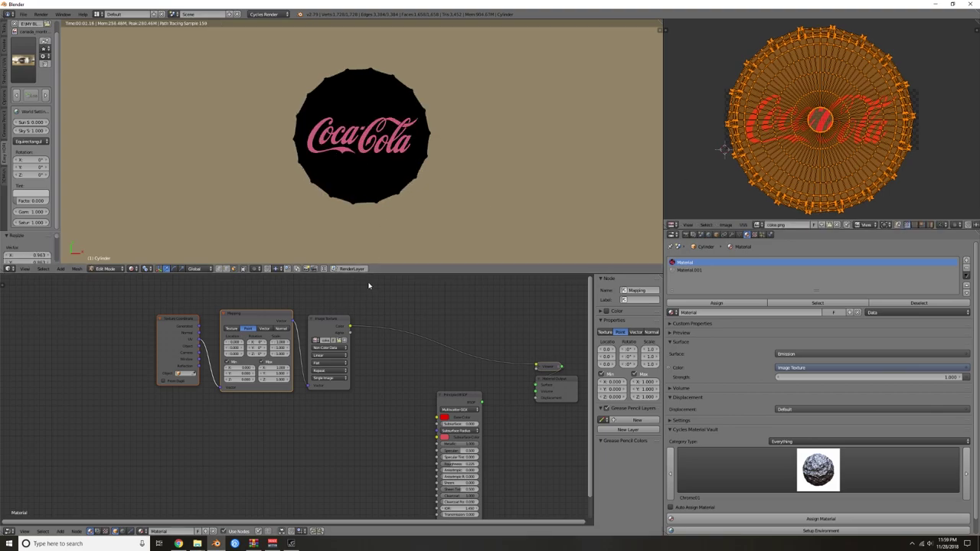
{"action": "middle_click_drag", "start_coordinate": [343, 176], "coordinate": [380, 162]}
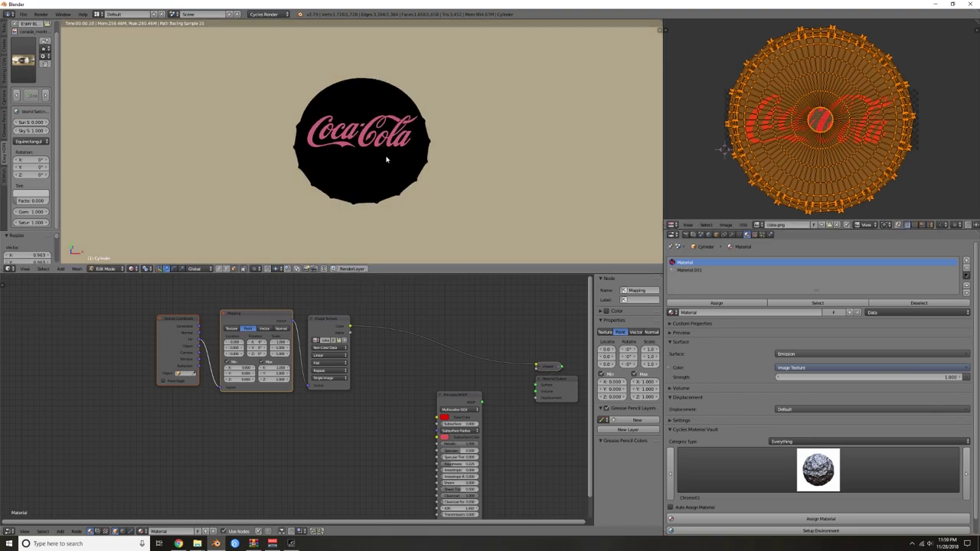
{"action": "key", "text": "Tab"}
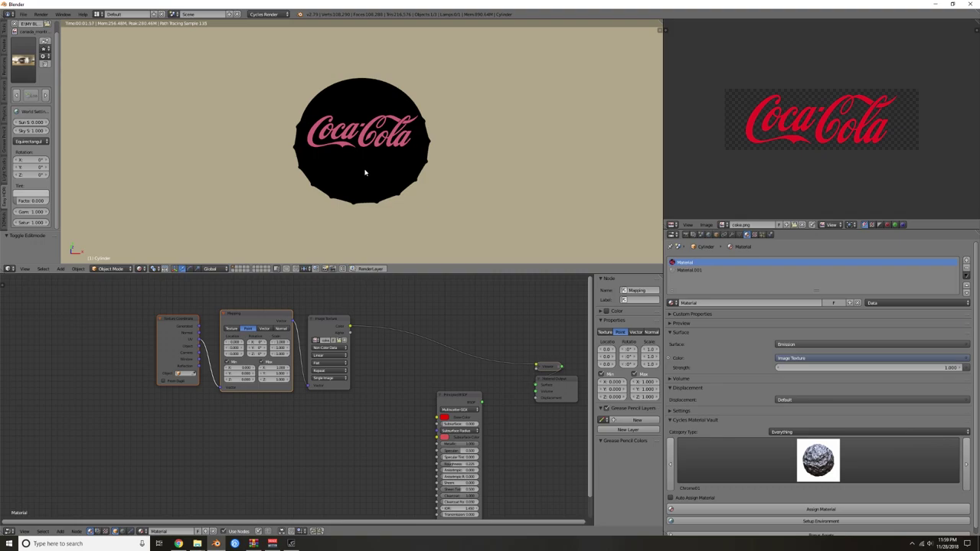
{"action": "key", "text": "KP_7"}
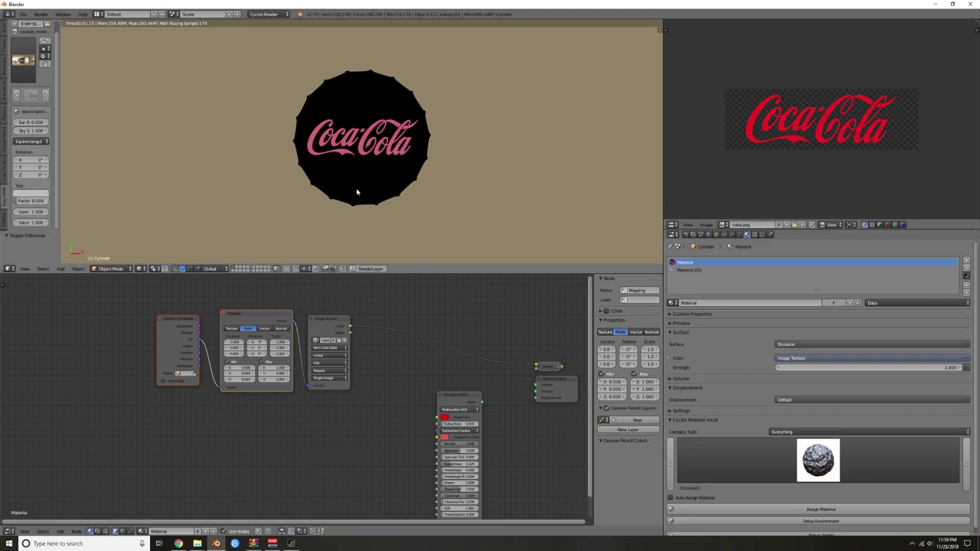
- Add a ColorRamp node on the Image Texture's color link
{"action": "left_click", "coordinate": [323, 321]}
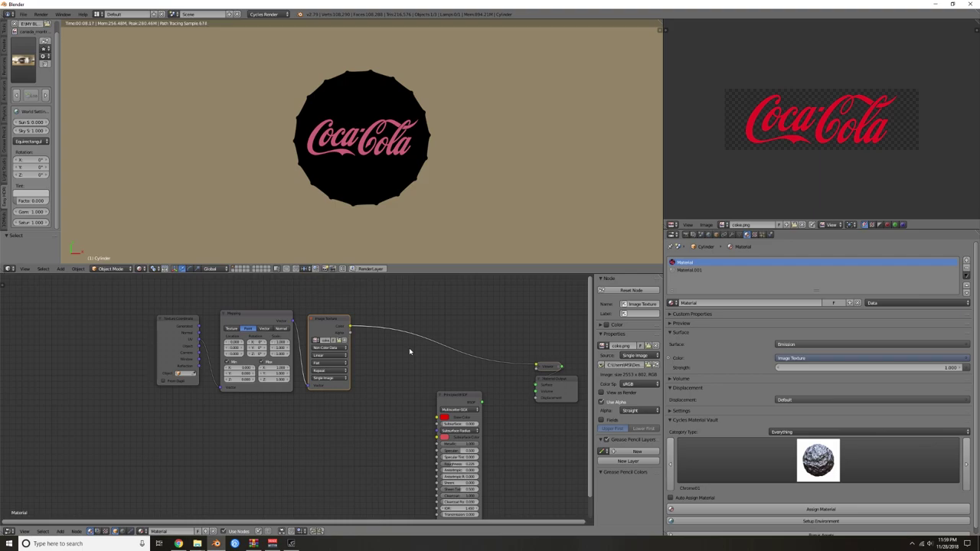
{"action": "key", "text": "shift+a"}
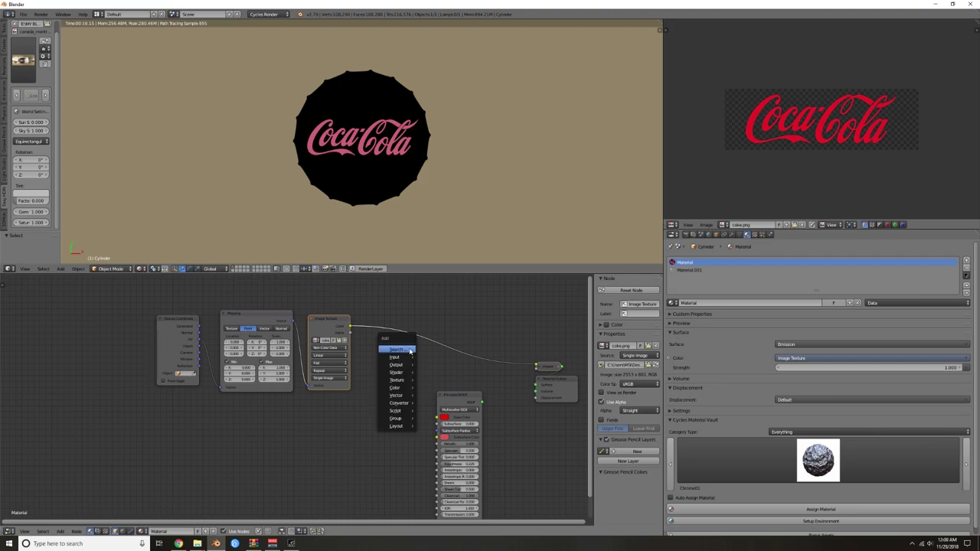
{"action": "left_click", "coordinate": [408, 349]}
{"action": "type", "text": "ram"}
{"action": "key", "text": "Down"}
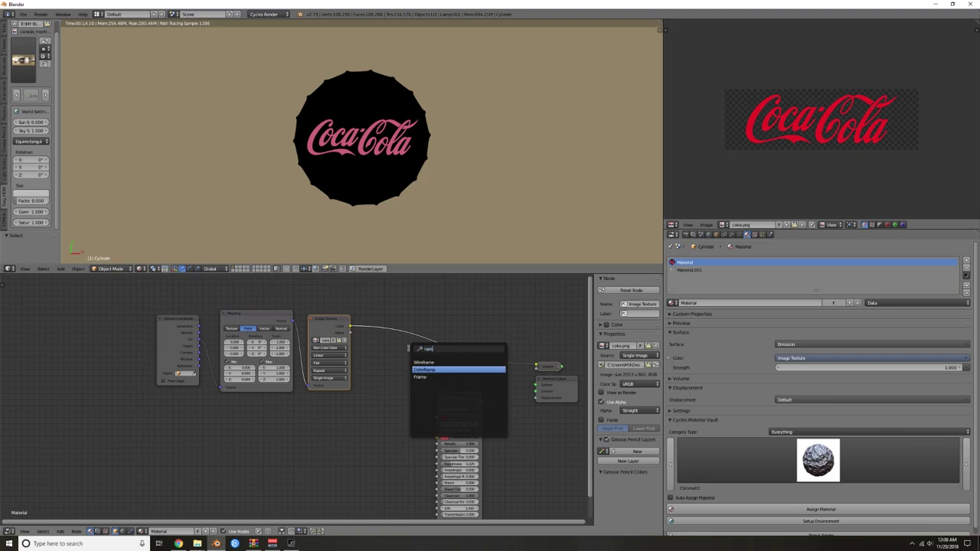
{"action": "key", "text": "Return"}
{"action": "left_click", "coordinate": [404, 325]}
- Preview the ColorRamp output on the cap and set its white stop to position 0.223
{"action": "left_click", "coordinate": [397, 309], "text": "ctrl+shift"}
{"action": "left_click", "coordinate": [398, 309], "text": "ctrl+shift"}
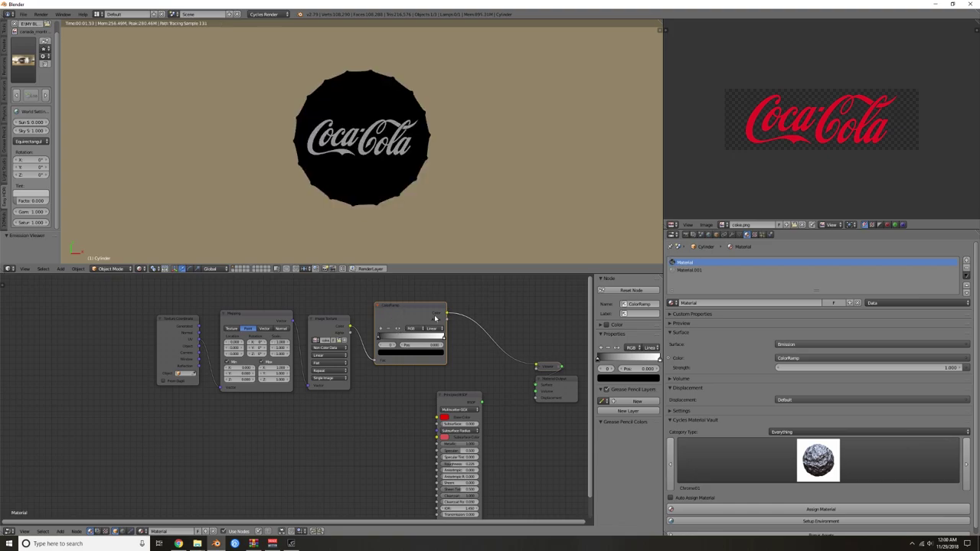
{"action": "mouse_move", "coordinate": [380, 337]}
{"action": "left_mouse_down"}
{"action": "mouse_move", "coordinate": [432, 338]}
{"action": "mouse_move", "coordinate": [393, 336]}
{"action": "left_mouse_up"}
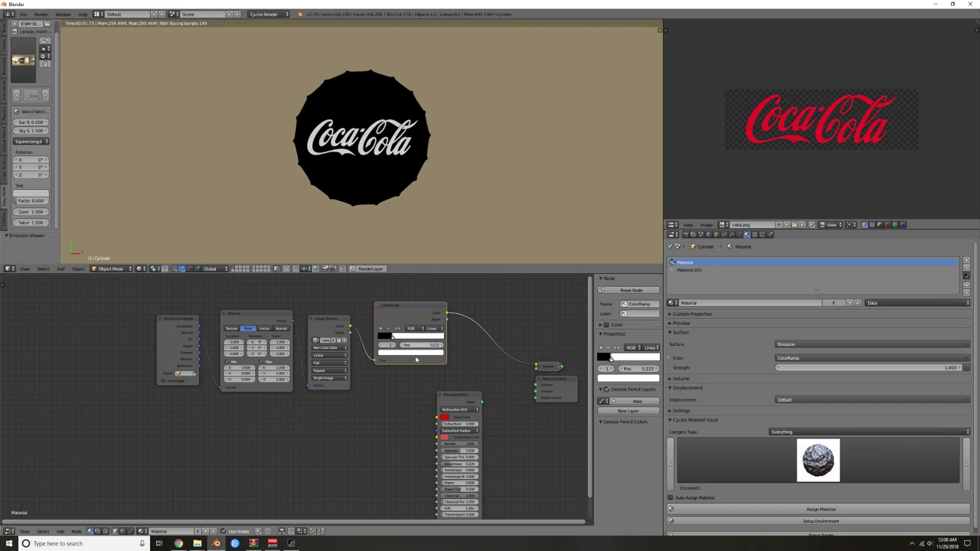
- Move the red Principled BSDF node lower, duplicate it beside the original, and set the copy's metallic to 0
{"action": "scroll", "coordinate": [450, 402], "scroll_direction": "down", "scroll_amount": 1}
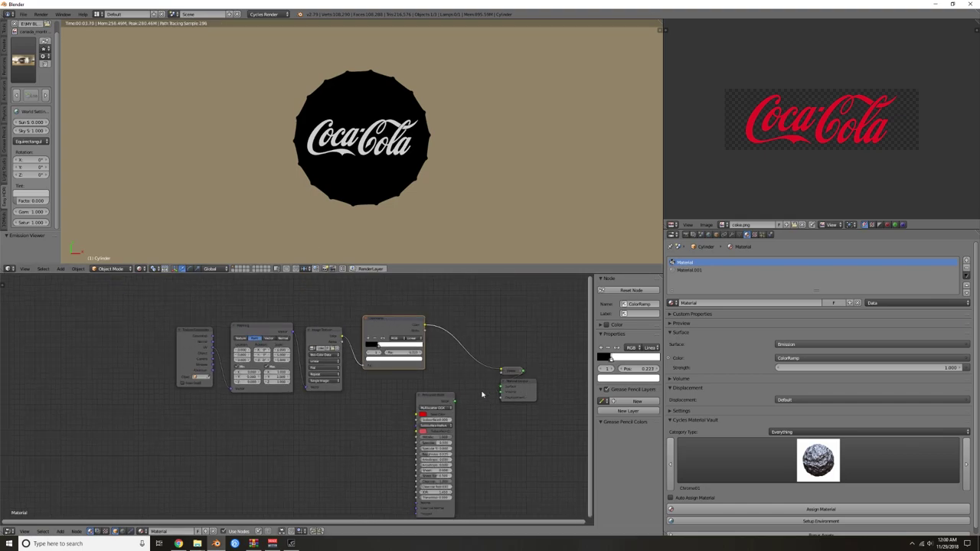
{"action": "scroll", "coordinate": [473, 404], "scroll_direction": "down", "scroll_amount": 2}
{"action": "middle_click_drag", "start_coordinate": [457, 416], "coordinate": [467, 417]}
{"action": "left_click_drag", "start_coordinate": [428, 399], "coordinate": [438, 415]}
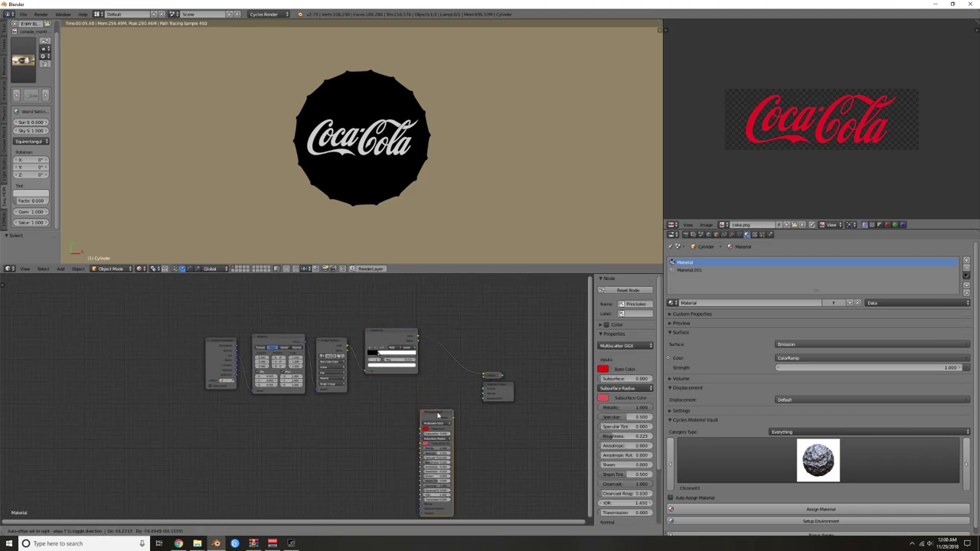
{"action": "key", "text": "shift+d"}
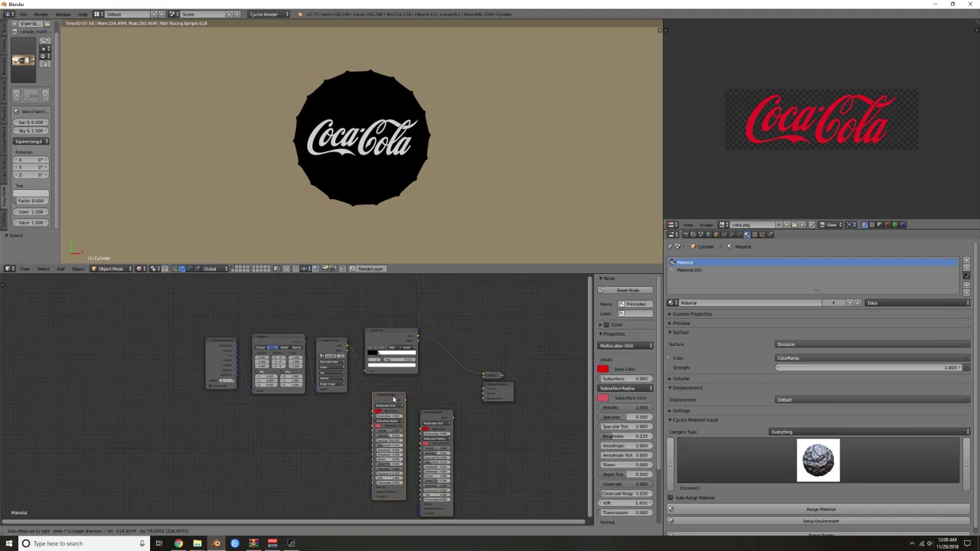
{"action": "left_click", "coordinate": [394, 399]}
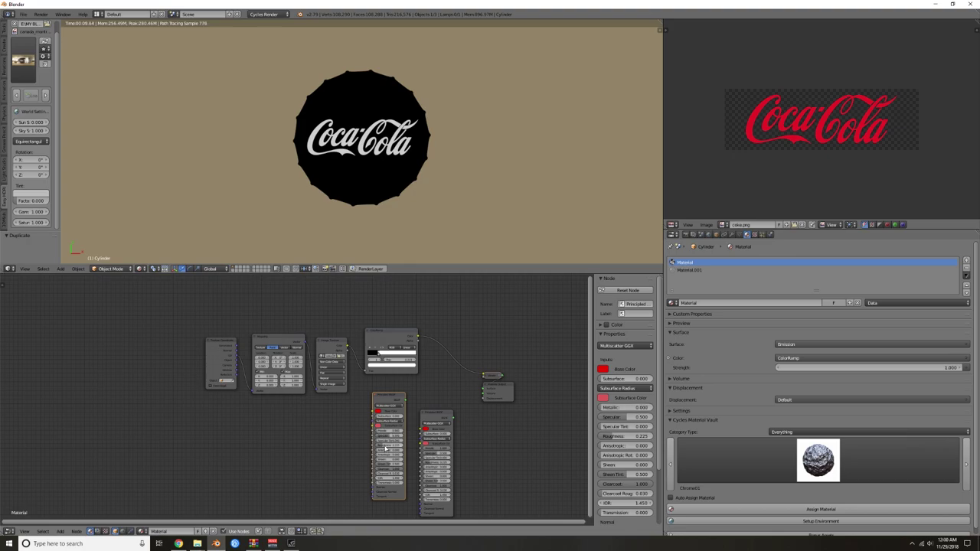
- Set the duplicated Principled BSDF's base color to white with all RGB channels at 1
{"action": "scroll", "coordinate": [386, 448], "scroll_direction": "up", "scroll_amount": 1}
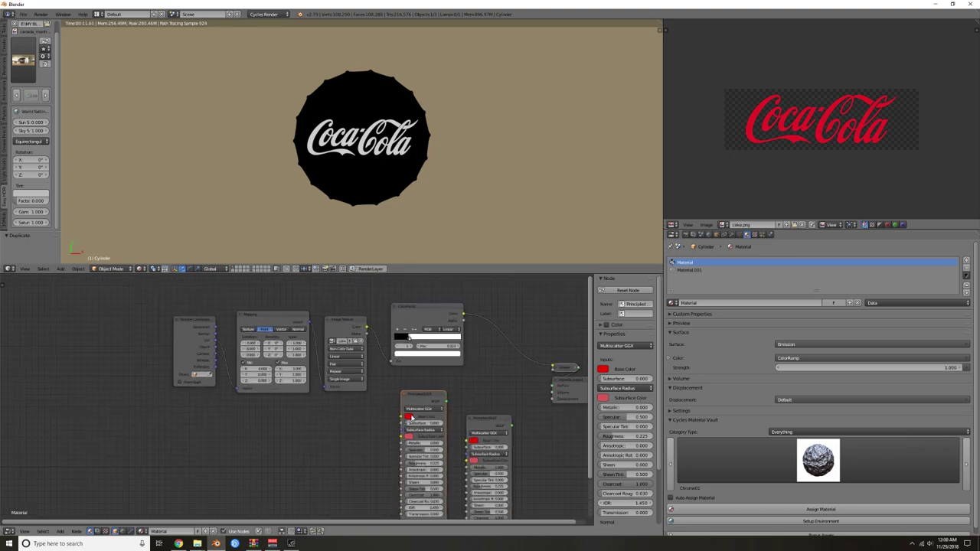
{"action": "left_click", "coordinate": [409, 417]}
{"action": "left_click_drag", "start_coordinate": [438, 389], "coordinate": [430, 401]}
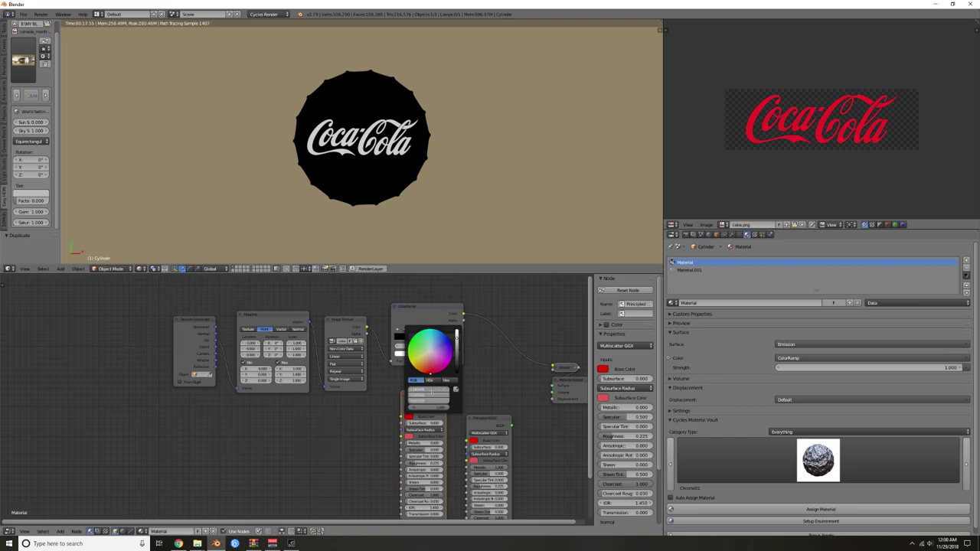
{"action": "type", "text": "1"}
{"action": "key", "text": "Return"}
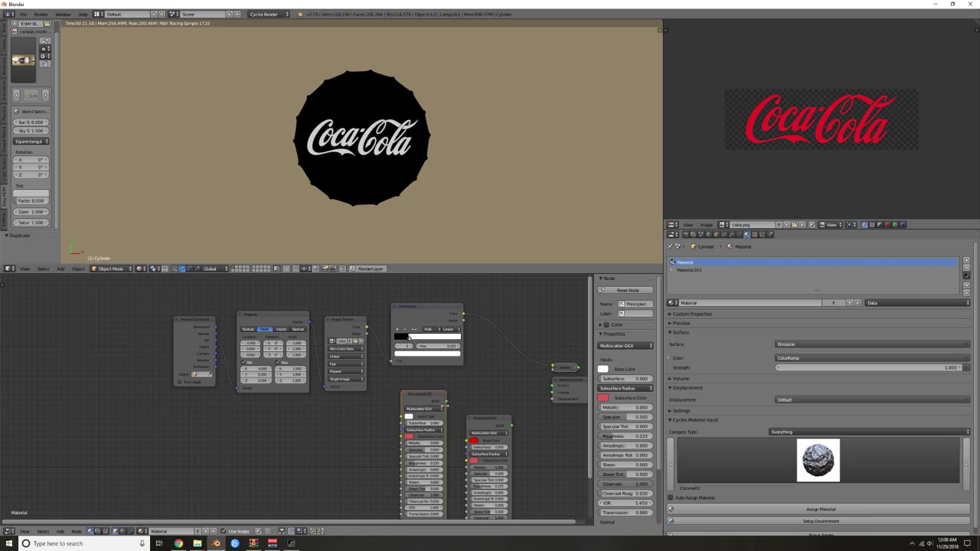
- Combine the white and red Principled BSDF nodes in a Mix Shader placed before the Material Output
{"action": "left_click_drag", "start_coordinate": [437, 399], "coordinate": [435, 393]}
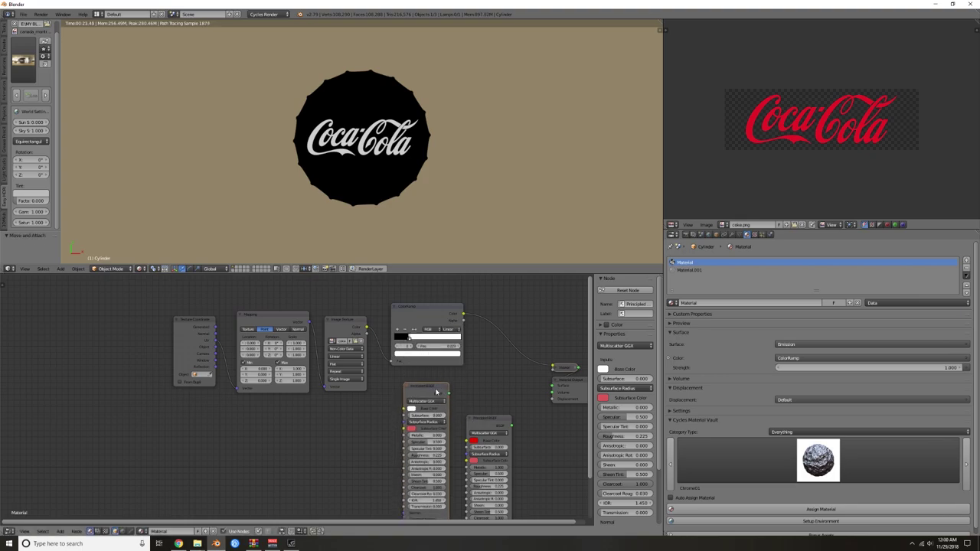
{"action": "key", "text": "a"}
{"action": "right_click_drag", "start_coordinate": [443, 391], "coordinate": [481, 421], "text": "ctrl+shift"}
{"action": "left_click_drag", "start_coordinate": [548, 410], "coordinate": [513, 374]}
{"action": "left_click_drag", "start_coordinate": [523, 349], "coordinate": [531, 341]}
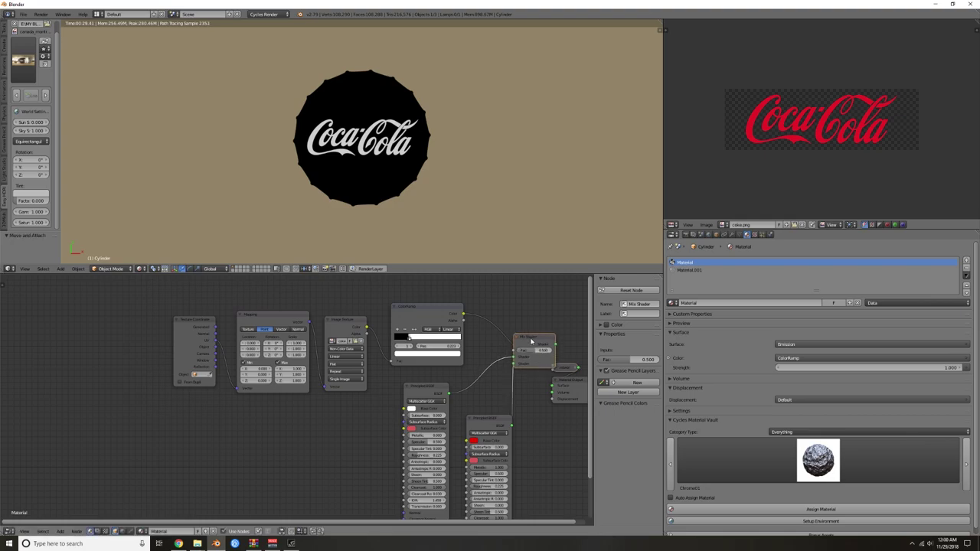
- Drive the Mix Shader's factor with the ColorRamp color and feed the mix into the Material Output surface, deleting the viewer node
{"action": "left_click_drag", "start_coordinate": [462, 315], "coordinate": [569, 348]}
{"action": "scroll", "coordinate": [566, 390], "scroll_direction": "down", "scroll_amount": 1}
{"action": "left_click", "coordinate": [508, 374]}
{"action": "key", "text": "x"}
- Swap the Mix Shader's two shader inputs so the logo uses the white shader, and check the cap at an angle
{"action": "left_click_drag", "start_coordinate": [468, 365], "coordinate": [471, 372]}
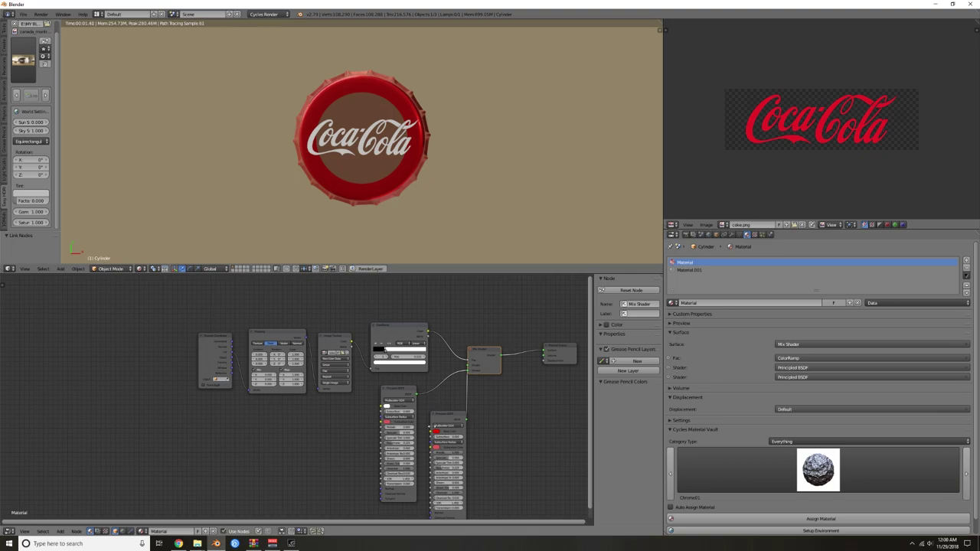
{"action": "middle_click_drag", "start_coordinate": [393, 193], "coordinate": [386, 170]}
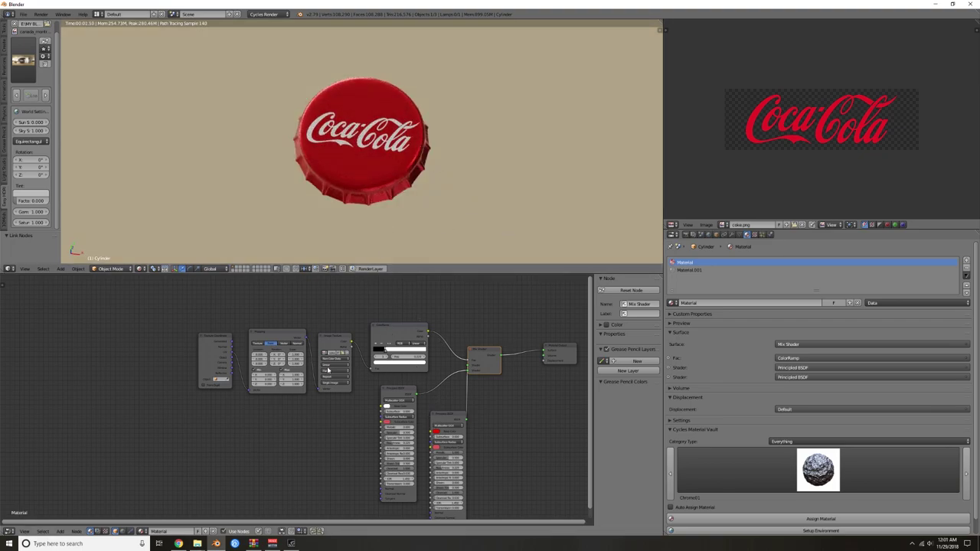
- Maximize the node editor, space out the two Principled BSDF nodes and the Mix Shader, and restore the full layout
{"action": "middle_click_drag", "start_coordinate": [454, 408], "coordinate": [426, 389]}
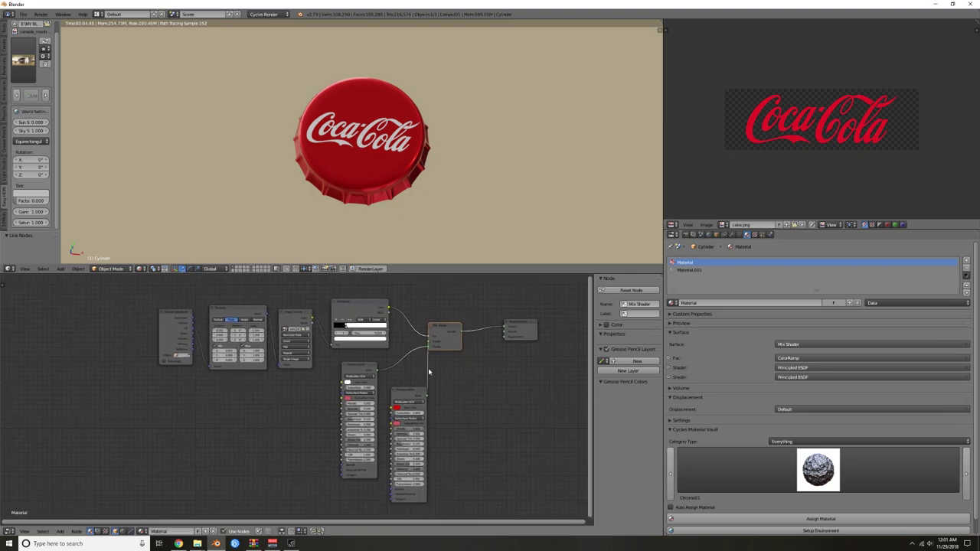
{"action": "key", "text": "shift+space"}
{"action": "middle_click_drag", "start_coordinate": [578, 260], "coordinate": [507, 279]}
{"action": "left_click_drag", "start_coordinate": [527, 228], "coordinate": [499, 213]}
{"action": "left_click_drag", "start_coordinate": [614, 282], "coordinate": [590, 259]}
{"action": "left_click_drag", "start_coordinate": [681, 150], "coordinate": [707, 187]}
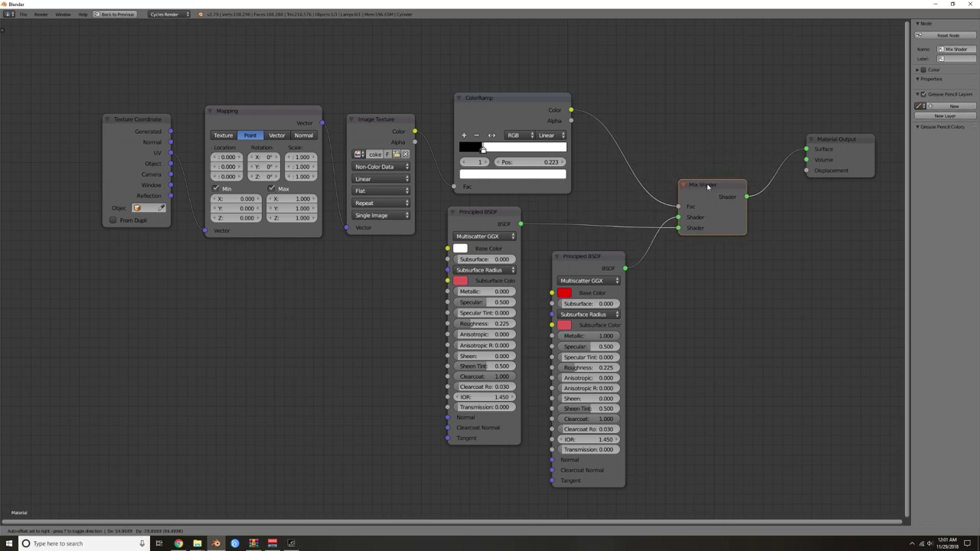
{"action": "left_click", "coordinate": [525, 100]}
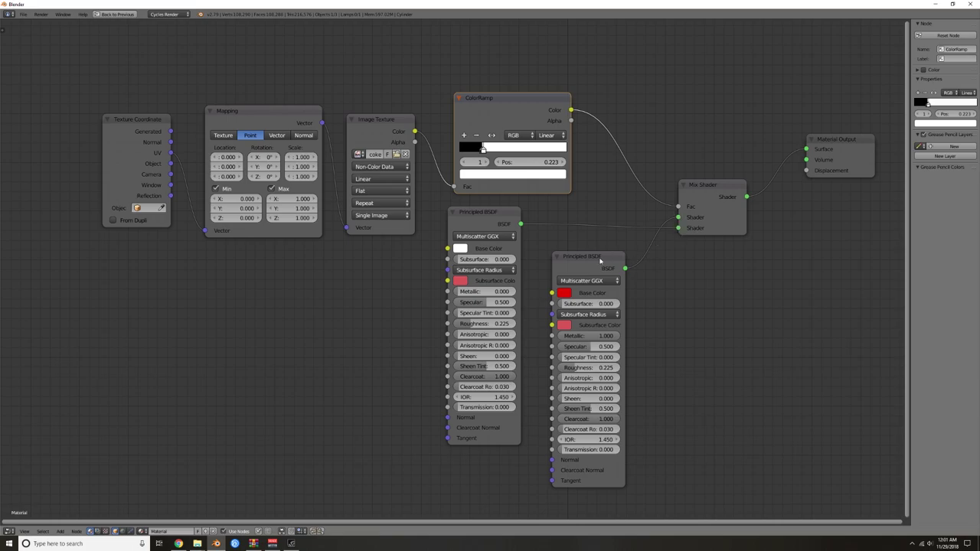
{"action": "key", "text": "ctrl+space"}
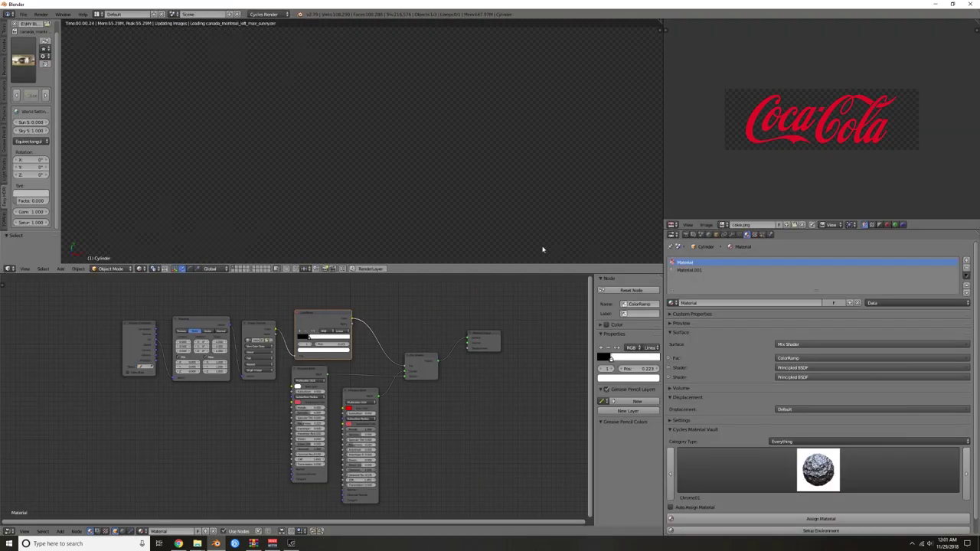
- Switch the 3D viewport to solid shading and show the whole cap together with the camera
{"action": "middle_click_drag", "start_coordinate": [419, 203], "coordinate": [419, 178]}
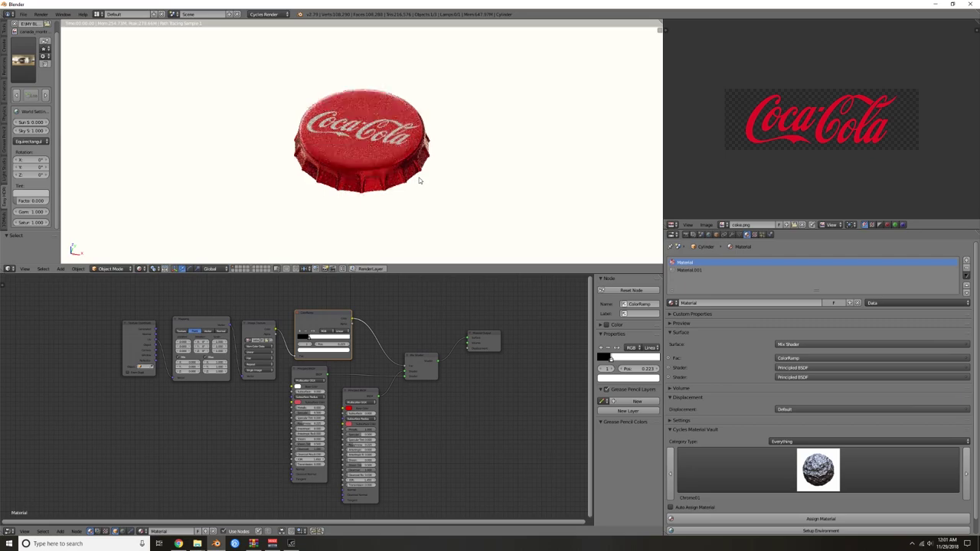
{"action": "scroll", "coordinate": [409, 167], "scroll_direction": "down", "scroll_amount": 2}
{"action": "key", "text": "shift+z"}
{"action": "scroll", "coordinate": [410, 167], "scroll_direction": "down", "scroll_amount": 1}
{"action": "scroll", "coordinate": [410, 162], "scroll_direction": "up", "scroll_amount": 1}
{"action": "scroll", "coordinate": [409, 162], "scroll_direction": "down", "scroll_amount": 1}
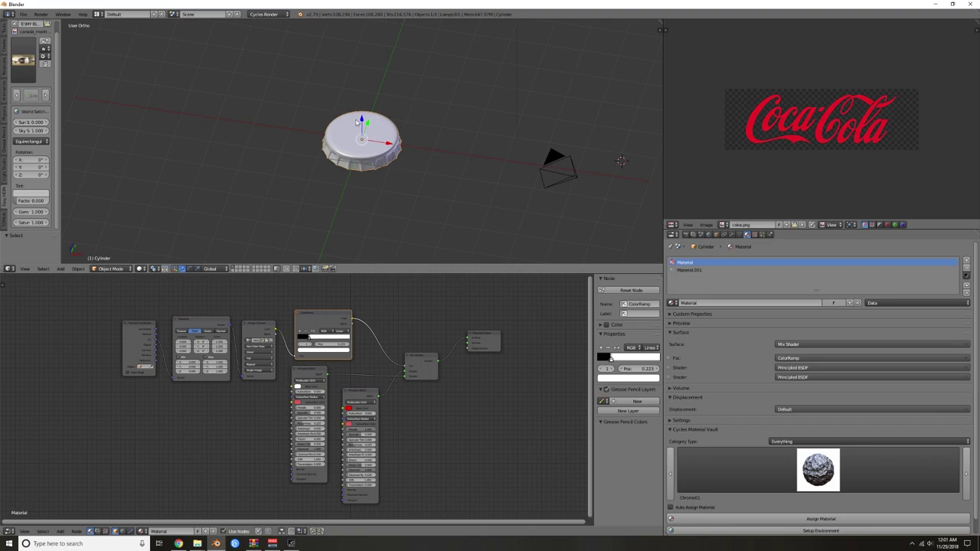
{"action": "scroll", "coordinate": [415, 163], "scroll_direction": "down", "scroll_amount": 1}
{"action": "middle_click_drag", "start_coordinate": [404, 151], "coordinate": [415, 163]}
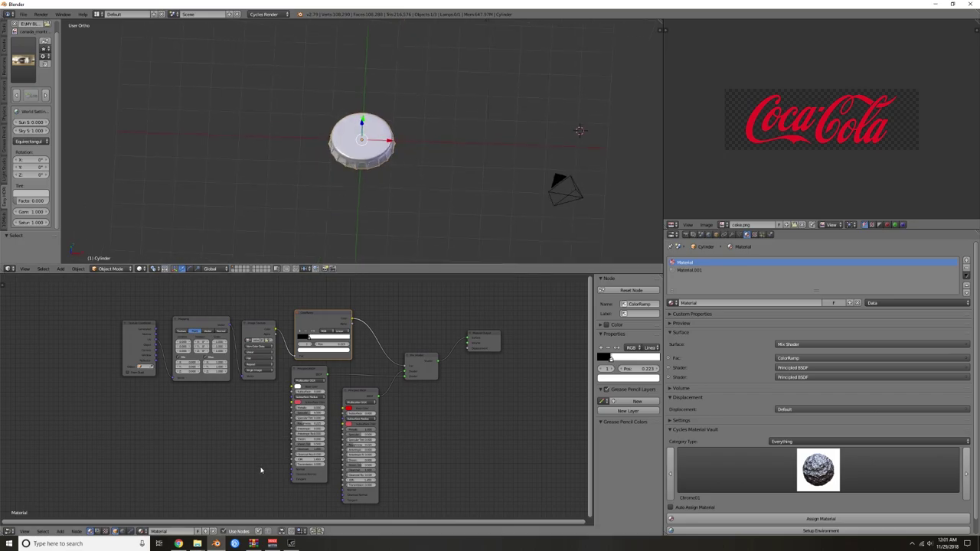
- Switch to the Poliigon site in Chrome and open the Cutting Board 003 model from the free assets
{"action": "left_click", "coordinate": [178, 543]}
{"action": "left_click", "coordinate": [49, 8]}
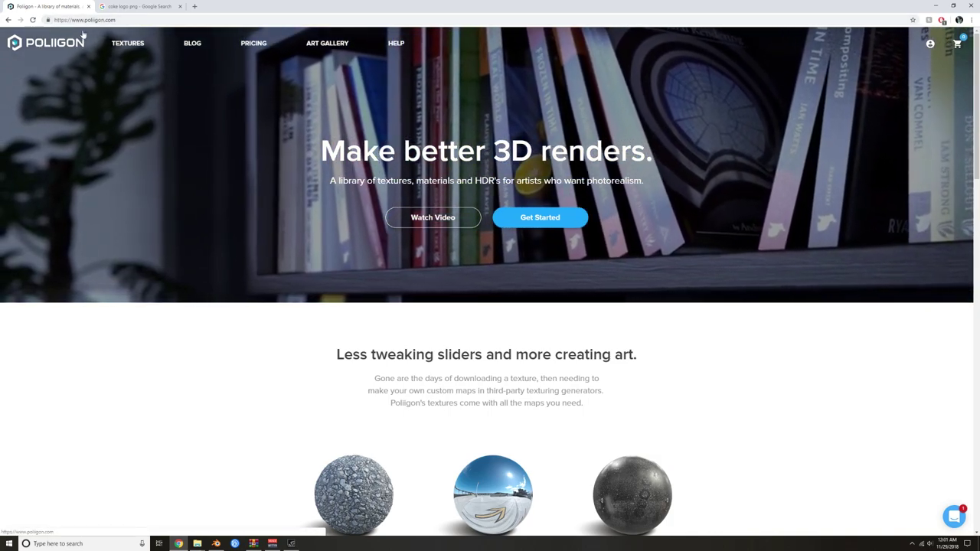
{"action": "mouse_move", "coordinate": [95, 38]}
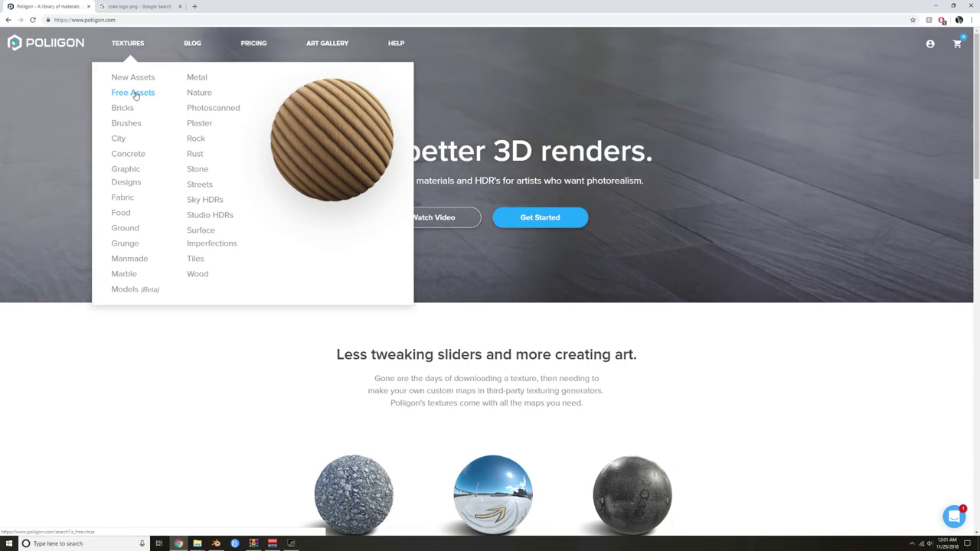
{"action": "left_click", "coordinate": [134, 93]}
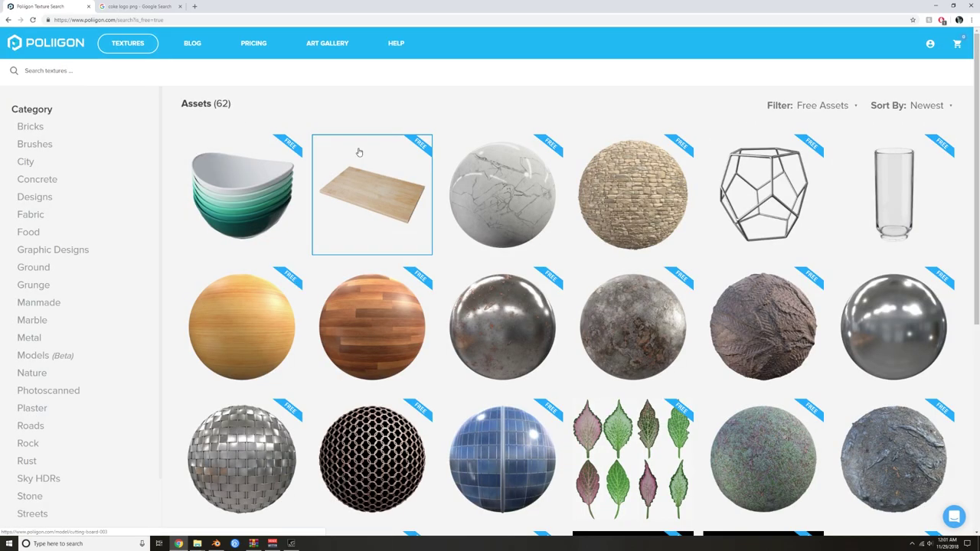
{"action": "mouse_move", "coordinate": [404, 176]}
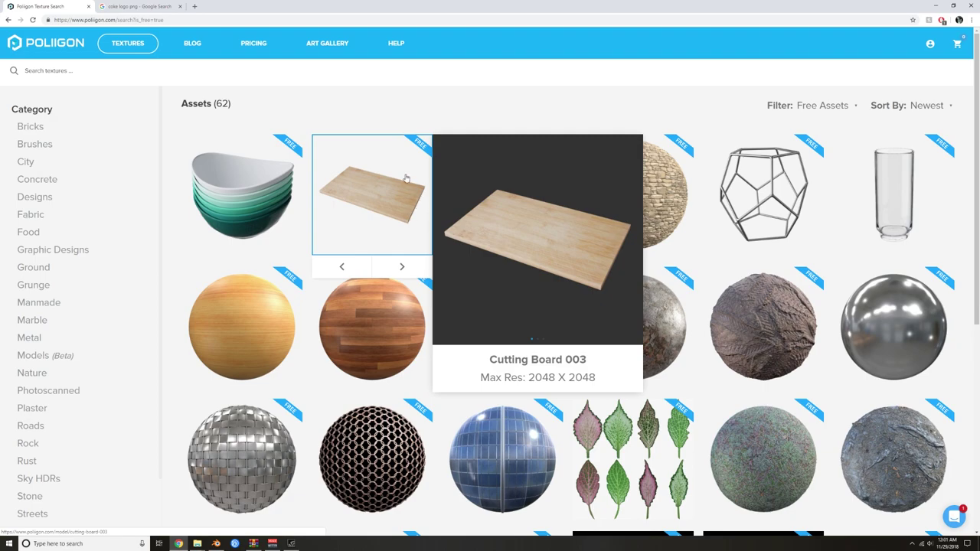
{"action": "left_click", "coordinate": [375, 206]}
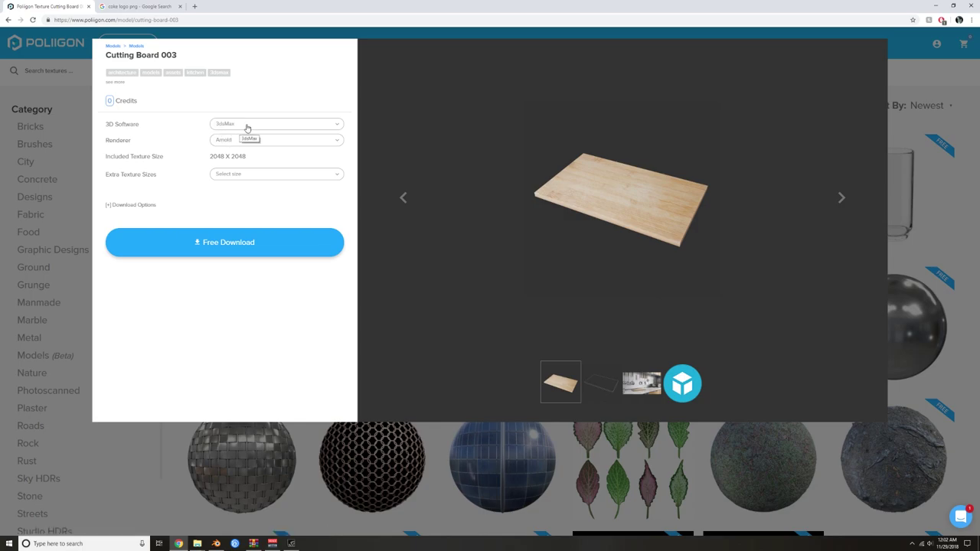
- Set the 3D software for the Cutting Board 003 download to Blender and check the extra texture size options
{"action": "left_click", "coordinate": [246, 126]}
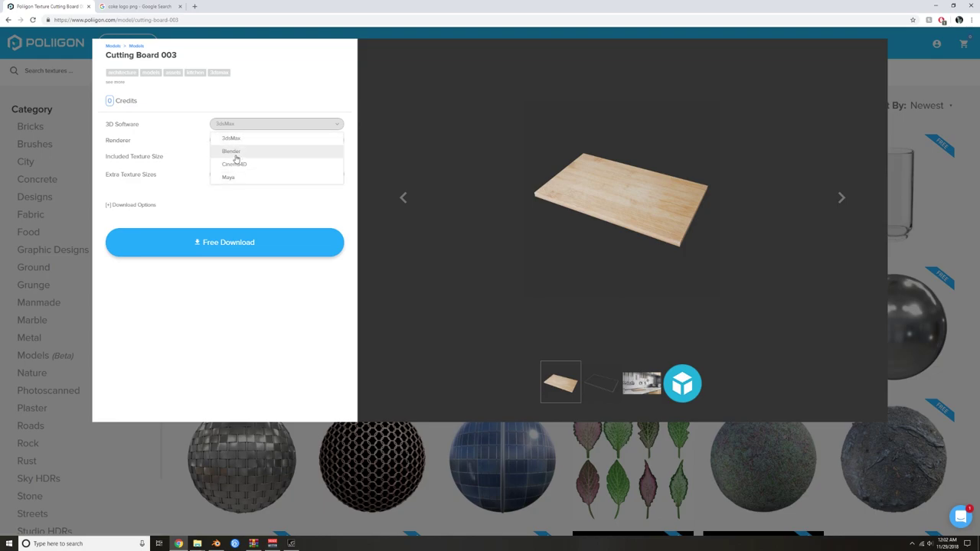
{"action": "left_click", "coordinate": [237, 153]}
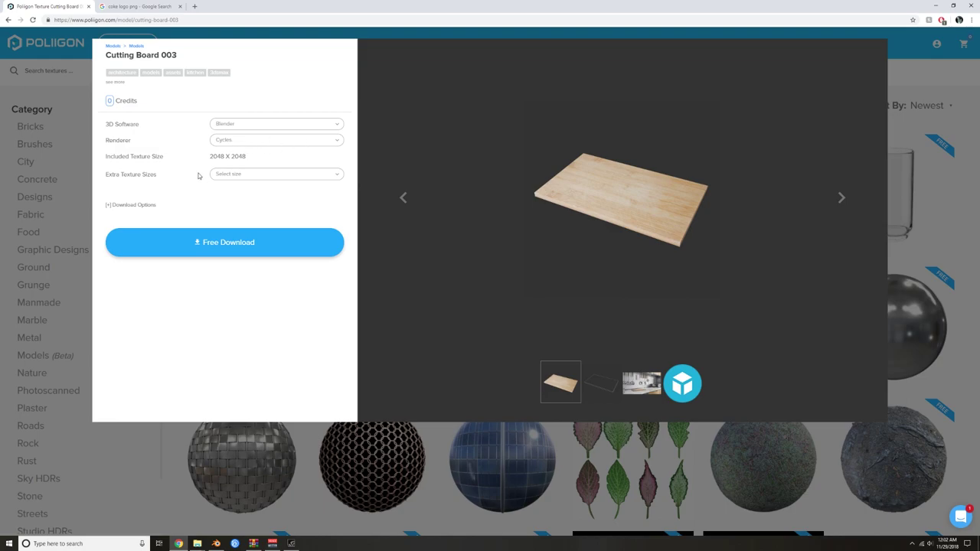
{"action": "left_click", "coordinate": [240, 175]}
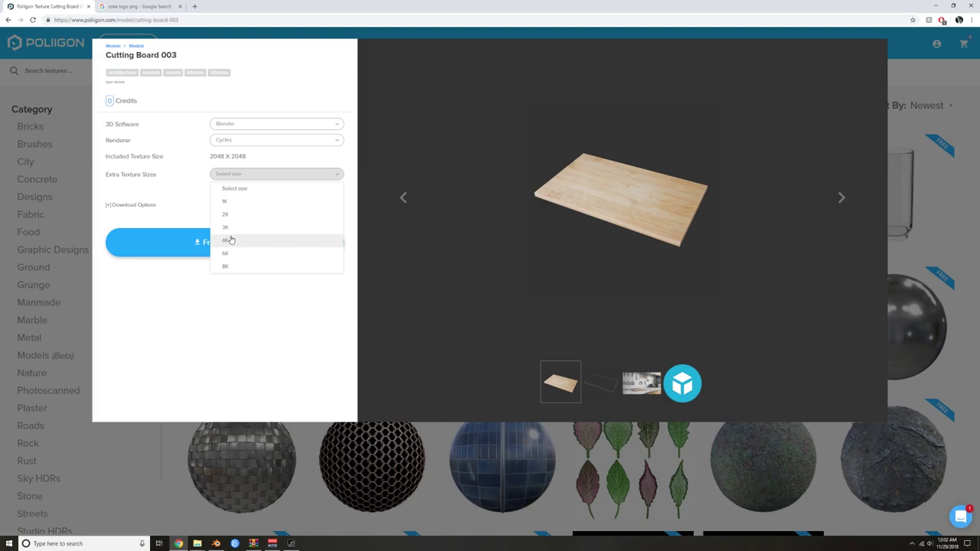
{"action": "left_click", "coordinate": [162, 338]}
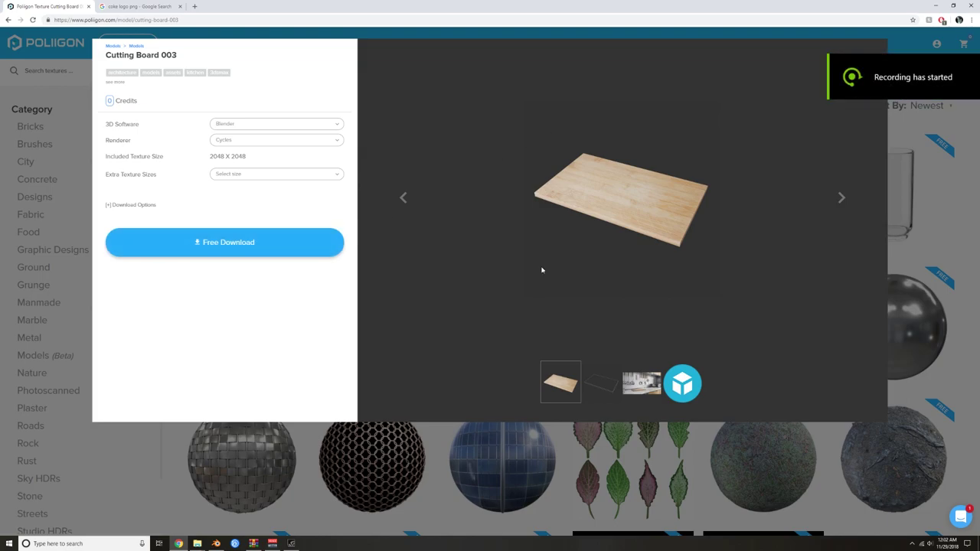
- Switch to File Explorer, open the Software, Blender, Blender_Cycles folder inside CuttingBoard003, and select its full folder path
{"action": "left_click", "coordinate": [198, 544]}
{"action": "left_click", "coordinate": [167, 508]}
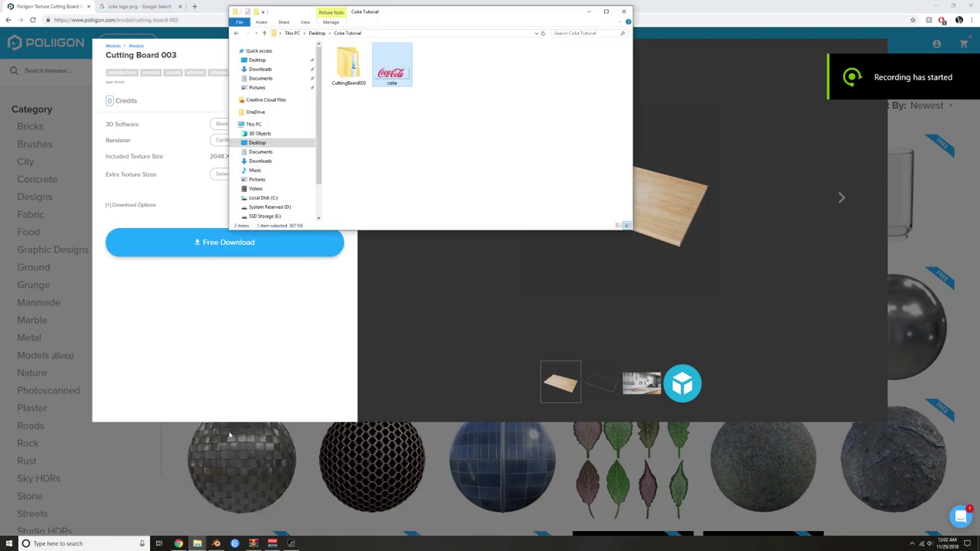
{"action": "double_click", "coordinate": [350, 69]}
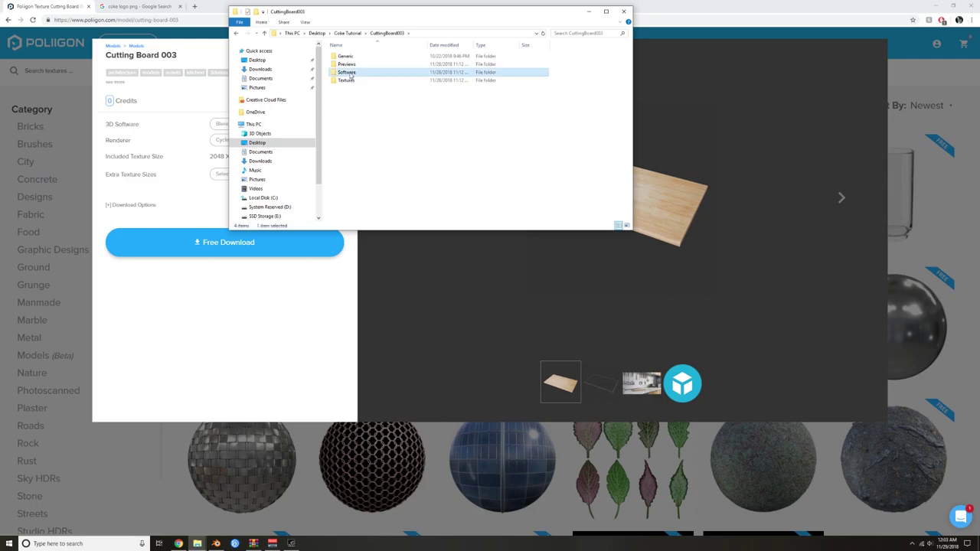
{"action": "double_click", "coordinate": [348, 72]}
{"action": "double_click", "coordinate": [348, 60]}
{"action": "double_click", "coordinate": [361, 59]}
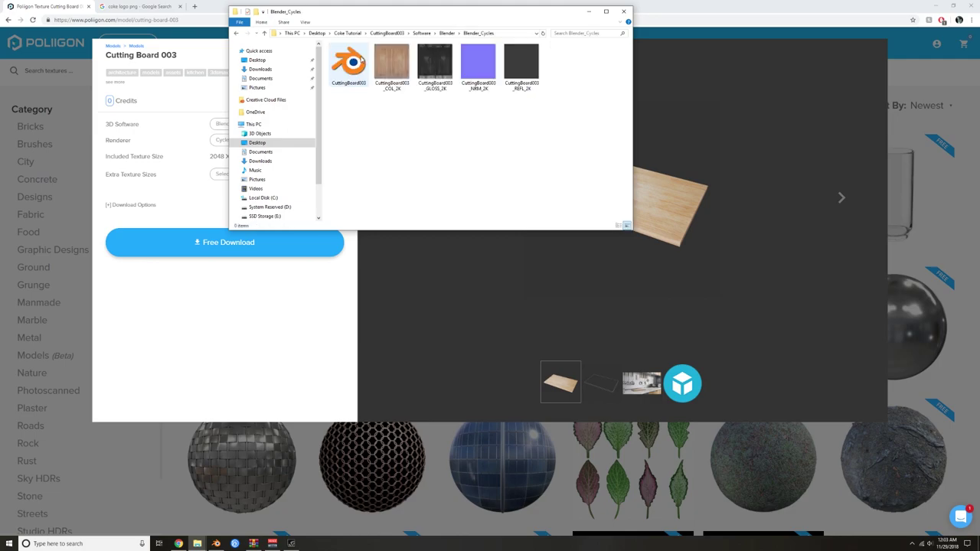
{"action": "left_click", "coordinate": [360, 61]}
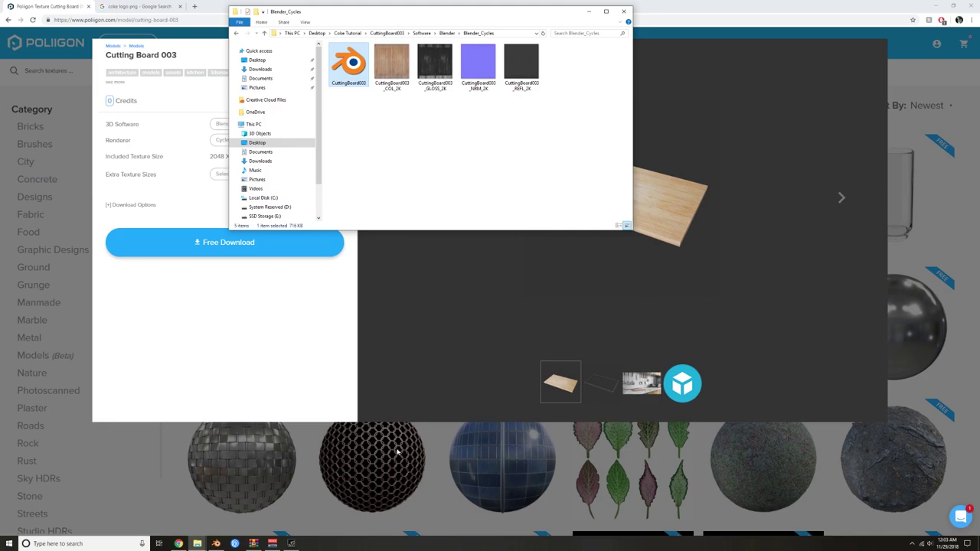
{"action": "left_click", "coordinate": [513, 34]}
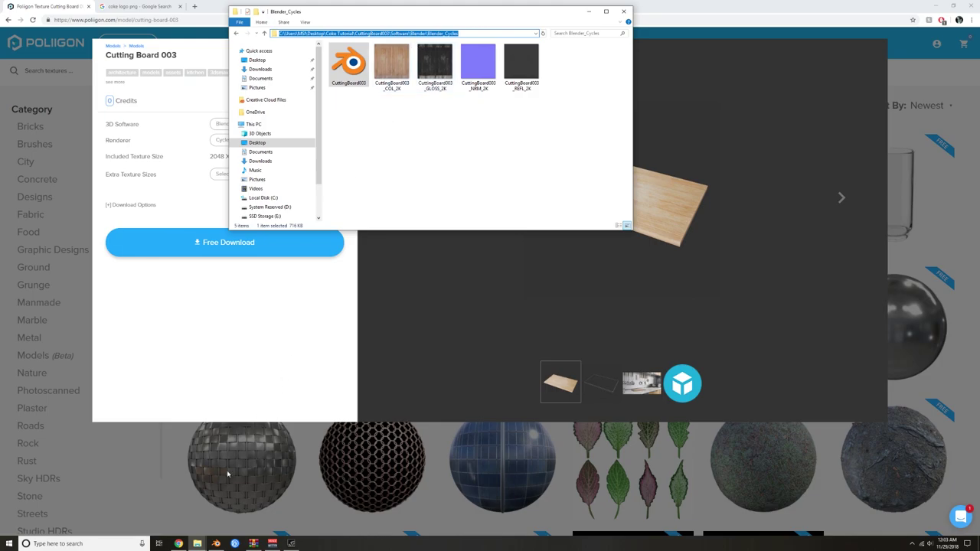
- Switch to Blender, start appending from another file, and browse to the CuttingBoard003 Blender_Cycles folder through its pasted path
{"action": "left_click", "coordinate": [216, 544]}
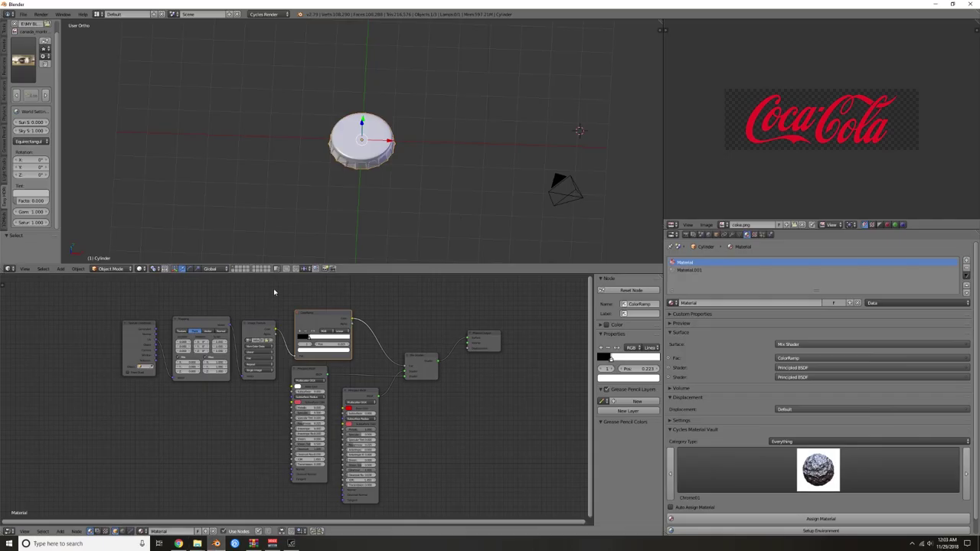
{"action": "left_click", "coordinate": [24, 15]}
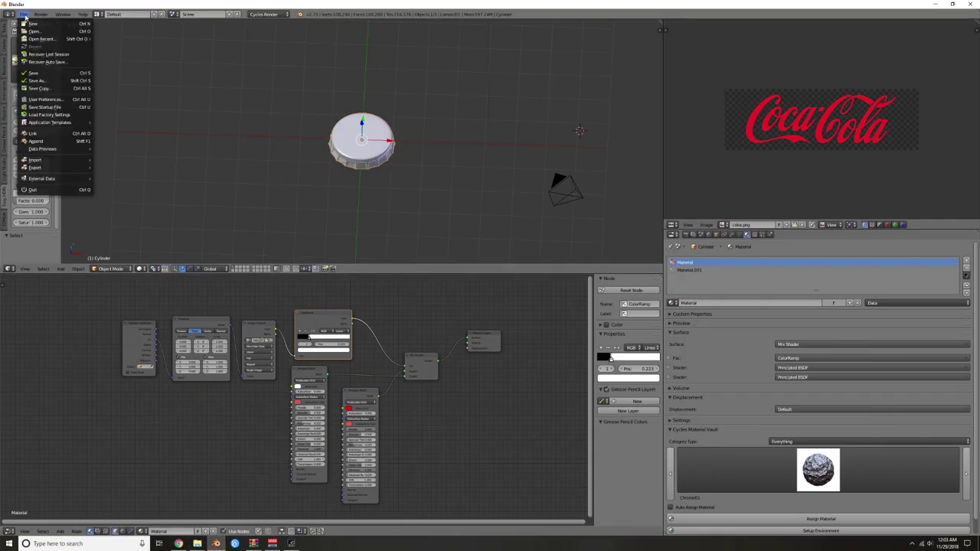
{"action": "left_click", "coordinate": [35, 140]}
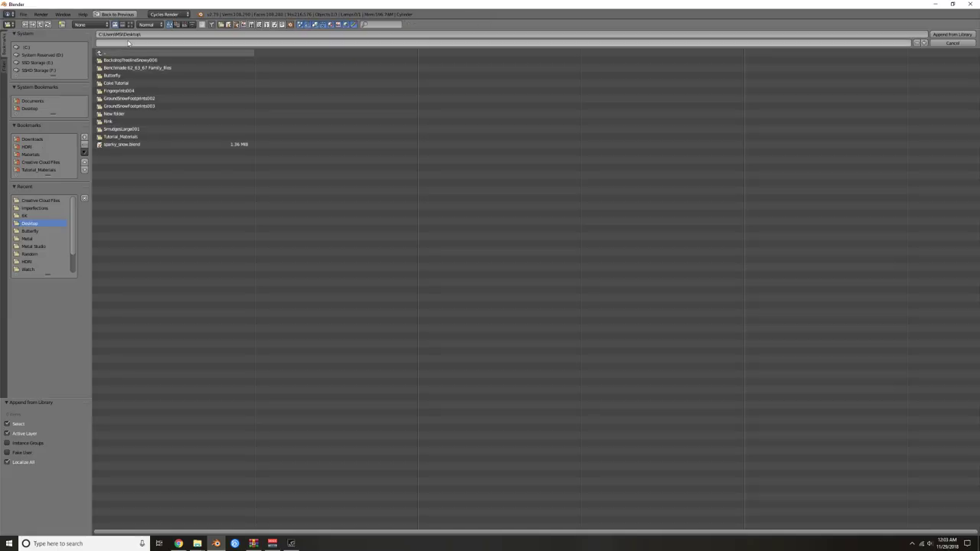
{"action": "left_click", "coordinate": [158, 34]}
{"action": "type", "text": "C:\\Users\\MSI\\Desktop\\Coke Tutorial\\CuttingBoard003\\Software\\Blender\\Blender_Cycles\\"}
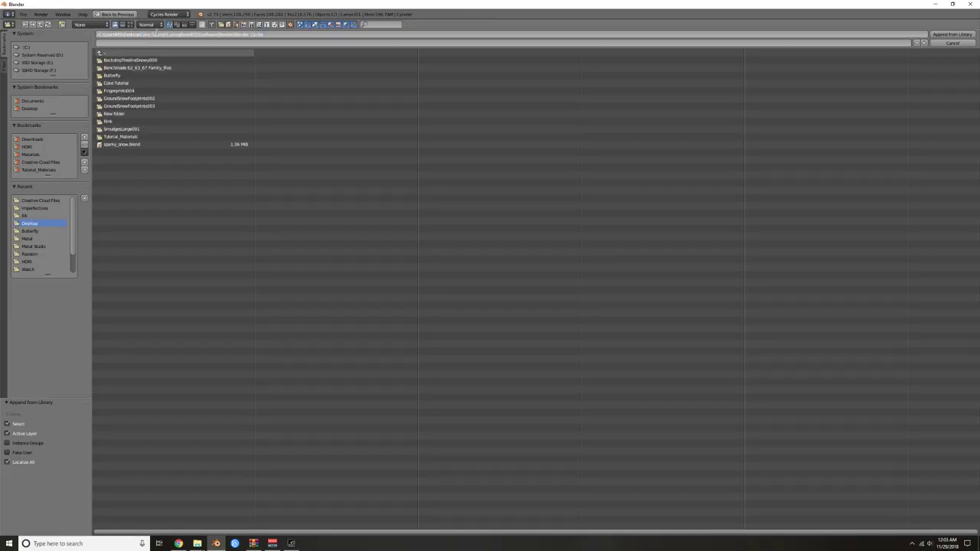
{"action": "key", "text": "Return"}
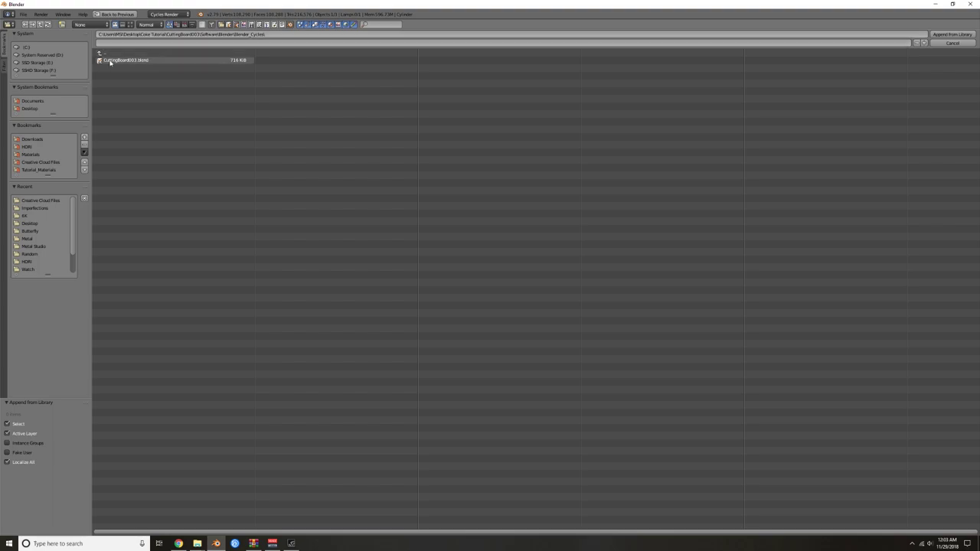
- Append the CuttingBoard003 object from CuttingBoard003.blend into the scene
{"action": "left_click", "coordinate": [116, 61]}
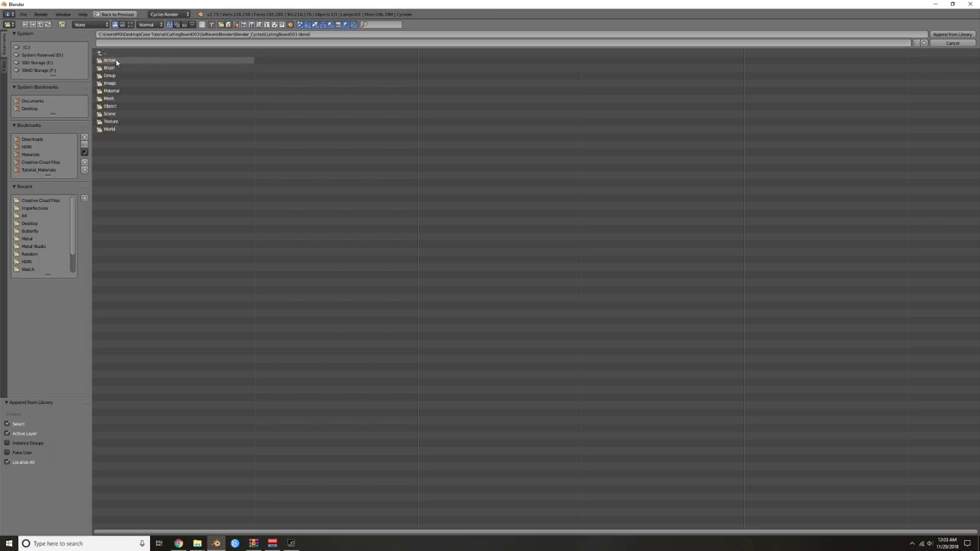
{"action": "left_click", "coordinate": [114, 106]}
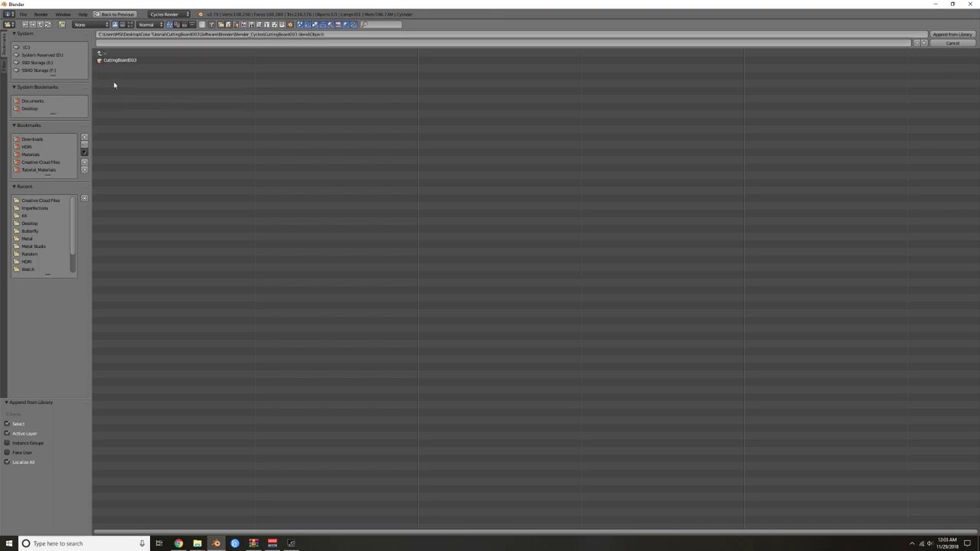
{"action": "left_click", "coordinate": [117, 61]}
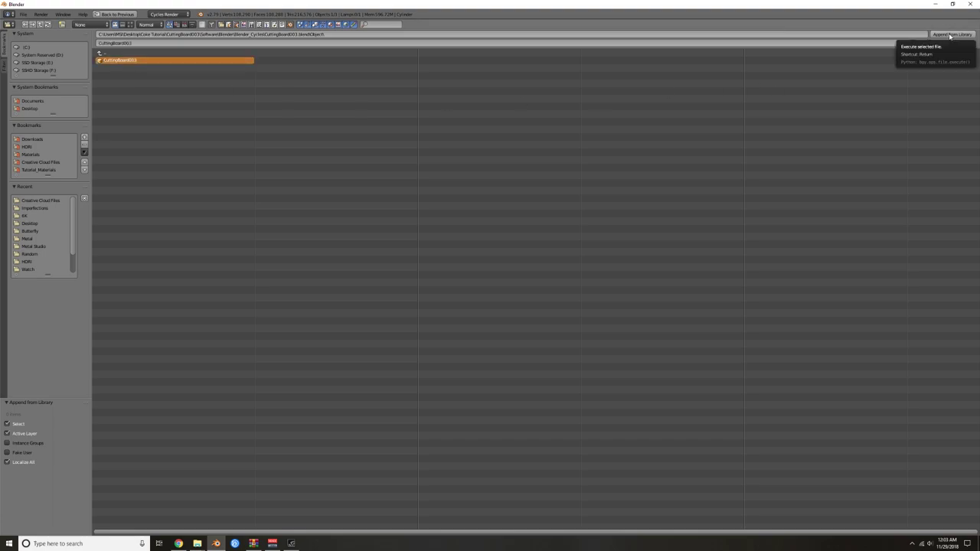
{"action": "left_click", "coordinate": [950, 36]}
- Try moving the appended cutting board away from the bottle cap and check the scene's unit settings
{"action": "key", "text": "g"}
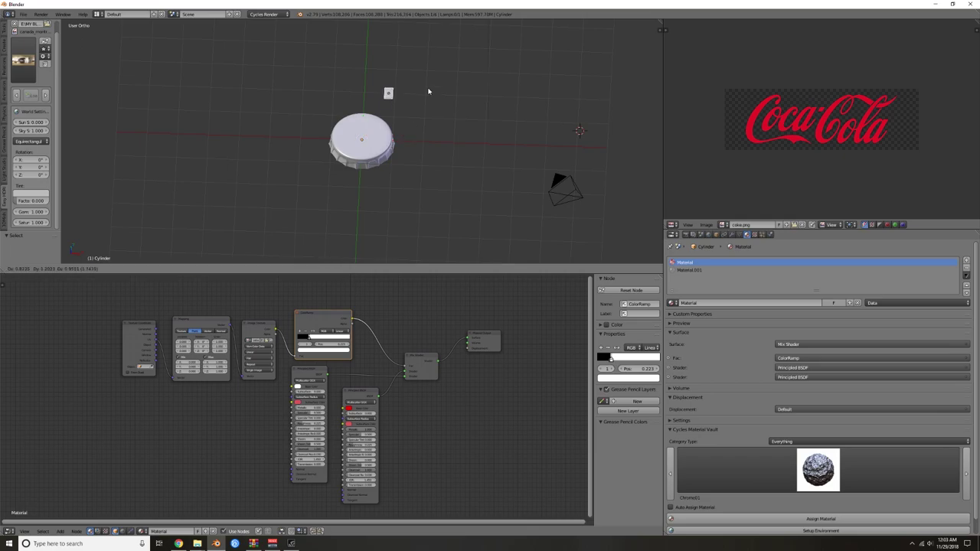
{"action": "right_click", "coordinate": [431, 90]}
{"action": "middle_click_drag", "start_coordinate": [387, 177], "coordinate": [394, 157]}
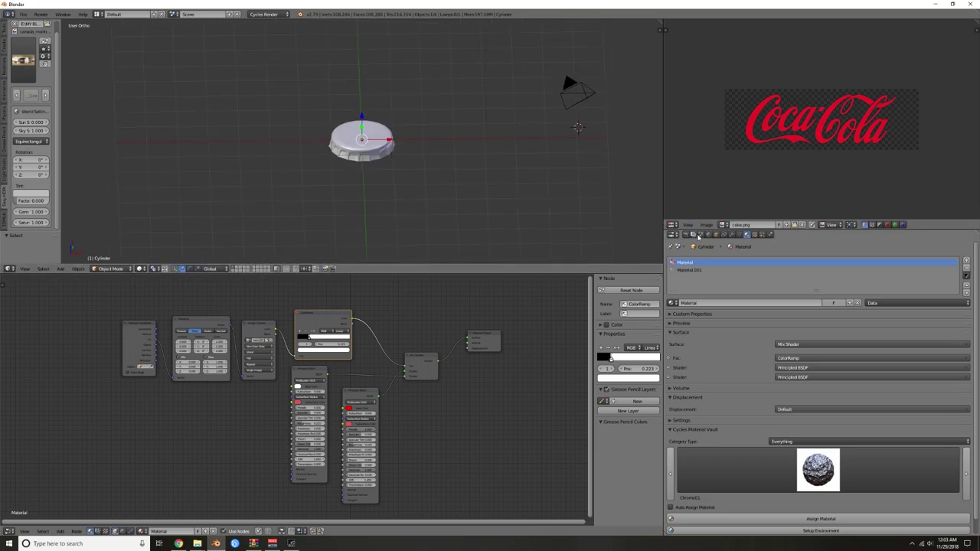
{"action": "left_click", "coordinate": [698, 235]}
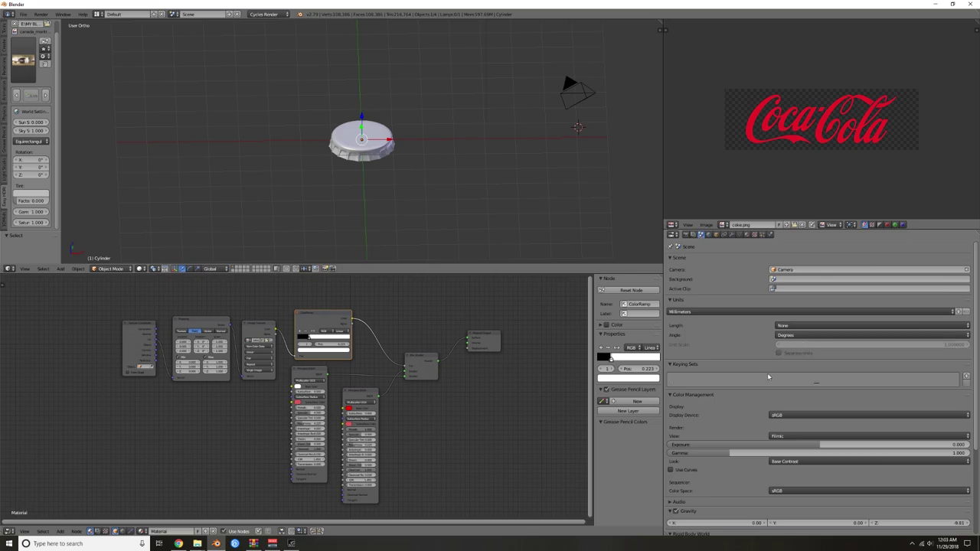
{"action": "left_click", "coordinate": [694, 235]}
{"action": "left_click", "coordinate": [701, 234]}
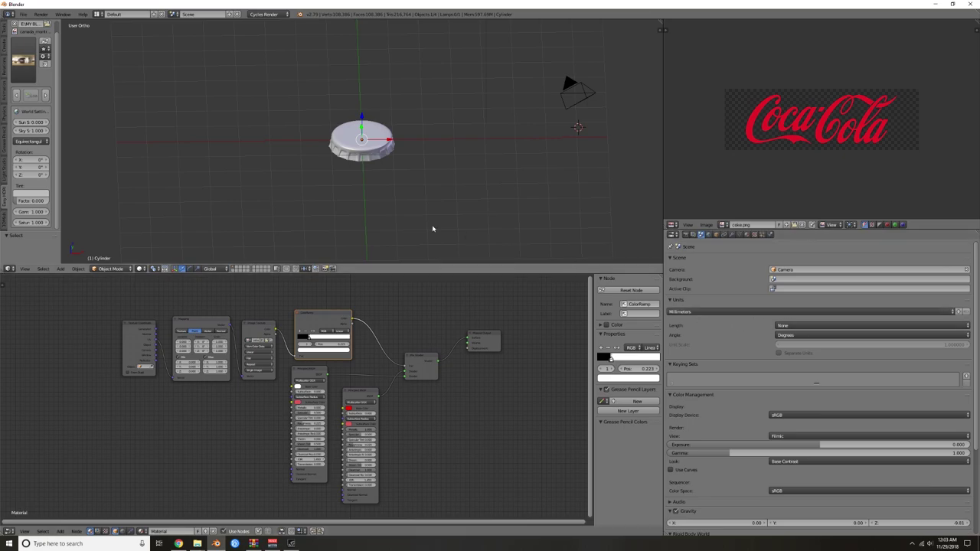
- Scale the bottle cap down in top view to about 0.045, and rescale it further against the cutting board
{"action": "key", "text": "KP_7"}
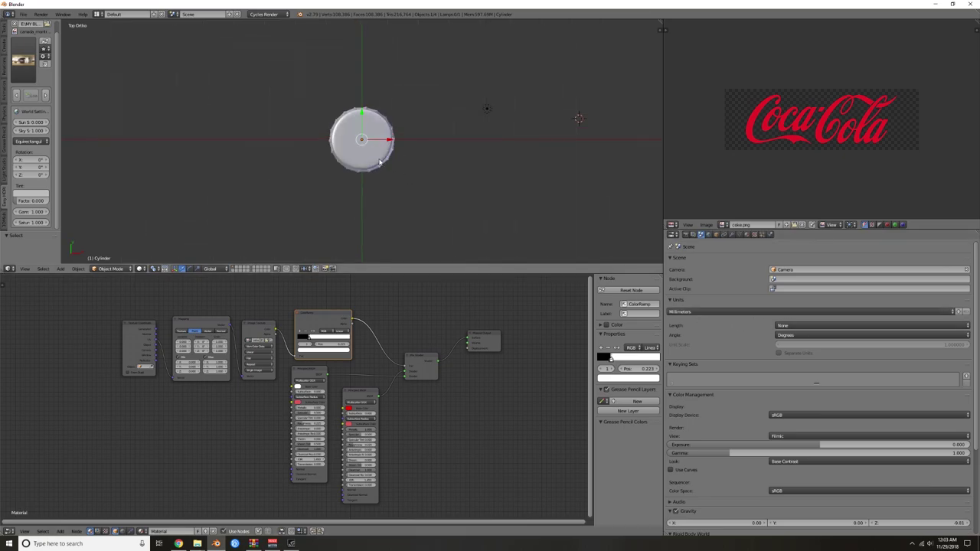
{"action": "mouse_move", "coordinate": [379, 157]}
{"action": "middle_mouse_down", "text": "shift"}
{"action": "mouse_move", "coordinate": [404, 190]}
{"action": "mouse_move", "coordinate": [397, 165]}
{"action": "middle_mouse_up", "text": "shift"}
{"action": "scroll", "coordinate": [405, 192], "scroll_direction": "up", "scroll_amount": 3}
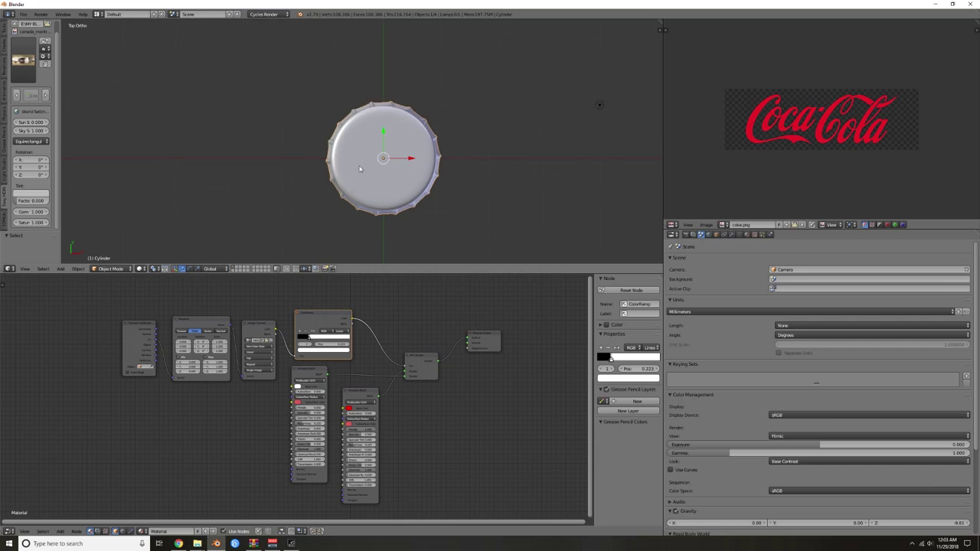
{"action": "key", "text": "s"}
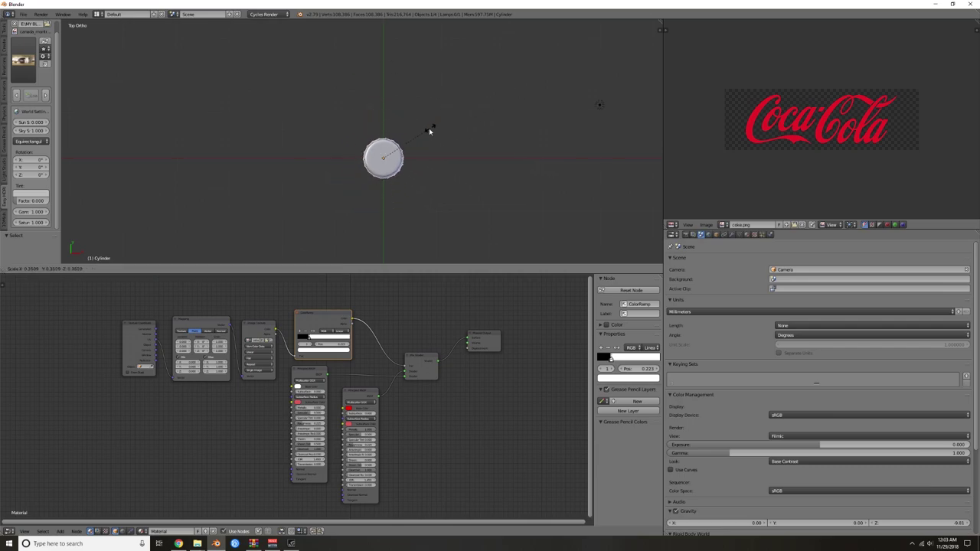
{"action": "left_click", "coordinate": [392, 156]}
{"action": "scroll", "coordinate": [405, 157], "scroll_direction": "up", "scroll_amount": 8}
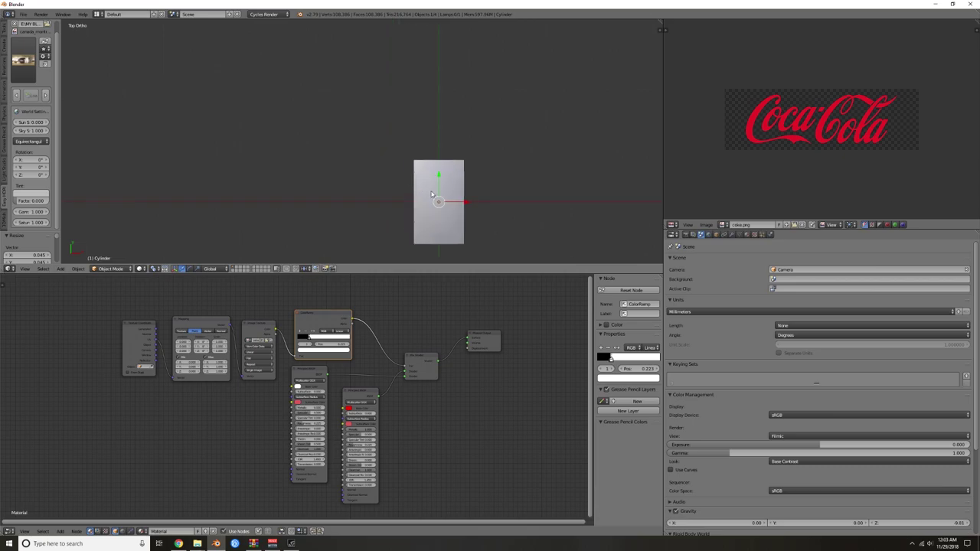
{"action": "key", "text": "s"}
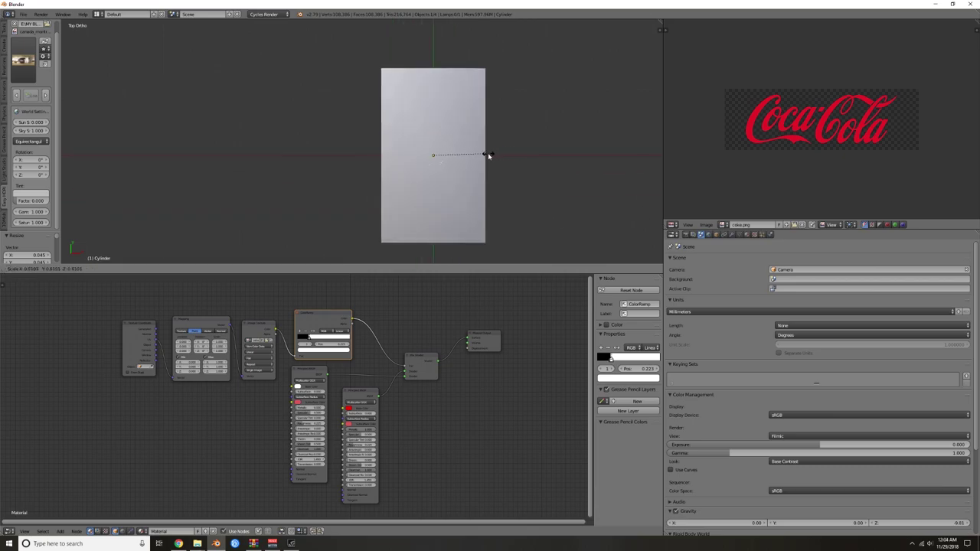
{"action": "left_click", "coordinate": [462, 158]}
- Raise the bottle cap along Z and scale it by about 0.927 to fit the cutting board
{"action": "middle_click_drag", "start_coordinate": [462, 157], "coordinate": [445, 126]}
{"action": "left_click_drag", "start_coordinate": [433, 132], "coordinate": [433, 127]}
{"action": "key", "text": "s"}
{"action": "left_click", "coordinate": [492, 130]}
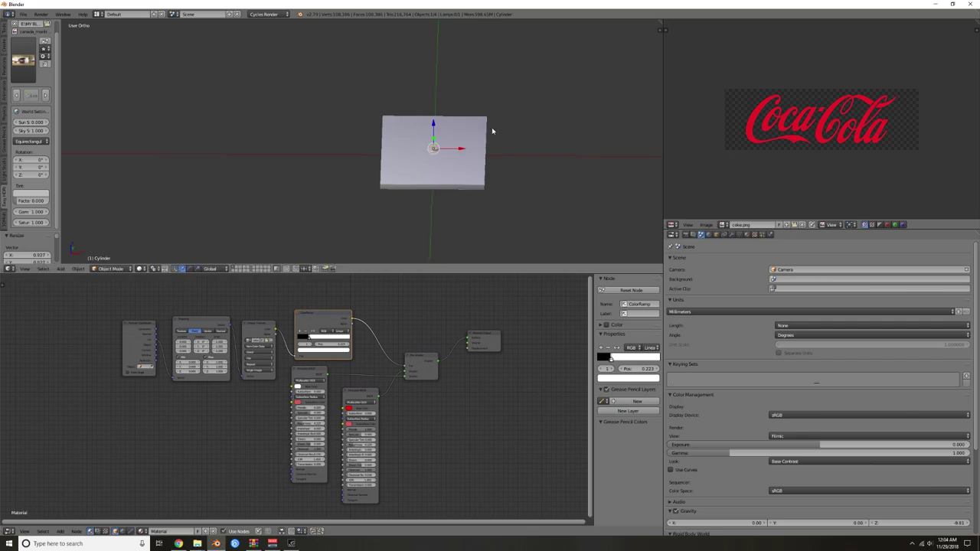
- Move the bottle cap in top view to a spot left of and below the cutting board's centre
{"action": "key", "text": "KP_7"}
{"action": "scroll", "coordinate": [497, 131], "scroll_direction": "up", "scroll_amount": 3}
{"action": "key", "text": "g"}
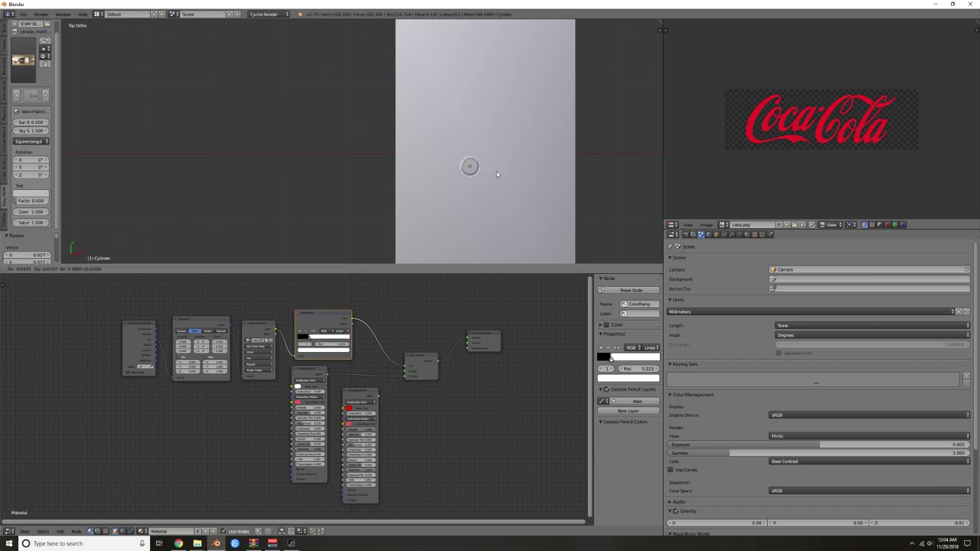
{"action": "right_click", "coordinate": [487, 186]}
{"action": "left_click_drag", "start_coordinate": [512, 154], "coordinate": [450, 158]}
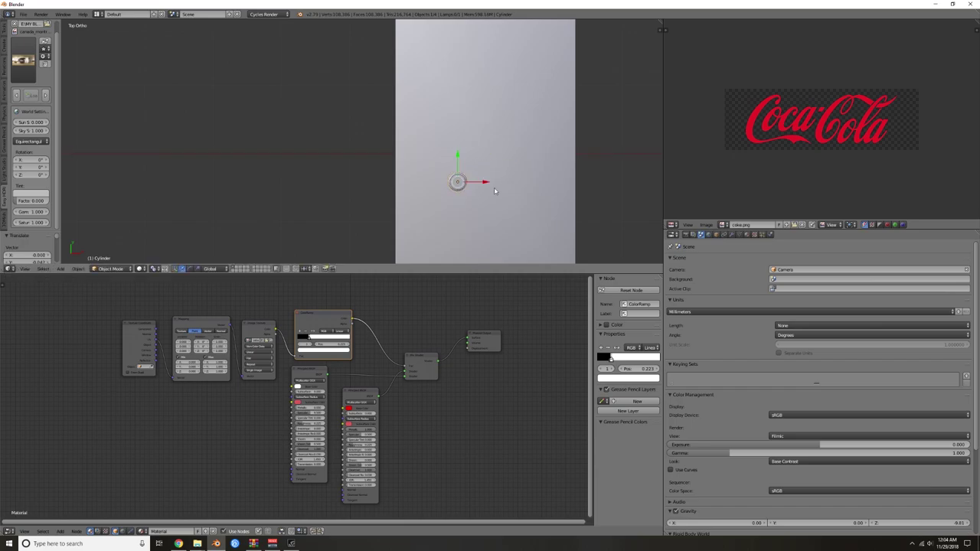
- Adjust the bottle cap's height in front view so its rim rests on the cutting board's top surface
{"action": "key", "text": "KP_1"}
{"action": "scroll", "coordinate": [472, 179], "scroll_direction": "up", "scroll_amount": 4}
{"action": "middle_click_drag", "start_coordinate": [518, 195], "coordinate": [444, 116], "text": "shift"}
{"action": "scroll", "coordinate": [553, 165], "scroll_direction": "up", "scroll_amount": 4}
{"action": "middle_click_drag", "start_coordinate": [553, 166], "coordinate": [434, 148], "text": "shift"}
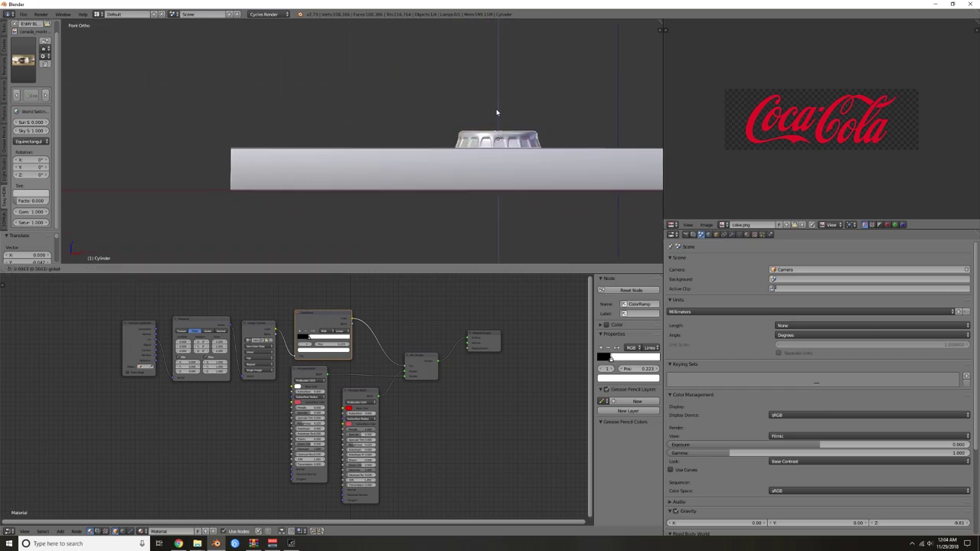
{"action": "scroll", "coordinate": [589, 162], "scroll_direction": "up", "scroll_amount": 4}
{"action": "middle_click_drag", "start_coordinate": [589, 163], "coordinate": [383, 165], "text": "shift"}
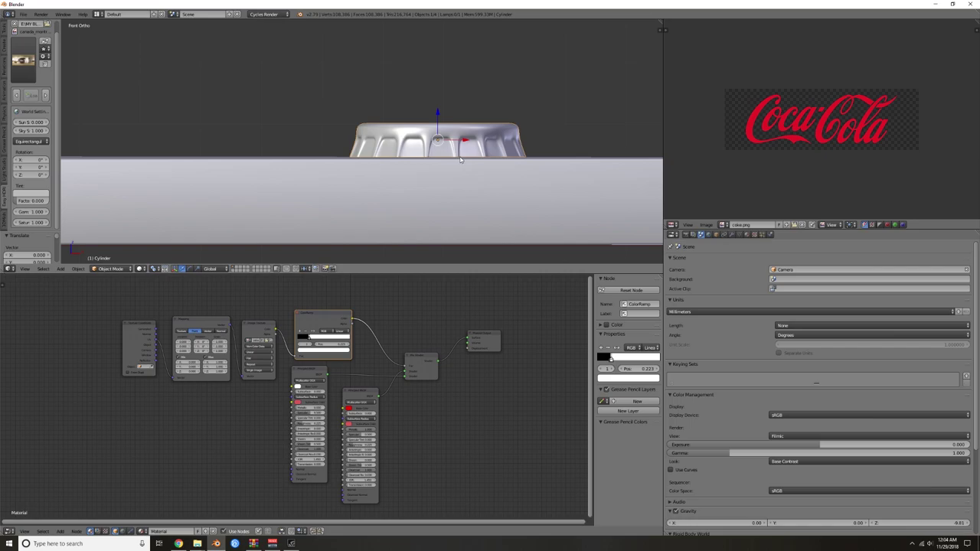
{"action": "scroll", "coordinate": [469, 157], "scroll_direction": "up", "scroll_amount": 3}
{"action": "left_click_drag", "start_coordinate": [493, 113], "coordinate": [493, 116]}
- Examine the bottle cap's size and placement on the cutting board at an angle and from above
{"action": "scroll", "coordinate": [510, 129], "scroll_direction": "down", "scroll_amount": 6}
{"action": "middle_click_drag", "start_coordinate": [510, 130], "coordinate": [515, 167]}
{"action": "scroll", "coordinate": [514, 168], "scroll_direction": "down", "scroll_amount": 3}
{"action": "scroll", "coordinate": [519, 158], "scroll_direction": "down", "scroll_amount": 3}
{"action": "key", "text": "KP_7"}
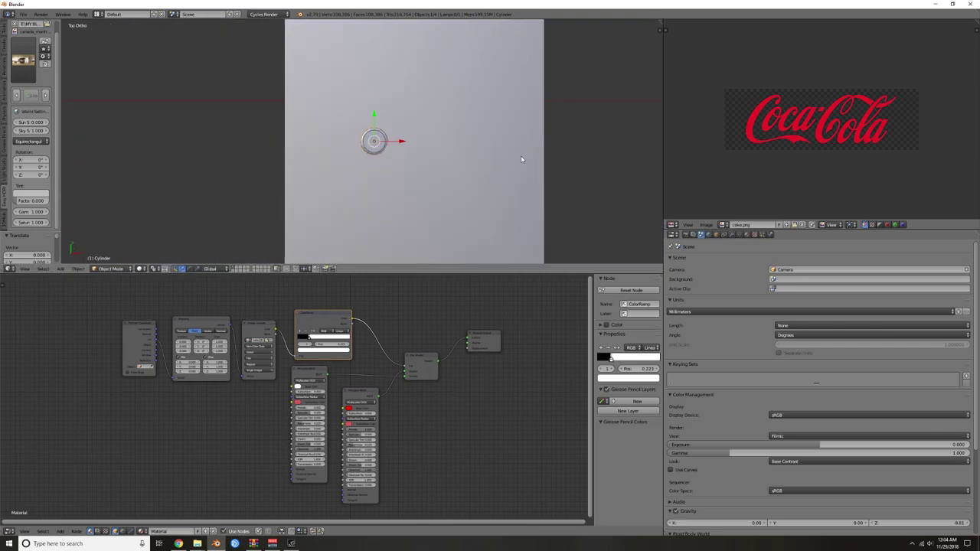
{"action": "scroll", "coordinate": [488, 163], "scroll_direction": "down", "scroll_amount": 3}
{"action": "scroll", "coordinate": [405, 146], "scroll_direction": "up", "scroll_amount": 2}
{"action": "scroll", "coordinate": [436, 191], "scroll_direction": "down", "scroll_amount": 3}
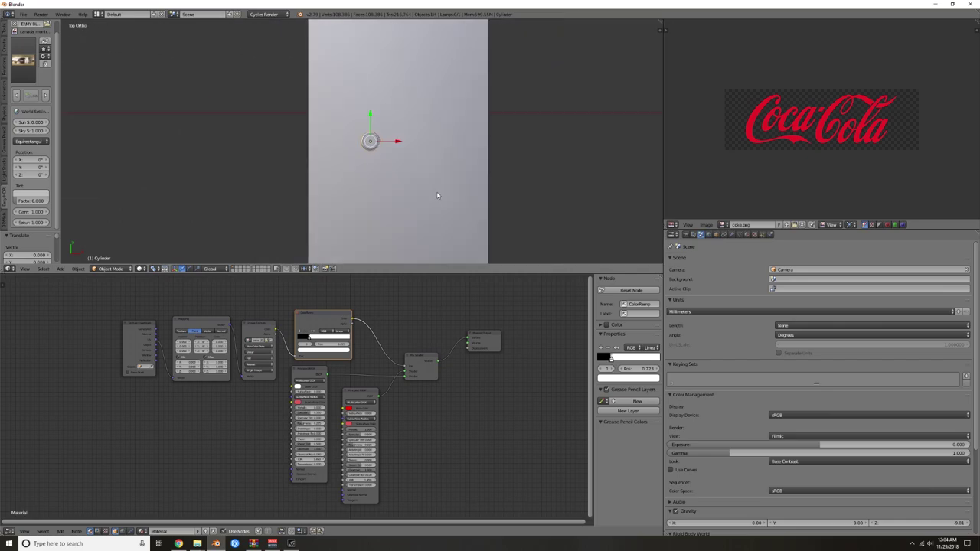
{"action": "middle_click_drag", "start_coordinate": [433, 153], "coordinate": [380, 101]}
{"action": "scroll", "coordinate": [402, 157], "scroll_direction": "down", "scroll_amount": 7}
{"action": "middle_click_drag", "start_coordinate": [402, 157], "coordinate": [383, 155]}
{"action": "middle_click_drag", "start_coordinate": [387, 117], "coordinate": [419, 146]}
{"action": "key", "text": "KP_7"}
{"action": "scroll", "coordinate": [401, 151], "scroll_direction": "up", "scroll_amount": 18}
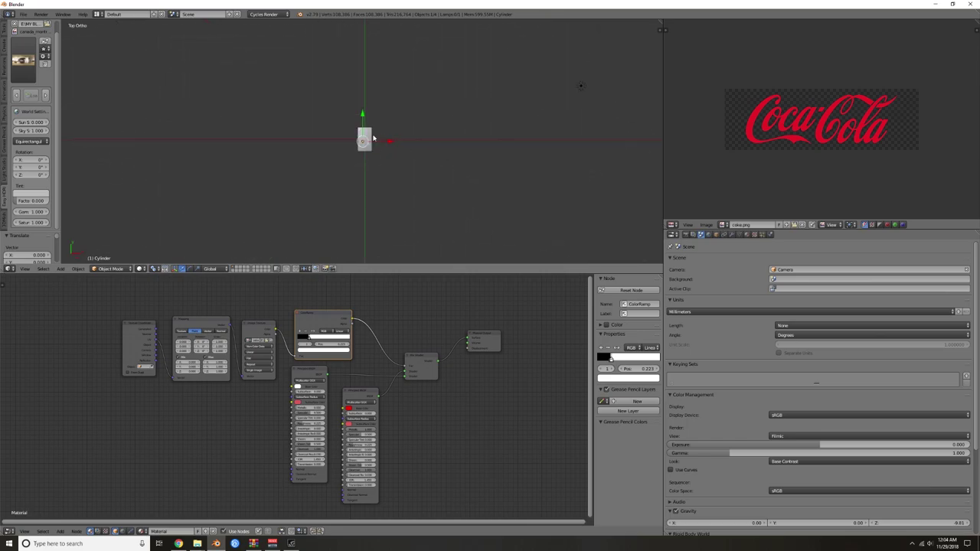
{"action": "middle_click_drag", "start_coordinate": [439, 134], "coordinate": [419, 147], "text": "shift"}
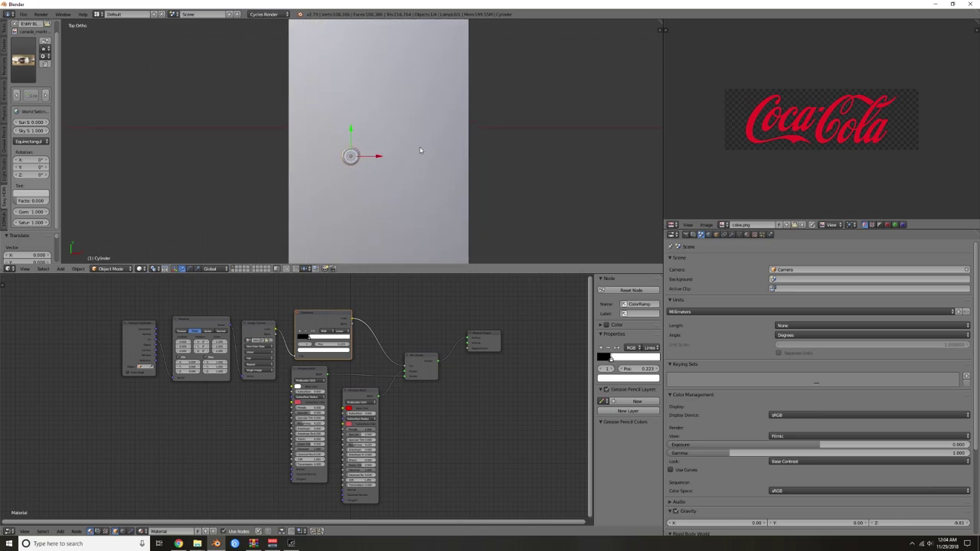
- Align the camera to the top view so it looks straight down on the bottle cap and cutting board
{"action": "scroll", "coordinate": [418, 147], "scroll_direction": "up", "scroll_amount": 1}
{"action": "key", "text": "KP_5"}
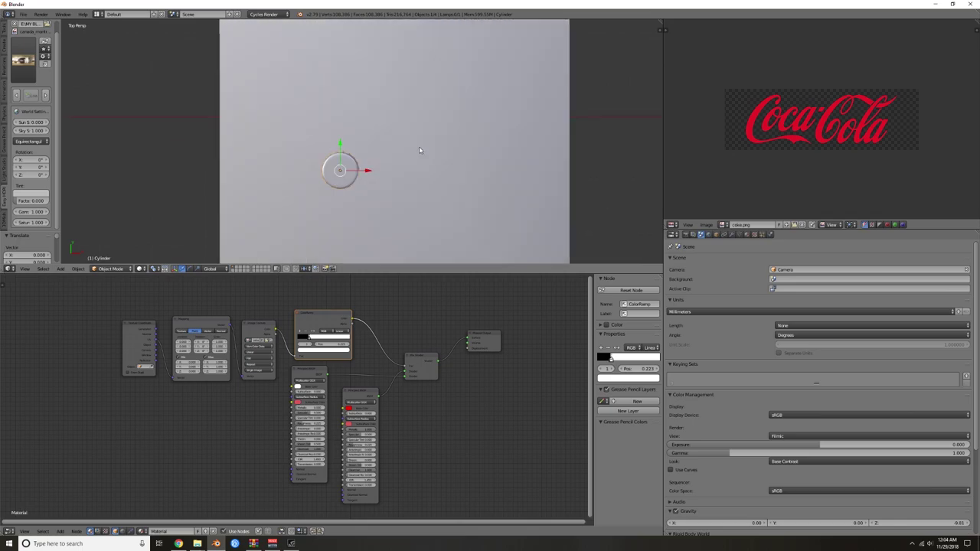
{"action": "key", "text": "KP_5"}
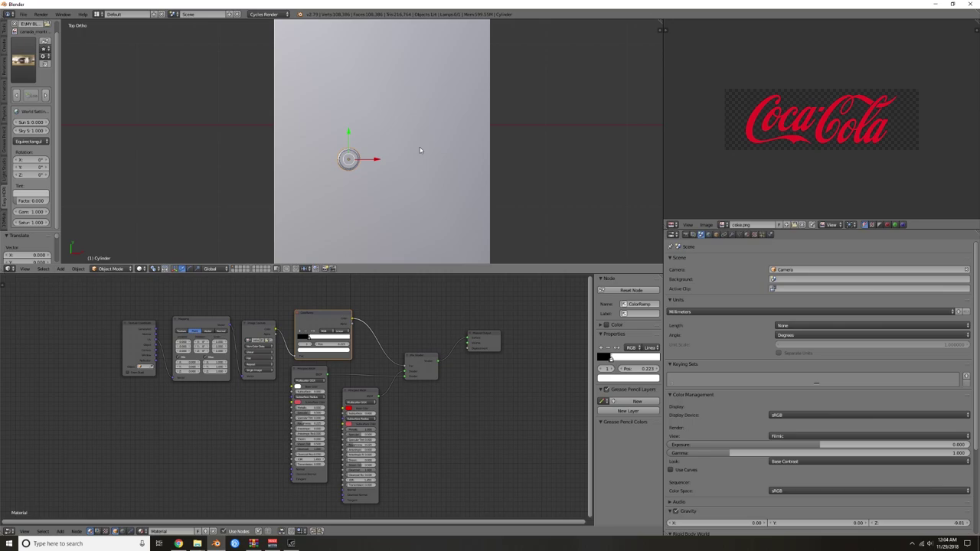
{"action": "key", "text": "ctrl+alt+KP_0"}
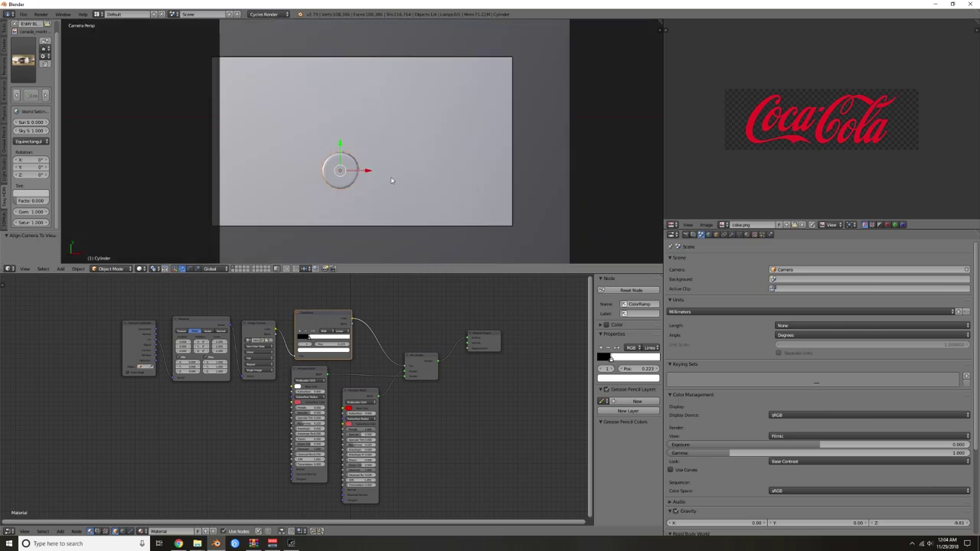
- Try a focal length of 85 mm on the camera and return it to 35 mm
{"action": "right_click", "coordinate": [511, 225]}
{"action": "left_click", "coordinate": [732, 235]}
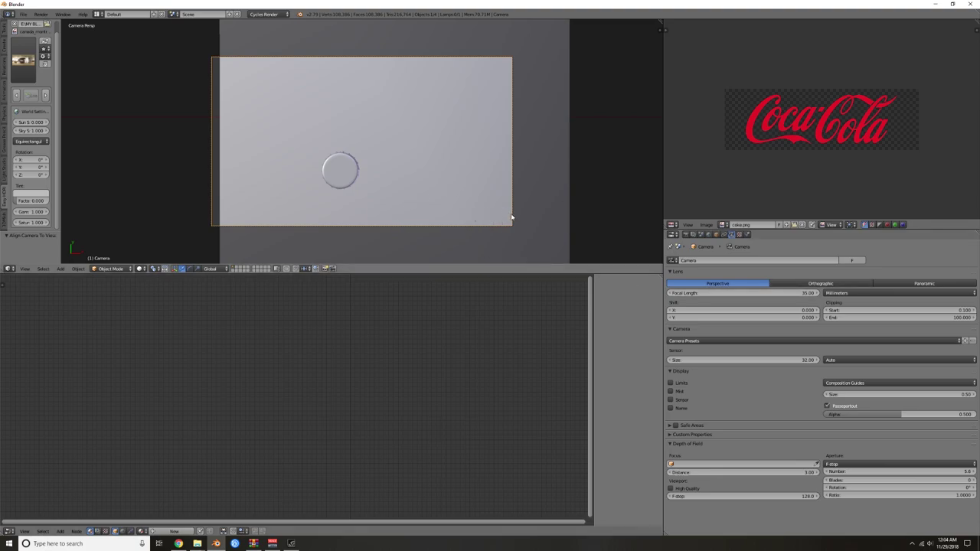
{"action": "left_click", "coordinate": [733, 294]}
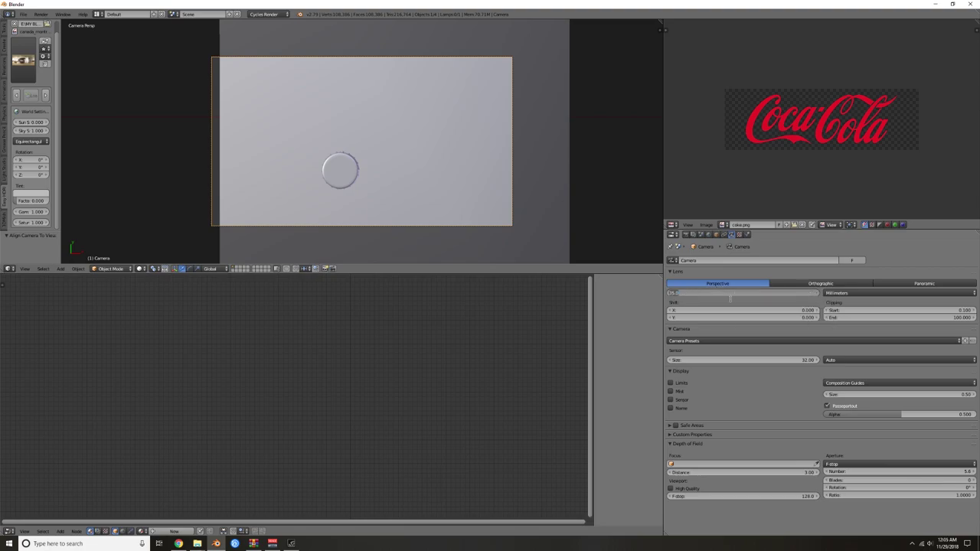
{"action": "type", "text": "85"}
{"action": "key", "text": "Return"}
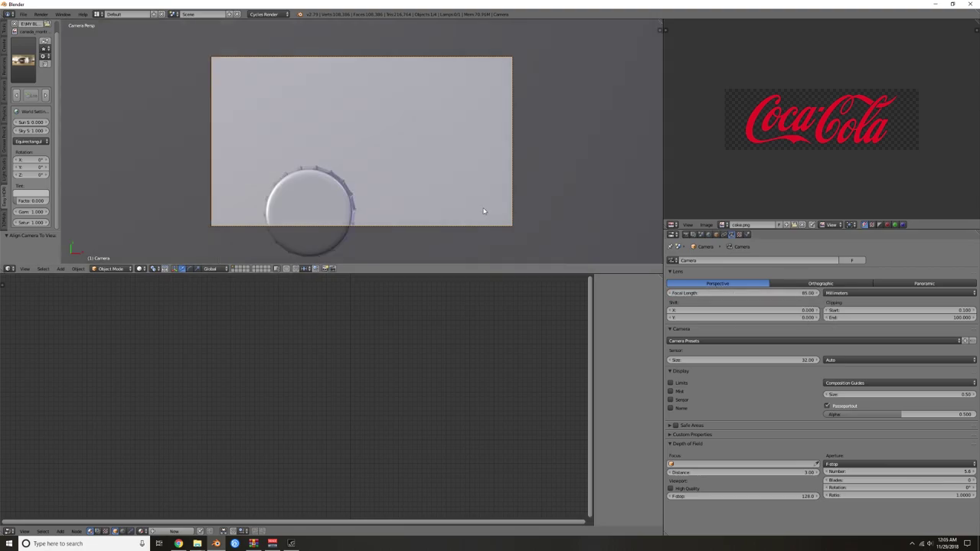
{"action": "double_click", "coordinate": [798, 293]}
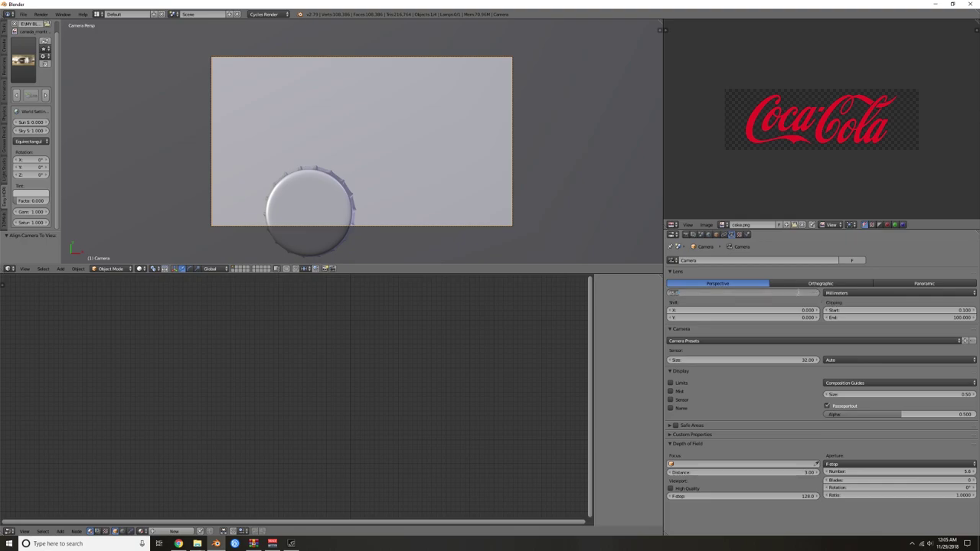
{"action": "type", "text": "35"}
{"action": "key", "text": "Return"}
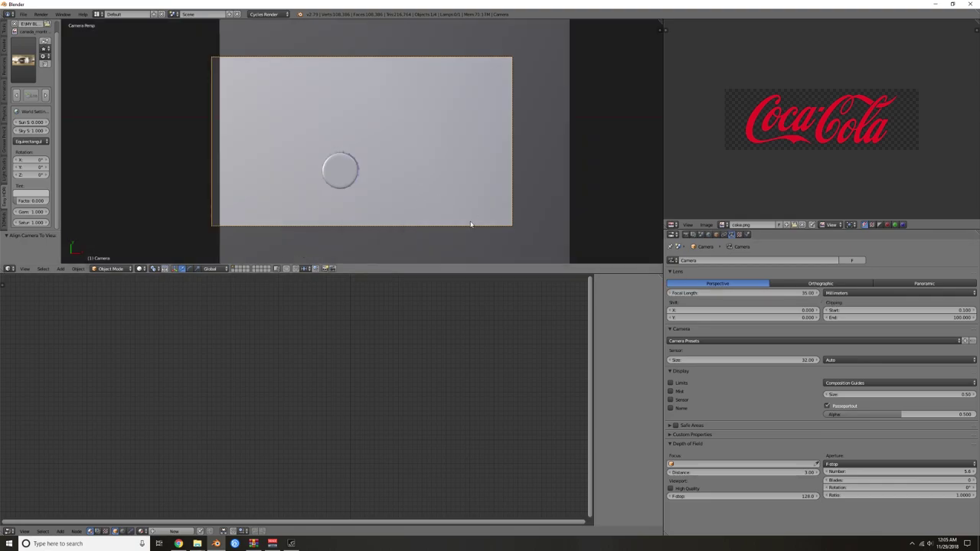
- Move the camera so the bottle cap sits left of centre in the frame and the board fills the frame
{"action": "right_click", "coordinate": [462, 230]}
{"action": "right_click", "coordinate": [460, 225]}
{"action": "key", "text": "g"}
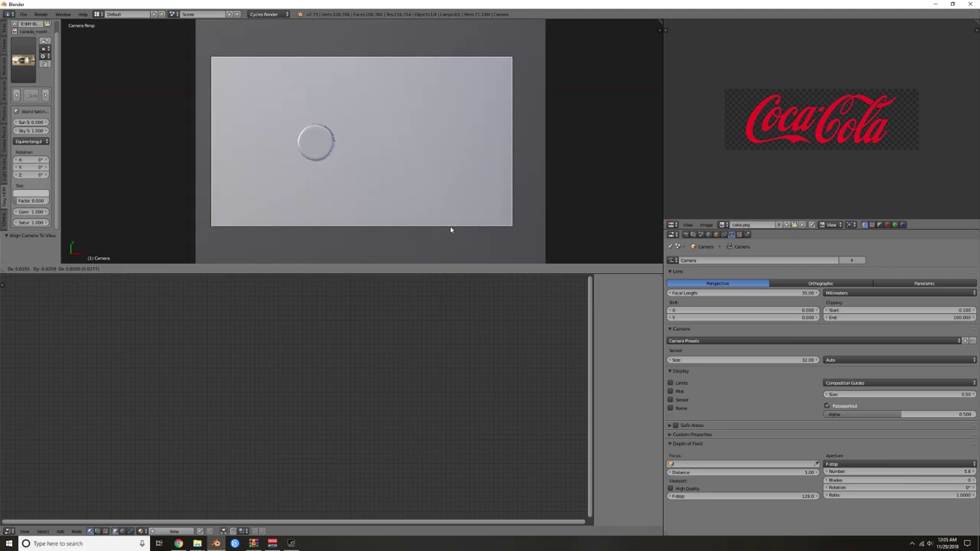
{"action": "left_click", "coordinate": [450, 230]}
- Scale the bottle cap up by about 1.732
{"action": "right_click", "coordinate": [328, 156]}
{"action": "key", "text": "s"}
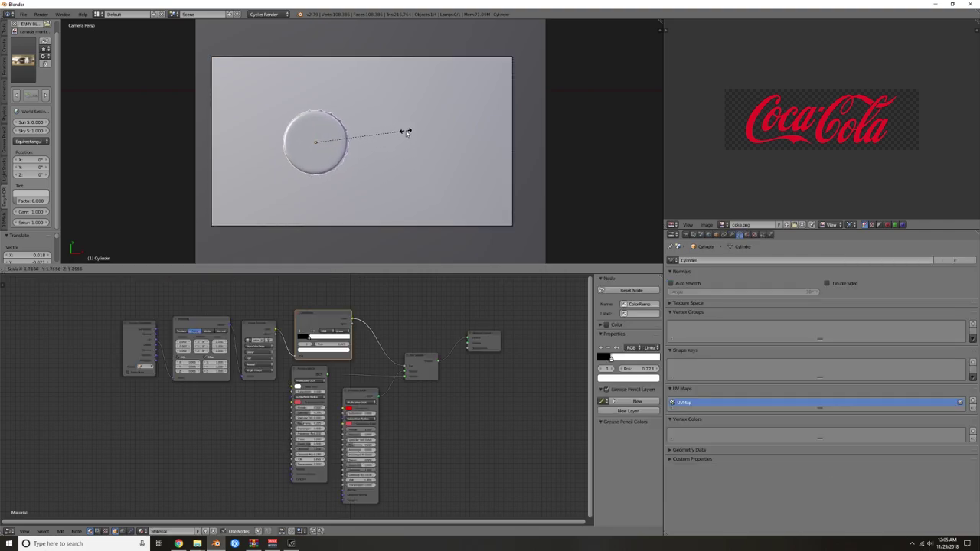
{"action": "left_click", "coordinate": [403, 131]}
- Raise the enlarged bottle cap along Z in front view to rest on the cutting board, and return to the camera view
{"action": "key", "text": "KP_1"}
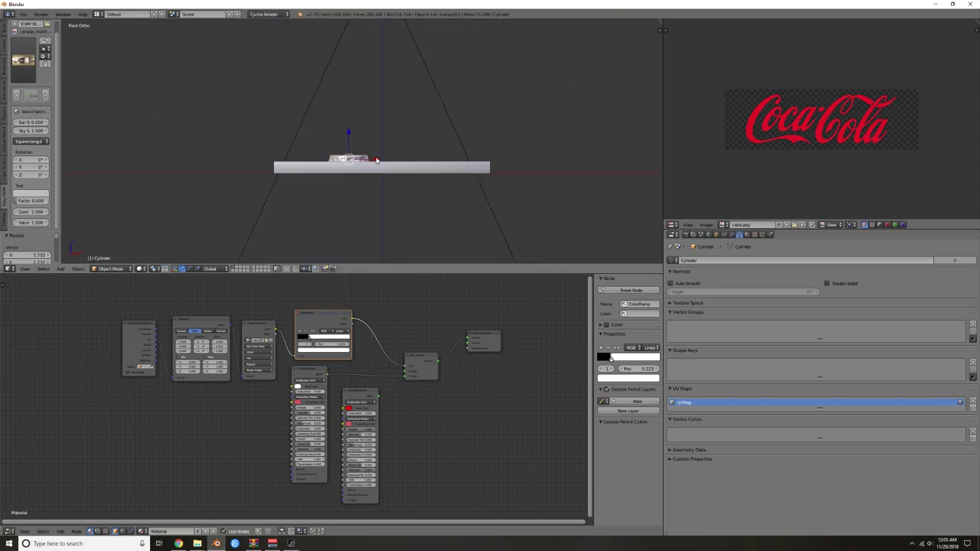
{"action": "scroll", "coordinate": [365, 165], "scroll_direction": "up", "scroll_amount": 10}
{"action": "middle_click_drag", "start_coordinate": [395, 251], "coordinate": [413, 100], "text": "shift"}
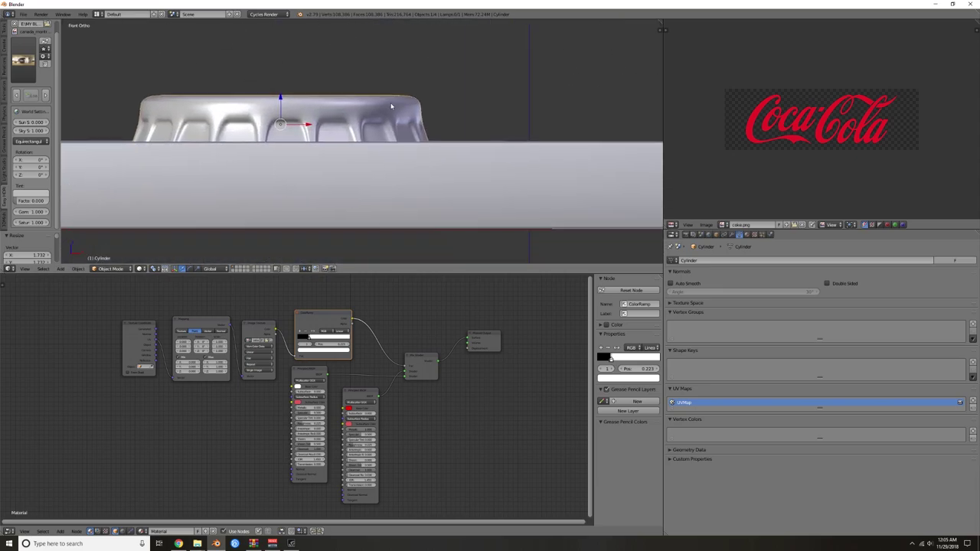
{"action": "left_click_drag", "start_coordinate": [282, 98], "coordinate": [281, 87]}
{"action": "key", "text": "KP_0"}
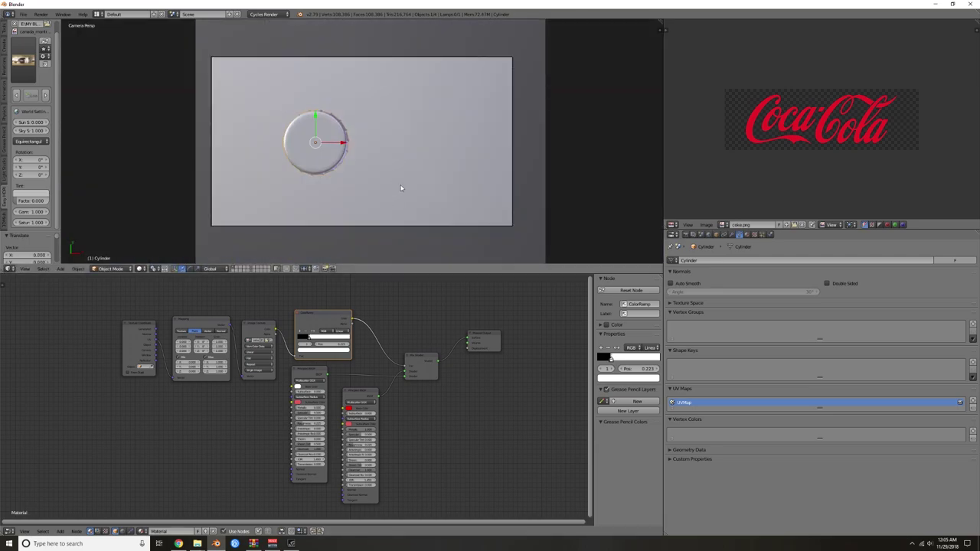
- Examine the cutting board's material nodes and reselect the bottle cap
{"action": "right_click", "coordinate": [404, 186]}
{"action": "scroll", "coordinate": [402, 370], "scroll_direction": "down", "scroll_amount": 3}
{"action": "middle_click_drag", "start_coordinate": [393, 310], "coordinate": [386, 275]}
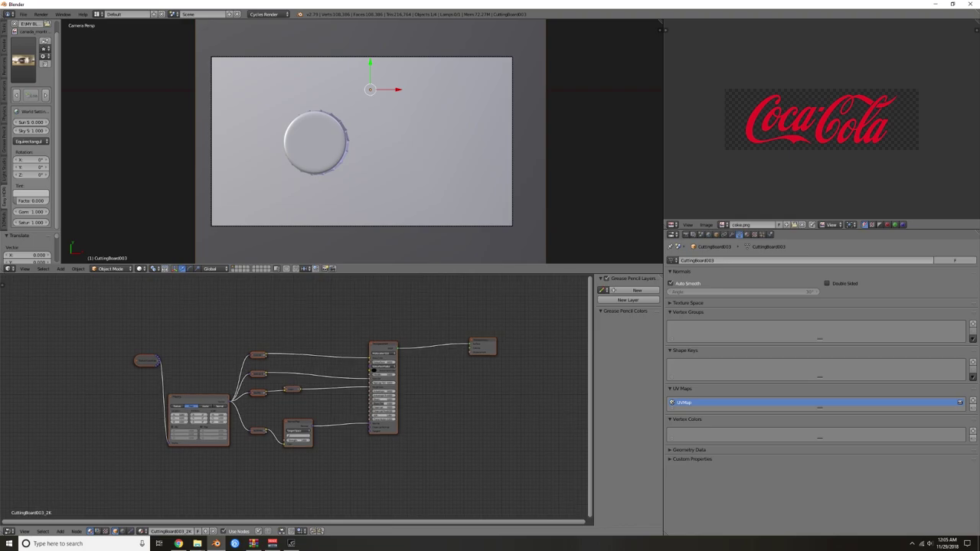
{"action": "scroll", "coordinate": [354, 435], "scroll_direction": "up", "scroll_amount": 5}
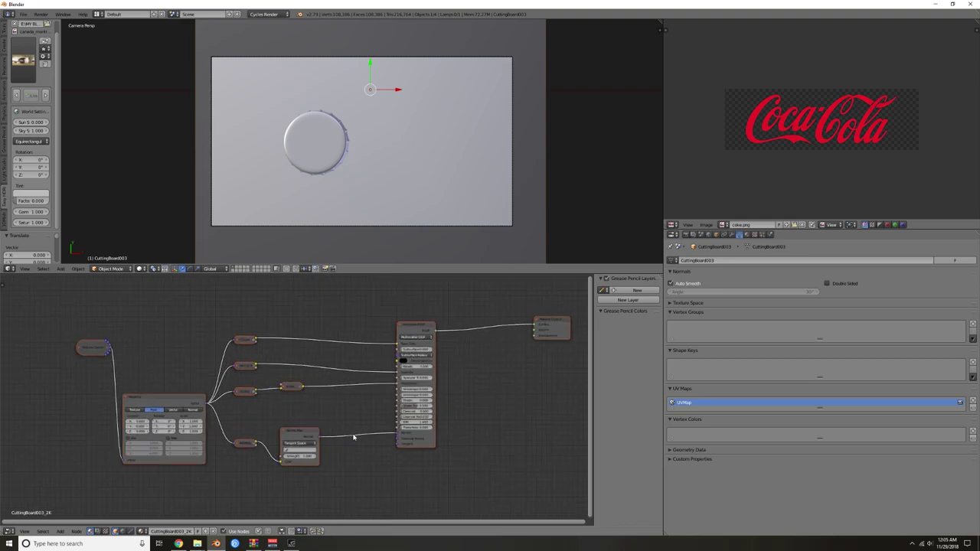
{"action": "right_click", "coordinate": [328, 138]}
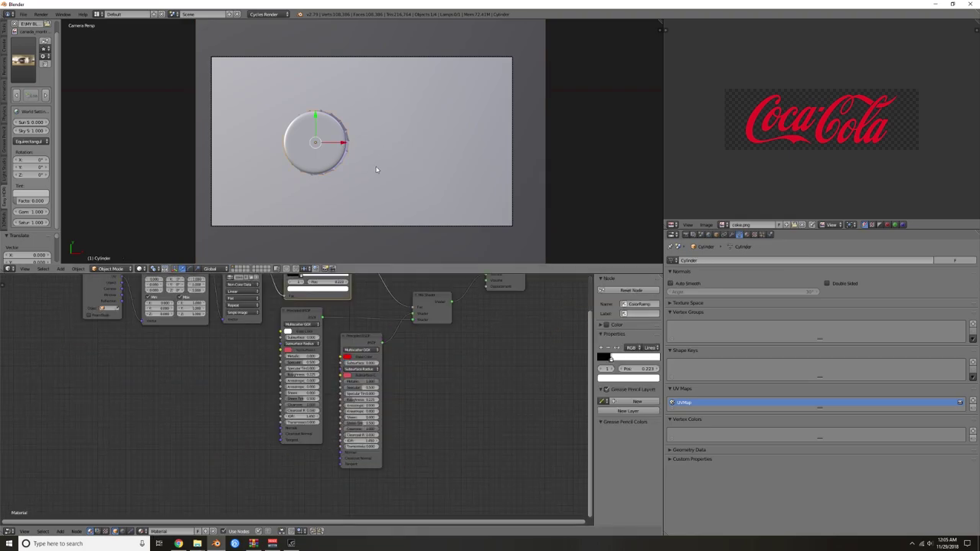
- Preview the camera view in rendered shading and set the camera's depth-of-field aperture type to Radius
{"action": "key", "text": "shift+z"}
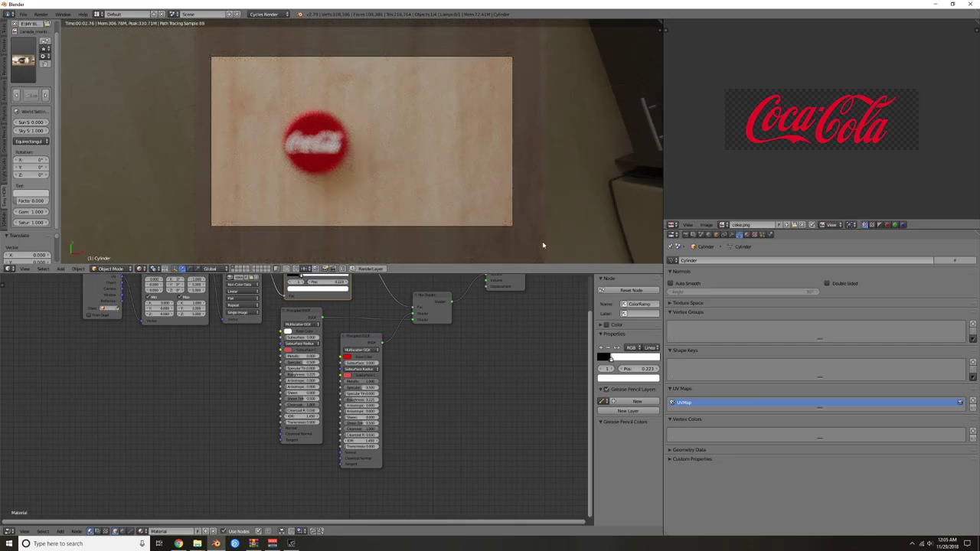
{"action": "right_click", "coordinate": [501, 223]}
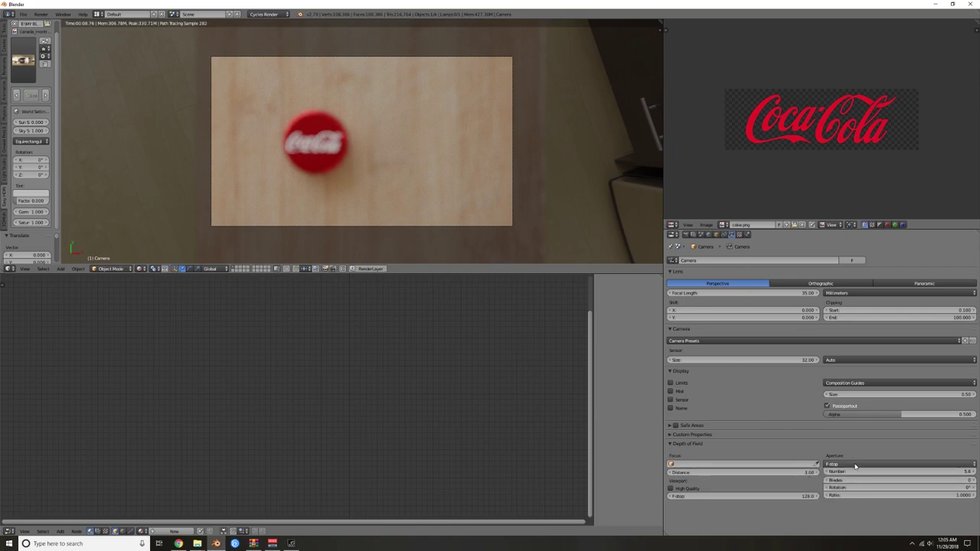
{"action": "left_click", "coordinate": [861, 464]}
{"action": "left_click", "coordinate": [860, 454]}
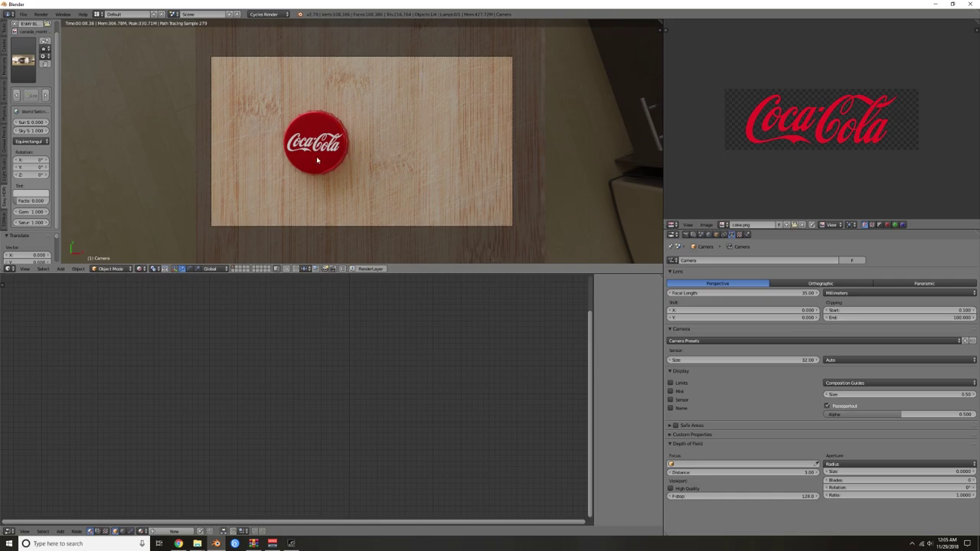
- Replace the image editor with a 3D view showing the camera and cutting board in right orthographic view
{"action": "left_click", "coordinate": [671, 224]}
{"action": "left_click", "coordinate": [698, 214]}
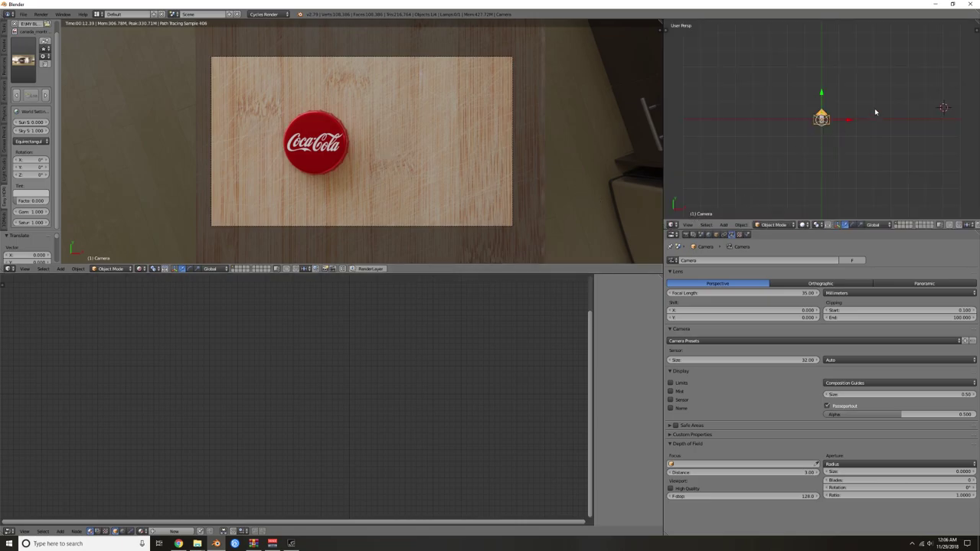
{"action": "key", "text": "KP_3"}
{"action": "scroll", "coordinate": [851, 146], "scroll_direction": "up", "scroll_amount": 4}
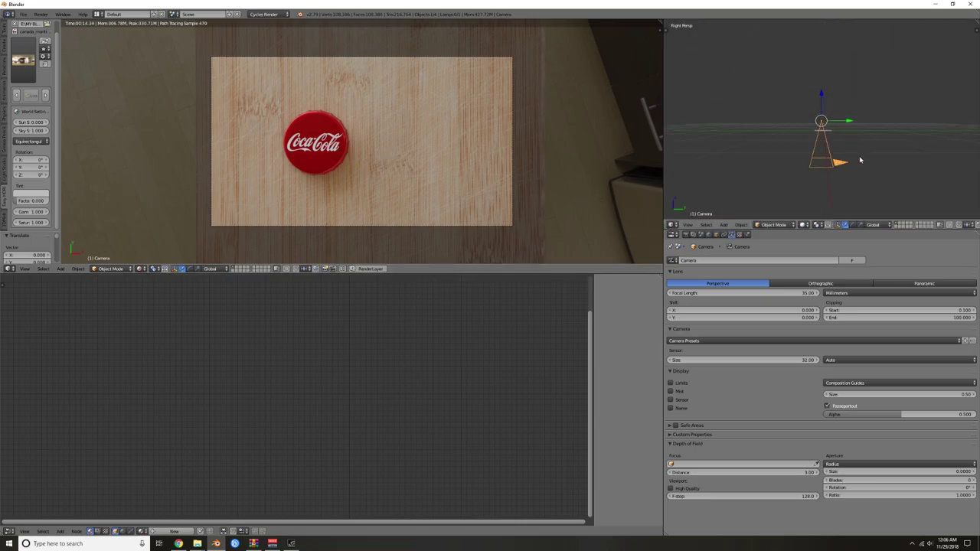
{"action": "key", "text": "KP_5"}
{"action": "scroll", "coordinate": [834, 132], "scroll_direction": "up", "scroll_amount": 10}
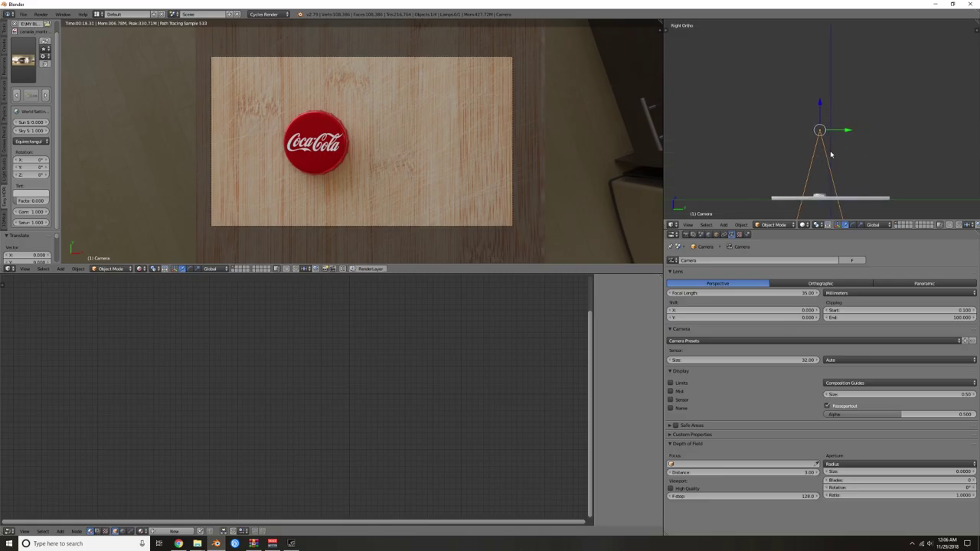
- Move the camera back along Y in side view and tilt it towards the bottle cap for a slightly angled shot
{"action": "middle_click_drag", "start_coordinate": [825, 169], "coordinate": [802, 147], "text": "shift"}
{"action": "left_click_drag", "start_coordinate": [824, 109], "coordinate": [815, 111]}
{"action": "key", "text": "r"}
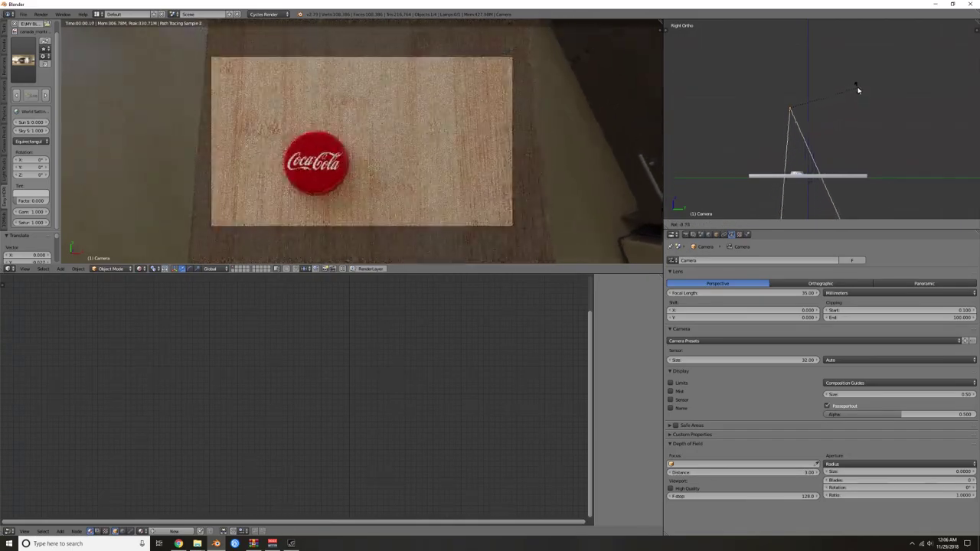
{"action": "left_click", "coordinate": [857, 90]}
{"action": "left_click_drag", "start_coordinate": [817, 111], "coordinate": [806, 111]}
{"action": "key", "text": "r"}
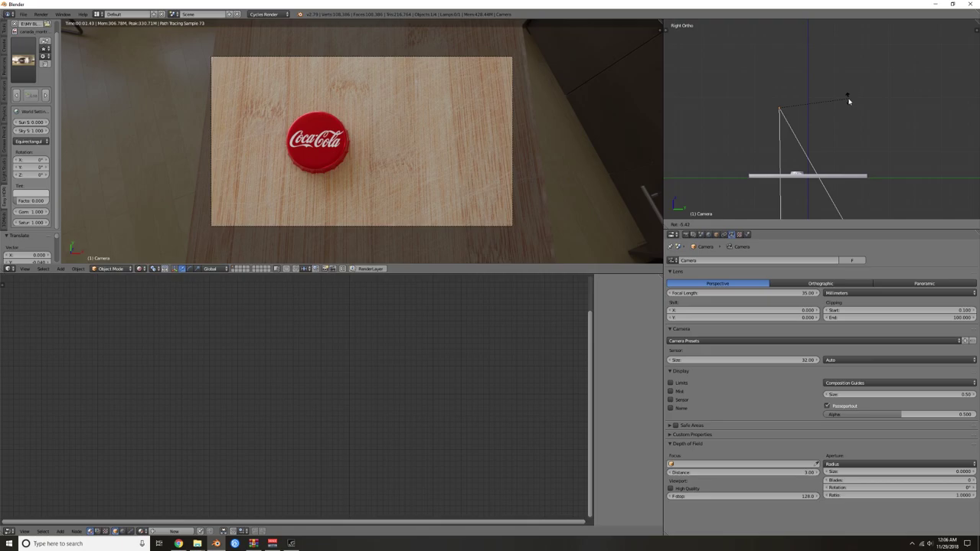
{"action": "left_click", "coordinate": [848, 100]}
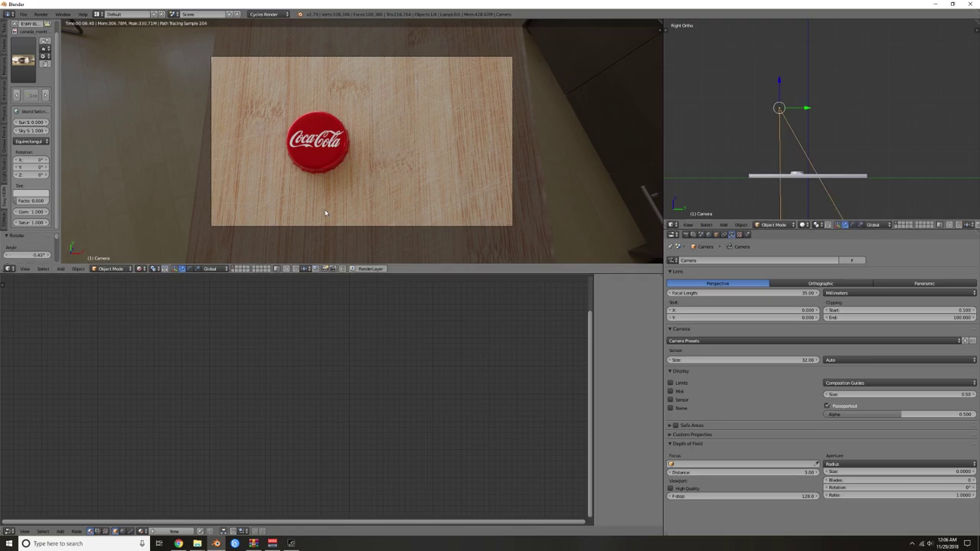
- Enable the render border and shift the camera by about 0.004 along X in top view
{"action": "left_click", "coordinate": [686, 234]}
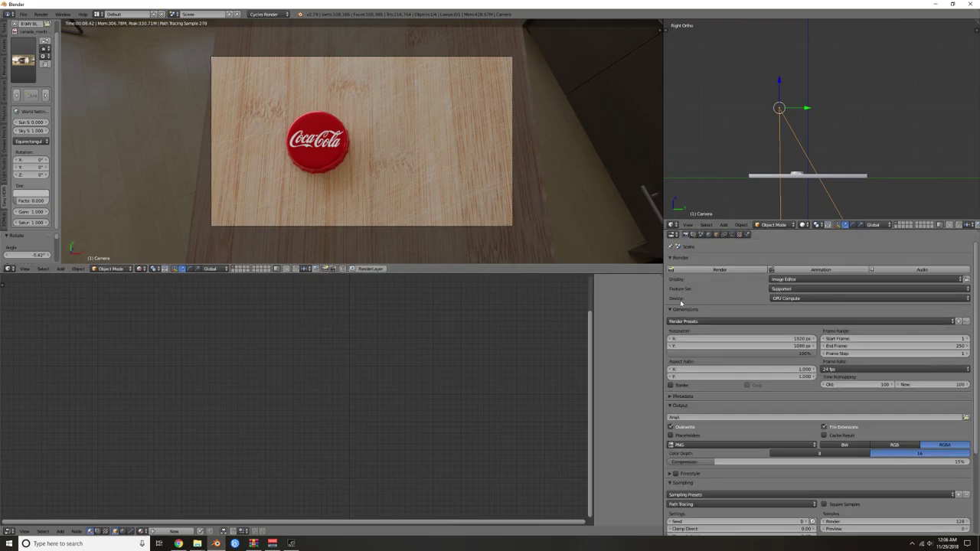
{"action": "left_click", "coordinate": [670, 385]}
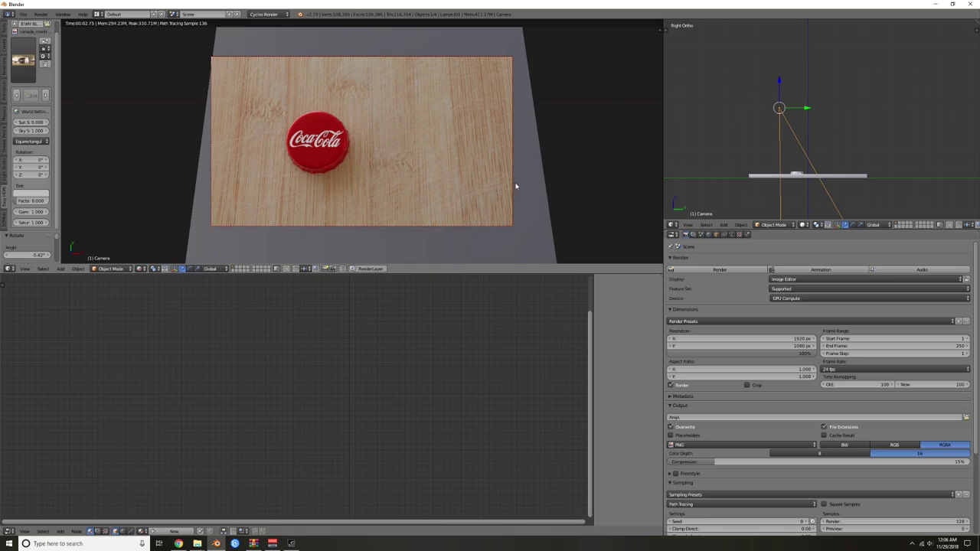
{"action": "key", "text": "KP_7"}
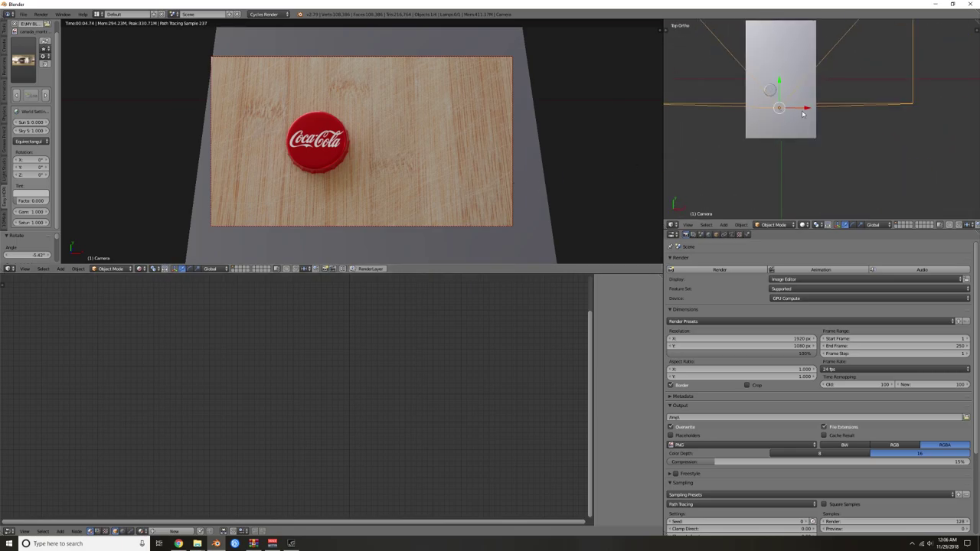
{"action": "left_click_drag", "start_coordinate": [806, 109], "coordinate": [806, 110]}
- Select the cutting board, expand its COLOR texture node and move the node above the other texture nodes
{"action": "right_click", "coordinate": [360, 193]}
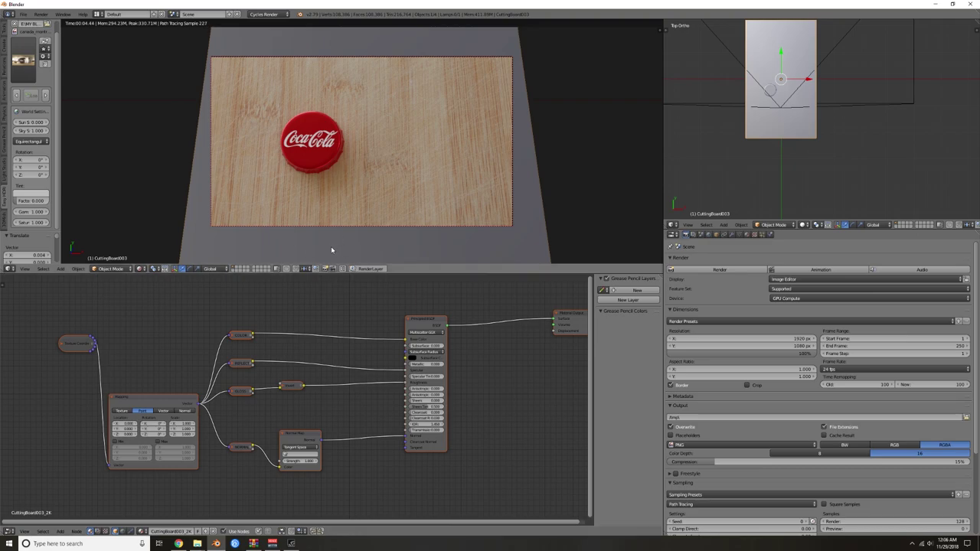
{"action": "left_click", "coordinate": [232, 335]}
{"action": "left_click_drag", "start_coordinate": [254, 342], "coordinate": [254, 298]}
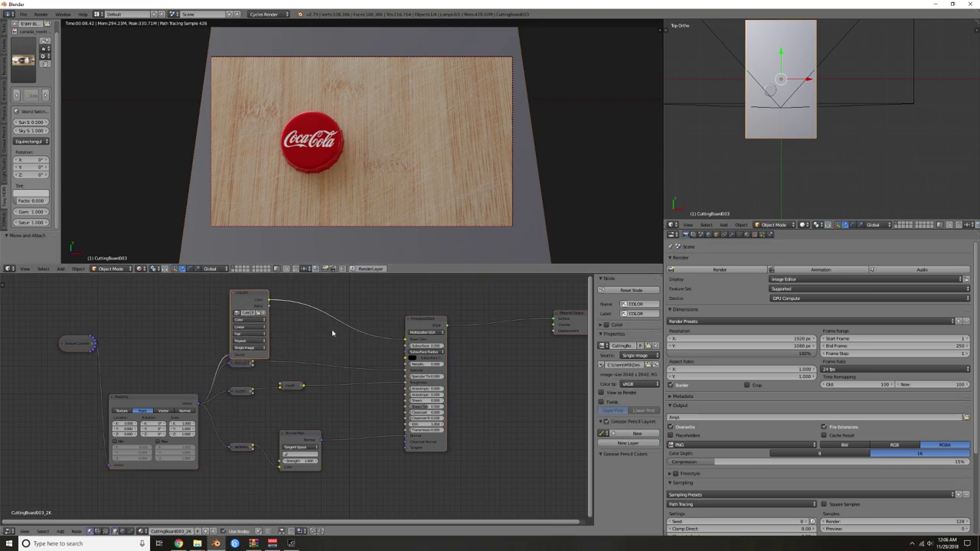
- Insert a Hue Saturation Value node between the COLOR texture and the Principled shader's Base Color, and set its Value to 0
{"action": "key", "text": "shift+a"}
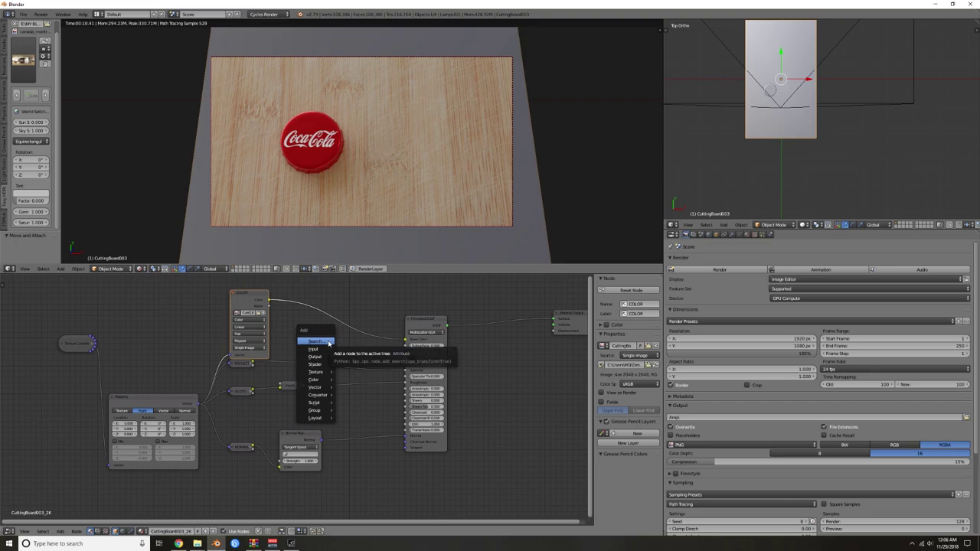
{"action": "key", "text": "Escape"}
{"action": "key", "text": "shift+a"}
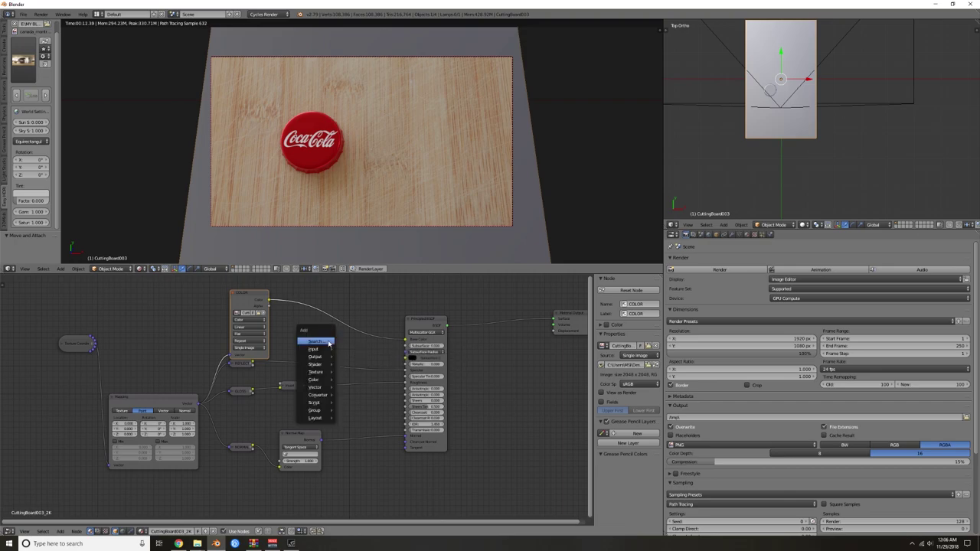
{"action": "left_click", "coordinate": [329, 341]}
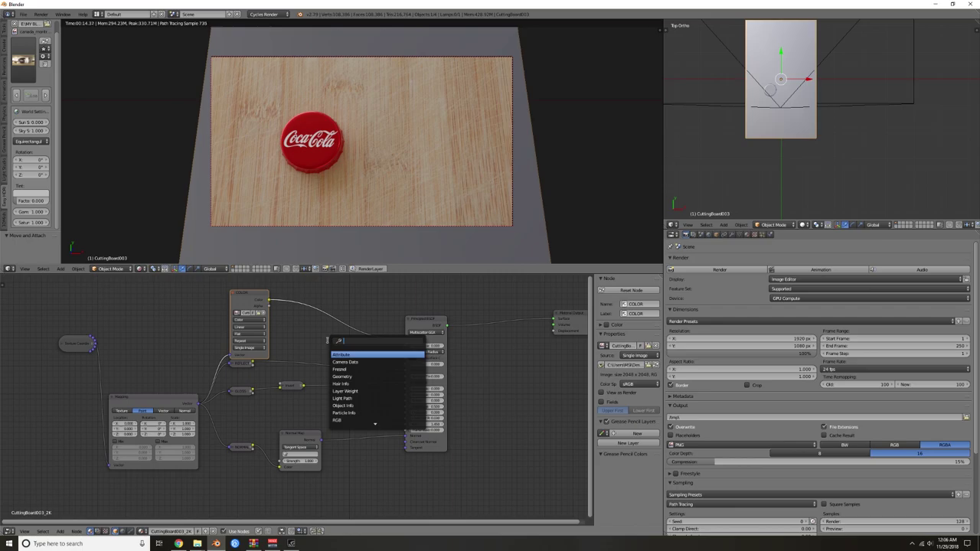
{"action": "type", "text": "hue"}
{"action": "key", "text": "Return"}
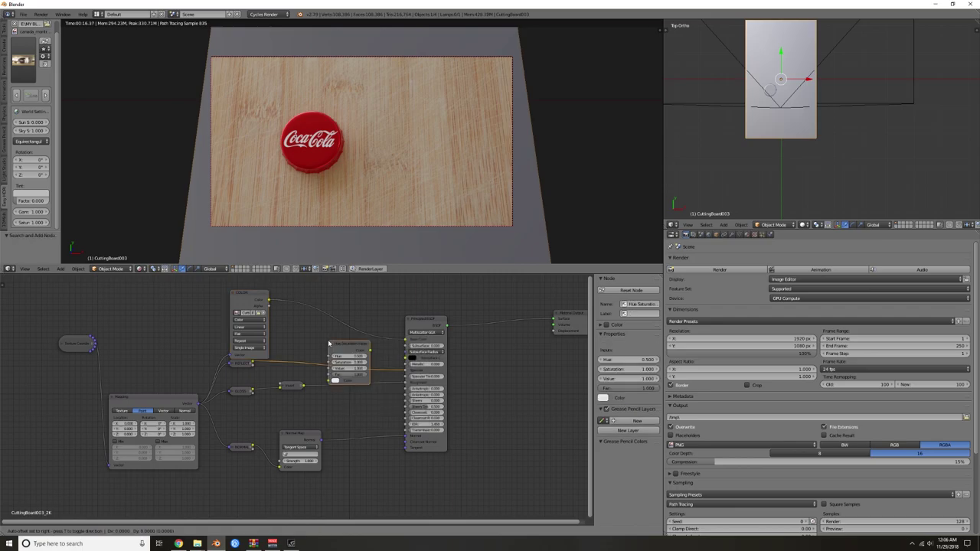
{"action": "left_click", "coordinate": [307, 302]}
{"action": "left_click_drag", "start_coordinate": [329, 330], "coordinate": [300, 329]}
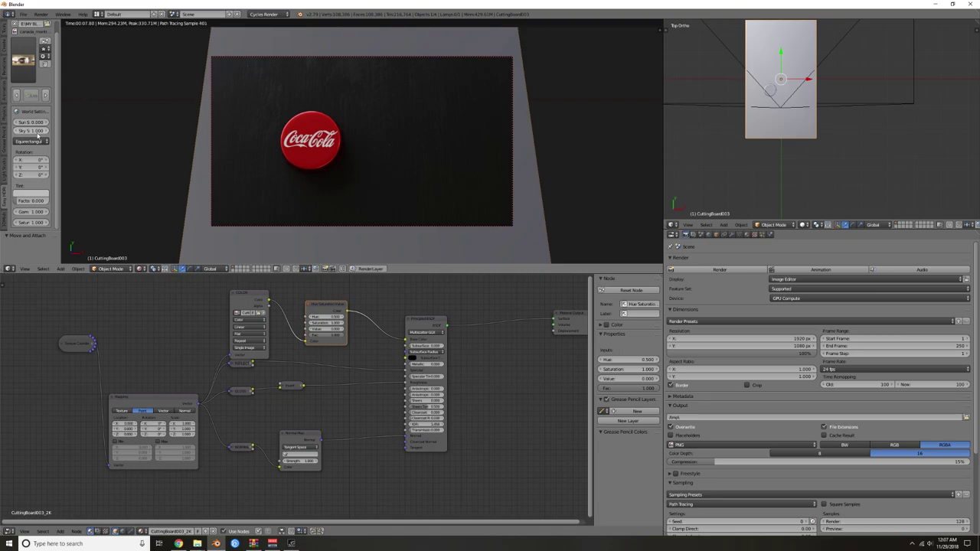
- Set the HDRI environment's sky strength to 0.66 and delete the lamp from the scene
{"action": "mouse_move", "coordinate": [31, 131]}
{"action": "left_mouse_down"}
{"action": "mouse_move", "coordinate": [15, 131]}
{"action": "mouse_move", "coordinate": [26, 131]}
{"action": "left_mouse_up"}
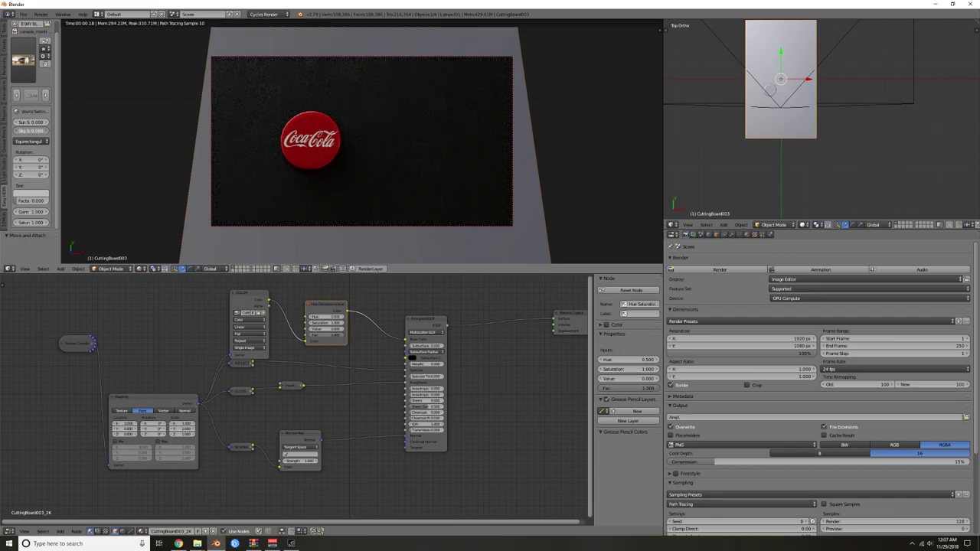
{"action": "scroll", "coordinate": [821, 157], "scroll_direction": "down", "scroll_amount": 4}
{"action": "middle_click_drag", "start_coordinate": [822, 162], "coordinate": [802, 111]}
{"action": "scroll", "coordinate": [803, 111], "scroll_direction": "down", "scroll_amount": 12}
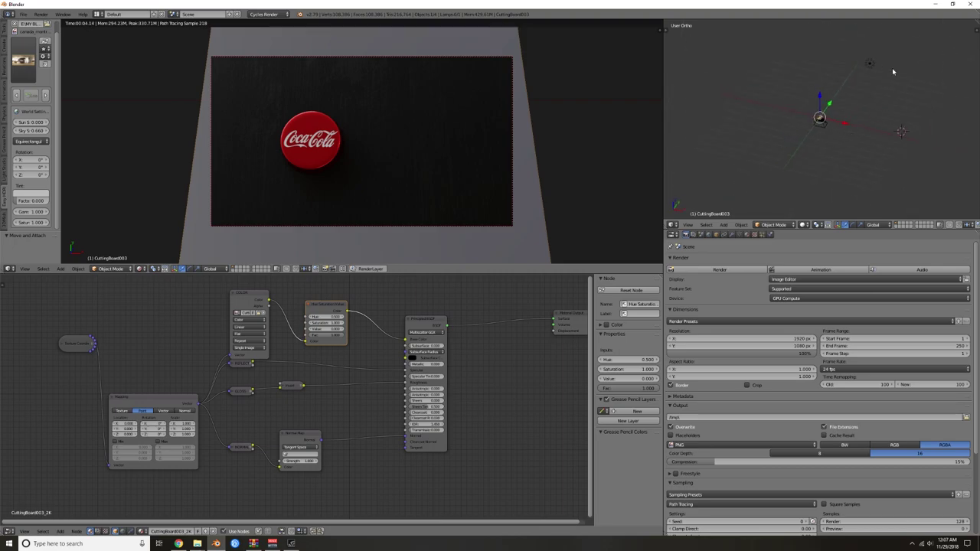
{"action": "right_click", "coordinate": [868, 67]}
{"action": "key", "text": "x"}
{"action": "left_click", "coordinate": [868, 68]}
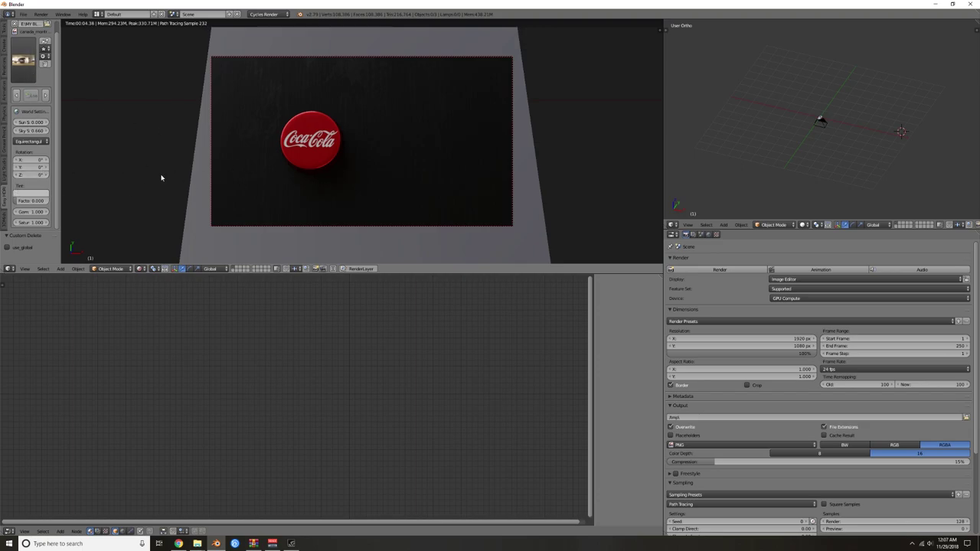
- Set the environment's Z rotation to -8.3° and the roughness of the bottle cap's red Principled shader to 0.242
{"action": "left_click_drag", "start_coordinate": [29, 175], "coordinate": [73, 175]}
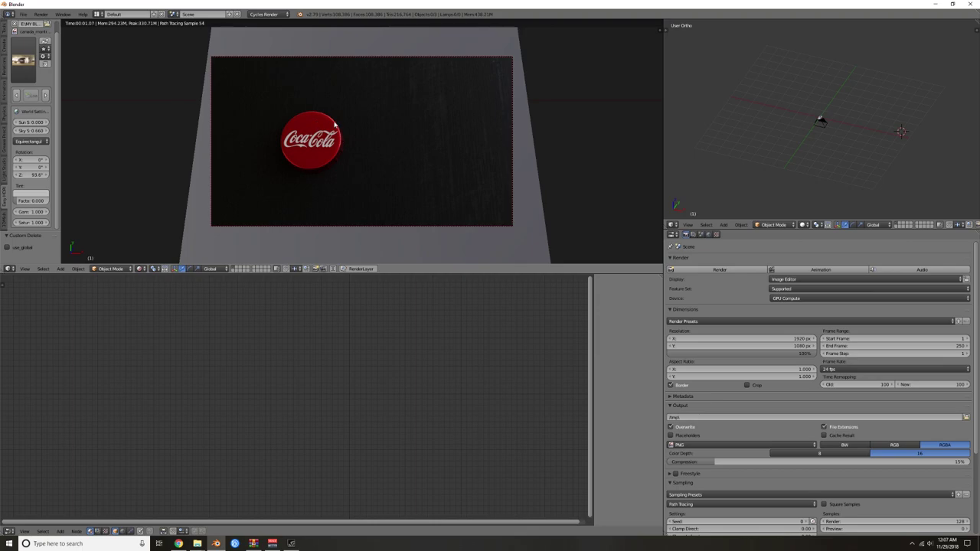
{"action": "left_click_drag", "start_coordinate": [37, 176], "coordinate": [8, 175]}
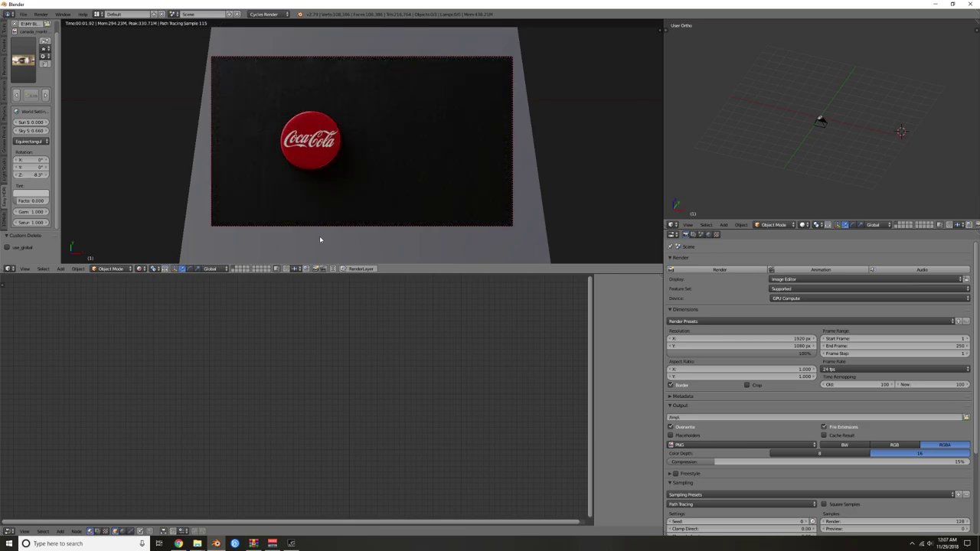
{"action": "right_click", "coordinate": [319, 173]}
{"action": "left_click_drag", "start_coordinate": [355, 401], "coordinate": [357, 401]}
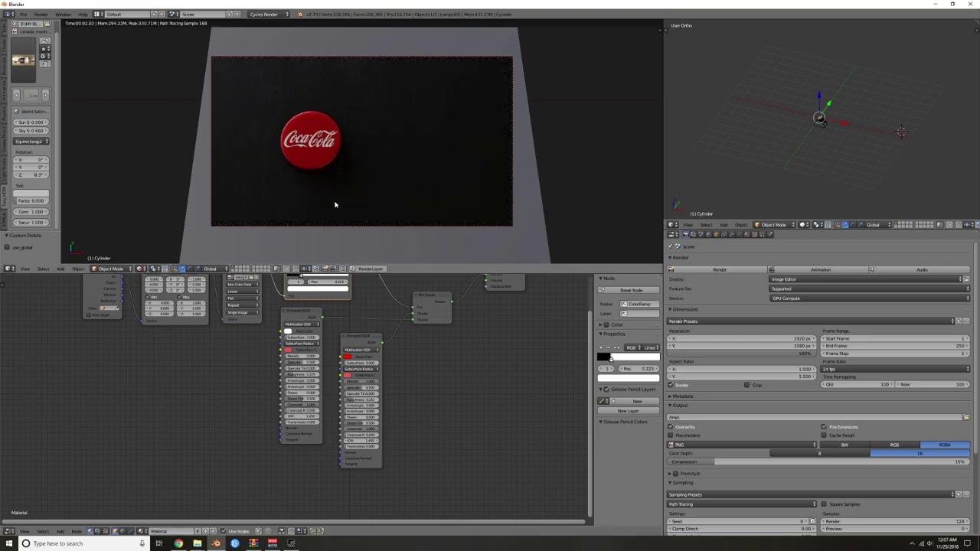
- Apply the bottle cap's object transform and place a duplicate of the cap above and beside it in front view
{"action": "key", "text": "ctrl+a"}
{"action": "left_click", "coordinate": [323, 175]}
{"action": "key", "text": "shift+z"}
{"action": "middle_click_drag", "start_coordinate": [339, 178], "coordinate": [343, 144]}
{"action": "key", "text": "KP_1"}
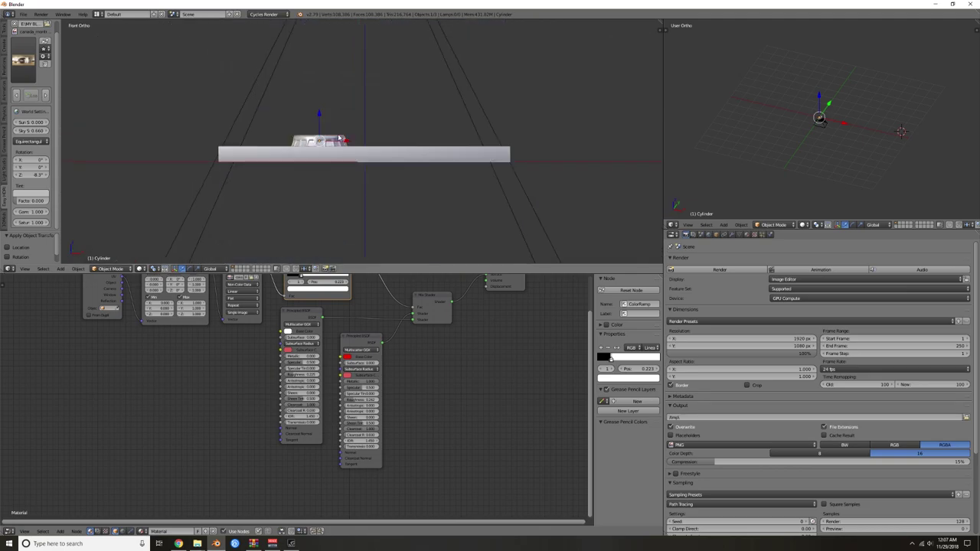
{"action": "scroll", "coordinate": [337, 138], "scroll_direction": "up", "scroll_amount": 3}
{"action": "key", "text": "shift+d"}
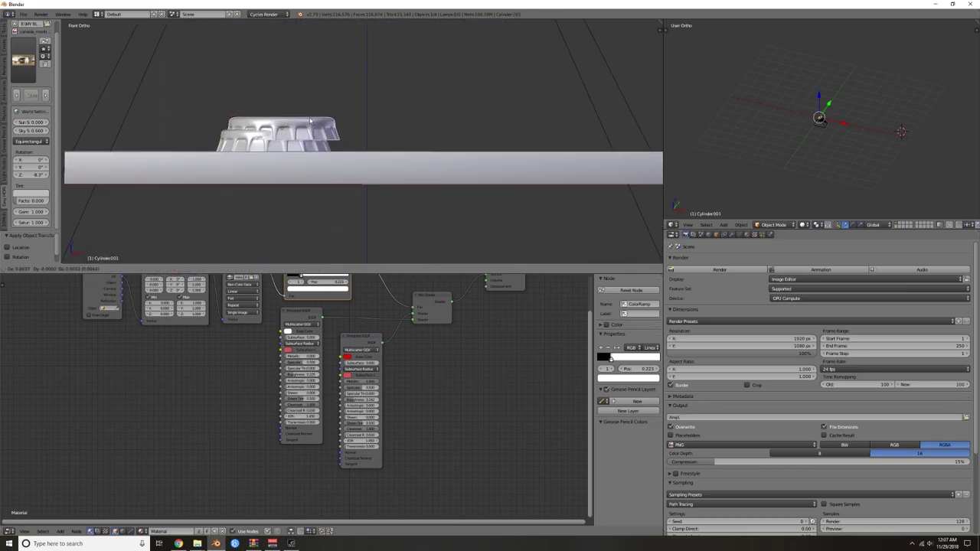
{"action": "left_click", "coordinate": [355, 112]}
- Tilt the duplicate cap by about 17° and move it so it leans on the original cap's edge
{"action": "key", "text": "r"}
{"action": "left_click", "coordinate": [410, 113]}
{"action": "key", "text": "g"}
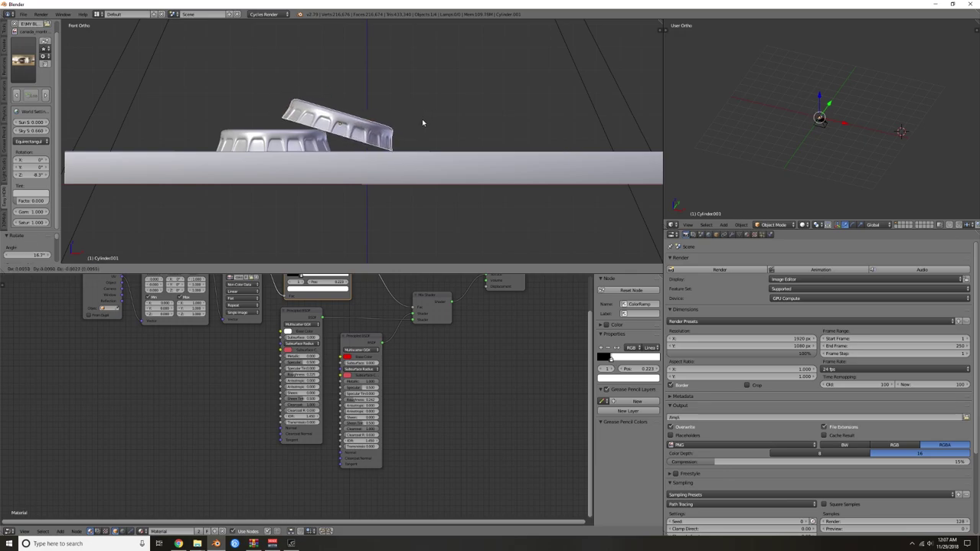
{"action": "left_click", "coordinate": [425, 123]}
- In top view, move the duplicate diagonally over the original cap's front edge and rotate it around the Z axis
{"action": "key", "text": "KP_7"}
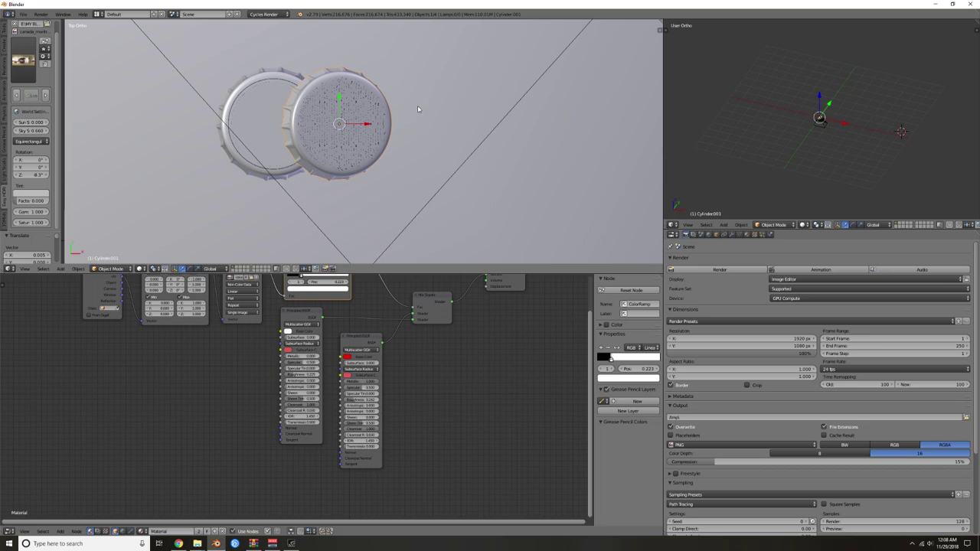
{"action": "key", "text": "g"}
{"action": "left_click", "coordinate": [395, 134]}
{"action": "key", "text": "r"}
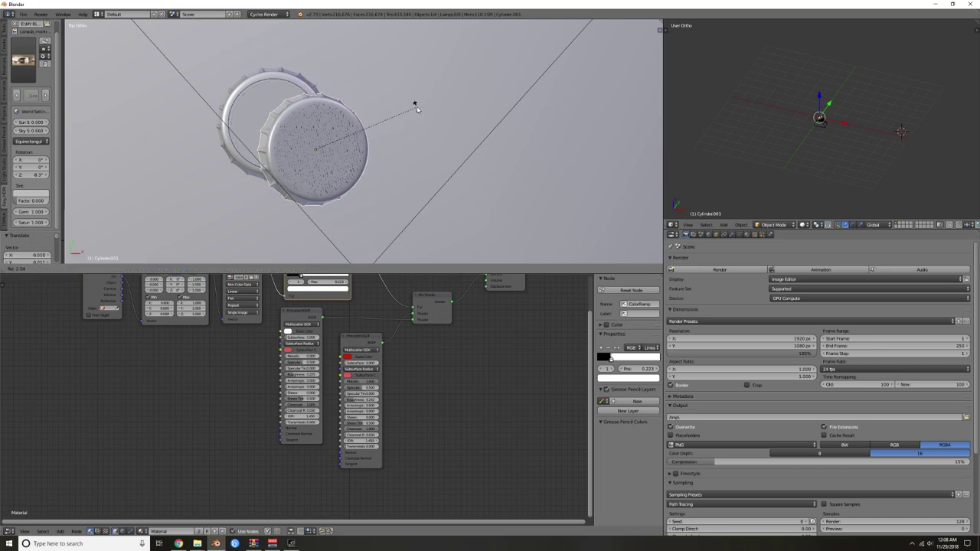
{"action": "left_click", "coordinate": [425, 125]}
{"action": "middle_click_drag", "start_coordinate": [367, 180], "coordinate": [440, 110]}
{"action": "key", "text": "r"}
{"action": "key", "text": "z"}
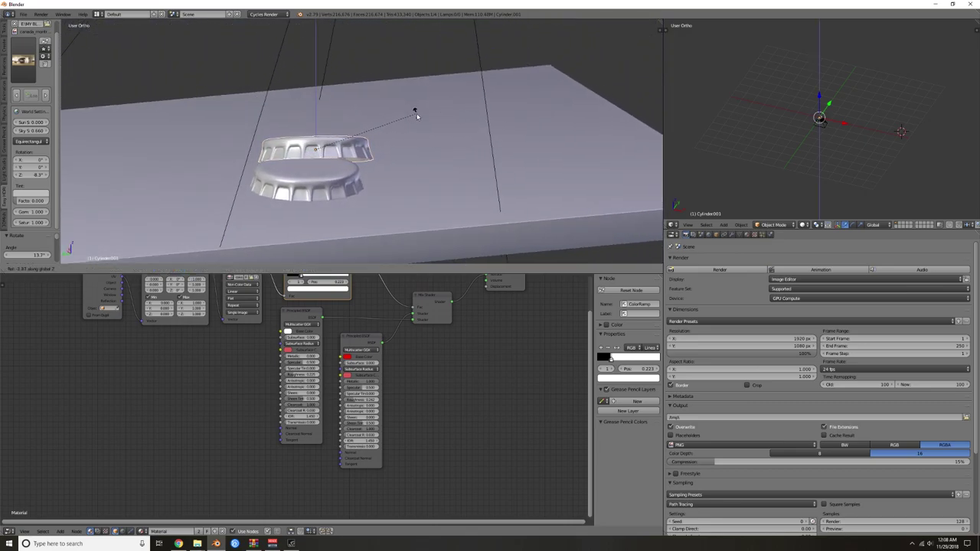
{"action": "left_click", "coordinate": [408, 147]}
- Shift the duplicate cap along X and fine-tune its tilt and position so it rests against the original and the board
{"action": "middle_click_drag", "start_coordinate": [422, 148], "coordinate": [345, 135]}
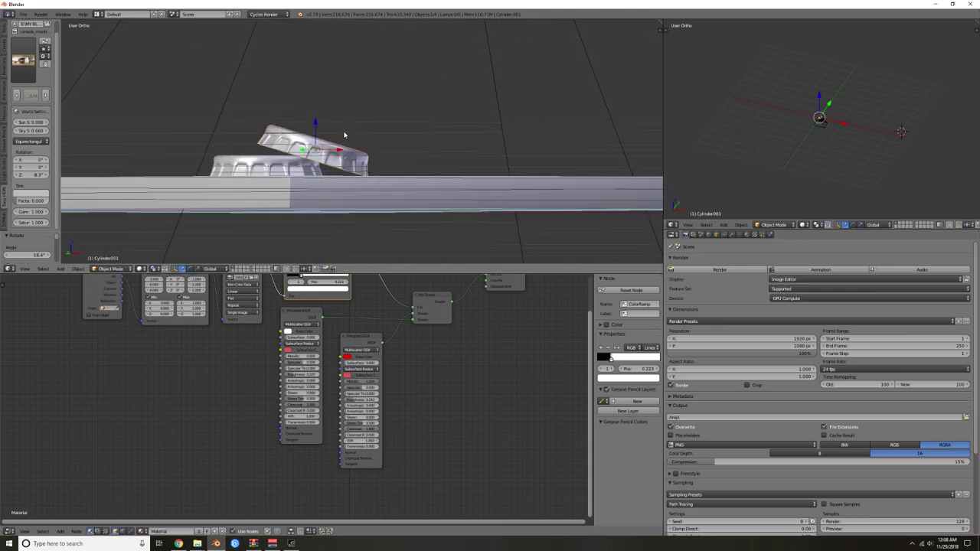
{"action": "left_click_drag", "start_coordinate": [336, 151], "coordinate": [356, 151]}
{"action": "key", "text": "r"}
{"action": "left_click", "coordinate": [408, 131]}
{"action": "key", "text": "g"}
{"action": "left_click", "coordinate": [412, 138]}
- Check the overlap of the two caps through the camera in wireframe and rendered shading
{"action": "middle_click_drag", "start_coordinate": [416, 137], "coordinate": [420, 138]}
{"action": "key", "text": "KP_0"}
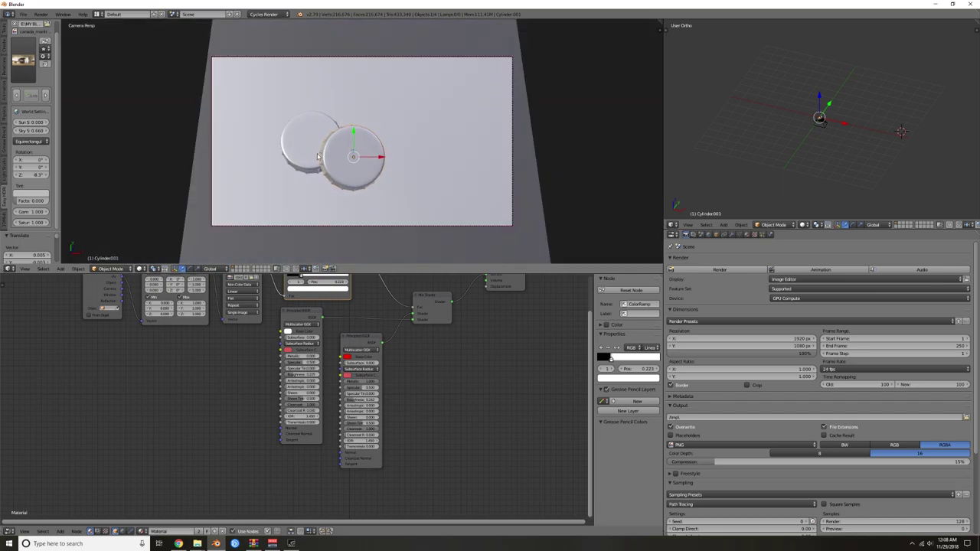
{"action": "key", "text": "z"}
{"action": "key", "text": "x"}
{"action": "key", "text": "Escape"}
{"action": "key", "text": "z"}
{"action": "key", "text": "shift+z"}
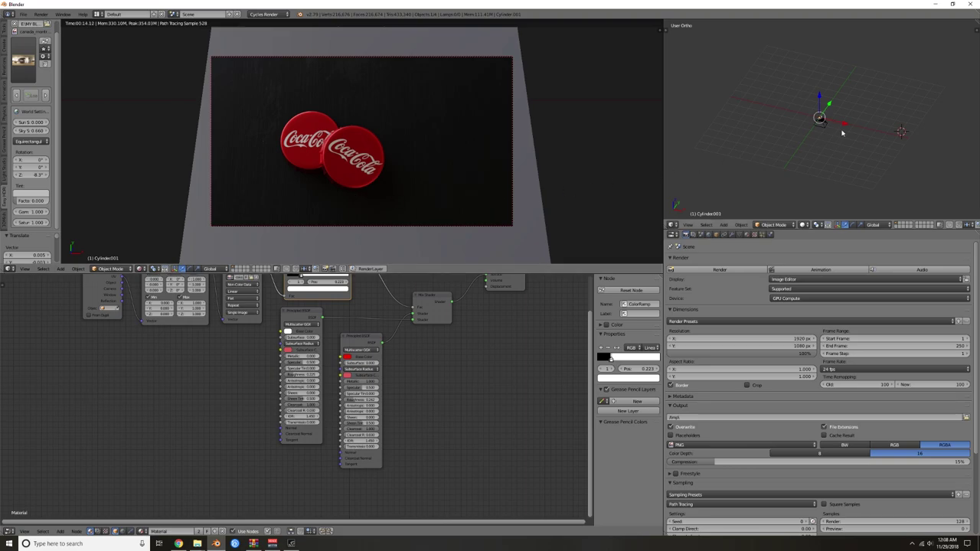
{"action": "key", "text": "KP_1"}
{"action": "scroll", "coordinate": [827, 115], "scroll_direction": "up", "scroll_amount": 6}
{"action": "key", "text": "g"}
{"action": "key", "text": "z"}
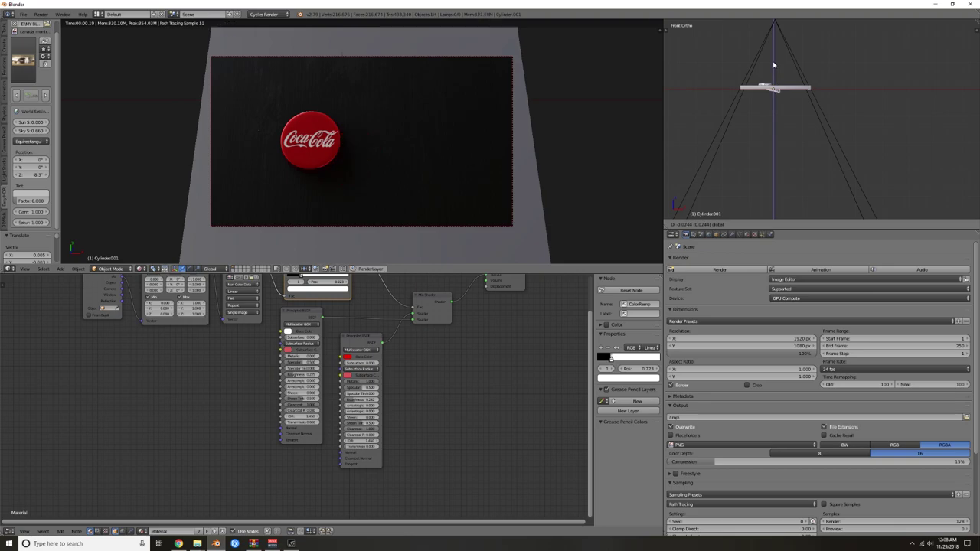
{"action": "right_click", "coordinate": [773, 60]}
- Select the camera and lower it slightly along Z to frame the caps more closely
{"action": "right_click", "coordinate": [783, 36]}
{"action": "scroll", "coordinate": [785, 35], "scroll_direction": "down", "scroll_amount": 2}
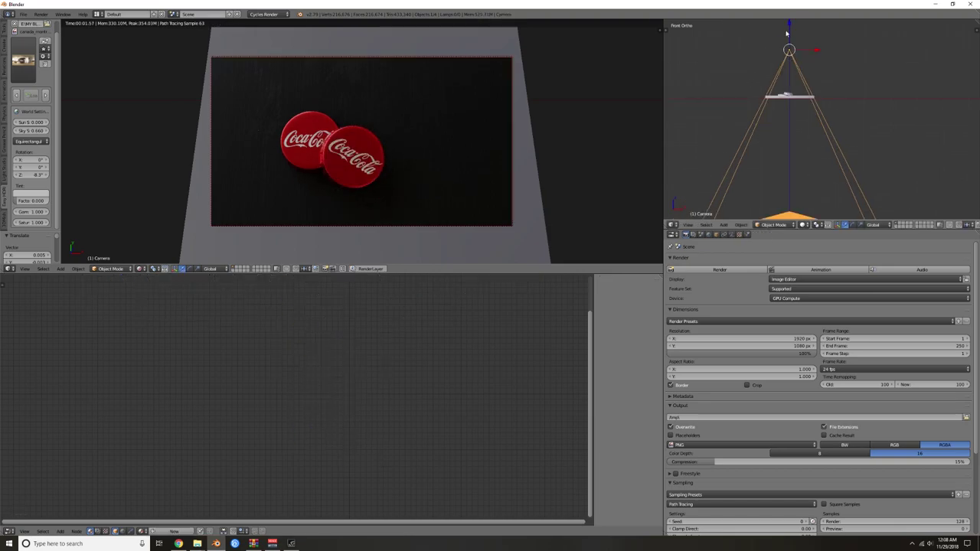
{"action": "left_click_drag", "start_coordinate": [789, 25], "coordinate": [787, 33]}
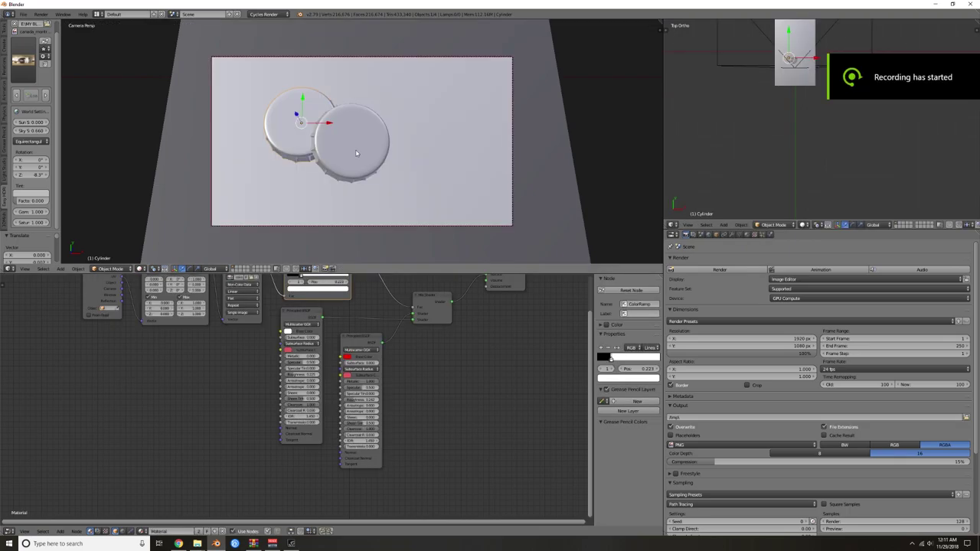
- Select both bottle caps and scale them up together by about 1.147
{"action": "right_click", "coordinate": [355, 150]}
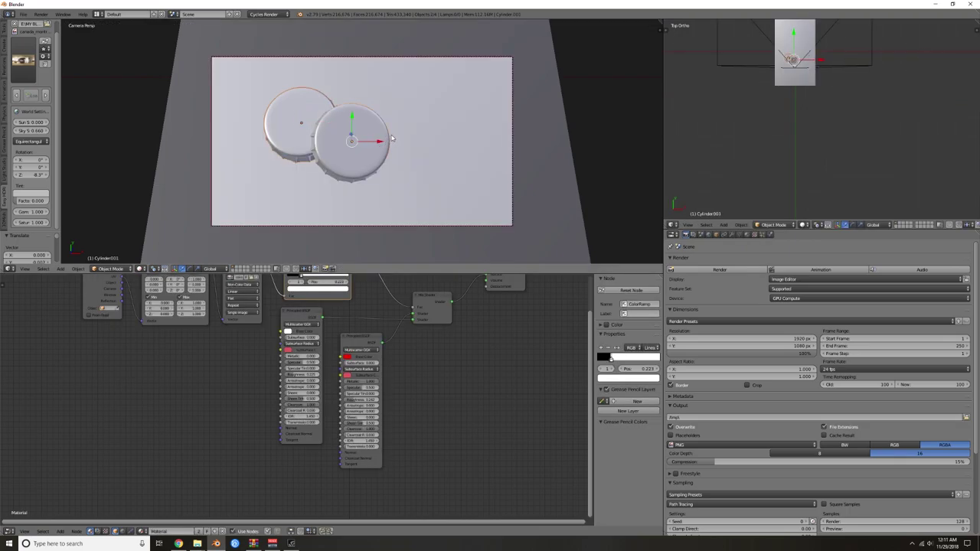
{"action": "key", "text": "s"}
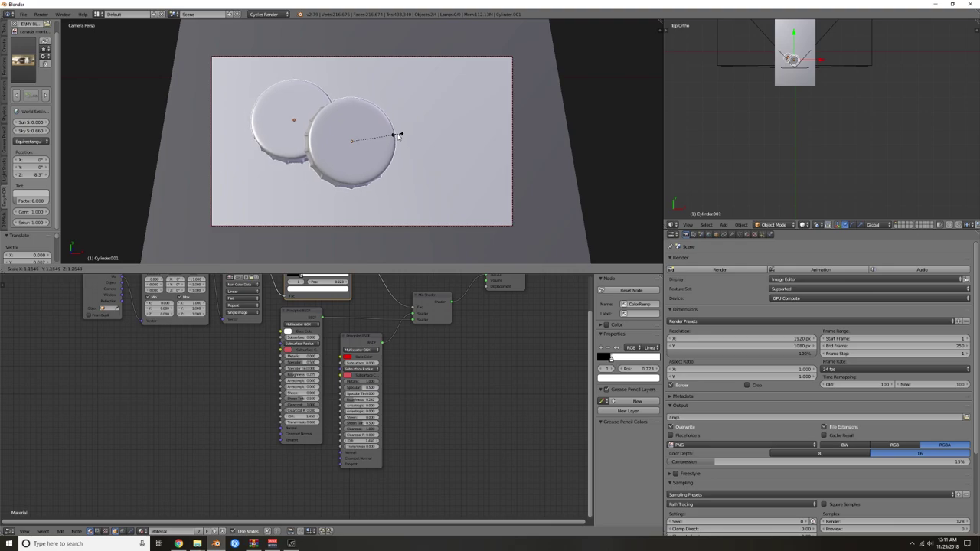
{"action": "left_click", "coordinate": [396, 134]}
- In front view, raise both scaled caps slightly so they sit on top of the cutting board
{"action": "key", "text": "KP_0"}
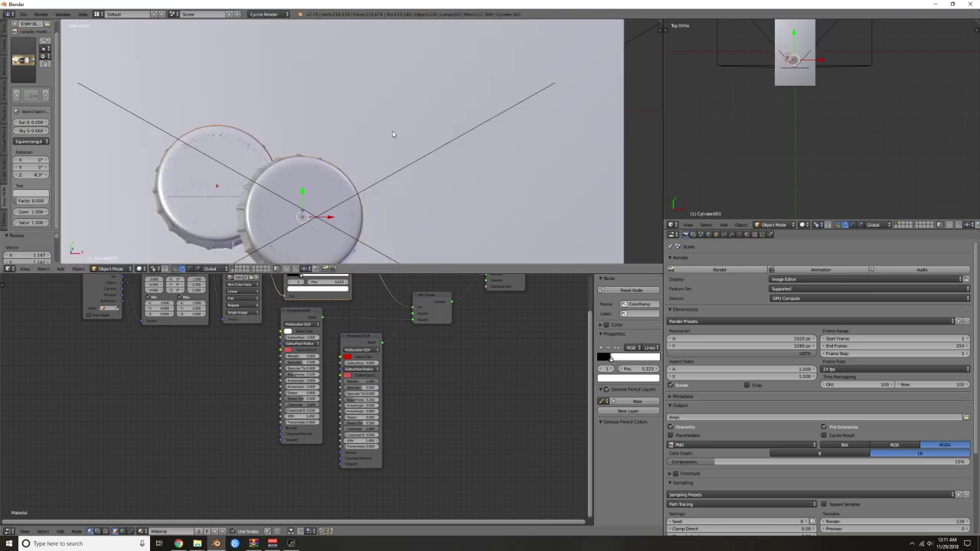
{"action": "key", "text": "KP_1"}
{"action": "scroll", "coordinate": [354, 158], "scroll_direction": "down", "scroll_amount": 2}
{"action": "middle_click_drag", "start_coordinate": [316, 167], "coordinate": [401, 131], "text": "shift"}
{"action": "scroll", "coordinate": [430, 112], "scroll_direction": "up", "scroll_amount": 3}
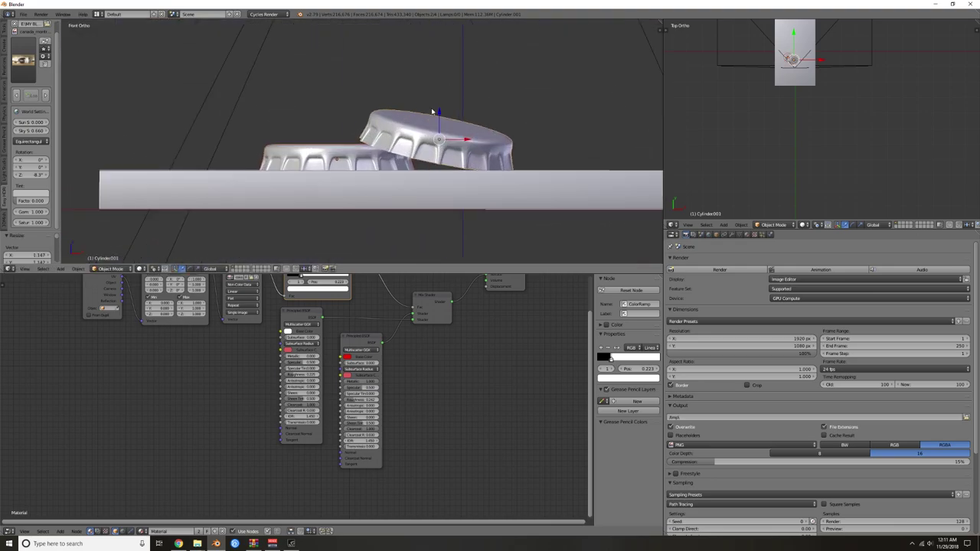
{"action": "key", "text": "g"}
{"action": "left_click", "coordinate": [448, 111]}
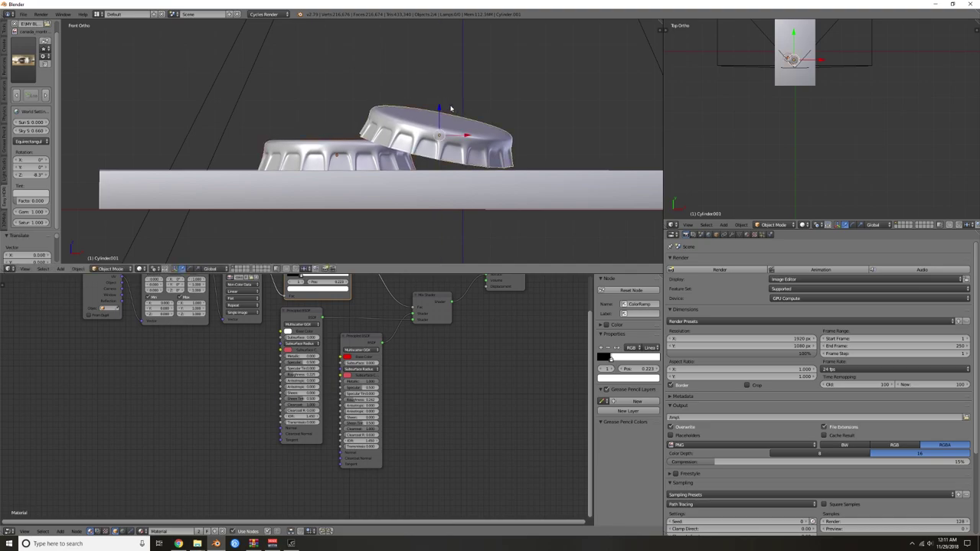
- In camera view, move both caps slightly along negative Y to reposition them in the frame
{"action": "key", "text": "KP_0"}
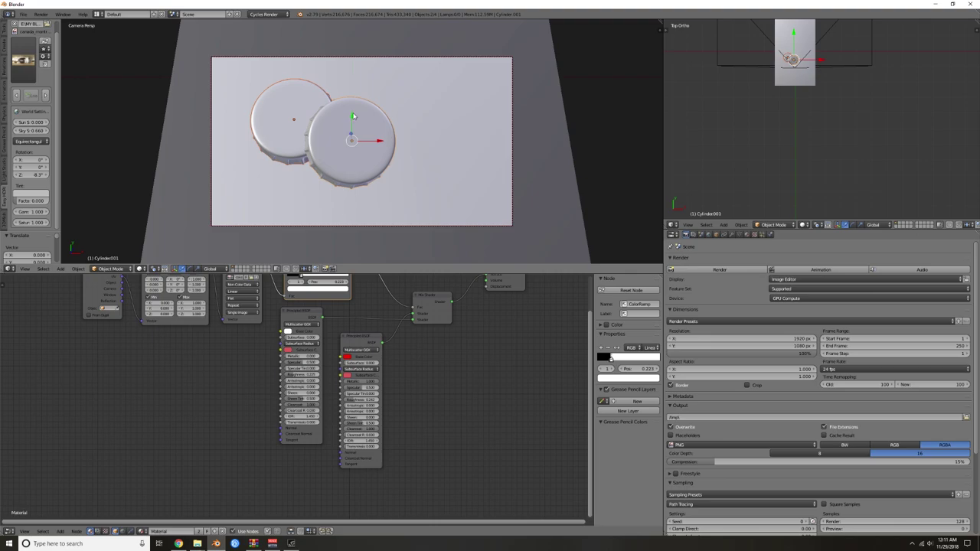
{"action": "key", "text": "g"}
{"action": "key", "text": "y"}
{"action": "left_click", "coordinate": [352, 121]}
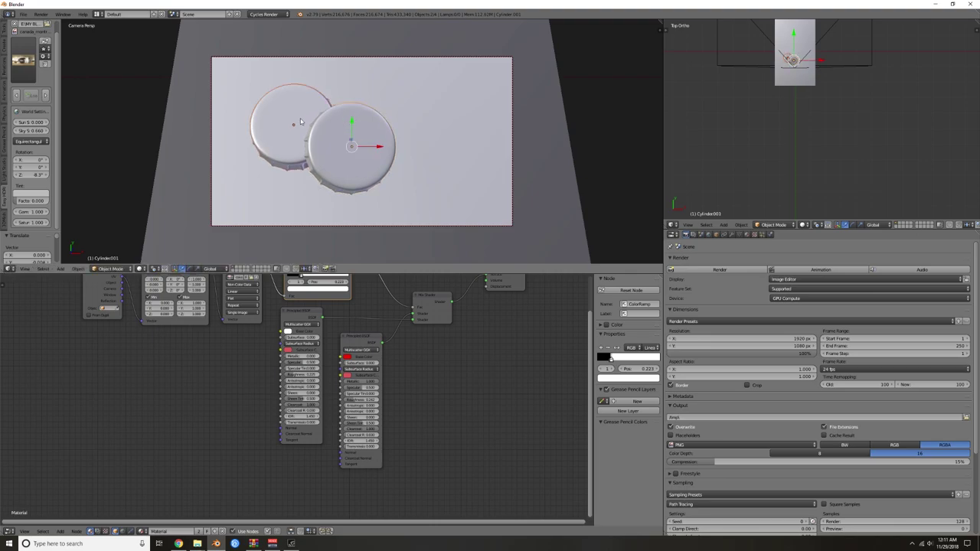
- Rotate the original lower cap by about -22.4° in top view to angle its logo, with the render preview active
{"action": "key", "text": "shift+z"}
{"action": "scroll", "coordinate": [819, 58], "scroll_direction": "up", "scroll_amount": 3}
{"action": "middle_click_drag", "start_coordinate": [774, 33], "coordinate": [815, 177], "text": "shift"}
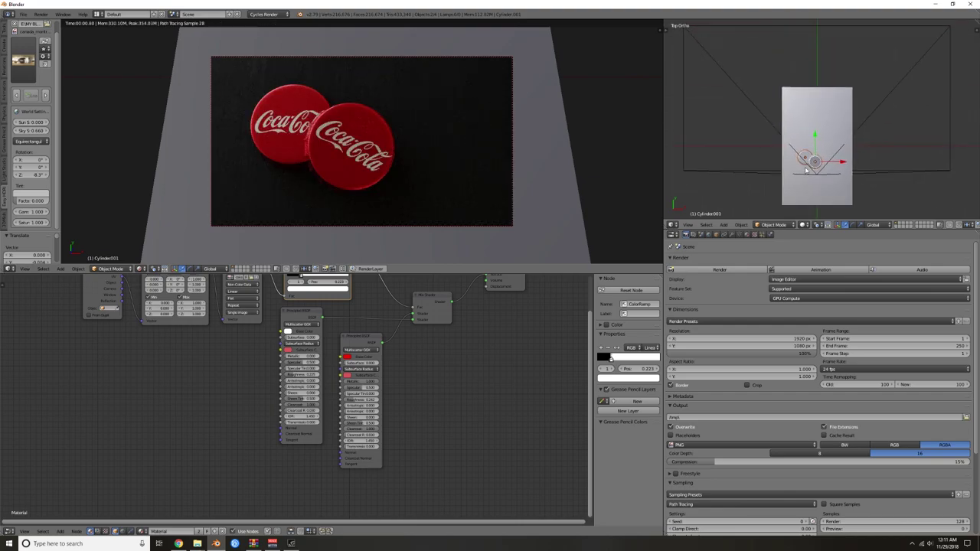
{"action": "right_click", "coordinate": [805, 156]}
{"action": "key", "text": "r"}
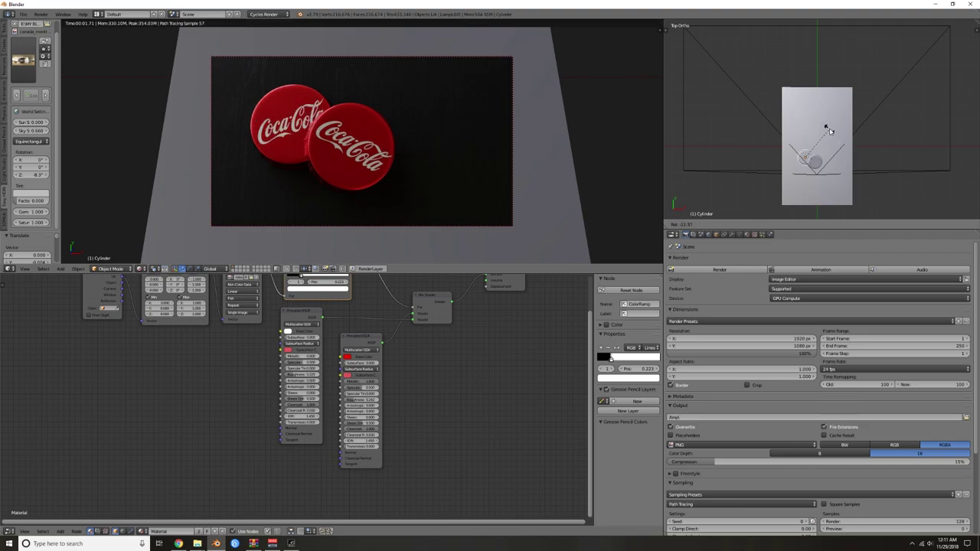
{"action": "left_click", "coordinate": [830, 132]}
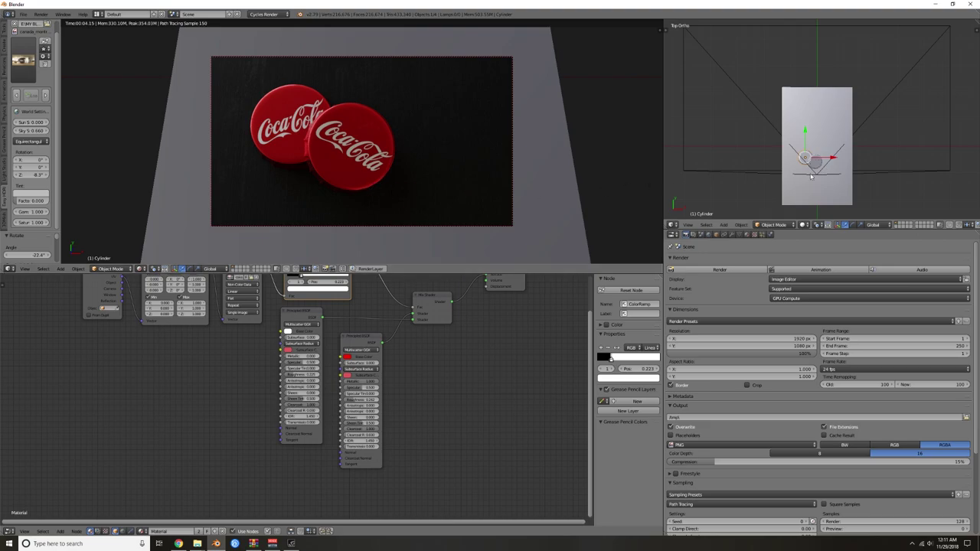
- Limit mesh selection to visible geometry and bevel the edge loop around the duplicate cap's top rim
{"action": "scroll", "coordinate": [844, 176], "scroll_direction": "up", "scroll_amount": 4}
{"action": "middle_click_drag", "start_coordinate": [844, 176], "coordinate": [842, 106], "text": "shift"}
{"action": "middle_click_drag", "start_coordinate": [842, 105], "coordinate": [823, 69]}
{"action": "scroll", "coordinate": [806, 129], "scroll_direction": "up", "scroll_amount": 8}
{"action": "right_click", "coordinate": [813, 142]}
{"action": "key", "text": "Tab"}
{"action": "scroll", "coordinate": [823, 156], "scroll_direction": "up", "scroll_amount": 4}
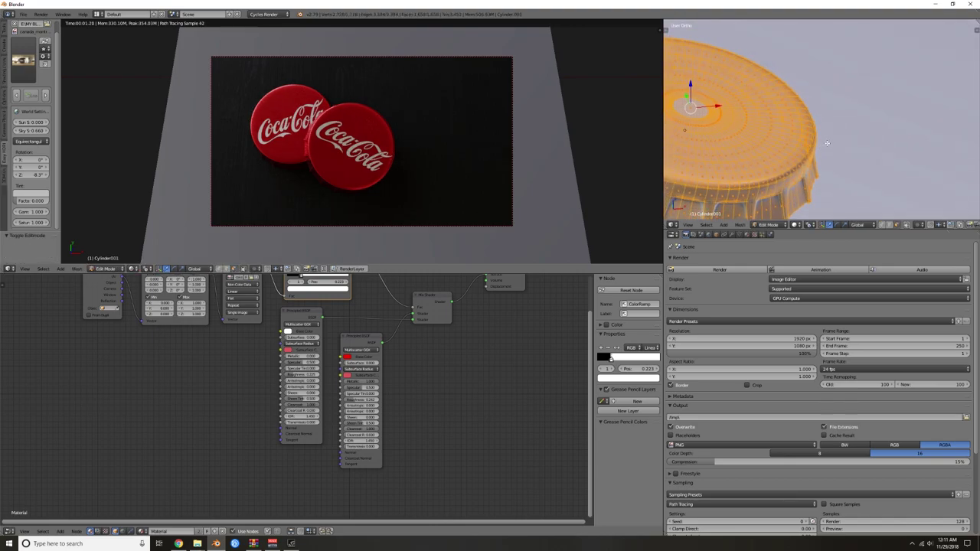
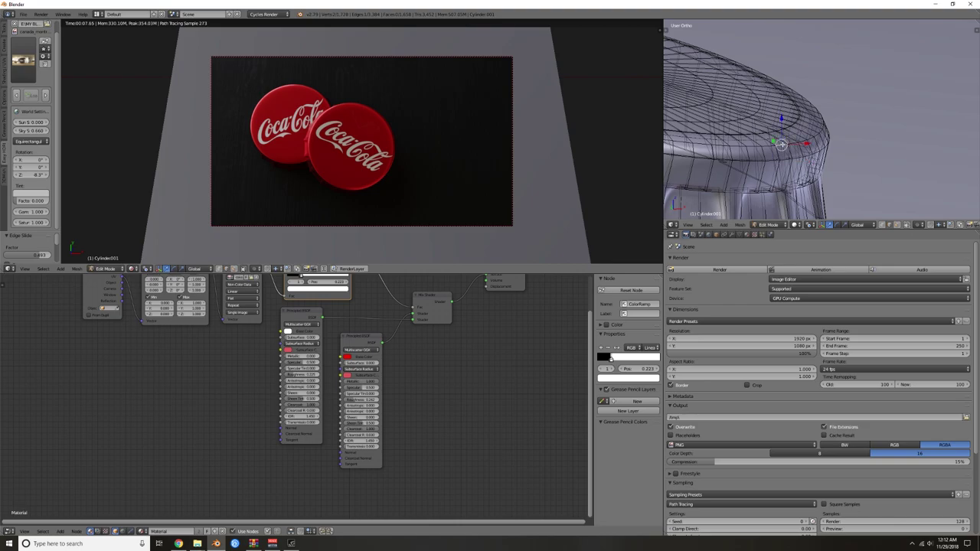
{"action": "left_click", "coordinate": [906, 225]}
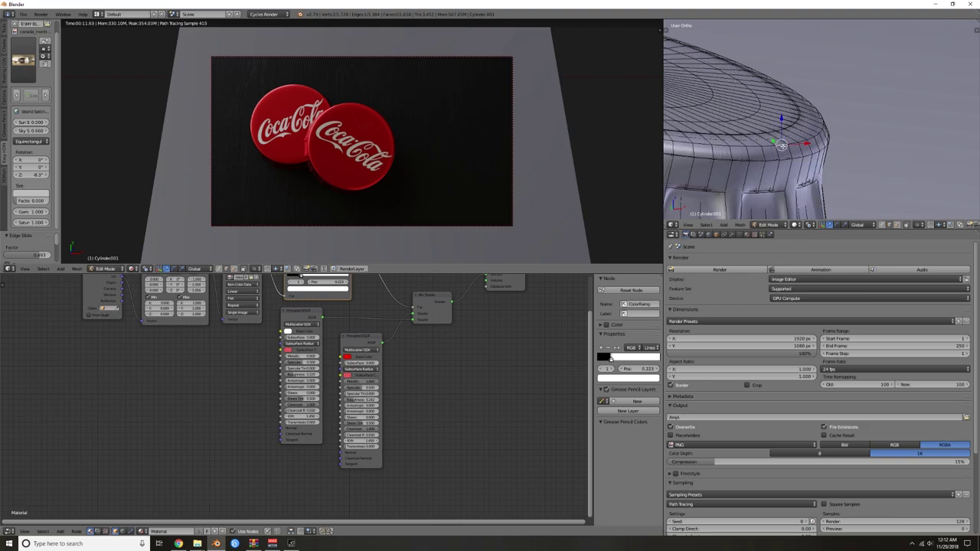
{"action": "right_click", "coordinate": [782, 145], "text": "alt"}
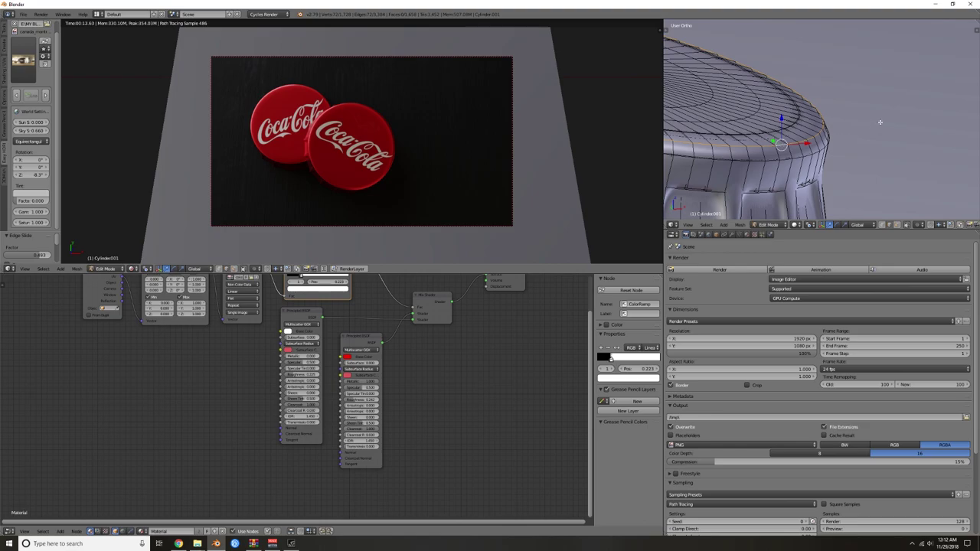
{"action": "key", "text": "ctrl+b"}
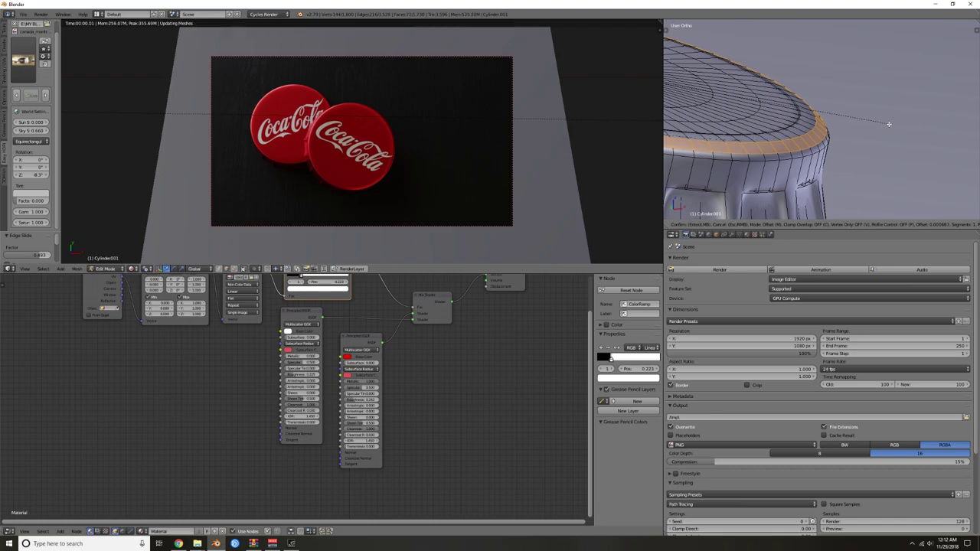
{"action": "left_click", "coordinate": [888, 124]}
{"action": "key", "text": "Tab"}
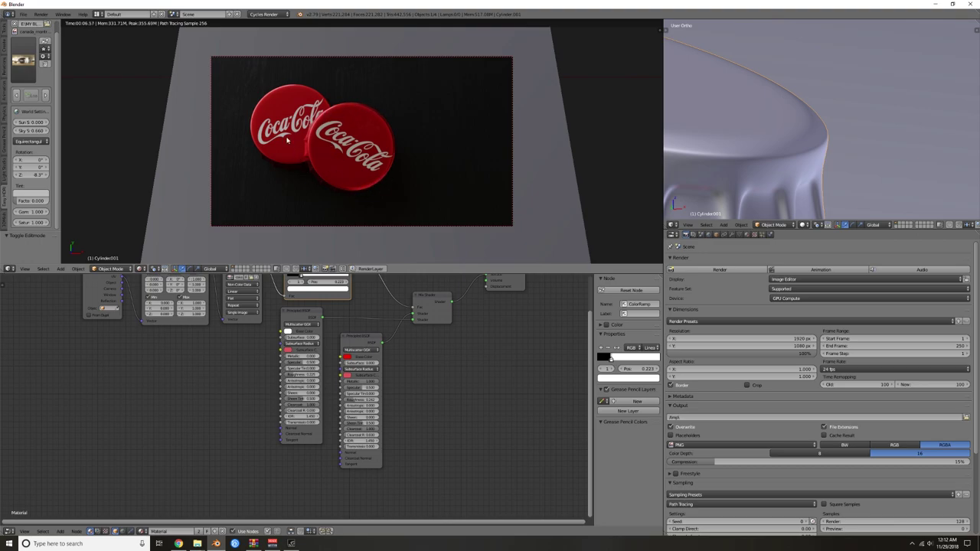
{"action": "middle_click_drag", "start_coordinate": [711, 138], "coordinate": [791, 147]}
{"action": "scroll", "coordinate": [758, 143], "scroll_direction": "down", "scroll_amount": 5}
{"action": "scroll", "coordinate": [734, 119], "scroll_direction": "up", "scroll_amount": 4}
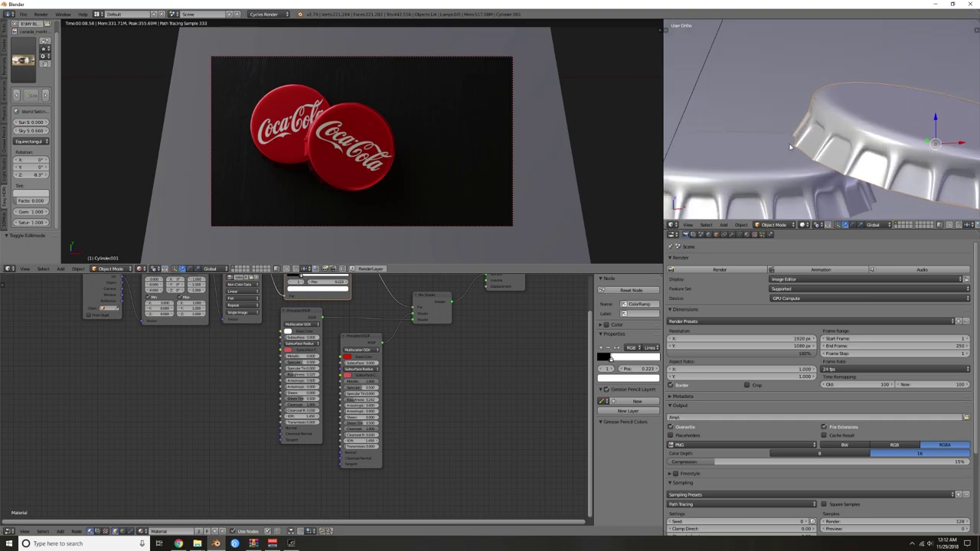
- Edit the original lower cap's mesh: clear the selection, limit selection to visible geometry and select the edge loop around its top rim
{"action": "scroll", "coordinate": [790, 150], "scroll_direction": "up", "scroll_amount": 1}
{"action": "scroll", "coordinate": [793, 156], "scroll_direction": "up", "scroll_amount": 2}
{"action": "middle_click_drag", "start_coordinate": [691, 208], "coordinate": [836, 142], "text": "shift"}
{"action": "right_click", "coordinate": [791, 154]}
{"action": "key", "text": "Tab"}
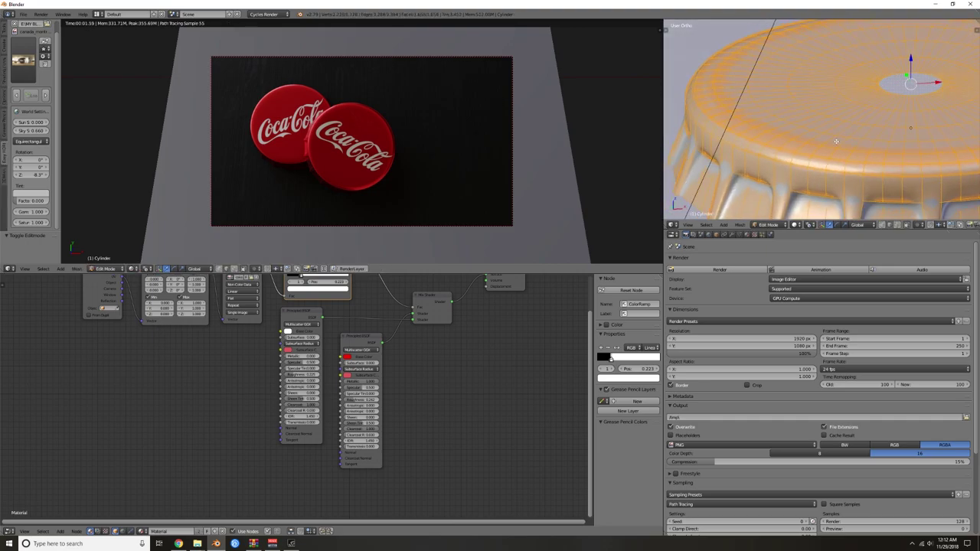
{"action": "key", "text": "a"}
{"action": "right_click", "coordinate": [702, 94]}
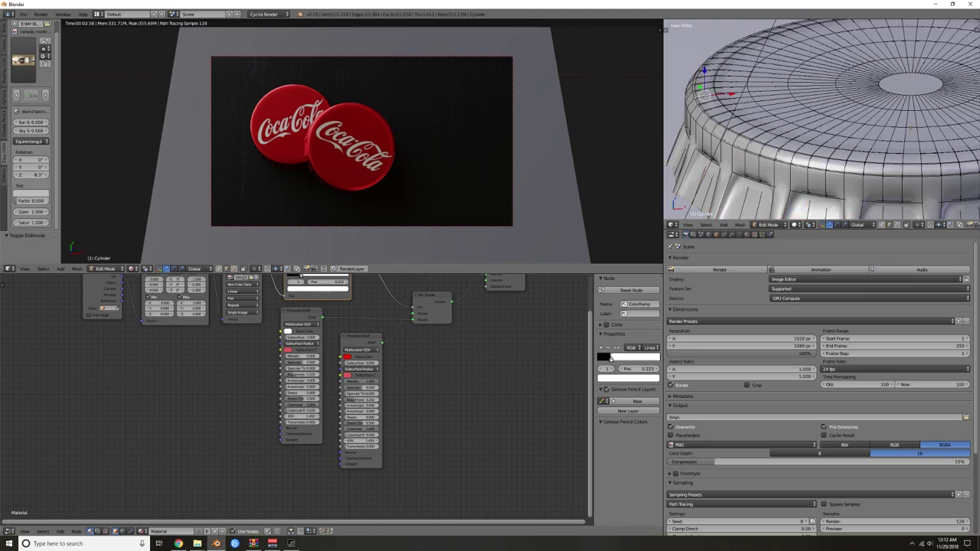
{"action": "left_click", "coordinate": [906, 225]}
{"action": "left_click", "coordinate": [906, 225]}
{"action": "right_click", "coordinate": [695, 94]}
{"action": "right_click", "coordinate": [702, 93]}
{"action": "right_click", "coordinate": [698, 101]}
{"action": "right_click", "coordinate": [696, 102], "text": "alt"}
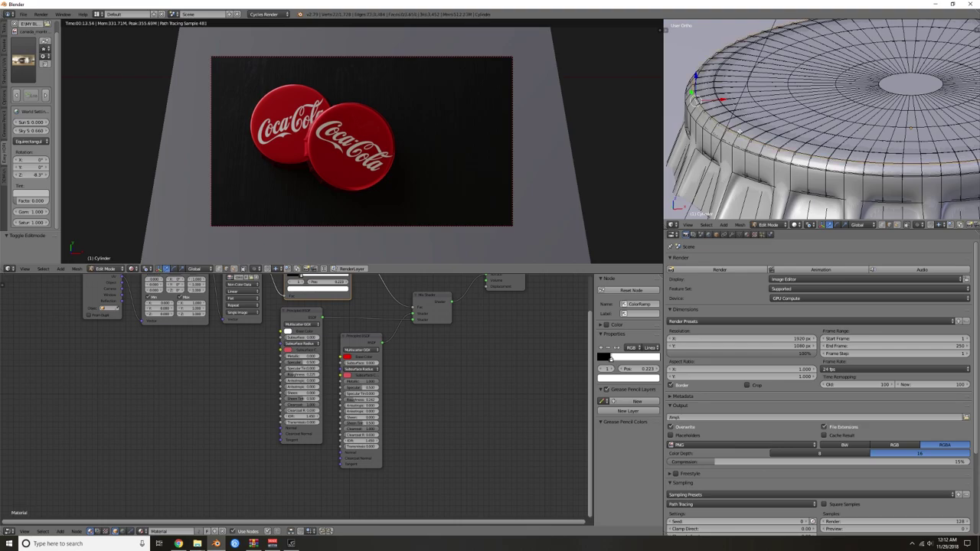
{"action": "key", "text": "z"}
{"action": "key", "text": "z"}
{"action": "key", "text": "Tab"}
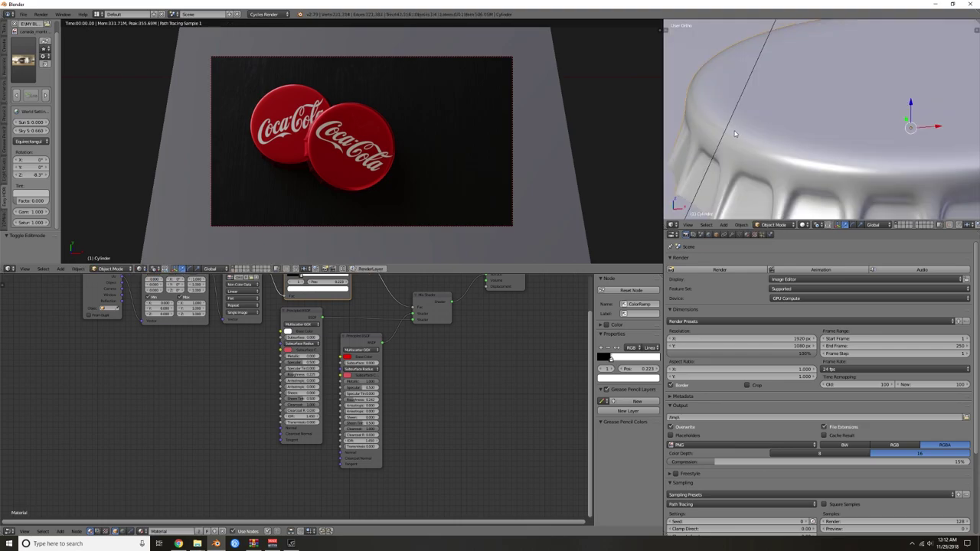
- Bevel the edge loop around the lower cap's top rim, leaving its mesh in object mode
{"action": "key", "text": "Tab"}
{"action": "scroll", "coordinate": [734, 134], "scroll_direction": "up", "scroll_amount": 2}
{"action": "middle_click_drag", "start_coordinate": [675, 73], "coordinate": [794, 106], "text": "shift"}
{"action": "scroll", "coordinate": [763, 96], "scroll_direction": "down", "scroll_amount": 2}
{"action": "scroll", "coordinate": [775, 95], "scroll_direction": "up", "scroll_amount": 2}
{"action": "right_click", "coordinate": [746, 133]}
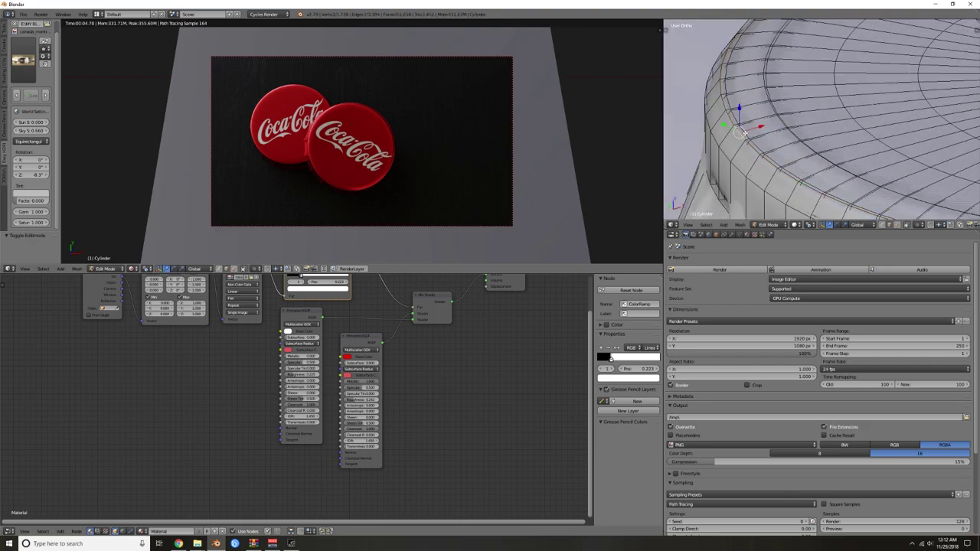
{"action": "right_click", "coordinate": [750, 128]}
{"action": "right_click", "coordinate": [744, 133]}
{"action": "right_click", "coordinate": [748, 132]}
{"action": "right_click", "coordinate": [739, 135]}
{"action": "right_click", "coordinate": [740, 134], "text": "alt"}
{"action": "scroll", "coordinate": [763, 138], "scroll_direction": "down", "scroll_amount": 1}
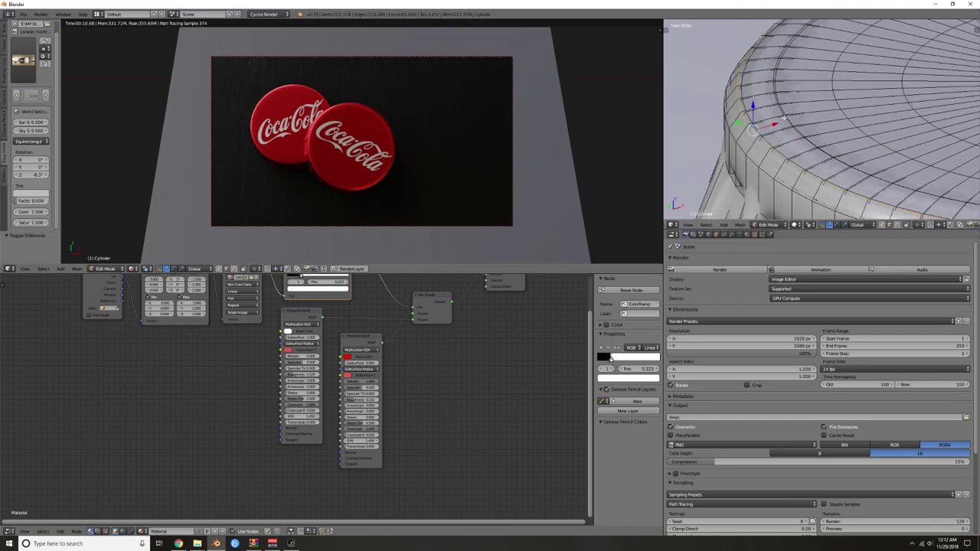
{"action": "key", "text": "ctrl+b"}
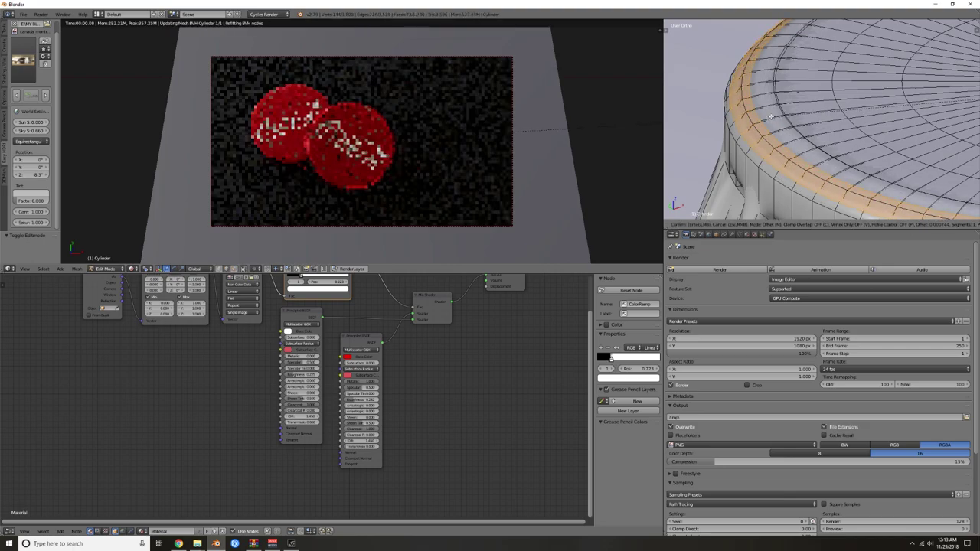
{"action": "left_click", "coordinate": [770, 117]}
{"action": "key", "text": "Tab"}
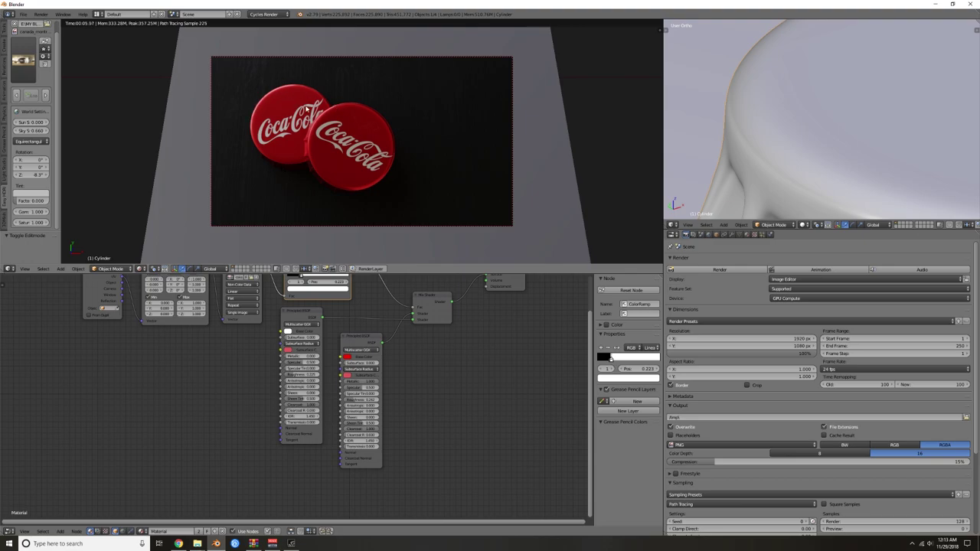
- Edge-slide the upper loop of the lower cap's rim bevel by a factor of -0.132
{"action": "key", "text": "ctrl+z"}
{"action": "scroll", "coordinate": [739, 136], "scroll_direction": "down", "scroll_amount": 5}
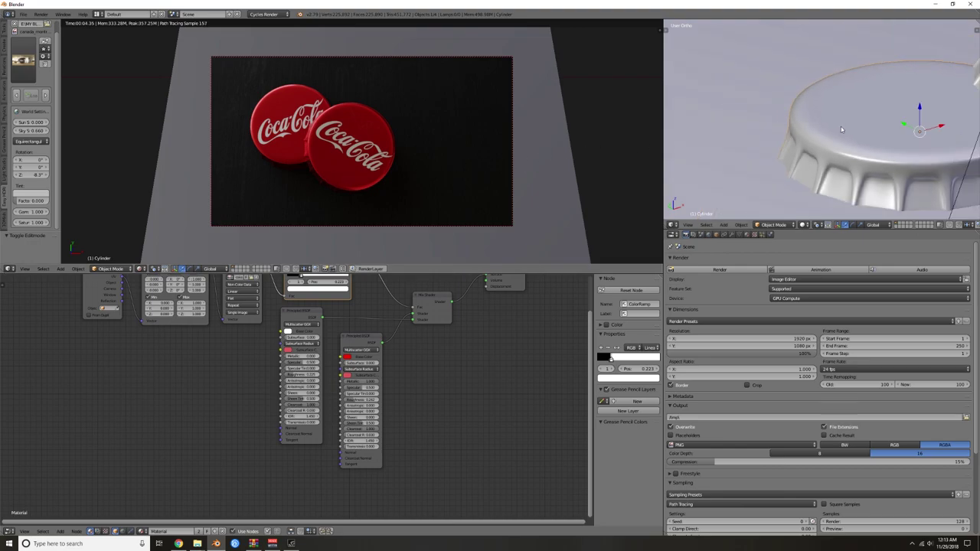
{"action": "middle_click_drag", "start_coordinate": [840, 126], "coordinate": [805, 112]}
{"action": "key", "text": "Tab"}
{"action": "scroll", "coordinate": [808, 109], "scroll_direction": "up", "scroll_amount": 3}
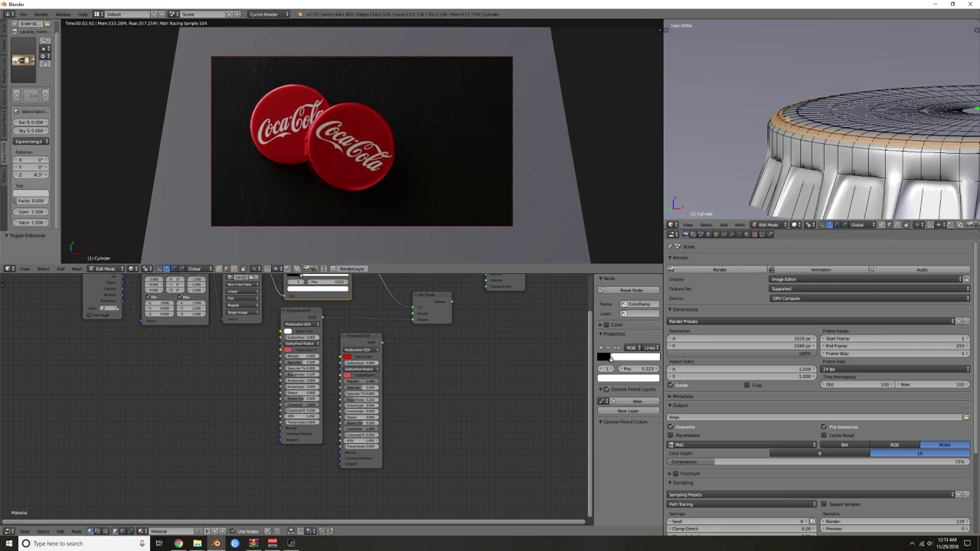
{"action": "right_click", "coordinate": [787, 118]}
{"action": "right_click", "coordinate": [794, 118], "text": "alt"}
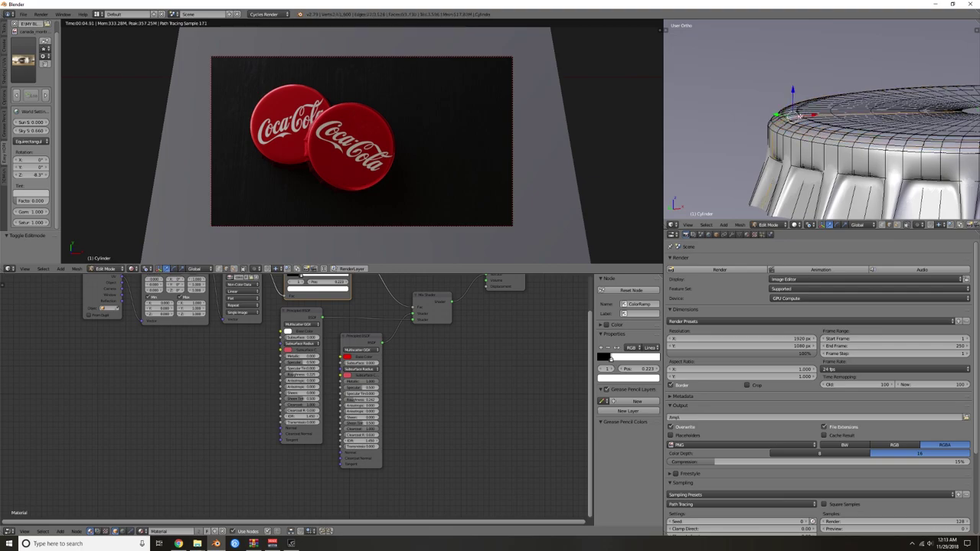
{"action": "right_click", "coordinate": [816, 129]}
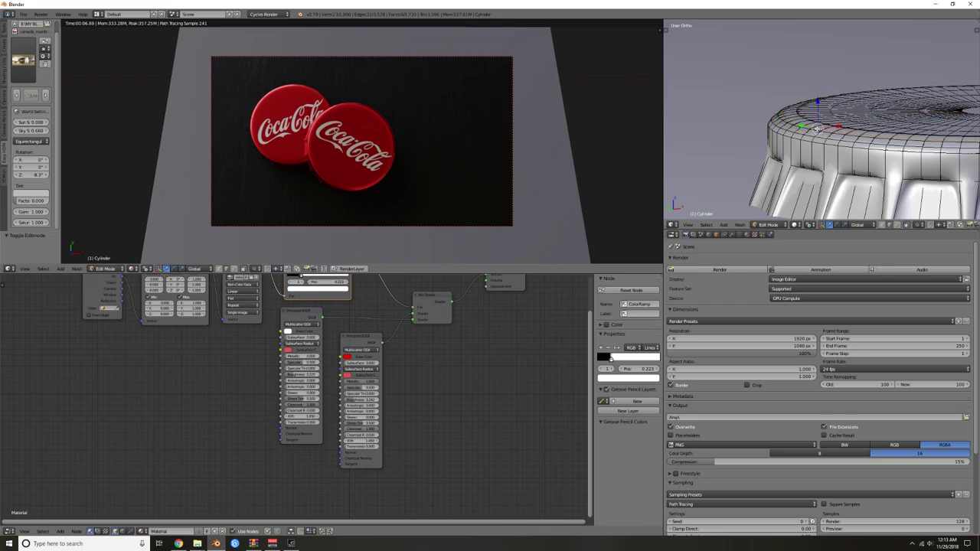
{"action": "key", "text": "g"}
{"action": "key", "text": "g"}
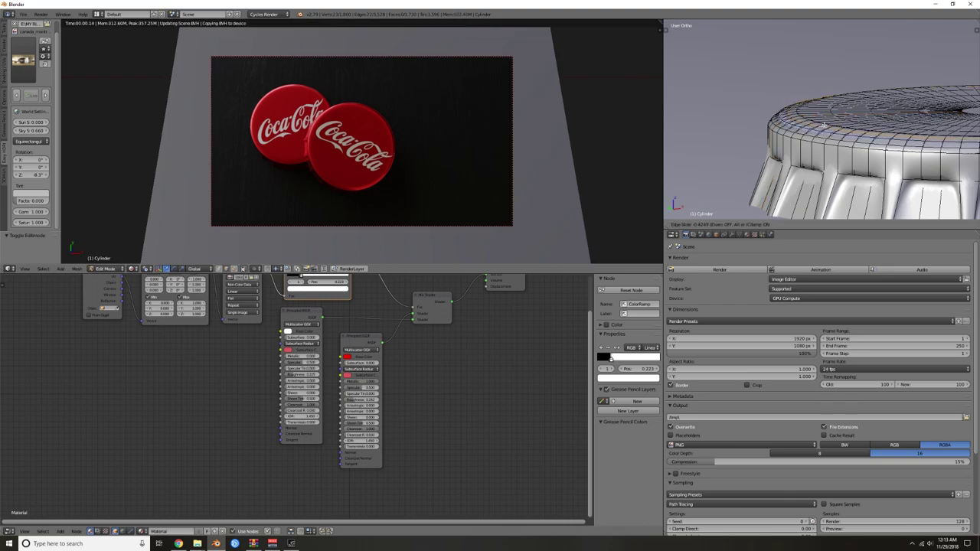
{"action": "left_click", "coordinate": [820, 127]}
- Readjust the upper loop of the lower cap's rim bevel with another small edge slide
{"action": "scroll", "coordinate": [784, 141], "scroll_direction": "up", "scroll_amount": 5}
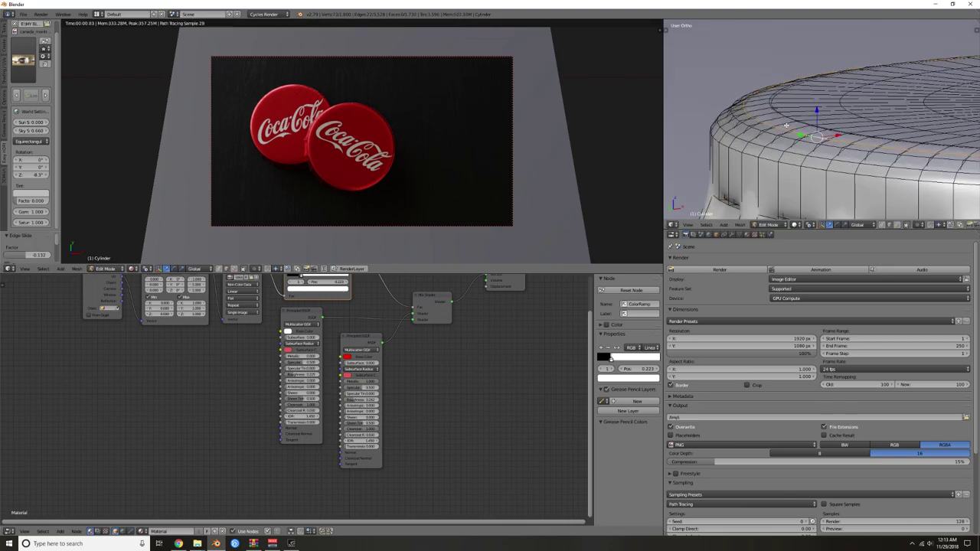
{"action": "right_click", "coordinate": [784, 141]}
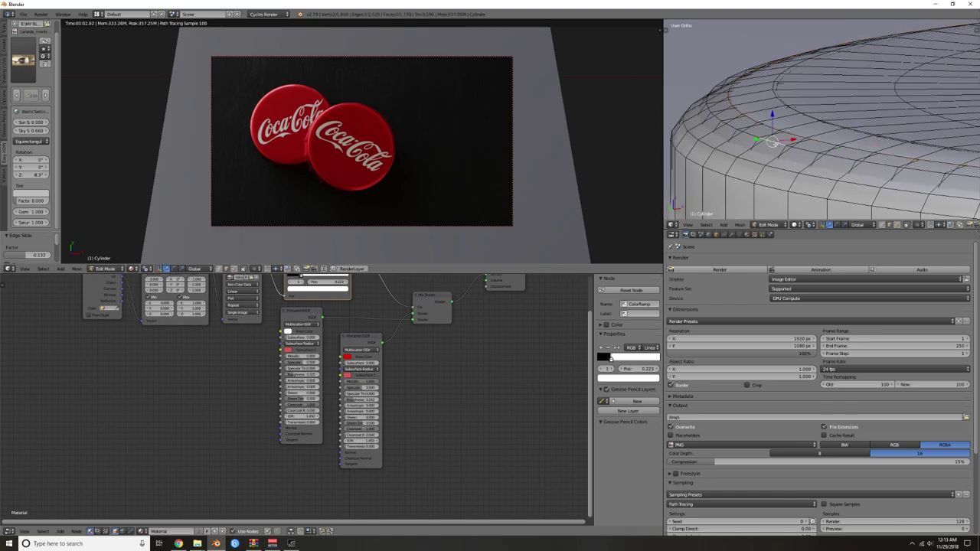
{"action": "right_click", "coordinate": [774, 143], "text": "alt"}
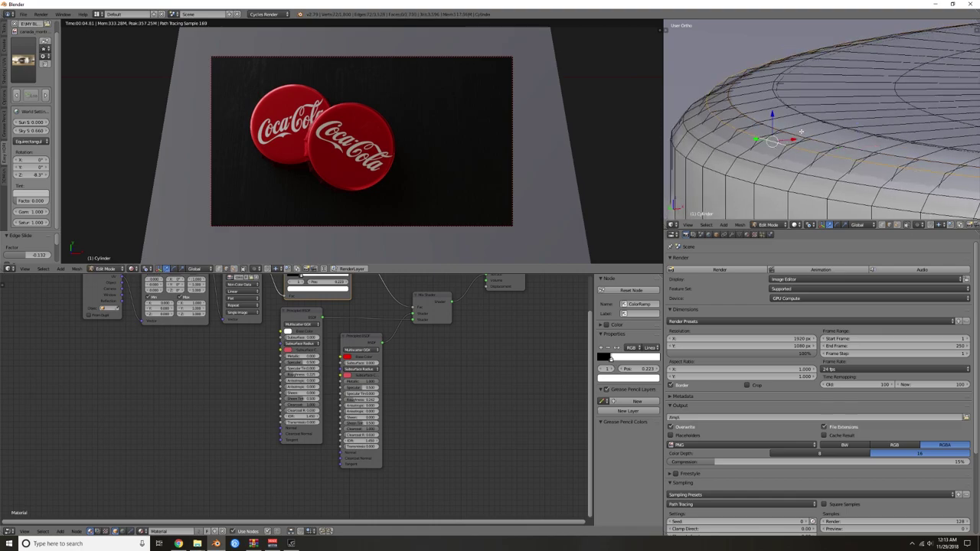
{"action": "key", "text": "g"}
{"action": "key", "text": "g"}
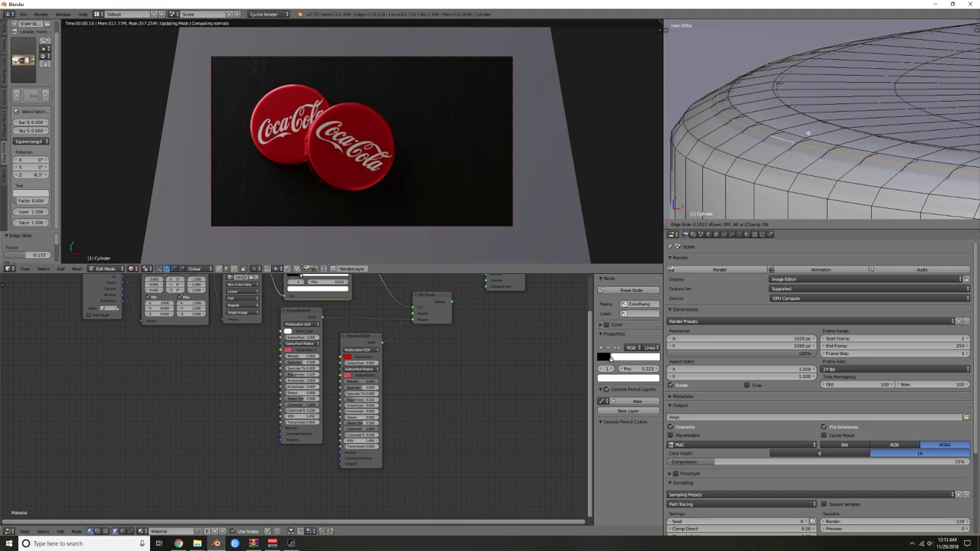
{"action": "left_click", "coordinate": [812, 131]}
{"action": "left_click_drag", "start_coordinate": [786, 116], "coordinate": [786, 118]}
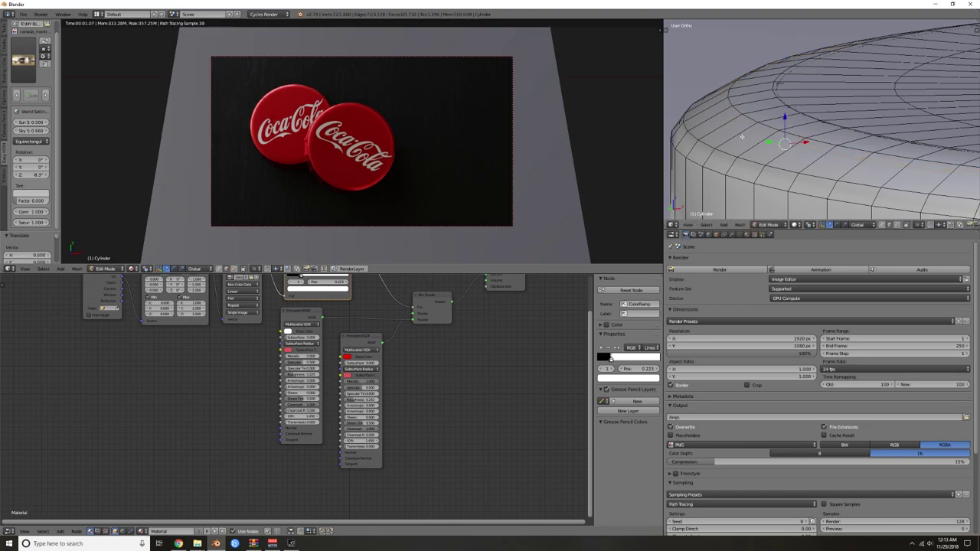
- Edge-slide the lower, outer loop of the lower cap's rim bevel slightly to refine the rounded rim, and return to object mode
{"action": "scroll", "coordinate": [837, 120], "scroll_direction": "down", "scroll_amount": 4}
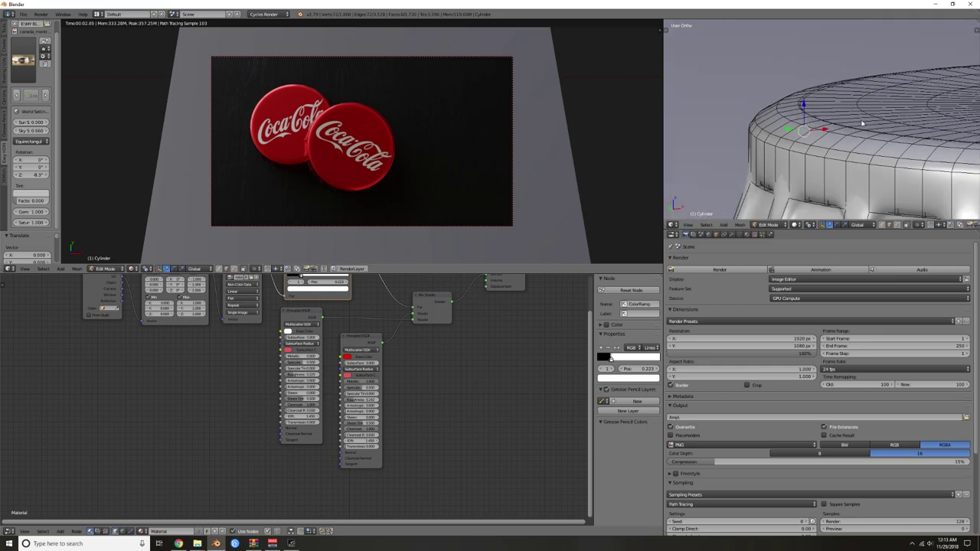
{"action": "key", "text": "Tab"}
{"action": "middle_click_drag", "start_coordinate": [870, 119], "coordinate": [780, 130], "text": "shift"}
{"action": "key", "text": "Tab"}
{"action": "scroll", "coordinate": [689, 136], "scroll_direction": "up", "scroll_amount": 3}
{"action": "middle_click_drag", "start_coordinate": [688, 137], "coordinate": [739, 130], "text": "shift"}
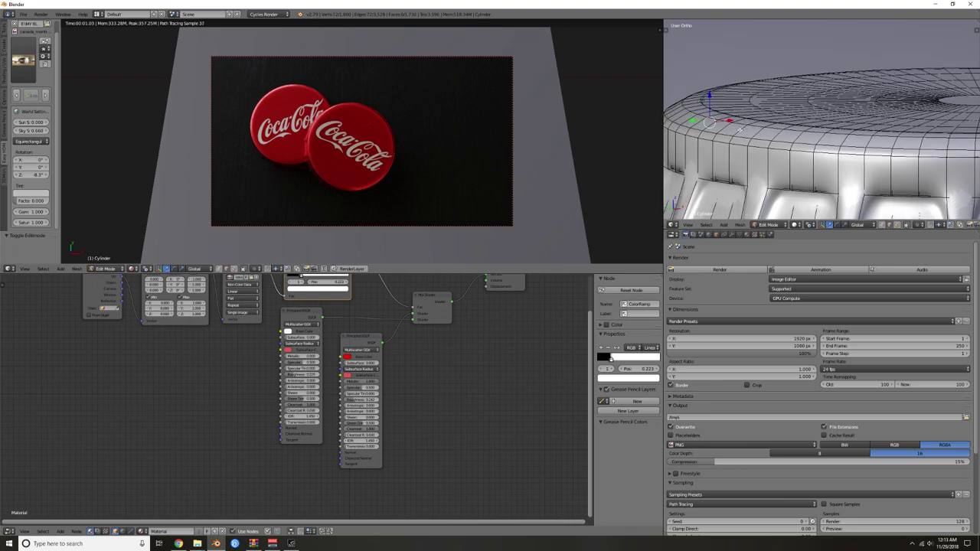
{"action": "right_click", "coordinate": [711, 133], "text": "alt"}
{"action": "key", "text": "g"}
{"action": "key", "text": "g"}
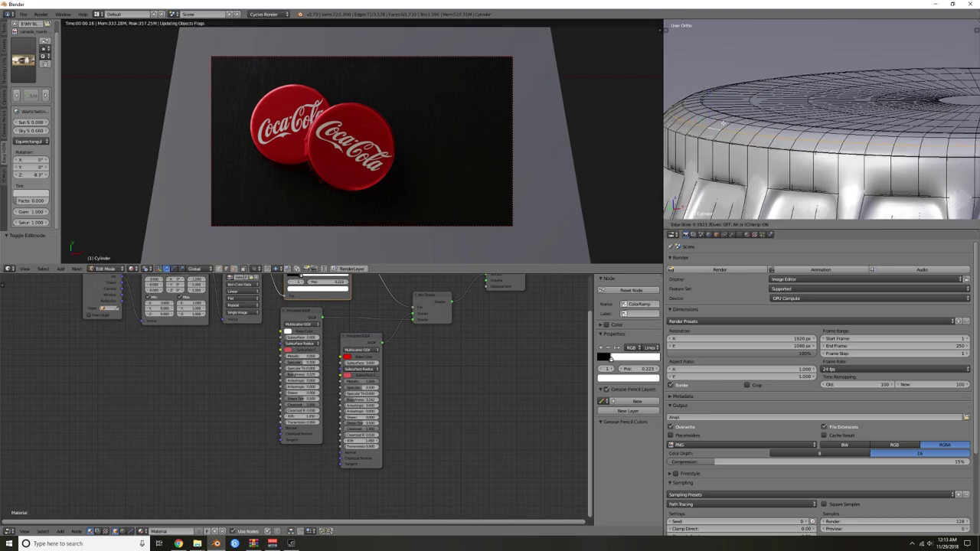
{"action": "left_click", "coordinate": [724, 123]}
{"action": "key", "text": "Tab"}
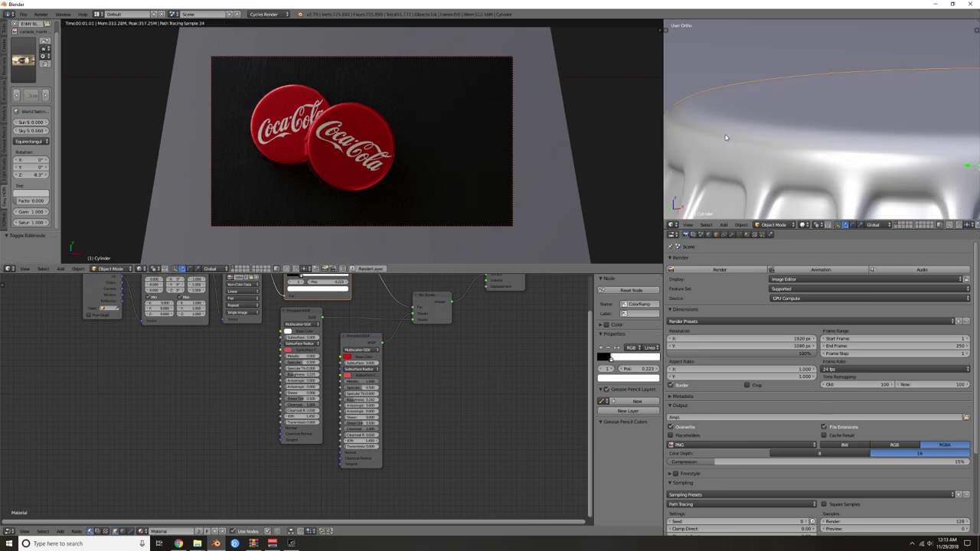
- Open the upper duplicate cap's mesh for editing and select the lower, outer edge loop of its rim bevel
{"action": "scroll", "coordinate": [729, 138], "scroll_direction": "down", "scroll_amount": 6}
{"action": "middle_click_drag", "start_coordinate": [967, 106], "coordinate": [854, 130], "text": "shift"}
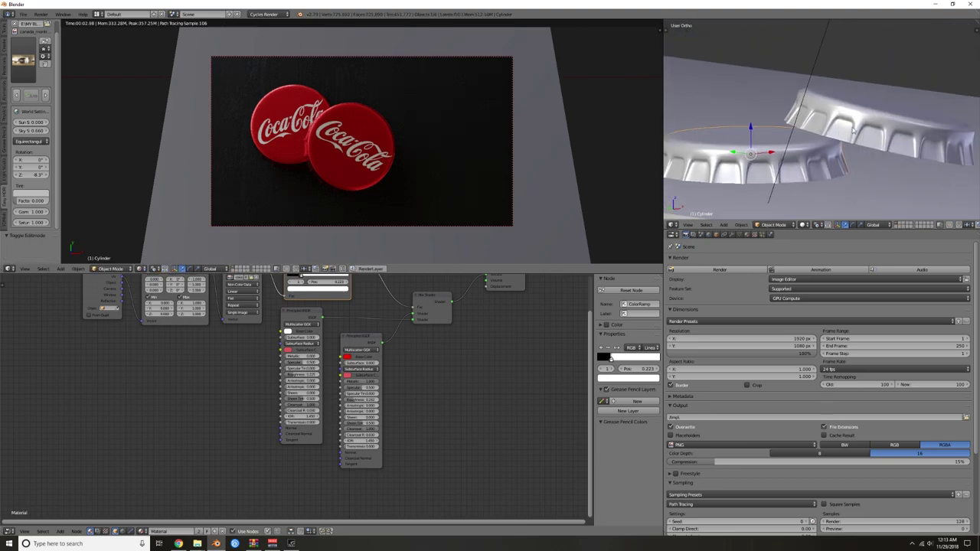
{"action": "scroll", "coordinate": [918, 122], "scroll_direction": "up", "scroll_amount": 4}
{"action": "key", "text": "Tab"}
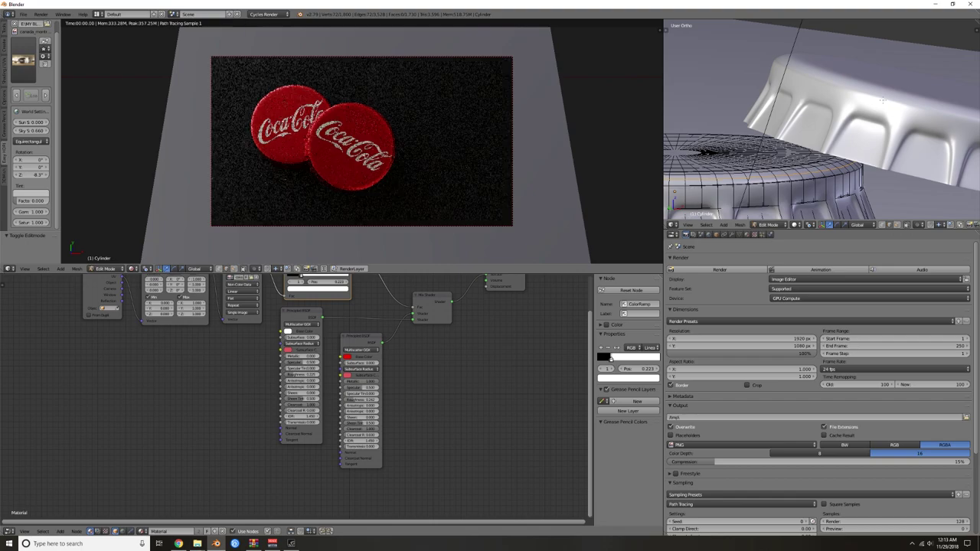
{"action": "key", "text": "Tab"}
{"action": "right_click", "coordinate": [883, 103]}
{"action": "key", "text": "Tab"}
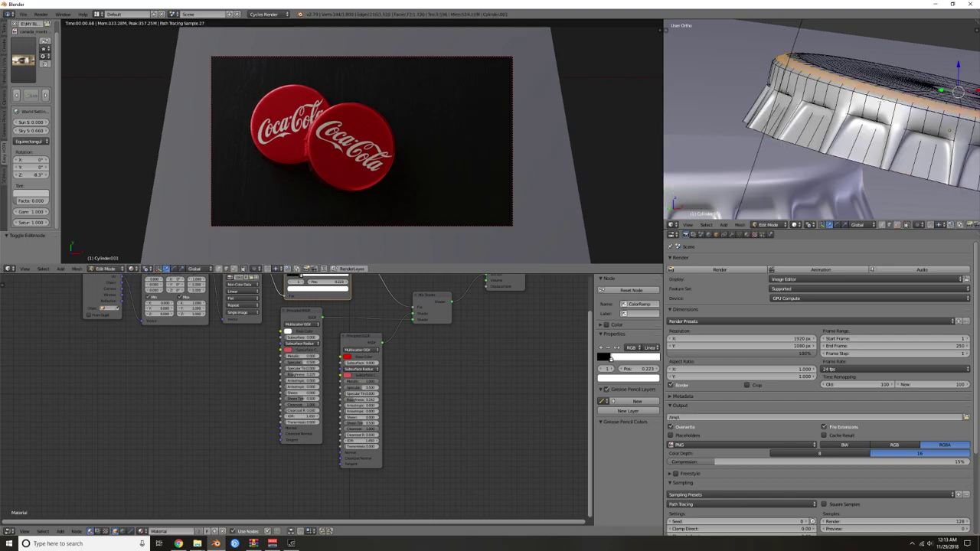
{"action": "mouse_move", "coordinate": [874, 97]}
{"action": "middle_mouse_down"}
{"action": "mouse_move", "coordinate": [860, 121]}
{"action": "mouse_move", "coordinate": [856, 99]}
{"action": "middle_mouse_up"}
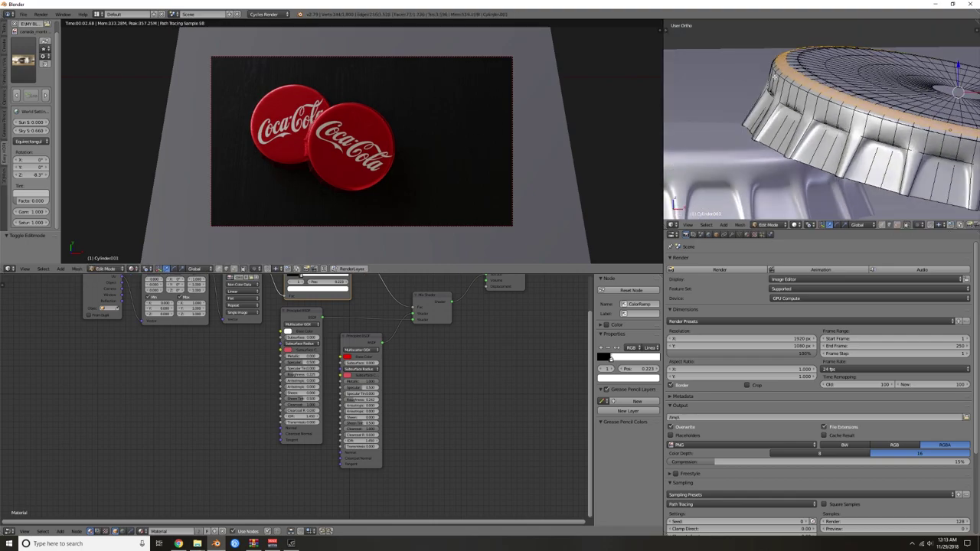
{"action": "right_click", "coordinate": [775, 75], "text": "alt"}
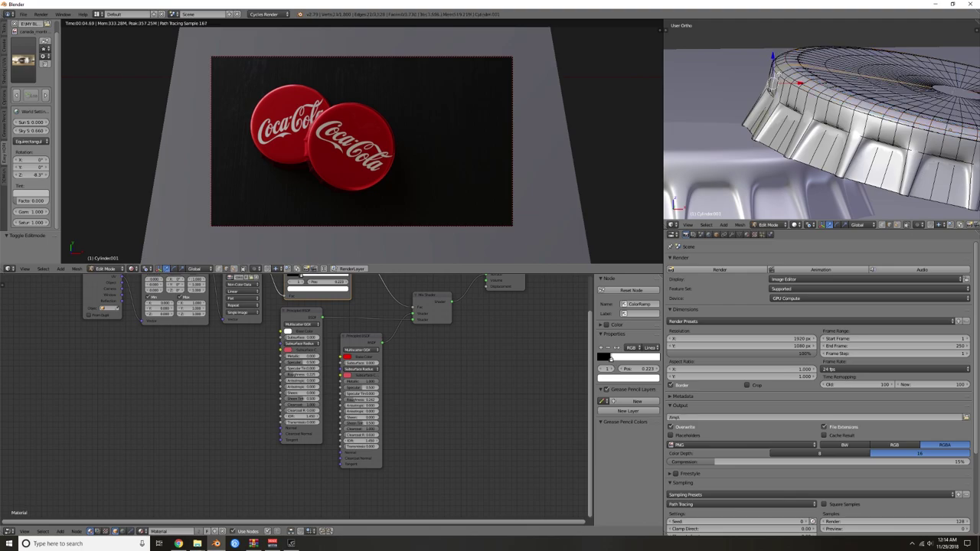
{"action": "right_click", "coordinate": [778, 74], "text": "alt"}
{"action": "scroll", "coordinate": [797, 78], "scroll_direction": "up", "scroll_amount": 3}
{"action": "middle_click_drag", "start_coordinate": [801, 77], "coordinate": [819, 89], "text": "shift"}
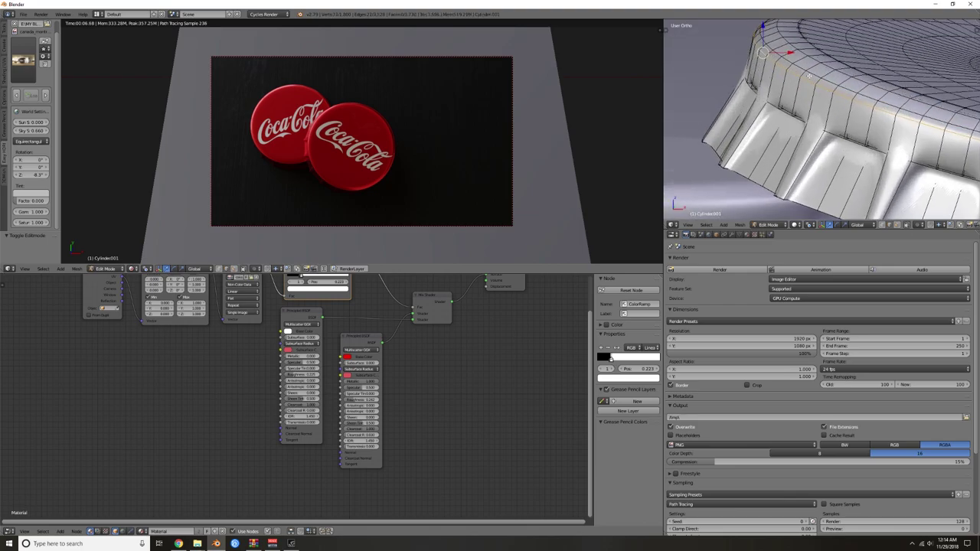
{"action": "key", "text": "g"}
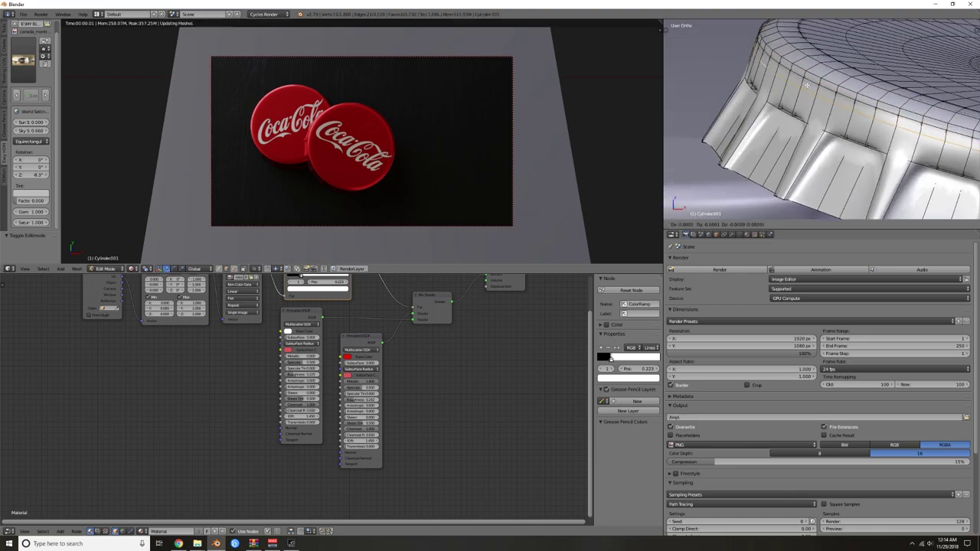
{"action": "key", "text": "g"}
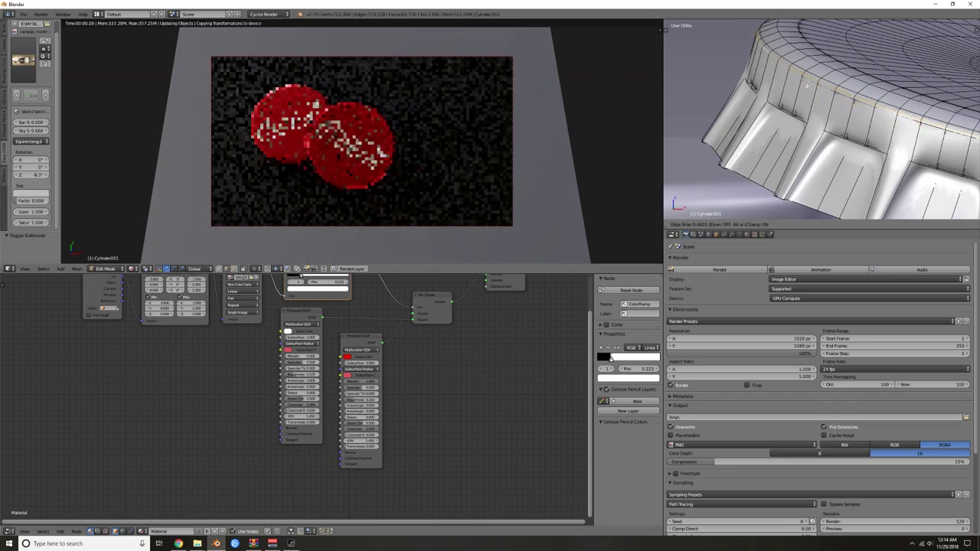
{"action": "key", "text": "g"}
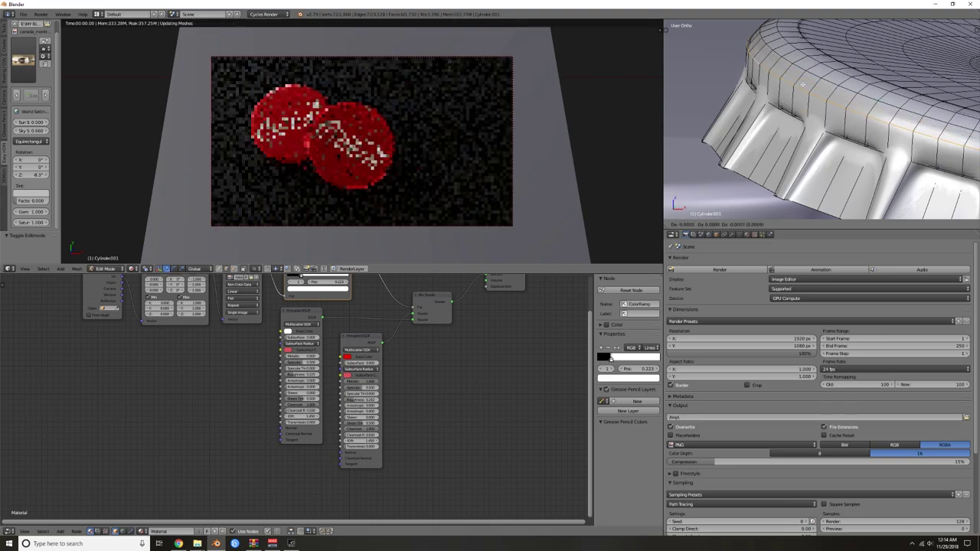
{"action": "left_click", "coordinate": [801, 76]}
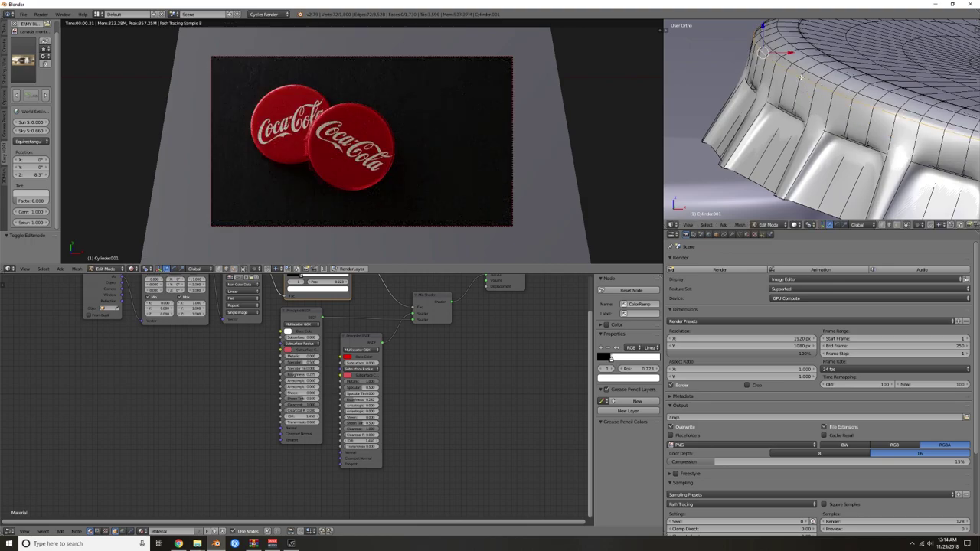
- Edge-slide the duplicate cap's outer bevel loop by a factor of 0.206 down its side and return to object mode
{"action": "key", "text": "g"}
{"action": "key", "text": "g"}
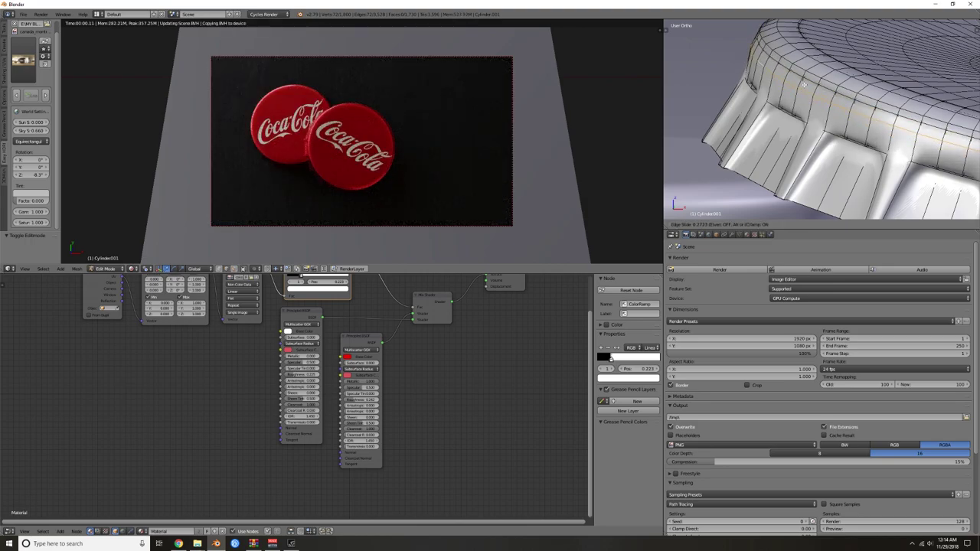
{"action": "left_click", "coordinate": [804, 83]}
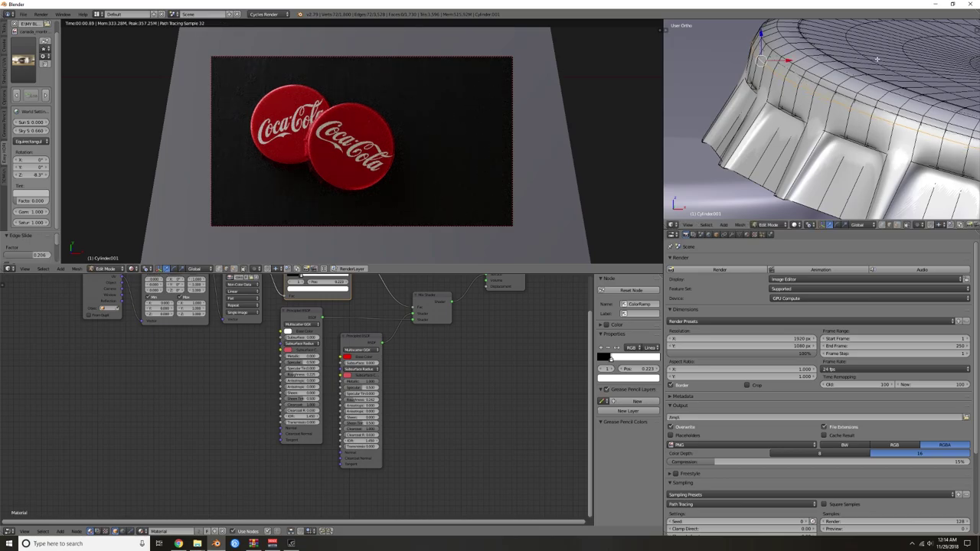
{"action": "key", "text": "Tab"}
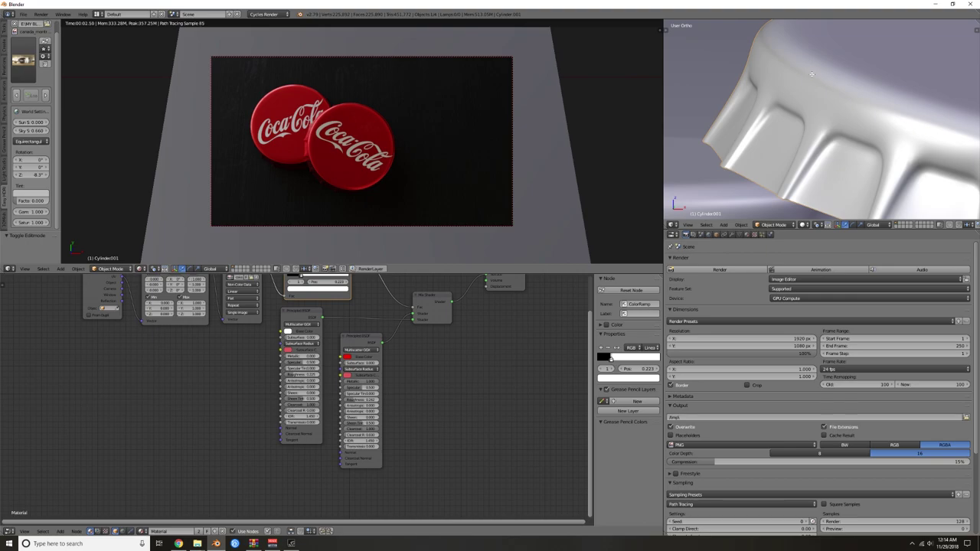
- Scale the upper edge loop of the duplicate cap's rim slightly inward with Z locked, and return to object mode
{"action": "key", "text": "Tab"}
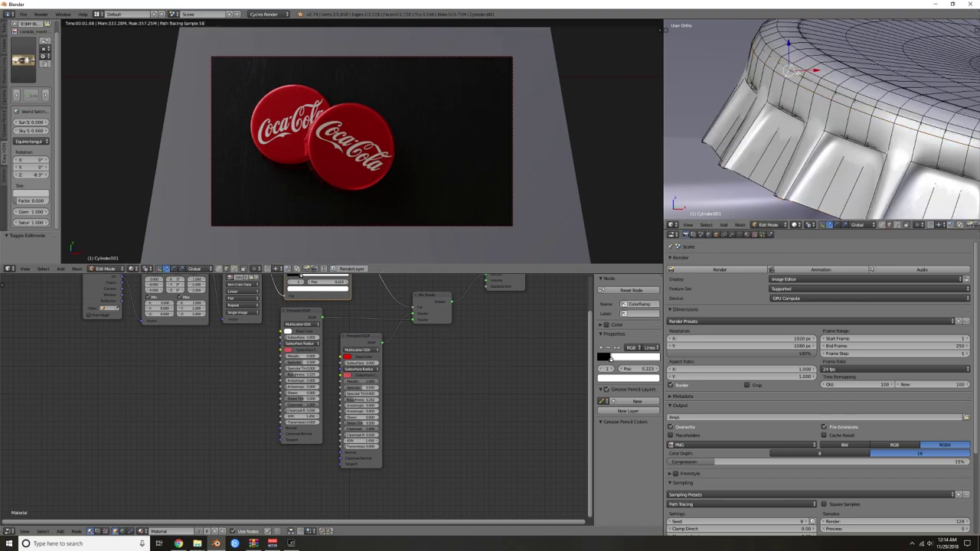
{"action": "key", "text": "z"}
{"action": "right_click", "coordinate": [797, 73], "text": "alt"}
{"action": "right_click", "coordinate": [796, 73]}
{"action": "key", "text": "z"}
{"action": "key", "text": "z"}
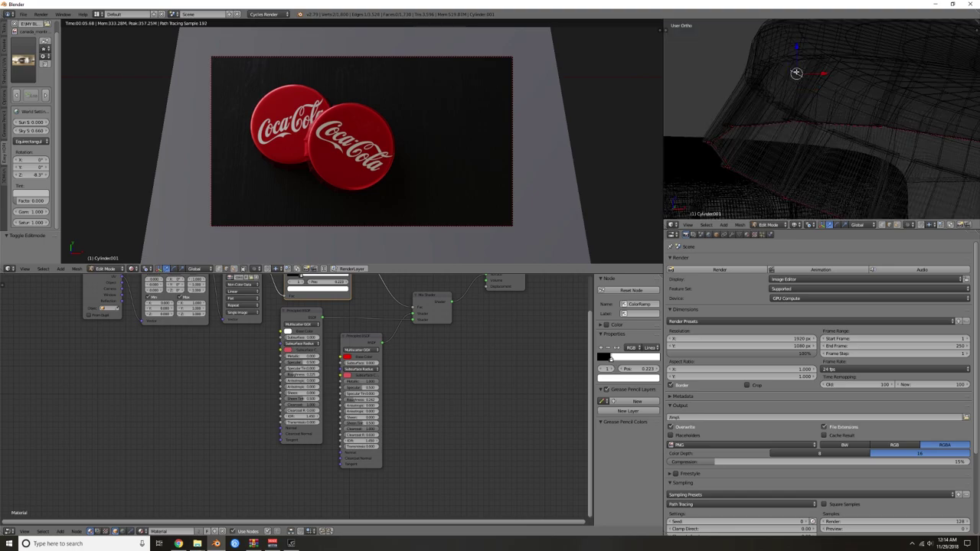
{"action": "right_click", "coordinate": [796, 73], "text": "alt"}
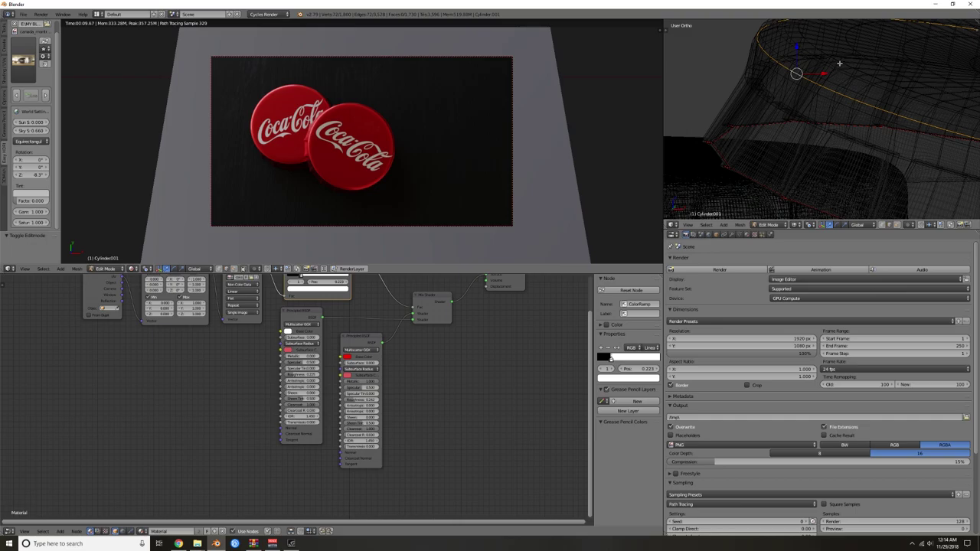
{"action": "key", "text": "s"}
{"action": "key", "text": "shift+z"}
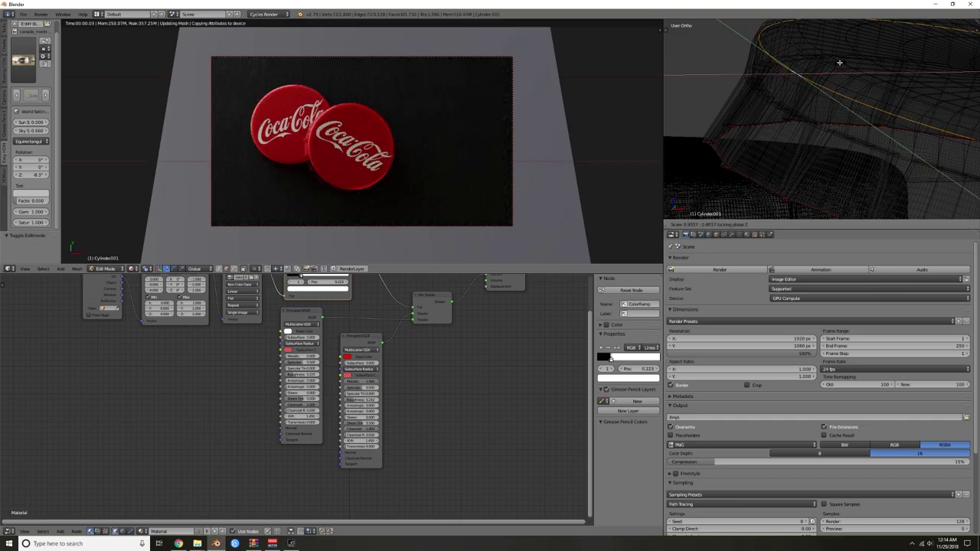
{"action": "left_click", "coordinate": [840, 66]}
{"action": "key", "text": "Tab"}
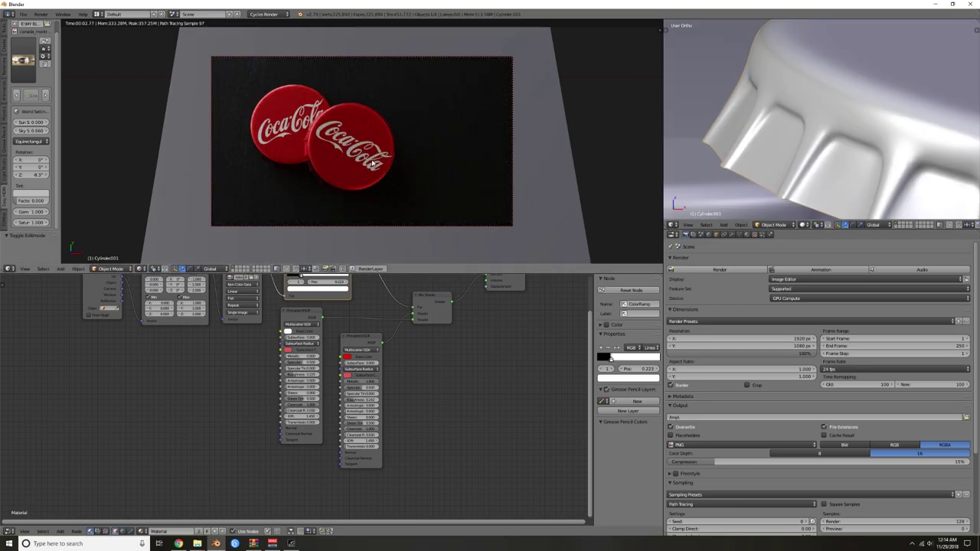
- Reselect the upper cap and spread its two Principled BSDF nodes apart to make room in the cap material
{"action": "scroll", "coordinate": [797, 141], "scroll_direction": "down", "scroll_amount": 6}
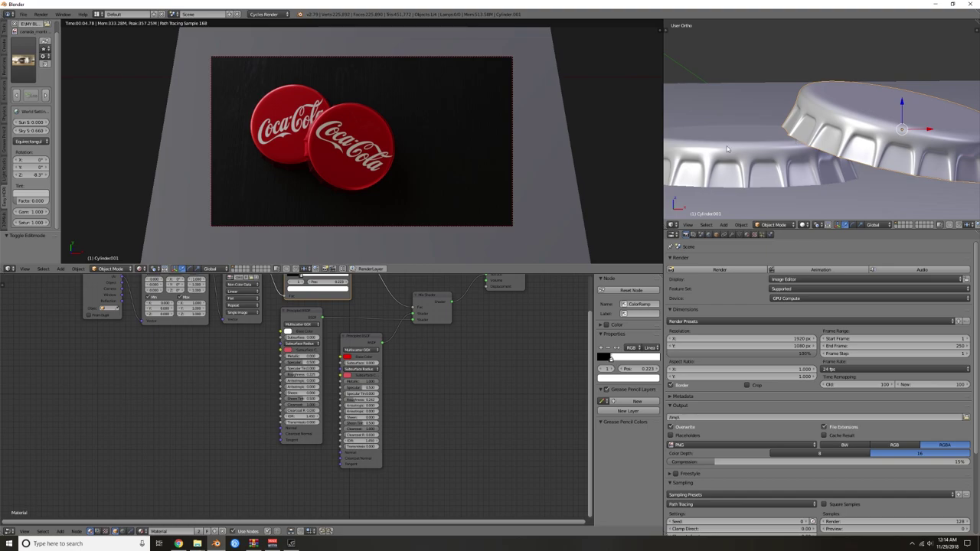
{"action": "right_click", "coordinate": [356, 171]}
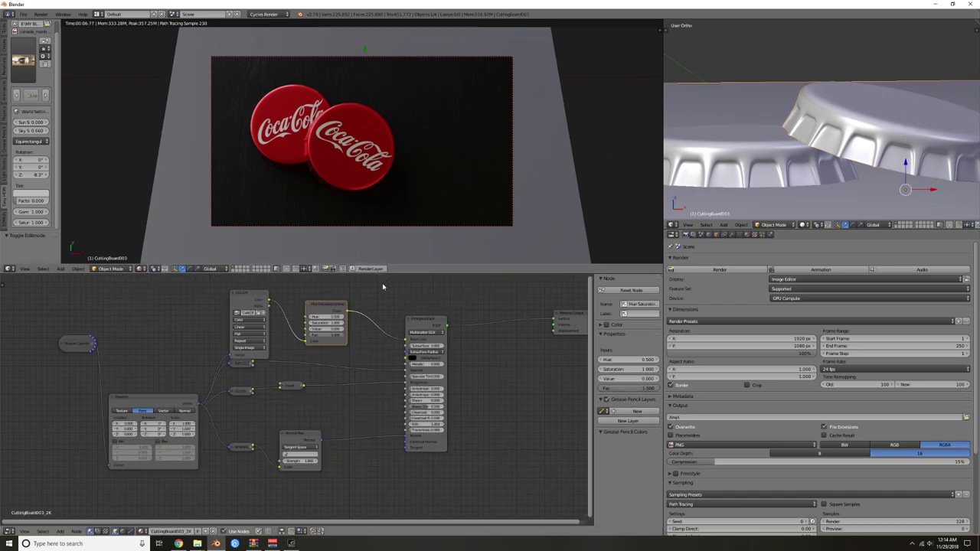
{"action": "right_click", "coordinate": [344, 174]}
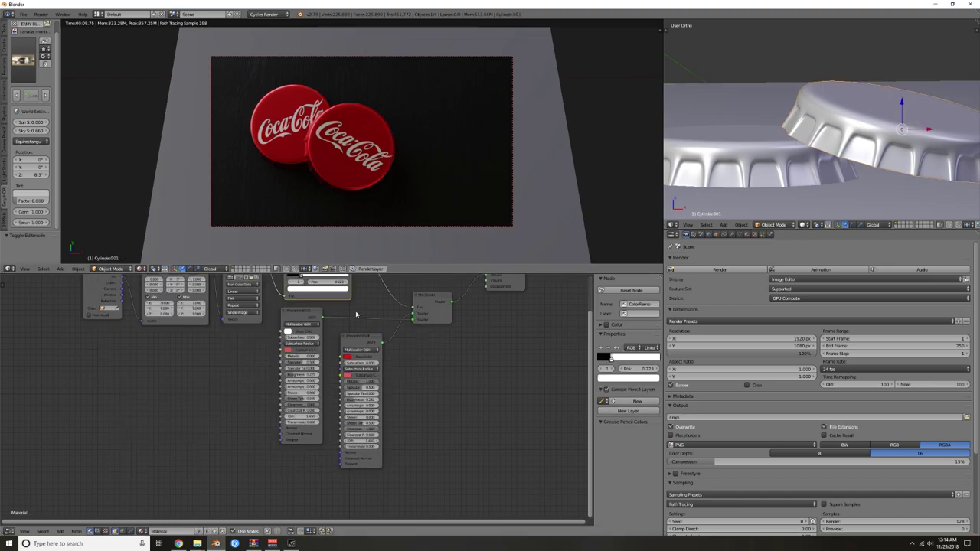
{"action": "left_click_drag", "start_coordinate": [362, 337], "coordinate": [407, 387]}
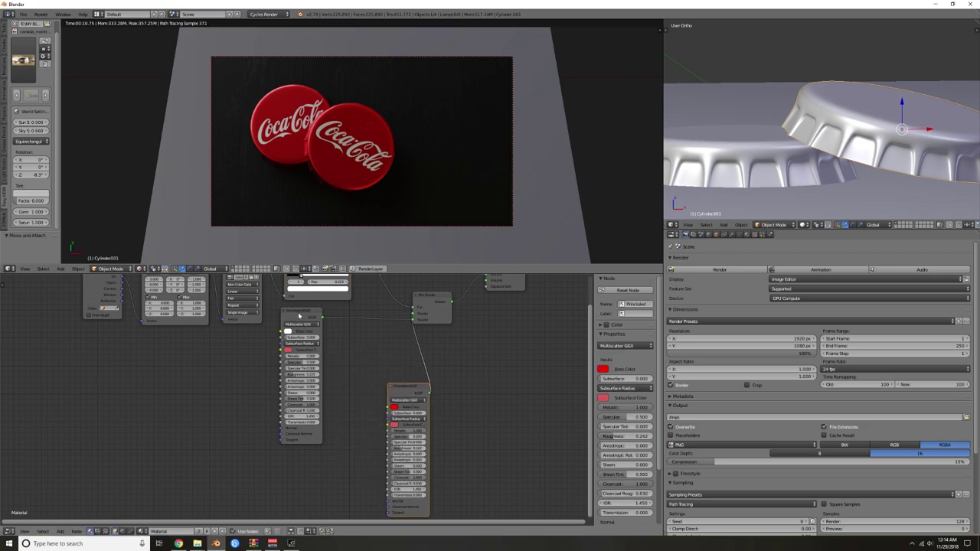
{"action": "left_click_drag", "start_coordinate": [299, 315], "coordinate": [285, 310]}
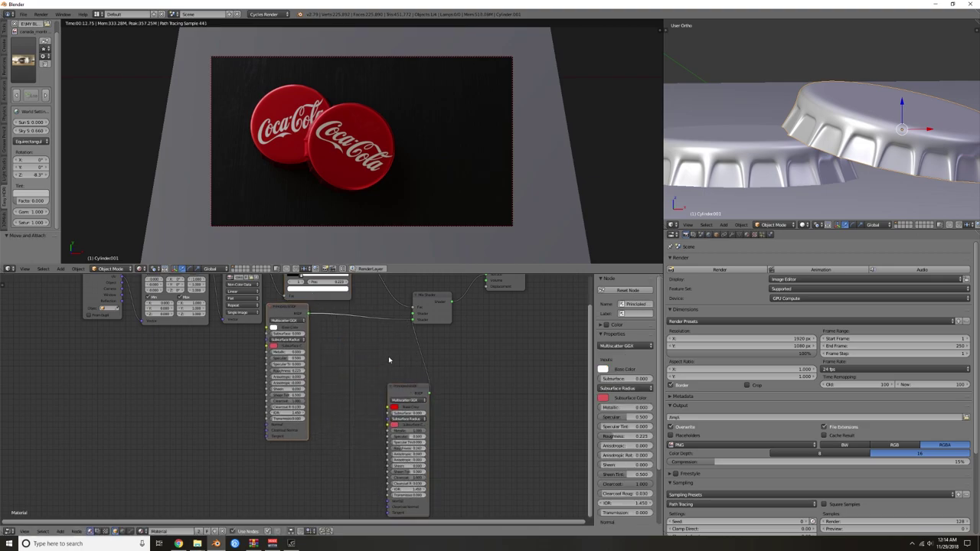
{"action": "left_click_drag", "start_coordinate": [406, 389], "coordinate": [402, 371]}
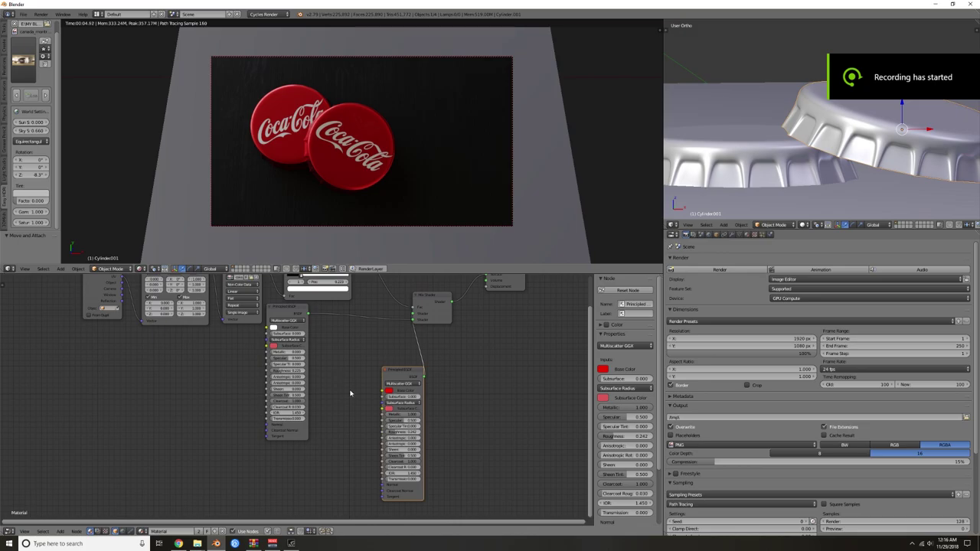
- Bring the 3DCollective_TexturePack01_Dedos_0005_8K_inv image from the Imperfections folder into the cap material and set it to Non-Color Data
{"action": "mouse_move", "coordinate": [195, 548]}
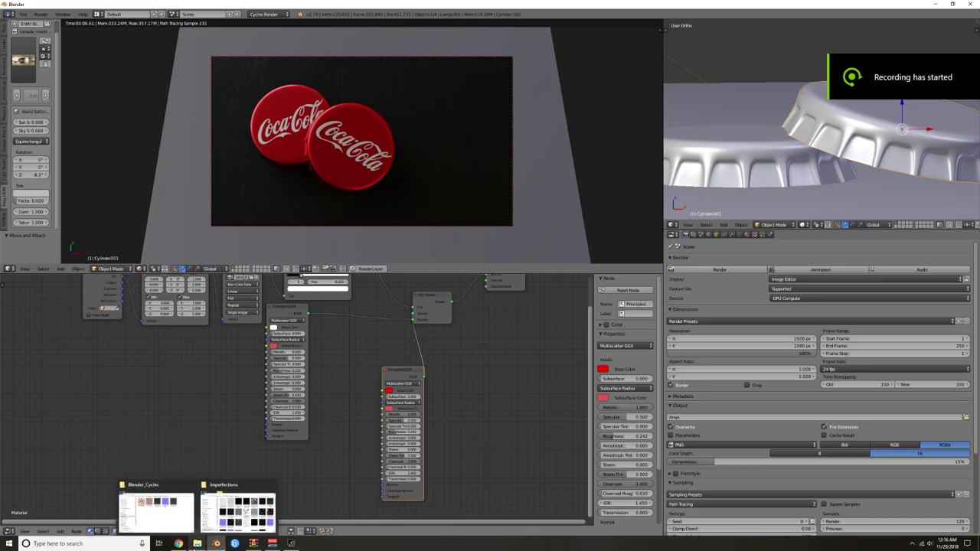
{"action": "left_click", "coordinate": [226, 499]}
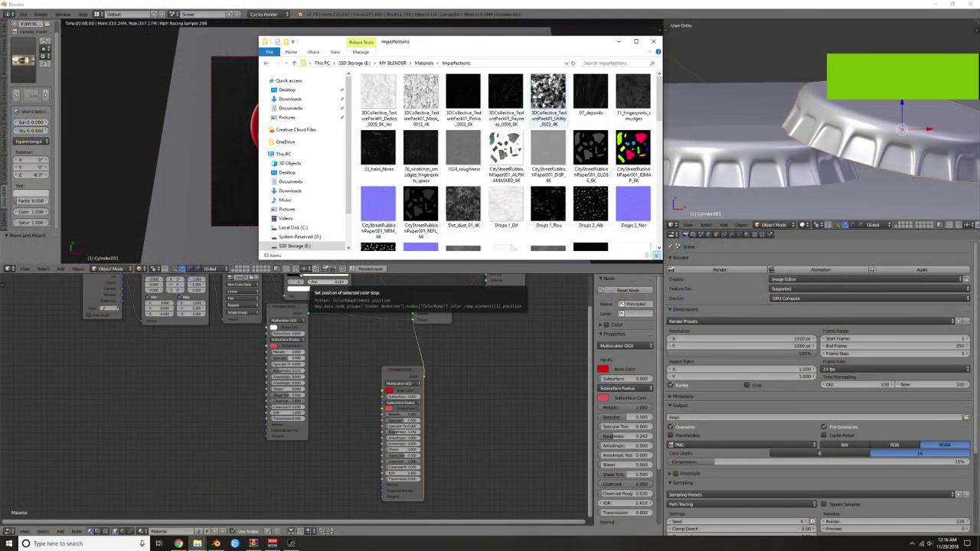
{"action": "left_click", "coordinate": [543, 106]}
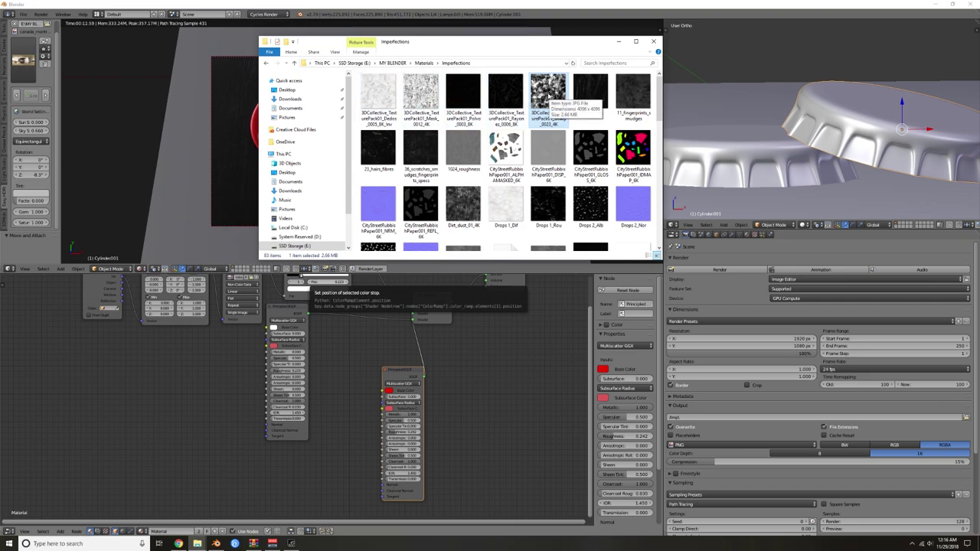
{"action": "left_click", "coordinate": [381, 106]}
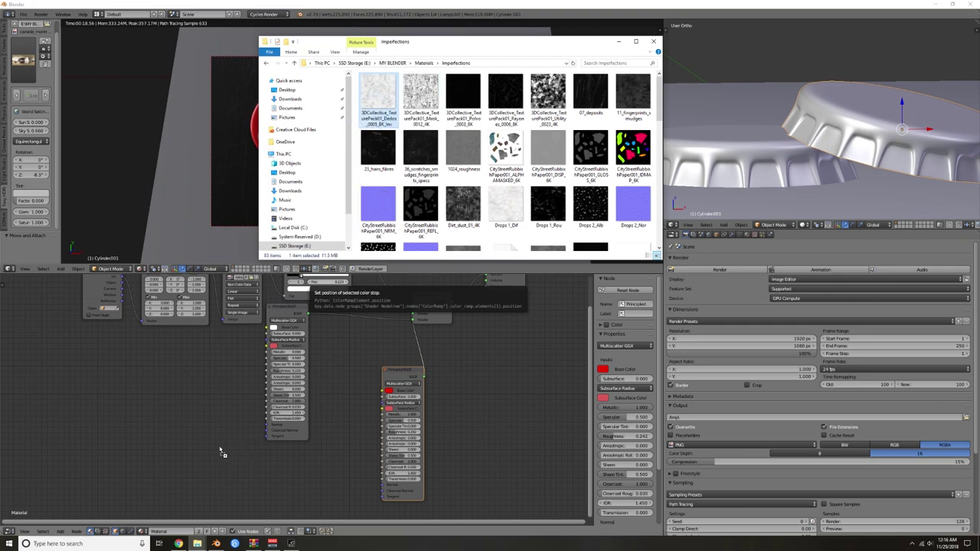
{"action": "left_click", "coordinate": [619, 43]}
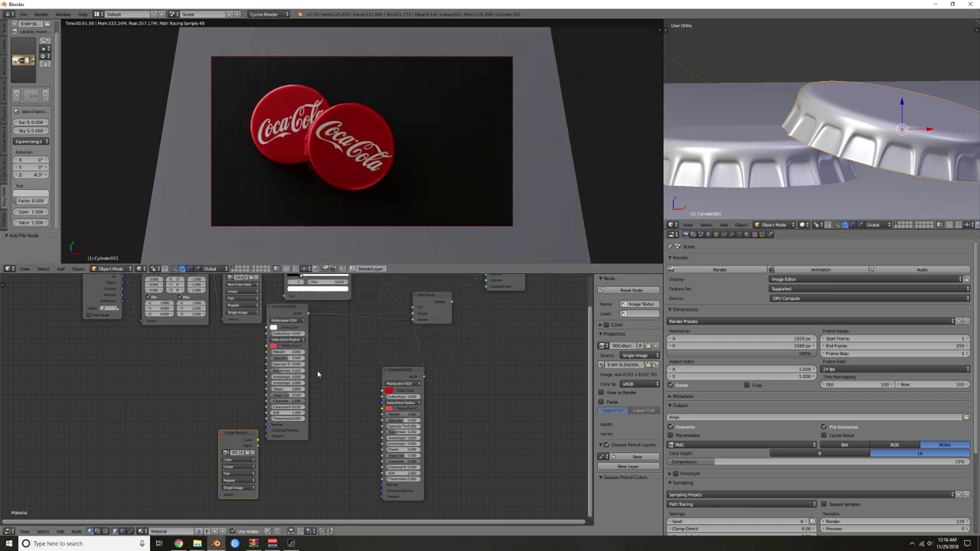
{"action": "left_click", "coordinate": [225, 462]}
{"action": "left_click", "coordinate": [233, 454]}
{"action": "left_click_drag", "start_coordinate": [236, 434], "coordinate": [243, 449]}
{"action": "left_click", "coordinate": [240, 446]}
- Add a ColorRamp node fed by the imperfection texture's color and preview its output through the emission viewer
{"action": "key", "text": "shift+a"}
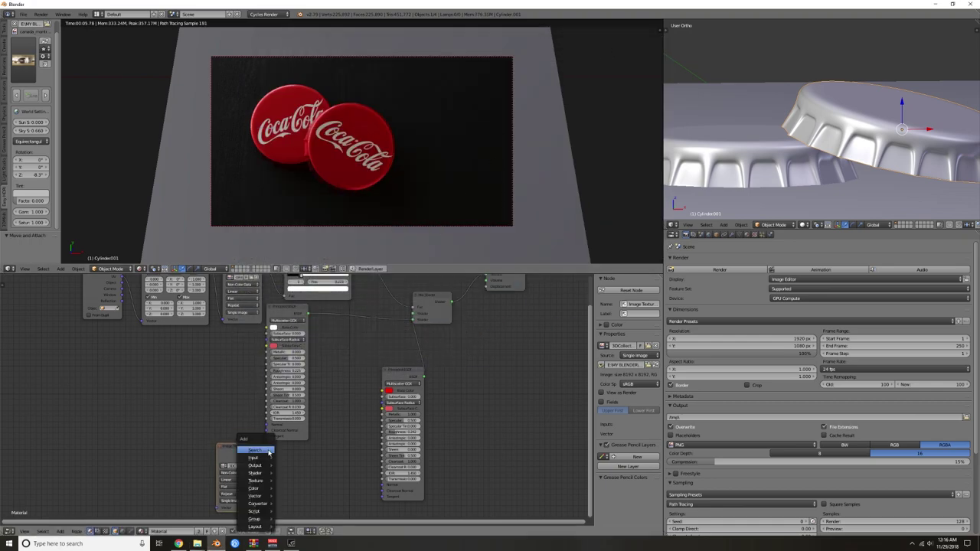
{"action": "left_click", "coordinate": [268, 450]}
{"action": "type", "text": "ram"}
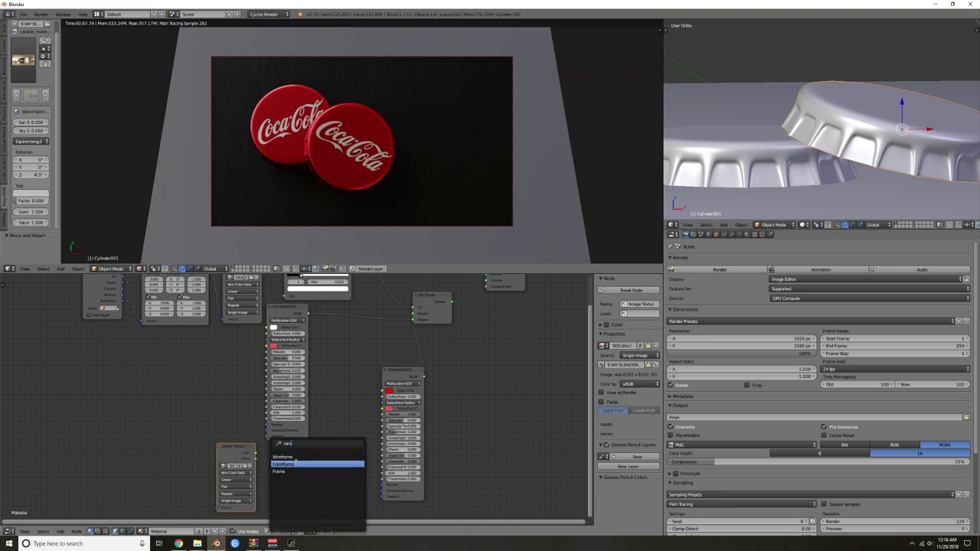
{"action": "left_click", "coordinate": [287, 464]}
{"action": "left_click", "coordinate": [279, 457]}
{"action": "left_click_drag", "start_coordinate": [256, 453], "coordinate": [278, 509]}
{"action": "left_click", "coordinate": [311, 461], "text": "ctrl+shift"}
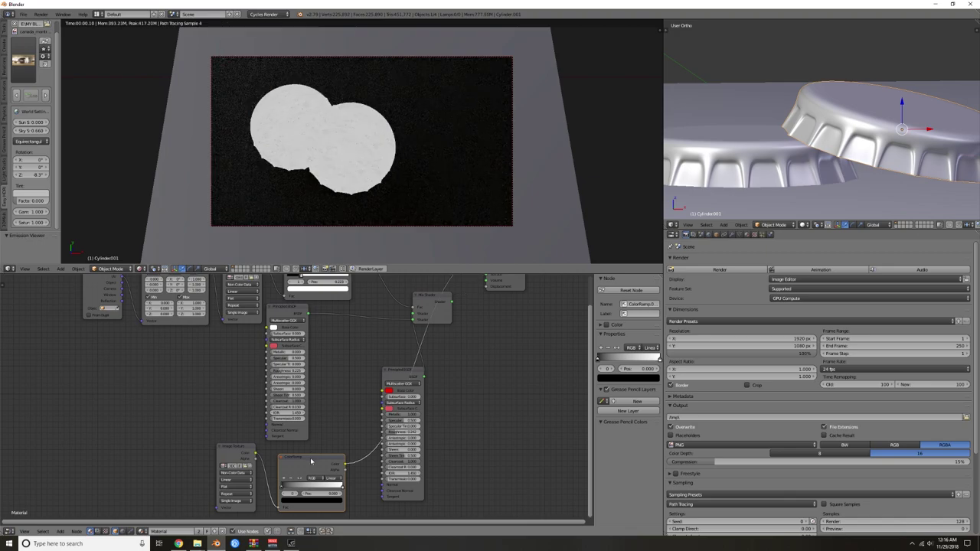
- Raise the ramp's contrast by moving the black stop to 0.382 and pulling the white stop inward
{"action": "left_click_drag", "start_coordinate": [282, 488], "coordinate": [306, 490]}
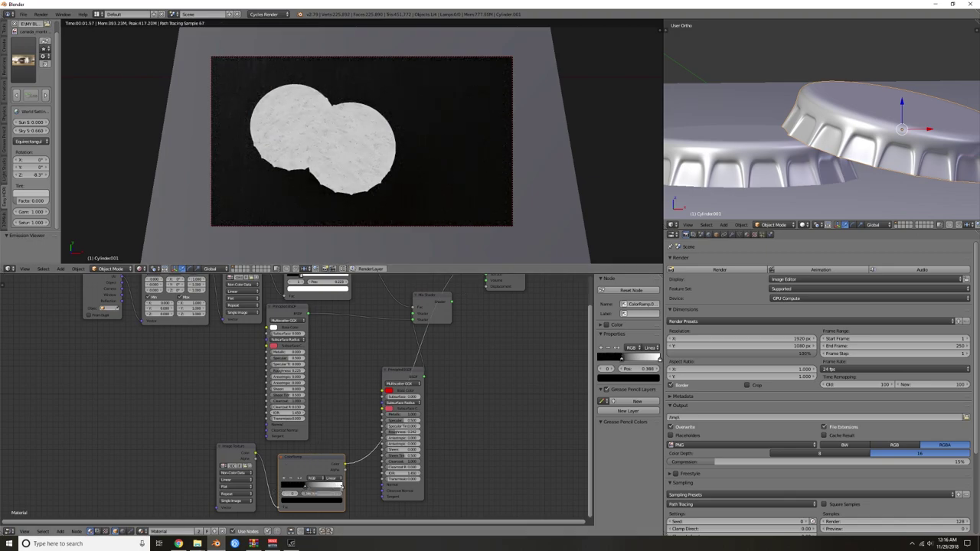
{"action": "left_click_drag", "start_coordinate": [340, 482], "coordinate": [306, 489]}
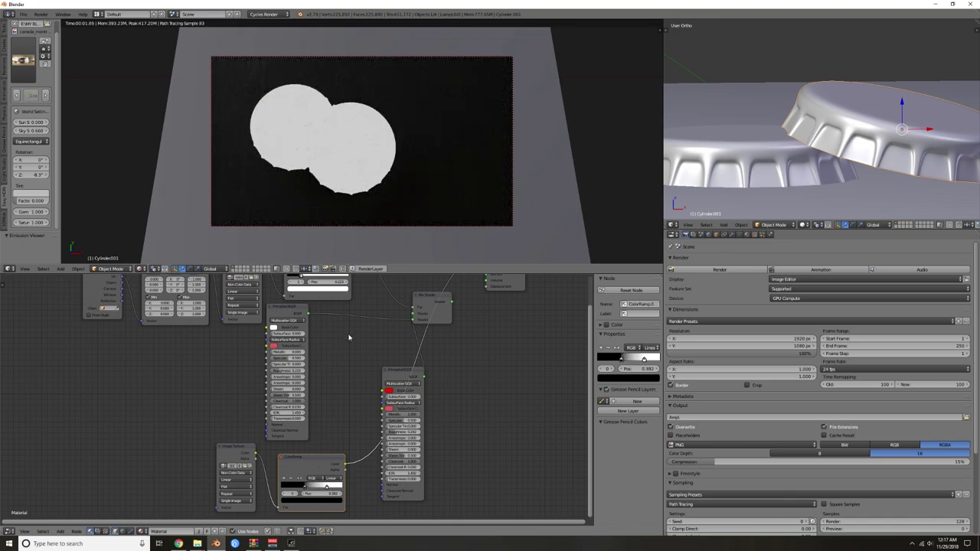
{"action": "left_click", "coordinate": [304, 458]}
- Insert an Invert node between the imperfection texture and the ColorRamp, and set the ramp's black stop to 0.264
{"action": "left_click_drag", "start_coordinate": [231, 450], "coordinate": [173, 445]}
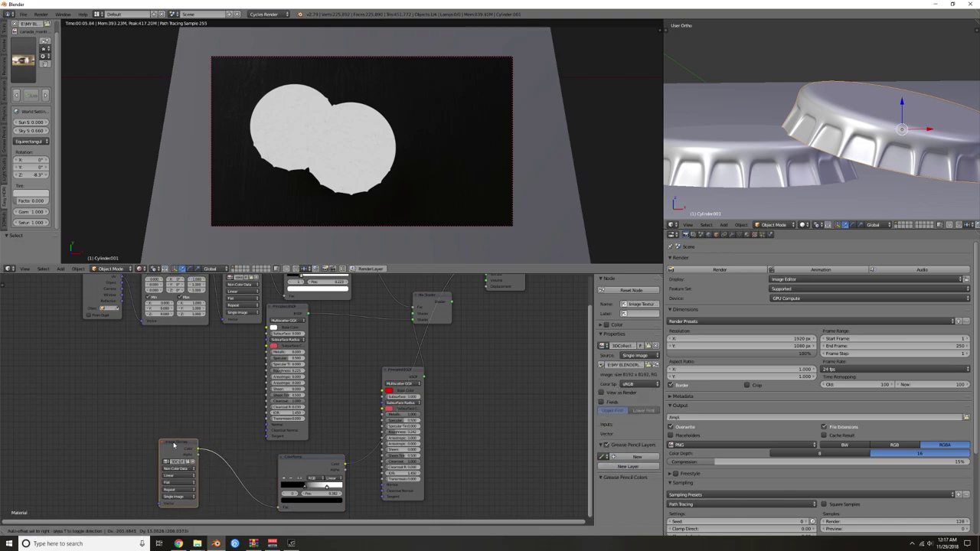
{"action": "key", "text": "shift+a"}
{"action": "left_click", "coordinate": [223, 446]}
{"action": "type", "text": "in"}
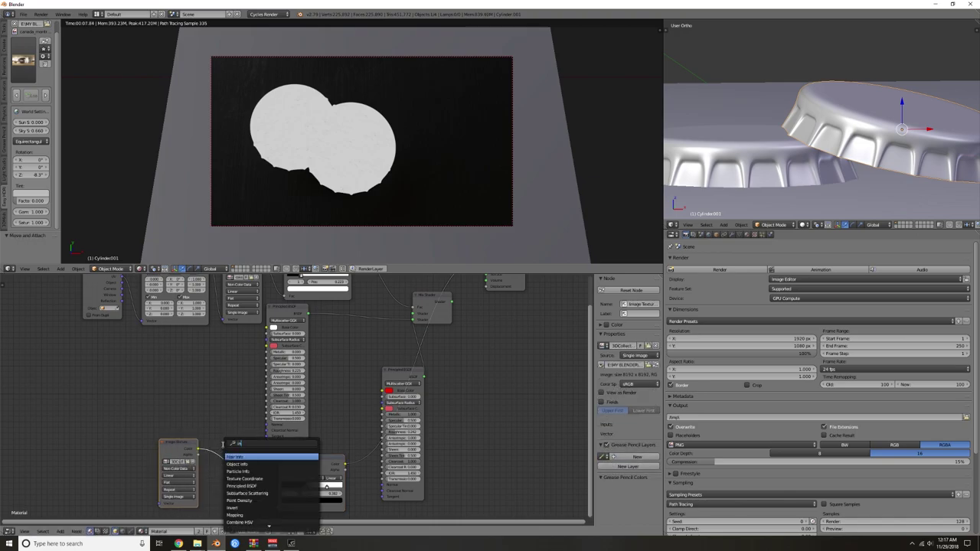
{"action": "type", "text": "v"}
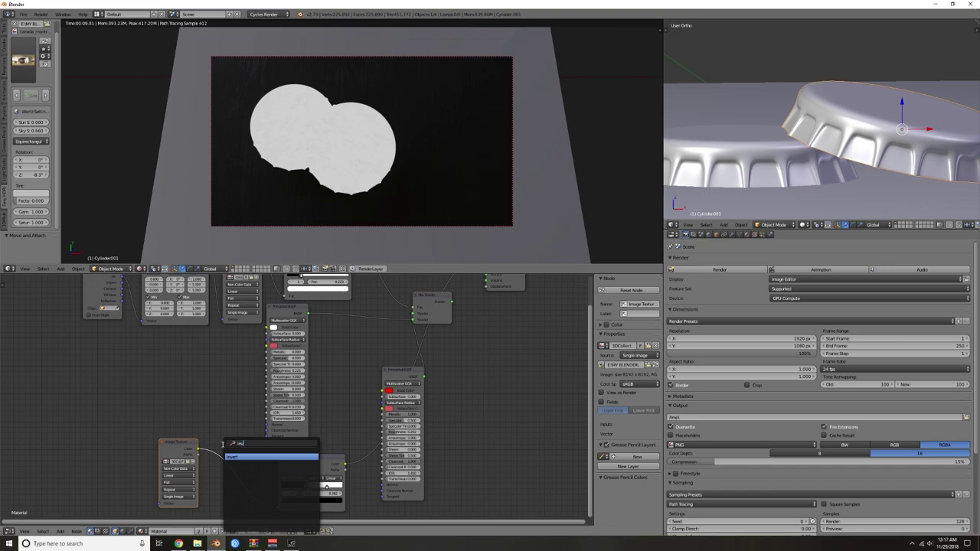
{"action": "key", "text": "Return"}
{"action": "left_click", "coordinate": [222, 452]}
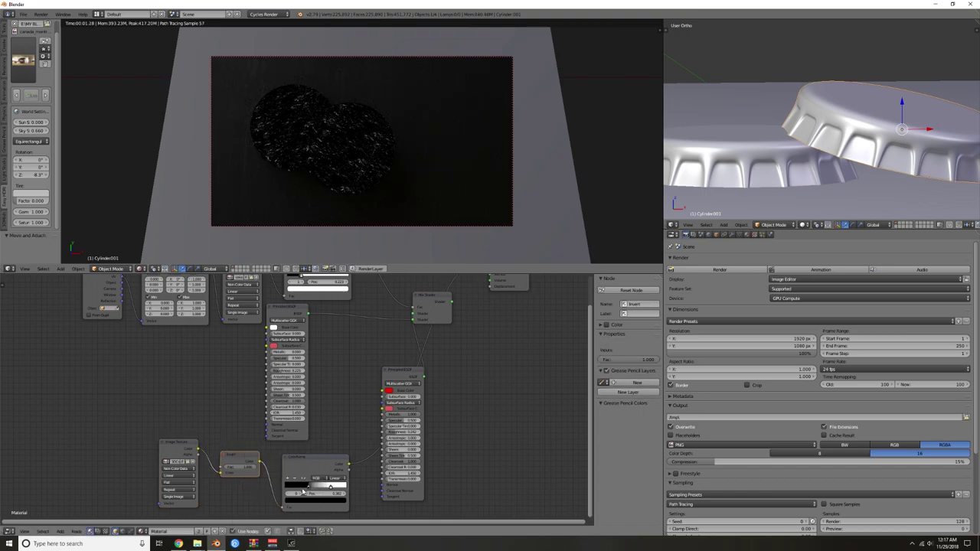
{"action": "left_click_drag", "start_coordinate": [309, 487], "coordinate": [301, 487]}
- Add Texture Coordinate and Mapping nodes to the imperfection texture and feed the mapping from the Generated coordinates
{"action": "left_click", "coordinate": [181, 442]}
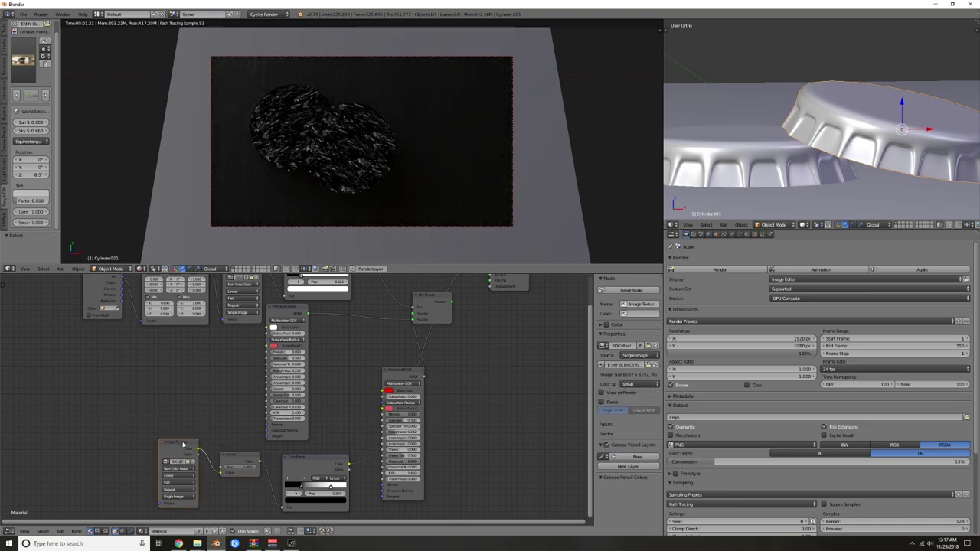
{"action": "key", "text": "ctrl+t"}
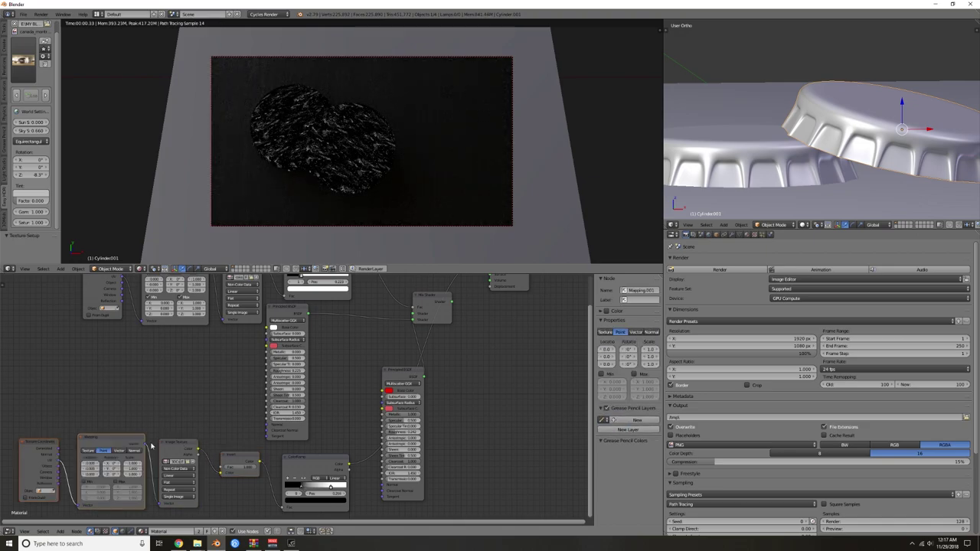
{"action": "middle_click_drag", "start_coordinate": [56, 457], "coordinate": [110, 420]}
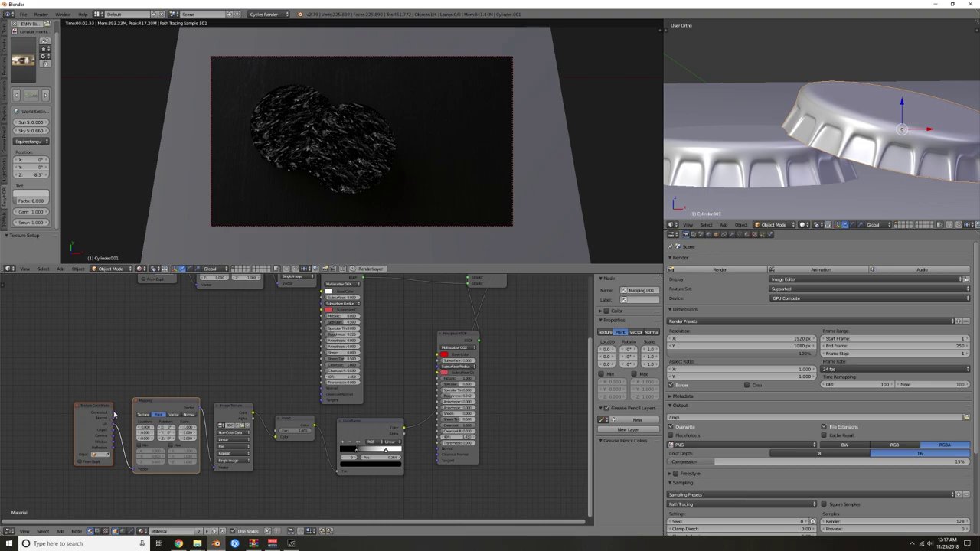
{"action": "left_click_drag", "start_coordinate": [113, 413], "coordinate": [138, 470]}
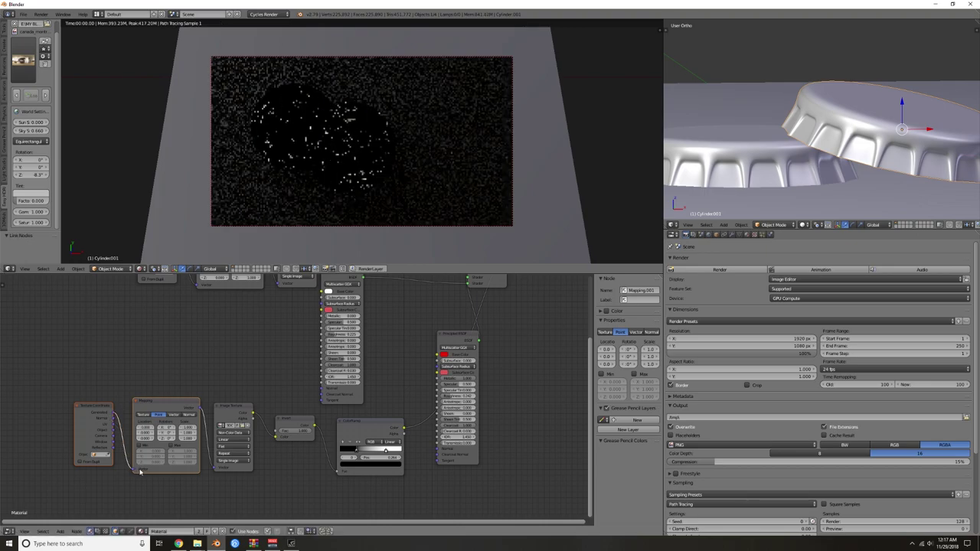
- Switch the imperfection texture's projection to Box and set its blend to about 0.46
{"action": "left_click", "coordinate": [233, 446]}
{"action": "left_click", "coordinate": [230, 435]}
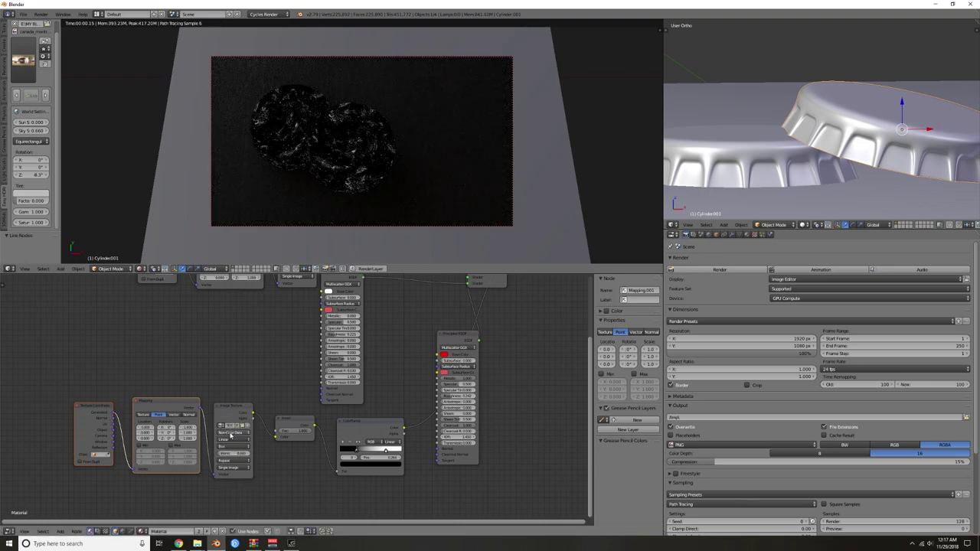
{"action": "left_click_drag", "start_coordinate": [230, 453], "coordinate": [240, 453]}
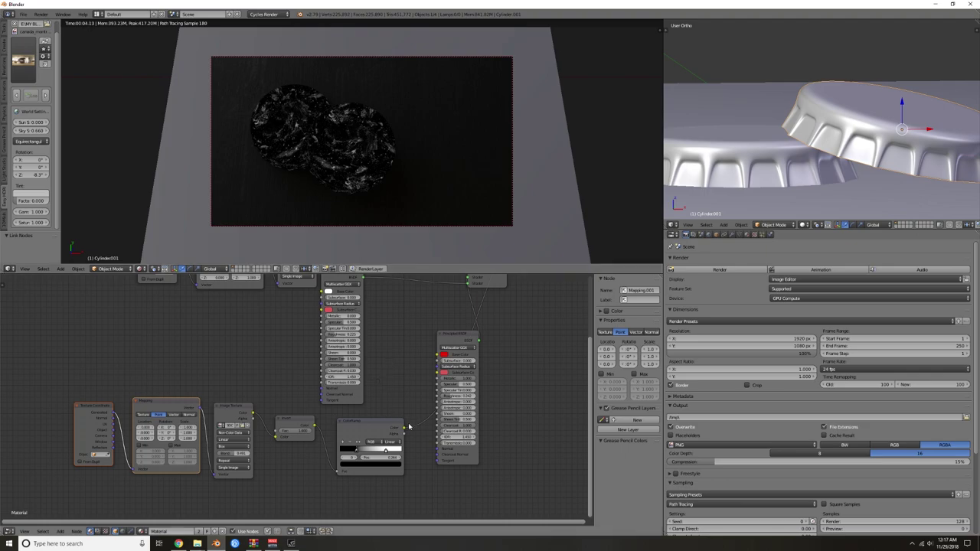
- Connect the ramp's color to the red Principled BSDF's Roughness and preview that shader alone
{"action": "left_click_drag", "start_coordinate": [405, 428], "coordinate": [437, 396]}
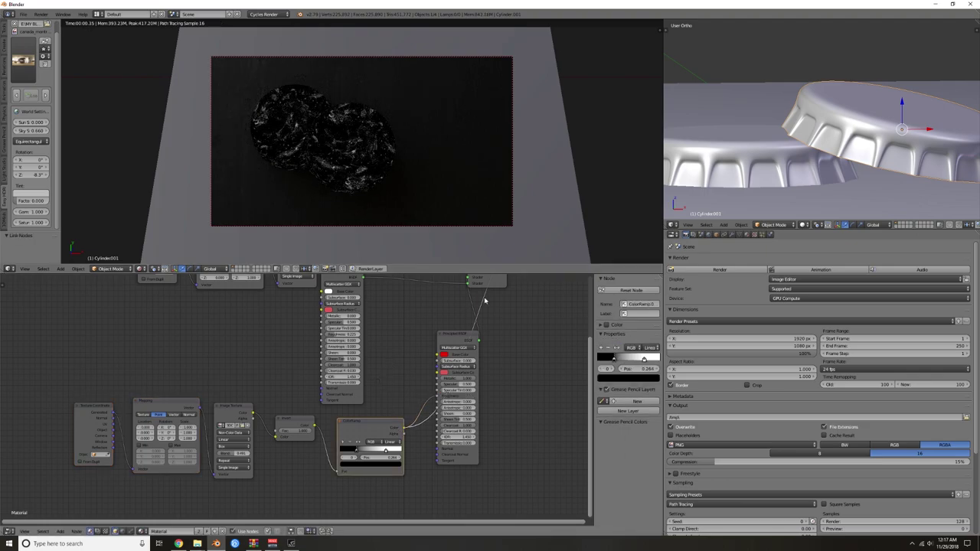
{"action": "left_click", "coordinate": [461, 338], "text": "ctrl+shift"}
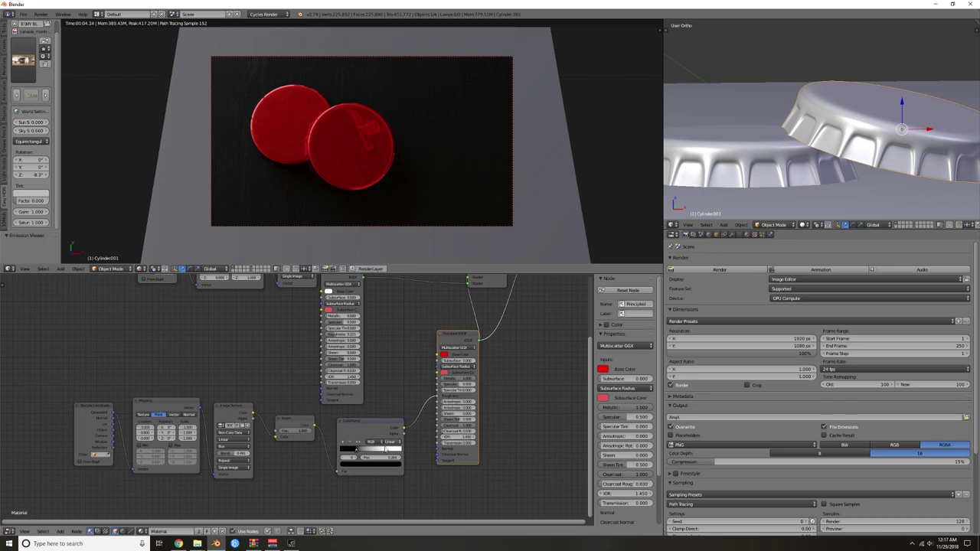
- Lighten the imperfection ColorRamp's black stop to grey and move its white stop to about 0.395
{"action": "left_click_drag", "start_coordinate": [356, 452], "coordinate": [379, 453]}
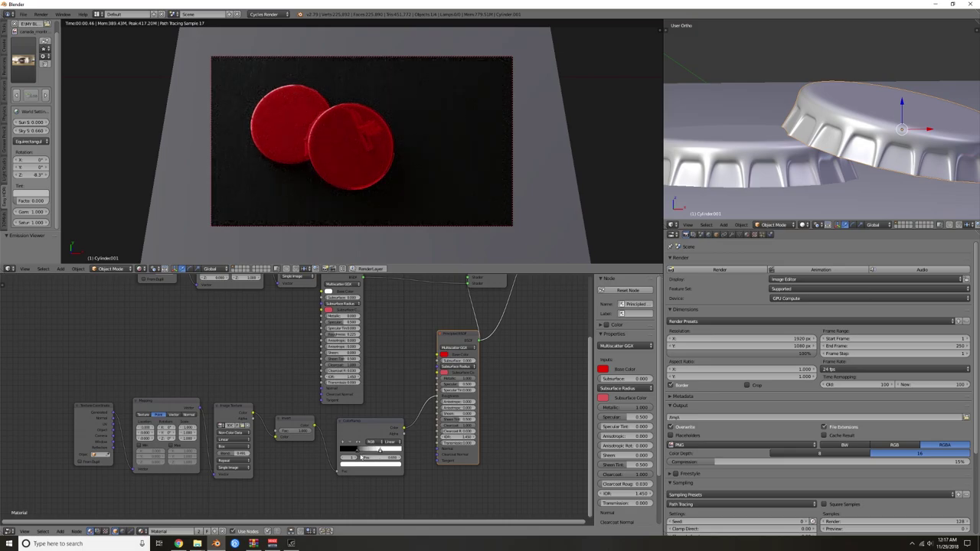
{"action": "left_click", "coordinate": [357, 452]}
{"action": "left_click", "coordinate": [355, 464]}
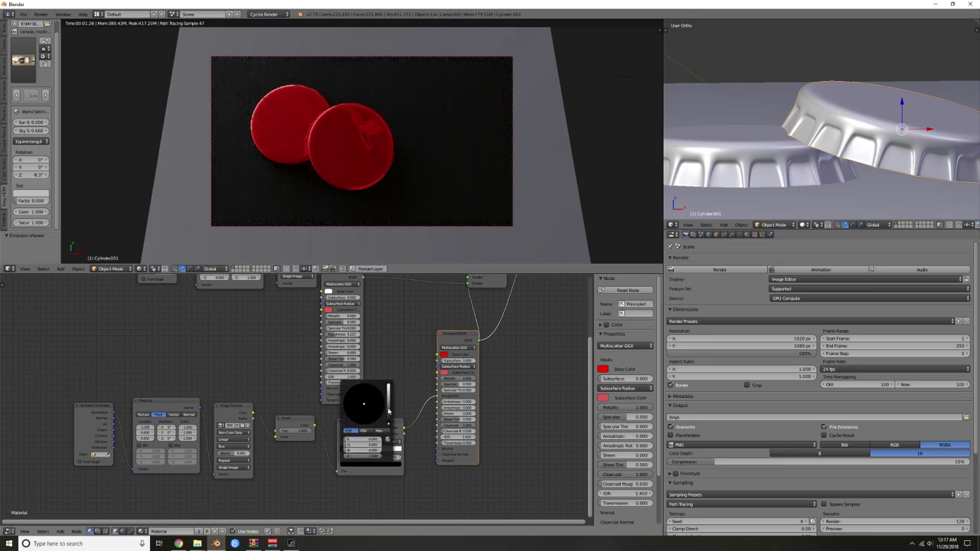
{"action": "left_click", "coordinate": [388, 411]}
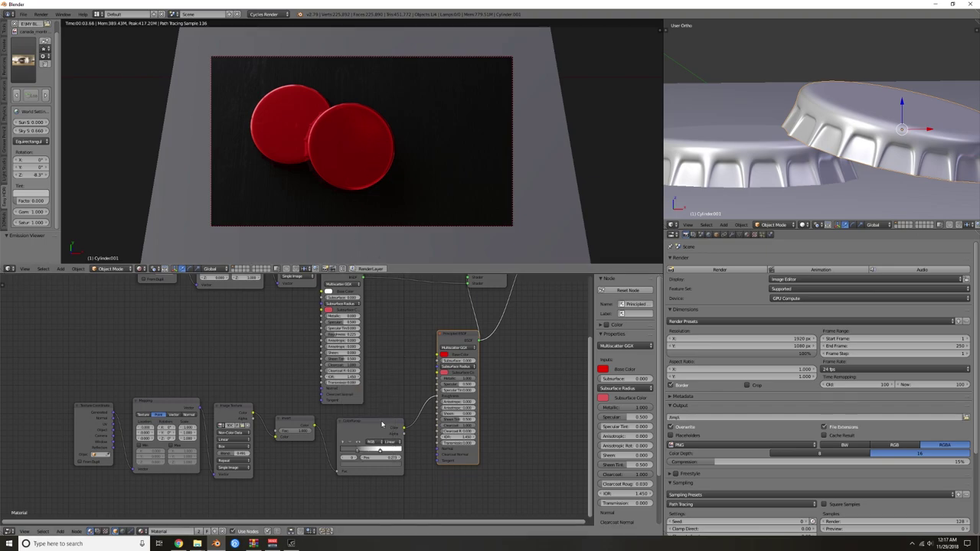
{"action": "left_click_drag", "start_coordinate": [379, 450], "coordinate": [361, 453]}
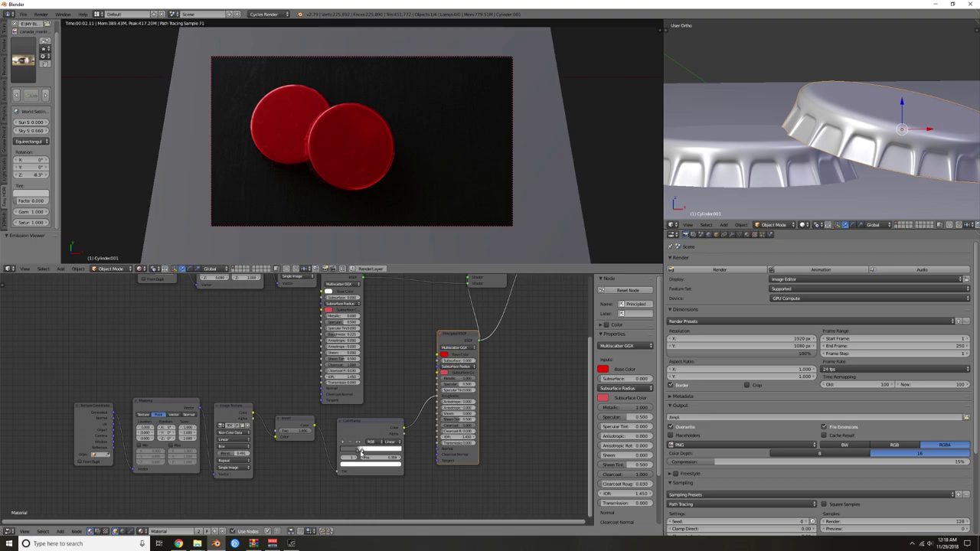
{"action": "left_click_drag", "start_coordinate": [362, 452], "coordinate": [364, 453]}
{"action": "key", "text": "Return"}
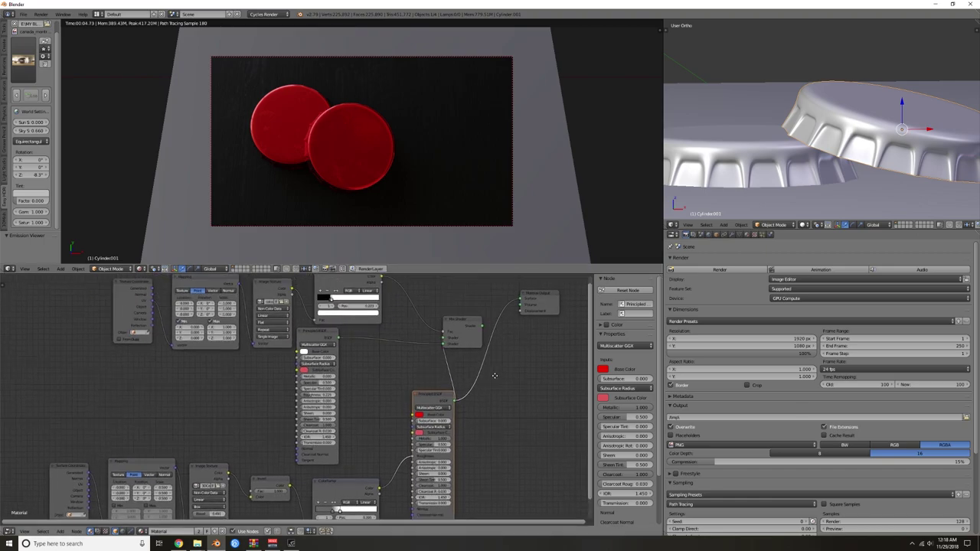
- Restore the Mix Shader as the material output and connect the imperfection ramp's color to the white Principled BSDF's Roughness, shifting that shader node aside
{"action": "left_click", "coordinate": [473, 345]}
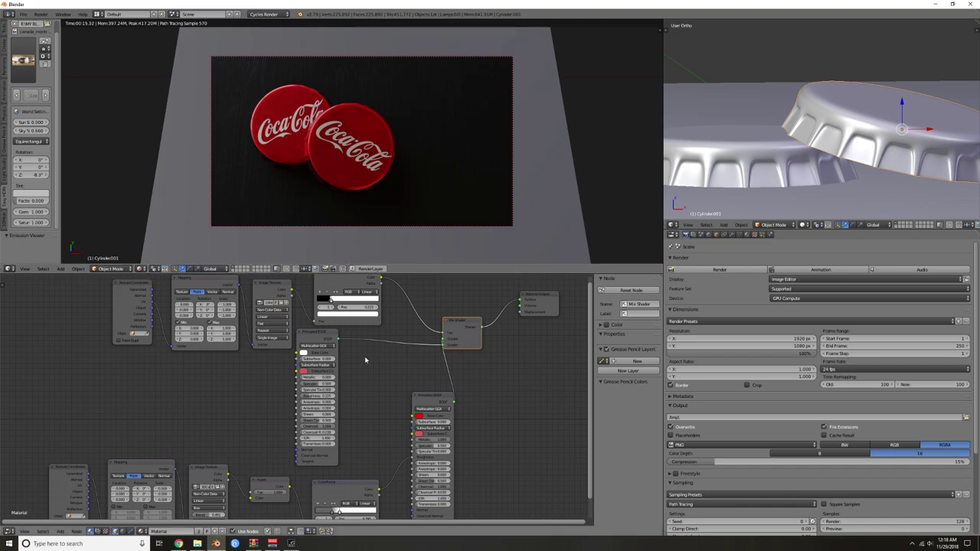
{"action": "scroll", "coordinate": [366, 469], "scroll_direction": "down", "scroll_amount": 1}
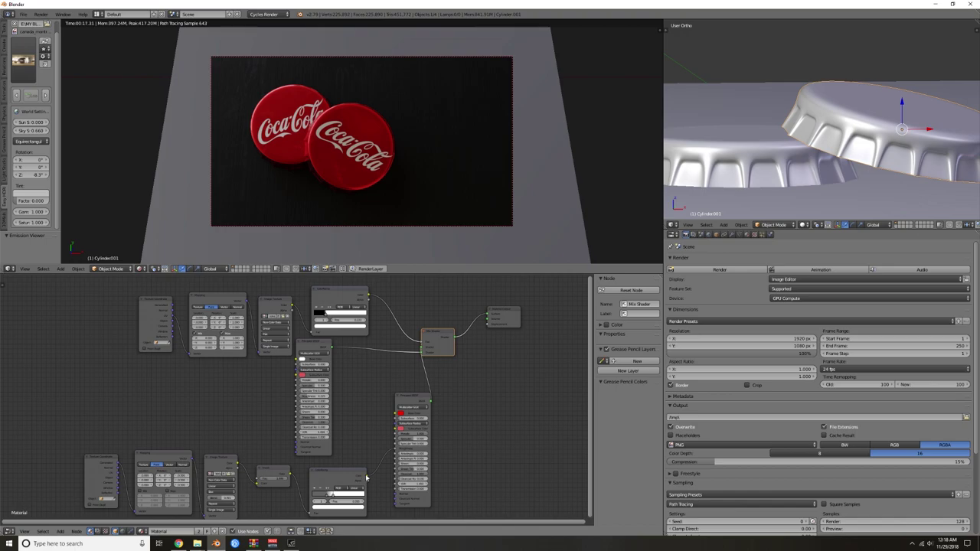
{"action": "left_click_drag", "start_coordinate": [366, 476], "coordinate": [295, 399]}
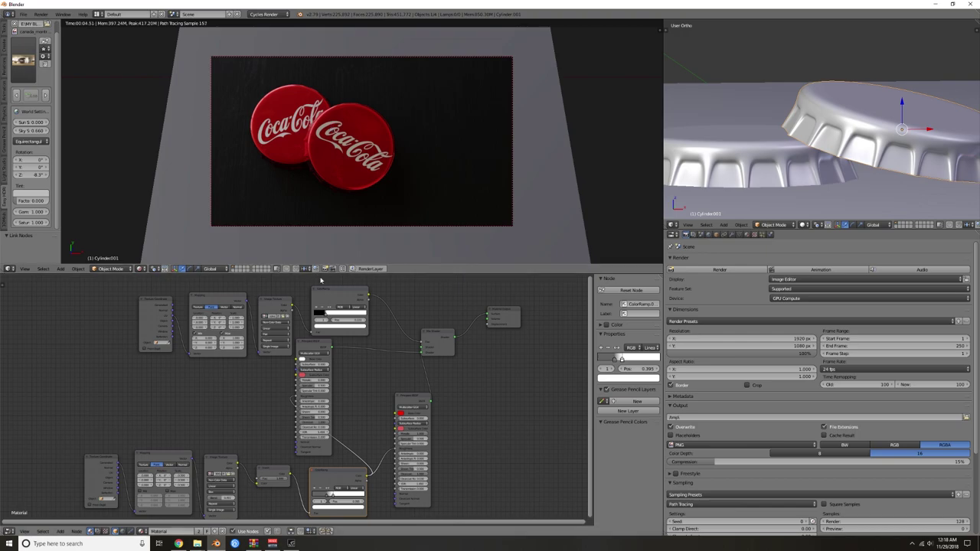
{"action": "left_click_drag", "start_coordinate": [312, 342], "coordinate": [364, 349]}
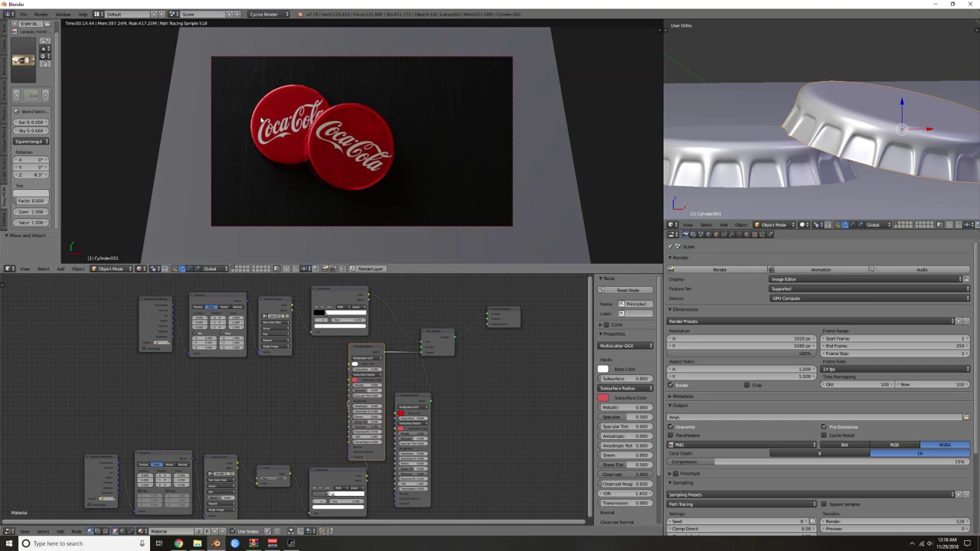
- Make the lower bottle cap's logo material a single-user copy, independent of the upper cap
{"action": "right_click", "coordinate": [702, 147]}
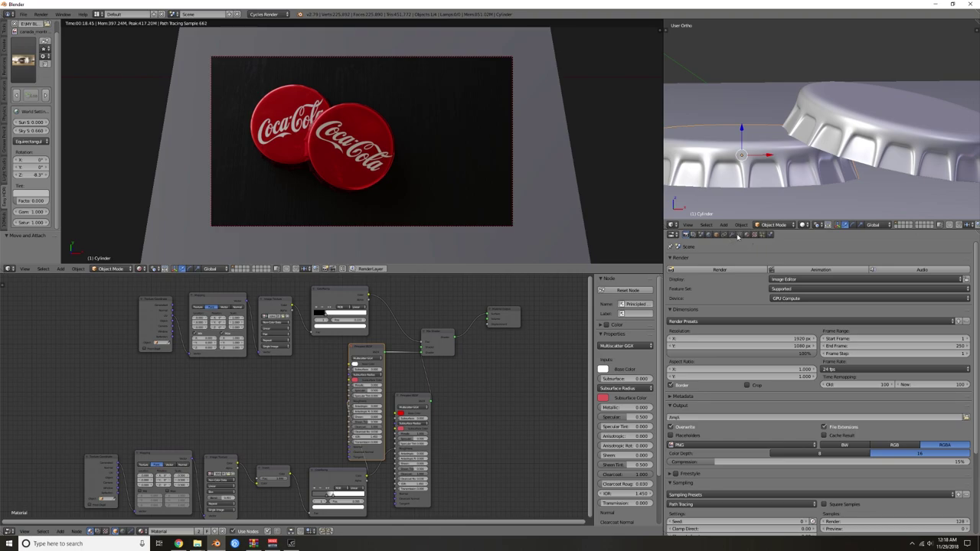
{"action": "left_click", "coordinate": [746, 234]}
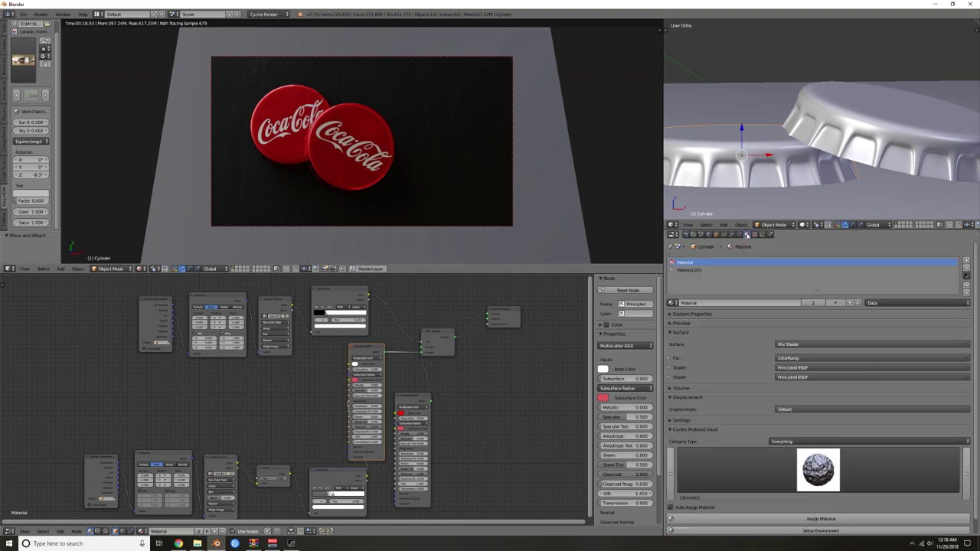
{"action": "left_click", "coordinate": [813, 303]}
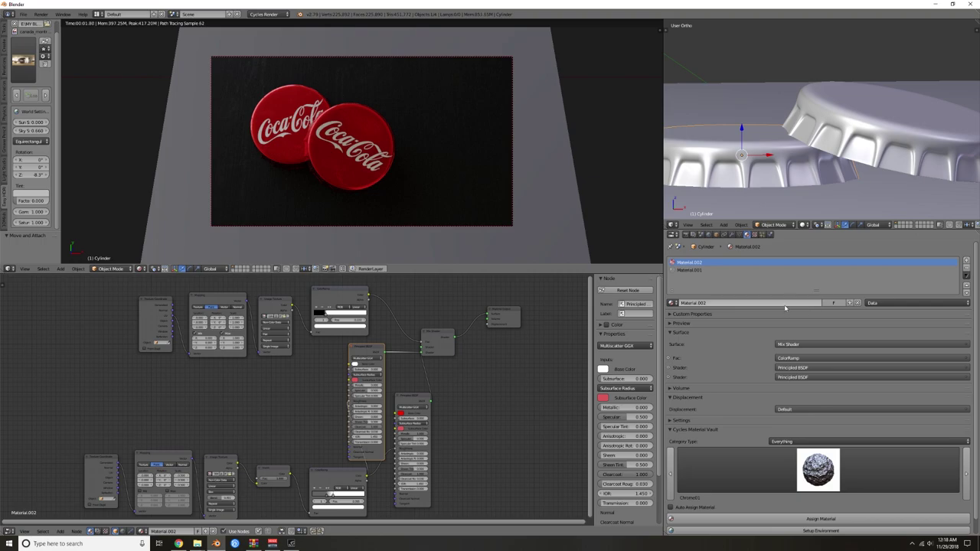
- Offset the lower cap's imperfection texture by setting its Mapping location to X 24.6, Y 15 and Z 6
{"action": "scroll", "coordinate": [461, 446], "scroll_direction": "down", "scroll_amount": 2}
{"action": "middle_click_drag", "start_coordinate": [462, 446], "coordinate": [484, 422]}
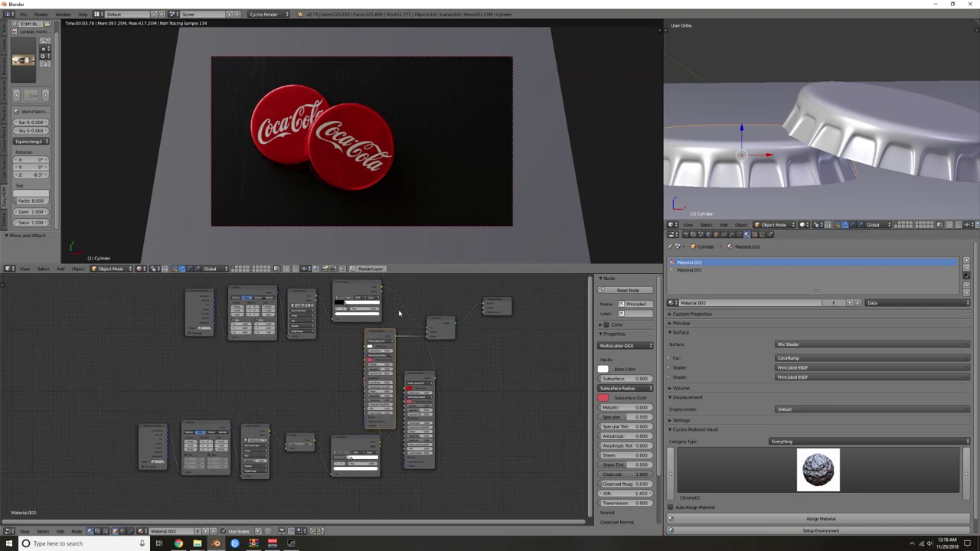
{"action": "scroll", "coordinate": [313, 443], "scroll_direction": "up", "scroll_amount": 10}
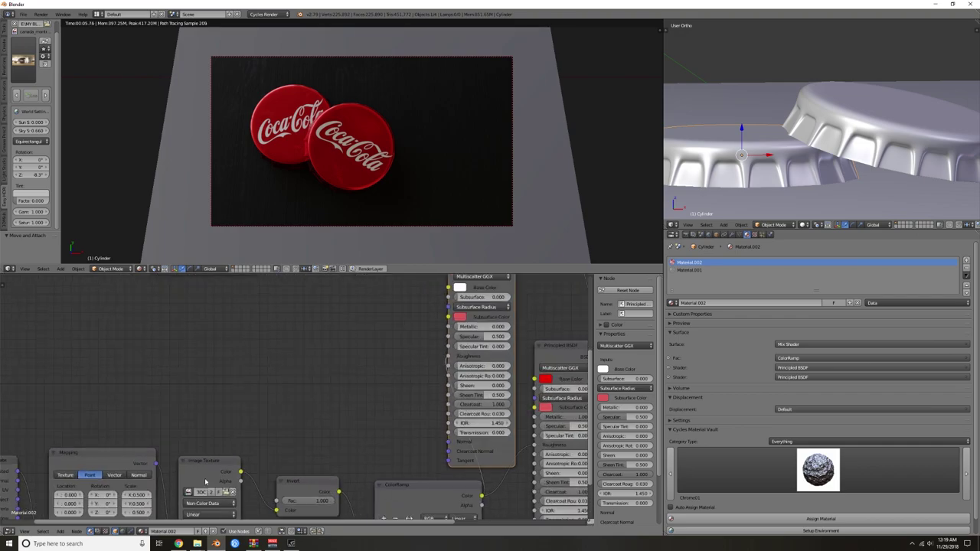
{"action": "middle_click_drag", "start_coordinate": [205, 481], "coordinate": [354, 355]}
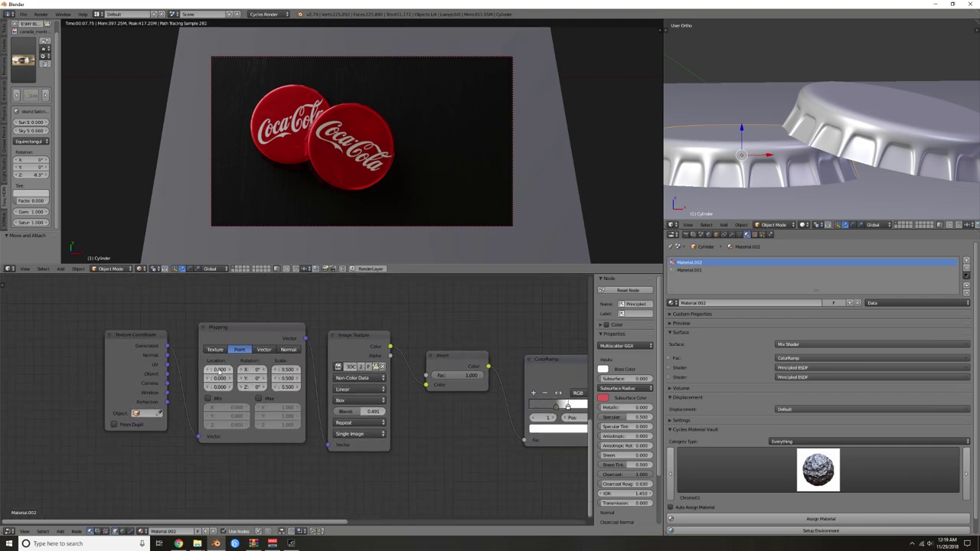
{"action": "left_click_drag", "start_coordinate": [220, 371], "coordinate": [223, 382]}
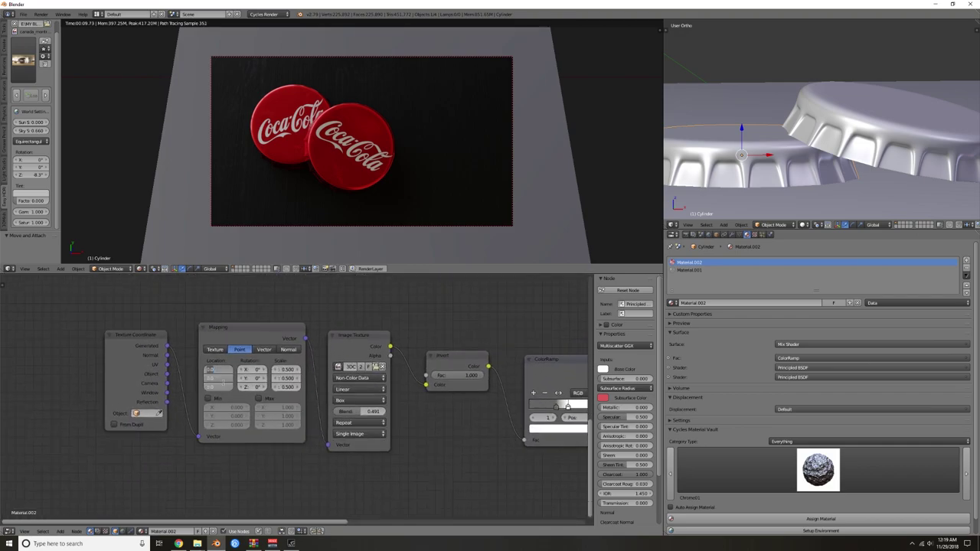
{"action": "type", "text": "6"}
{"action": "key", "text": "Return"}
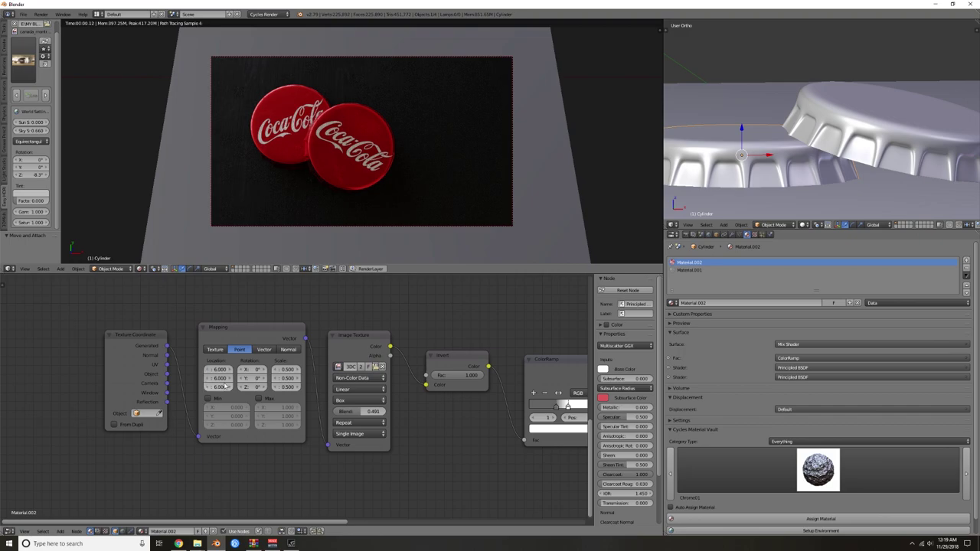
{"action": "left_click_drag", "start_coordinate": [216, 372], "coordinate": [260, 378]}
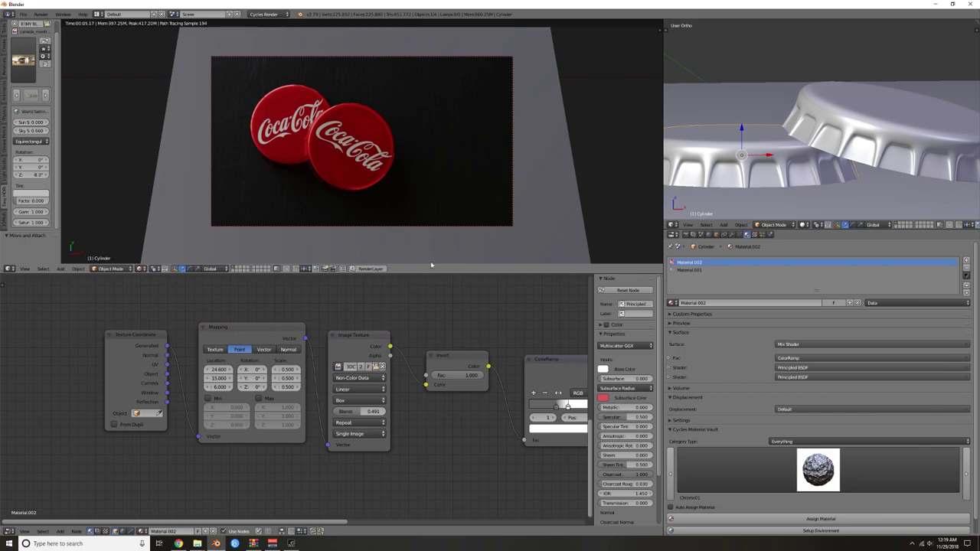
- Offset the upper cap's imperfection texture by setting its Mapping location to about X 7.2, Y 24.9 and Z 103.5
{"action": "scroll", "coordinate": [442, 319], "scroll_direction": "down", "scroll_amount": 4}
{"action": "middle_click_drag", "start_coordinate": [441, 319], "coordinate": [387, 336]}
{"action": "scroll", "coordinate": [387, 335], "scroll_direction": "down", "scroll_amount": 2}
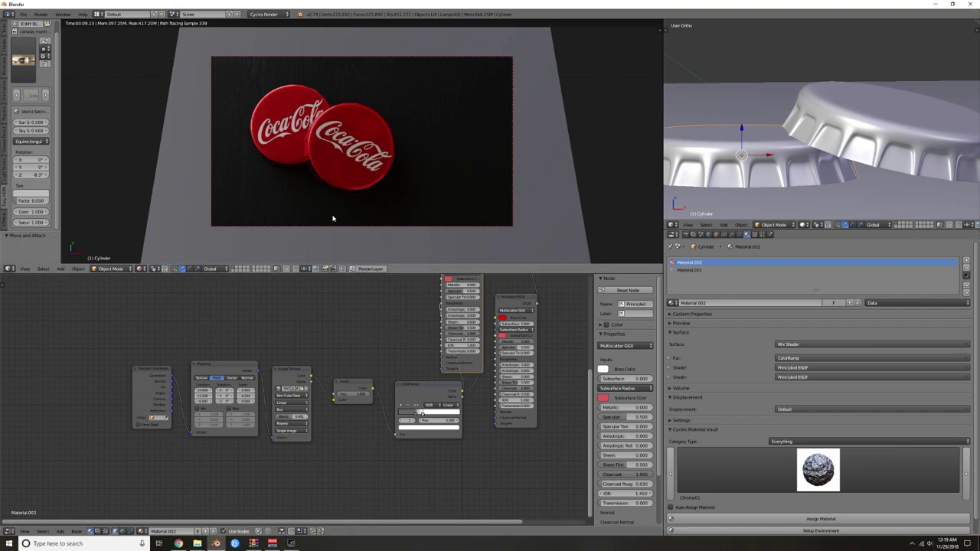
{"action": "right_click", "coordinate": [827, 115]}
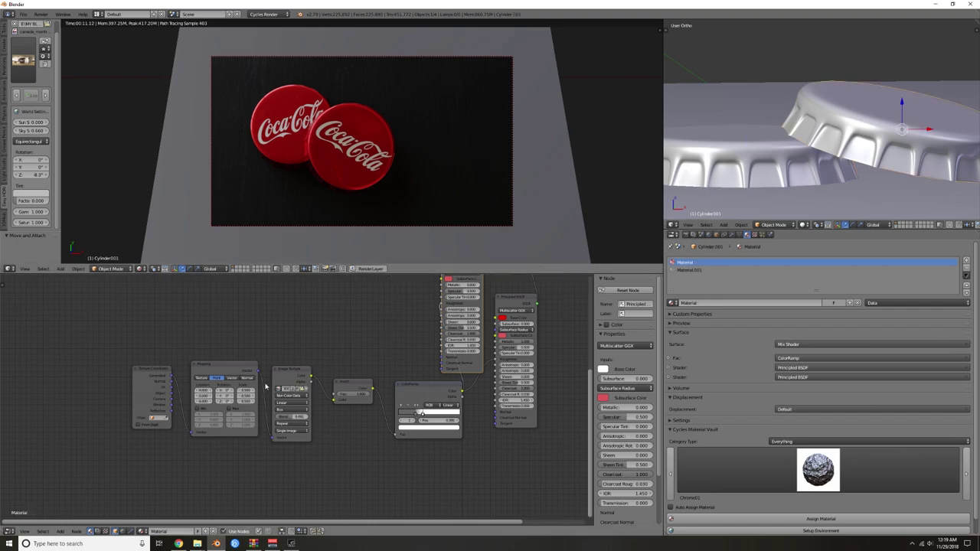
{"action": "middle_click_drag", "start_coordinate": [273, 380], "coordinate": [337, 352]}
{"action": "scroll", "coordinate": [325, 363], "scroll_direction": "up", "scroll_amount": 7}
{"action": "left_click_drag", "start_coordinate": [251, 337], "coordinate": [441, 348]}
{"action": "left_click_drag", "start_coordinate": [242, 357], "coordinate": [549, 357]}
{"action": "left_click_drag", "start_coordinate": [862, 357], "coordinate": [979, 357]}
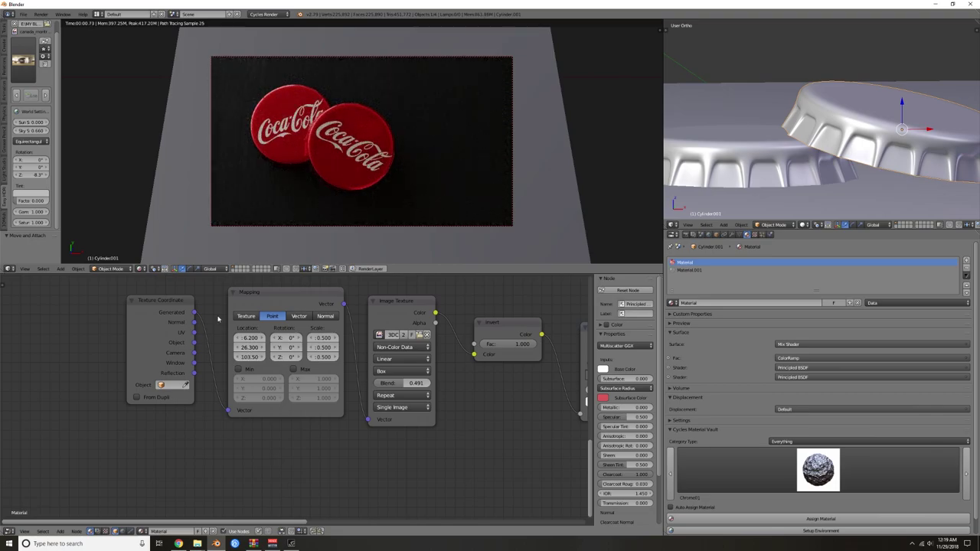
{"action": "mouse_move", "coordinate": [255, 349]}
{"action": "left_mouse_down"}
{"action": "mouse_move", "coordinate": [233, 348]}
{"action": "mouse_move", "coordinate": [256, 338]}
{"action": "left_mouse_up"}
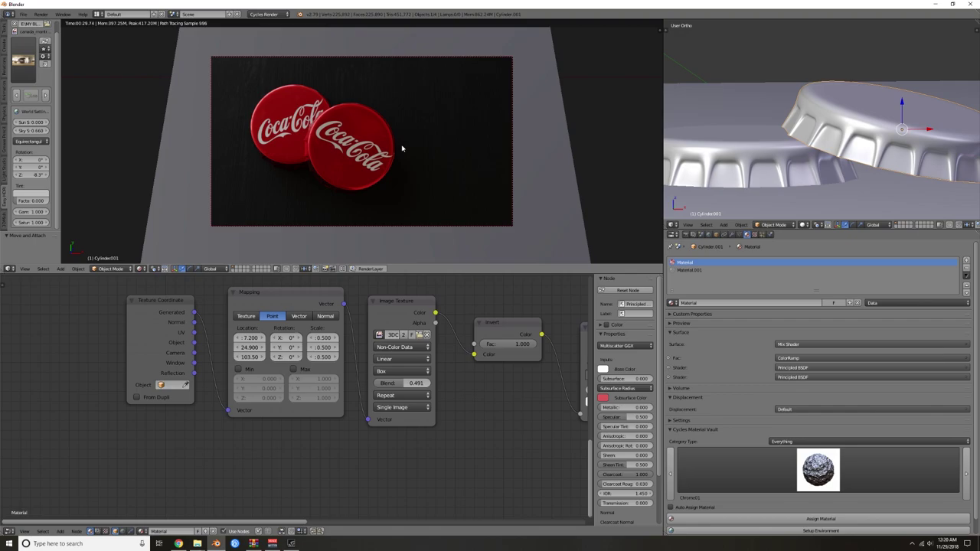
{"action": "scroll", "coordinate": [553, 423], "scroll_direction": "down", "scroll_amount": 2}
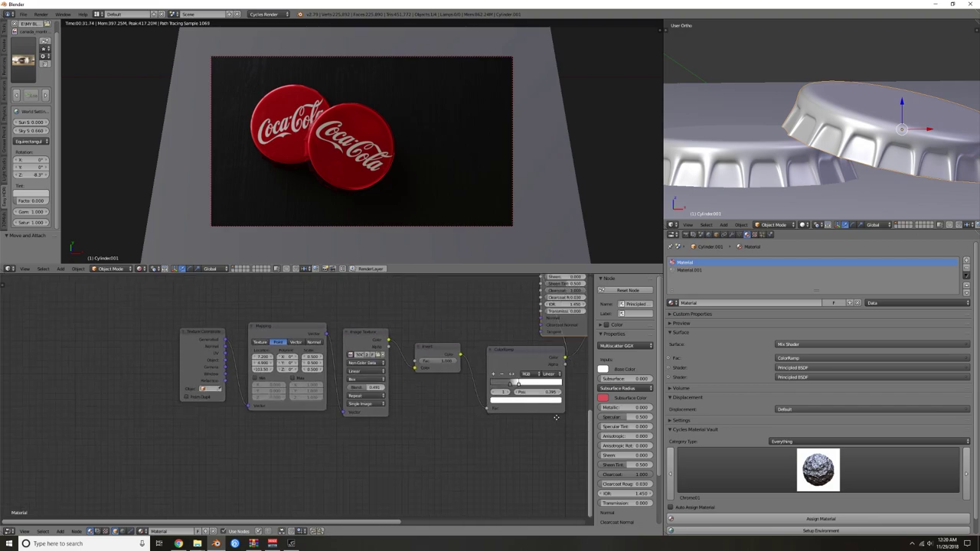
{"action": "scroll", "coordinate": [476, 384], "scroll_direction": "down", "scroll_amount": 4}
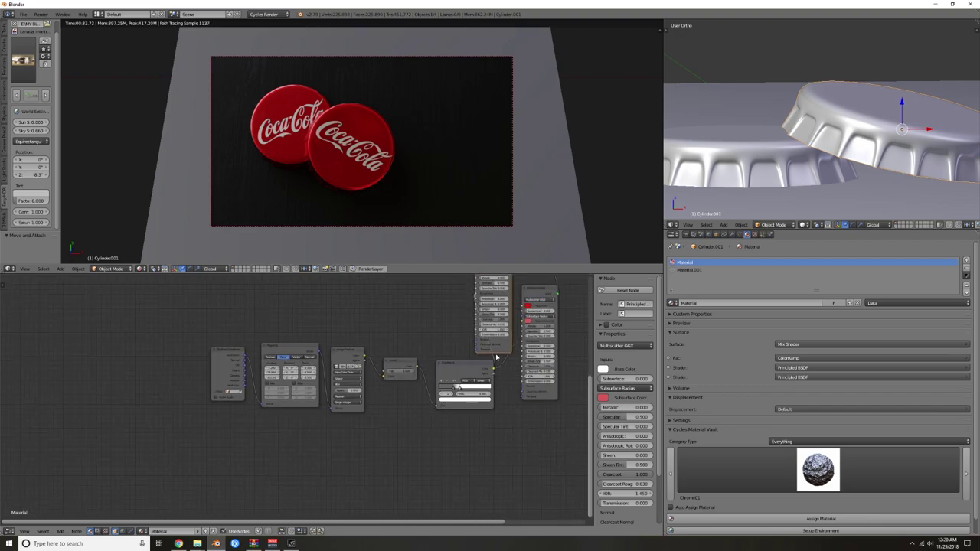
{"action": "middle_click_drag", "start_coordinate": [497, 358], "coordinate": [373, 448]}
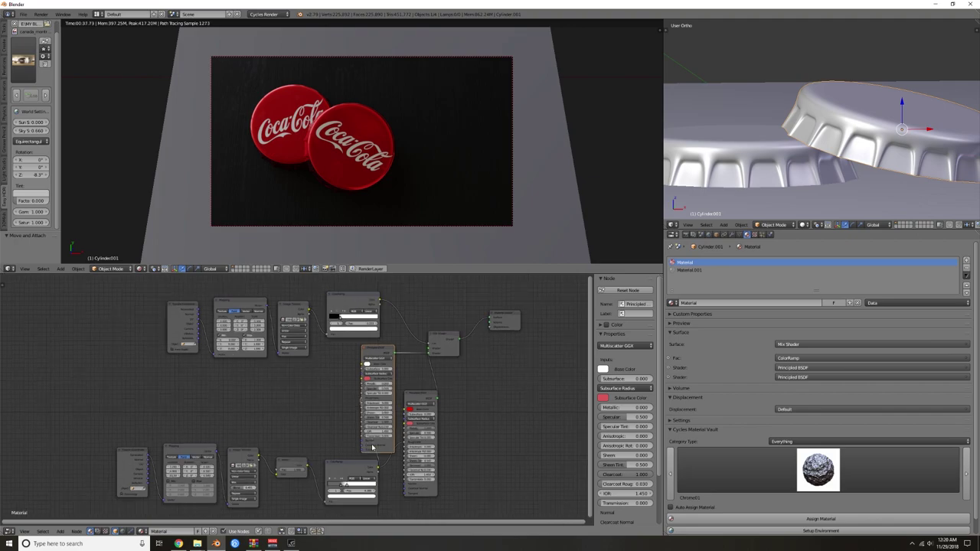